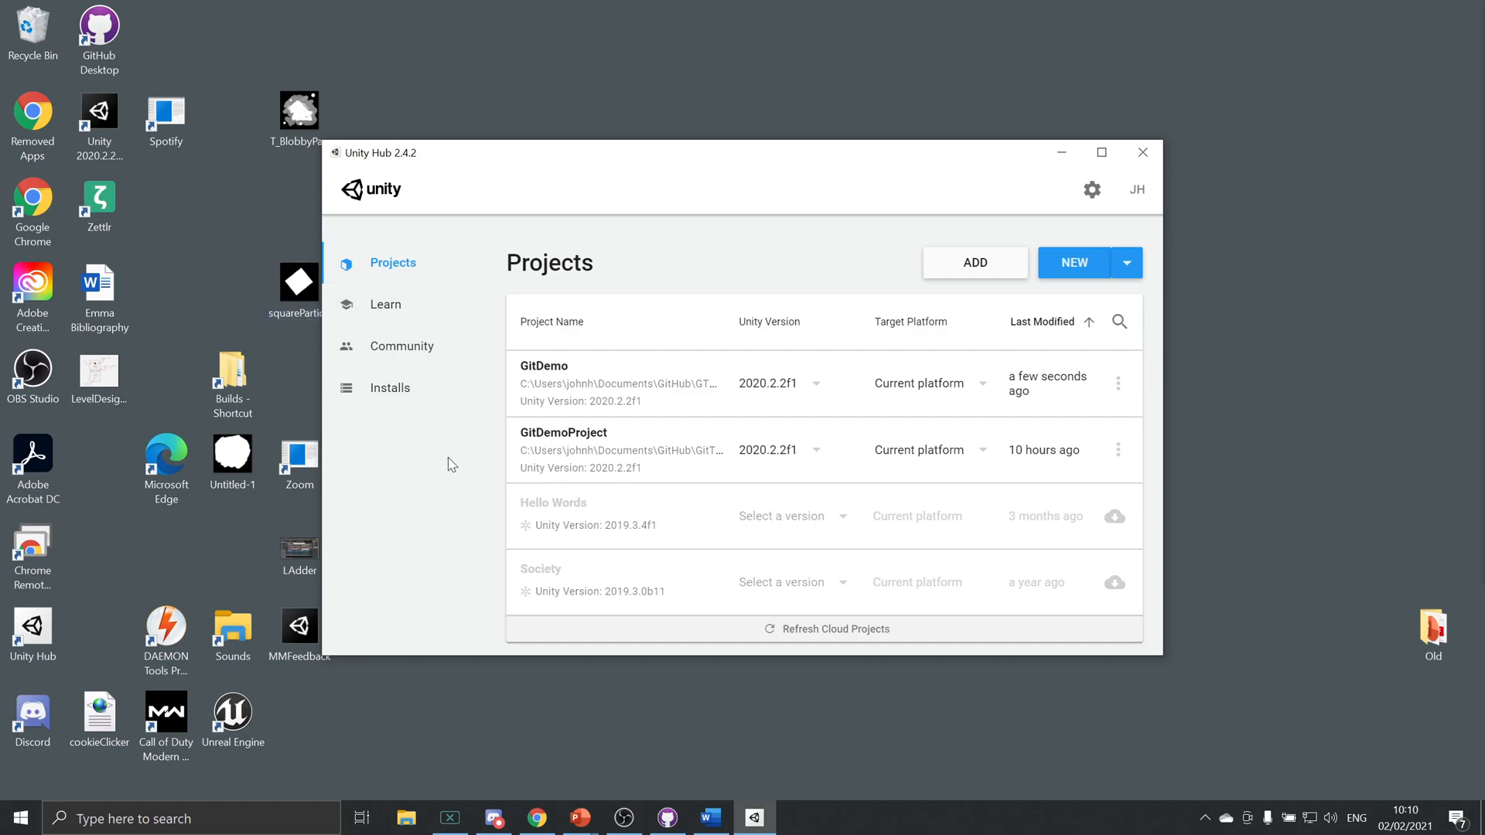
# Review the installed Unity versions and the releases available to add, without installing one.
pyautogui.click(396, 400)
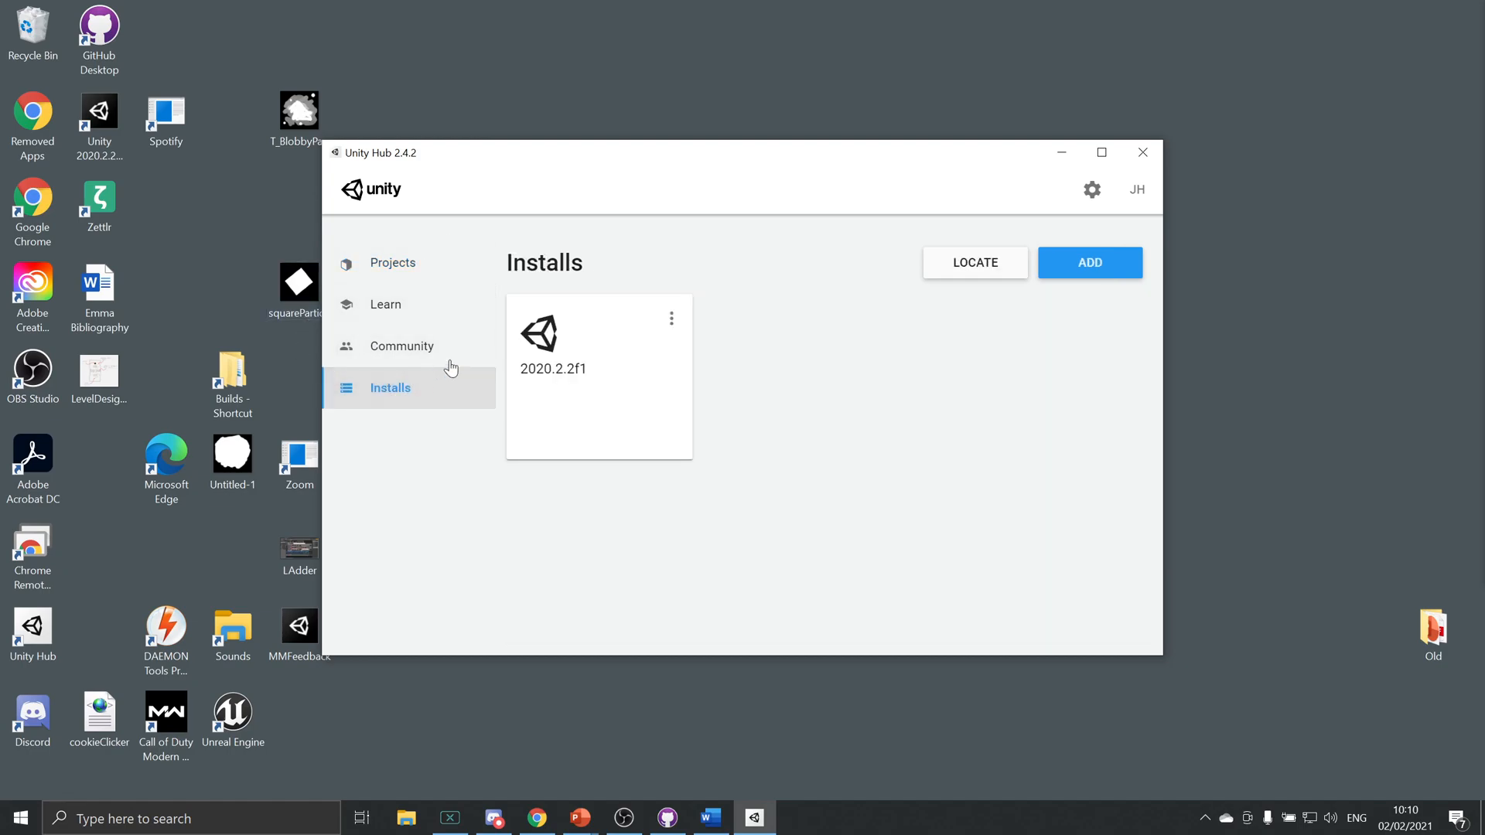
pyautogui.click(1090, 263)
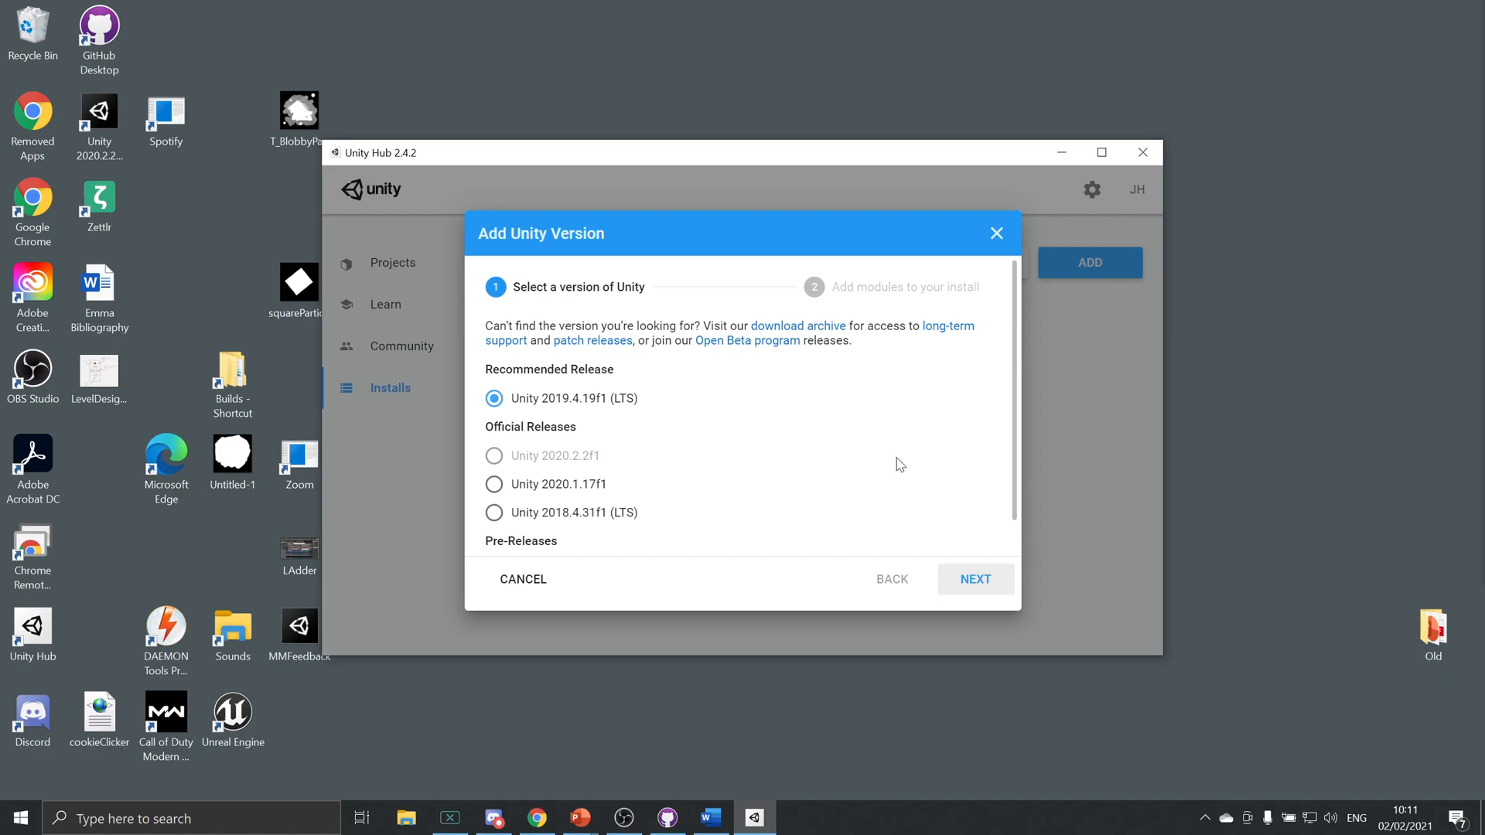
pyautogui.click(997, 233)
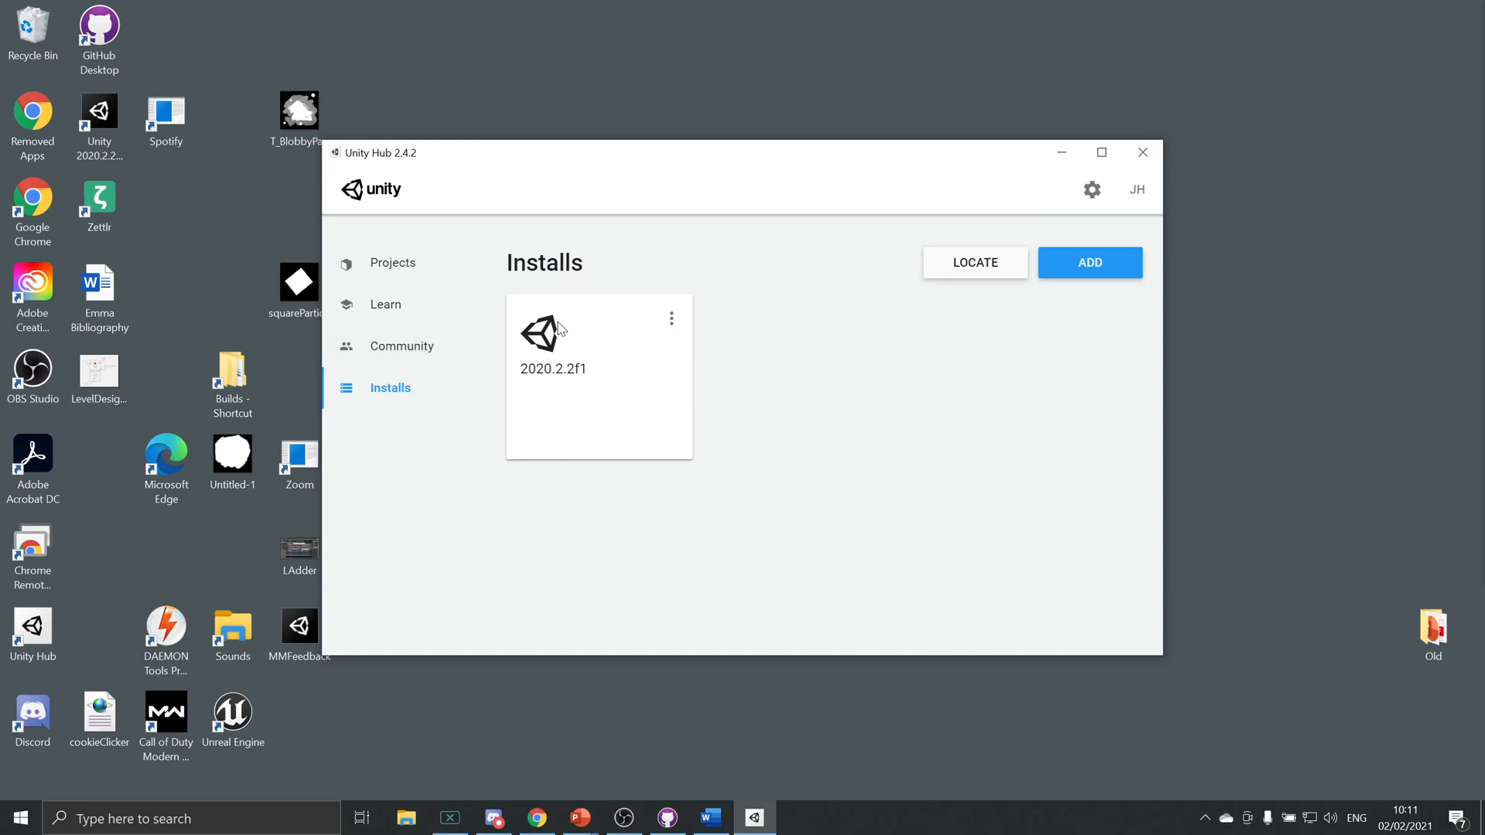
# Look through the Community resources, including Unite Now, Unity Blog, Answers, Forums, Live Help and Groups.
pyautogui.click(412, 352)
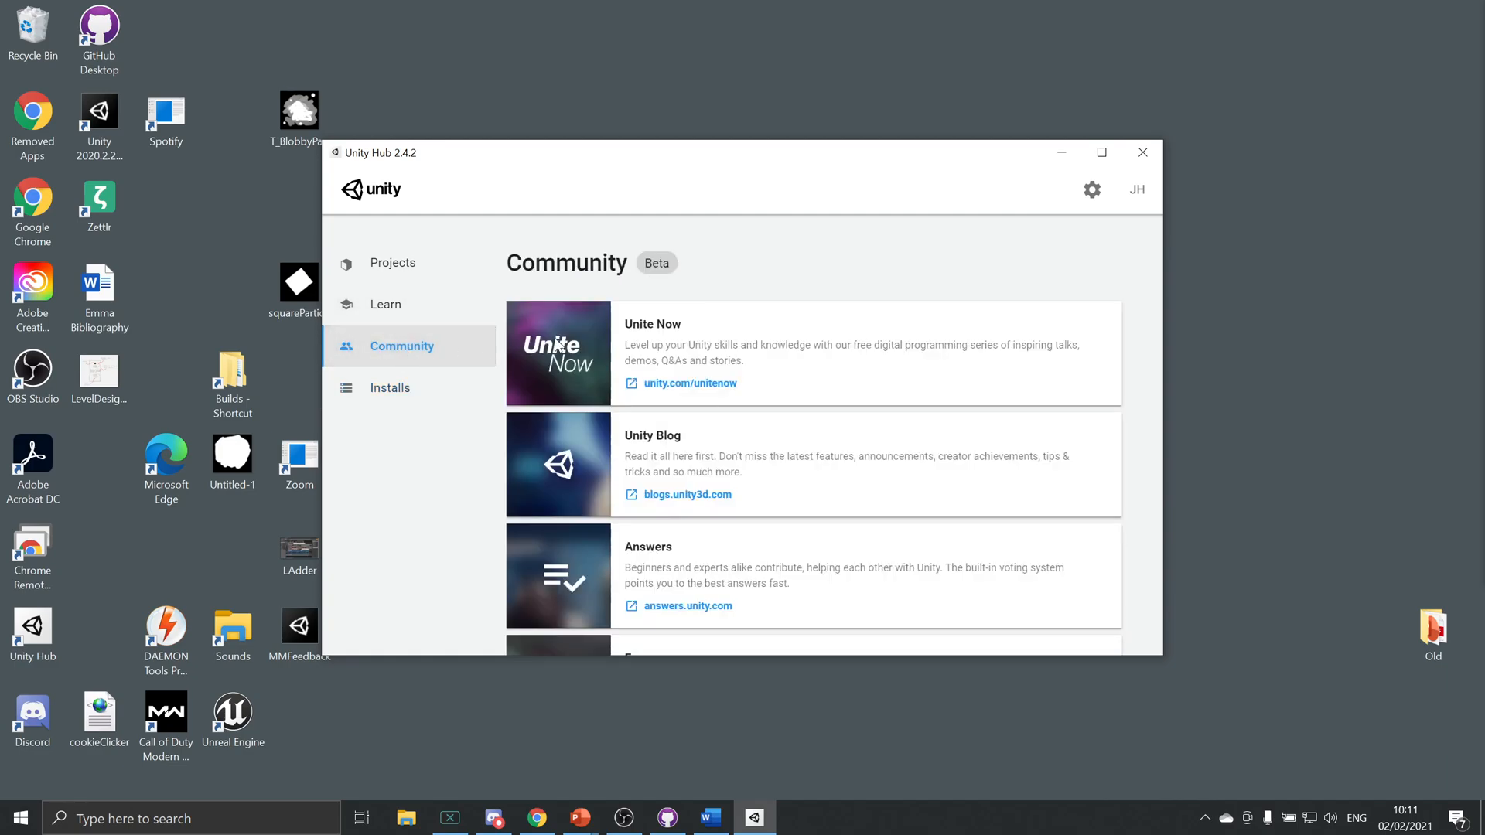
pyautogui.scroll(-1, 766, 398)
pyautogui.scroll(-5, 764, 399)
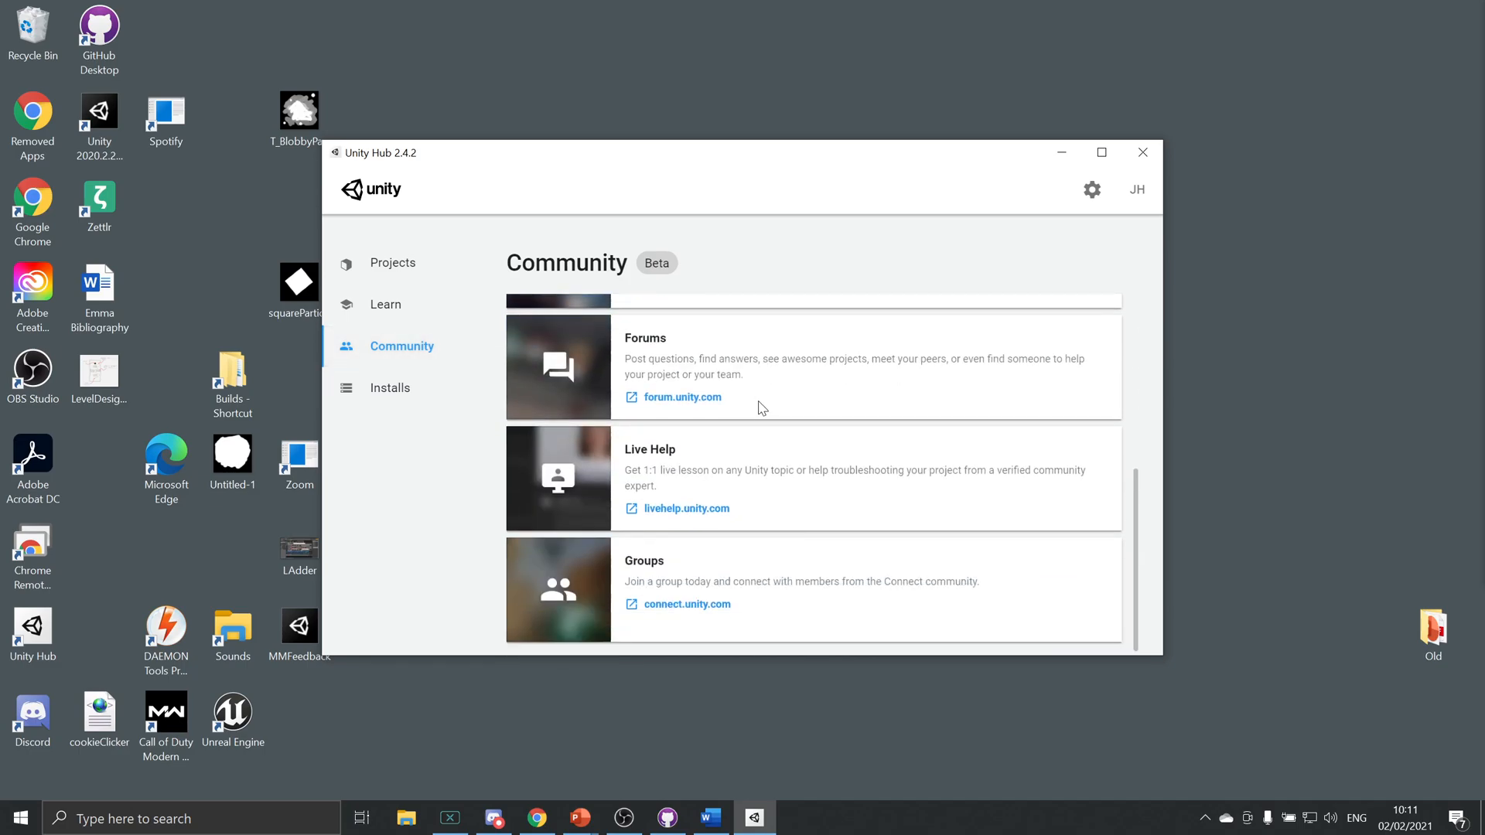
pyautogui.scroll(5, 683, 435)
pyautogui.scroll(-5, 664, 539)
pyautogui.scroll(5, 693, 421)
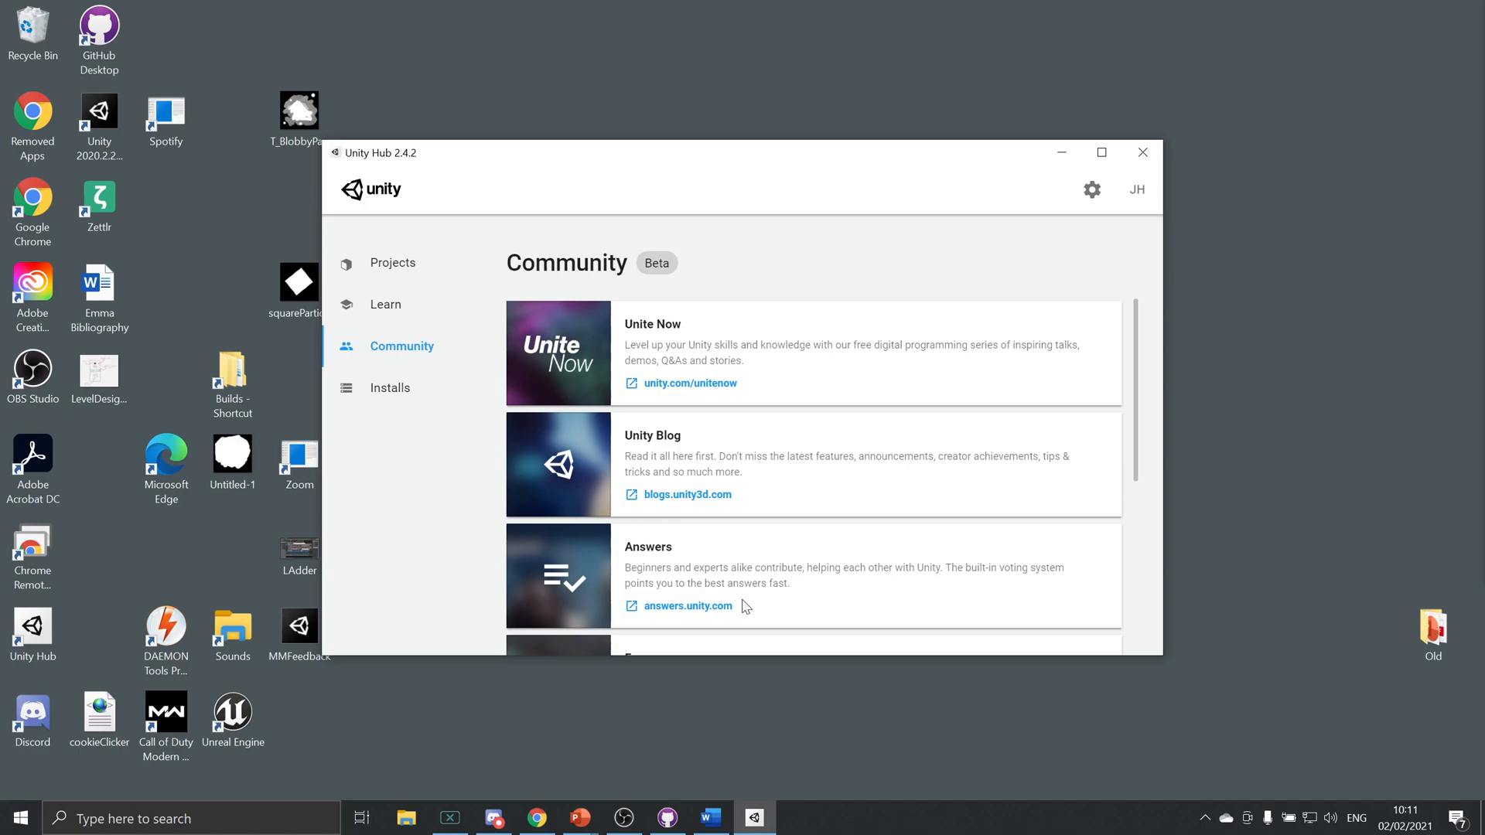
pyautogui.scroll(-5, 747, 604)
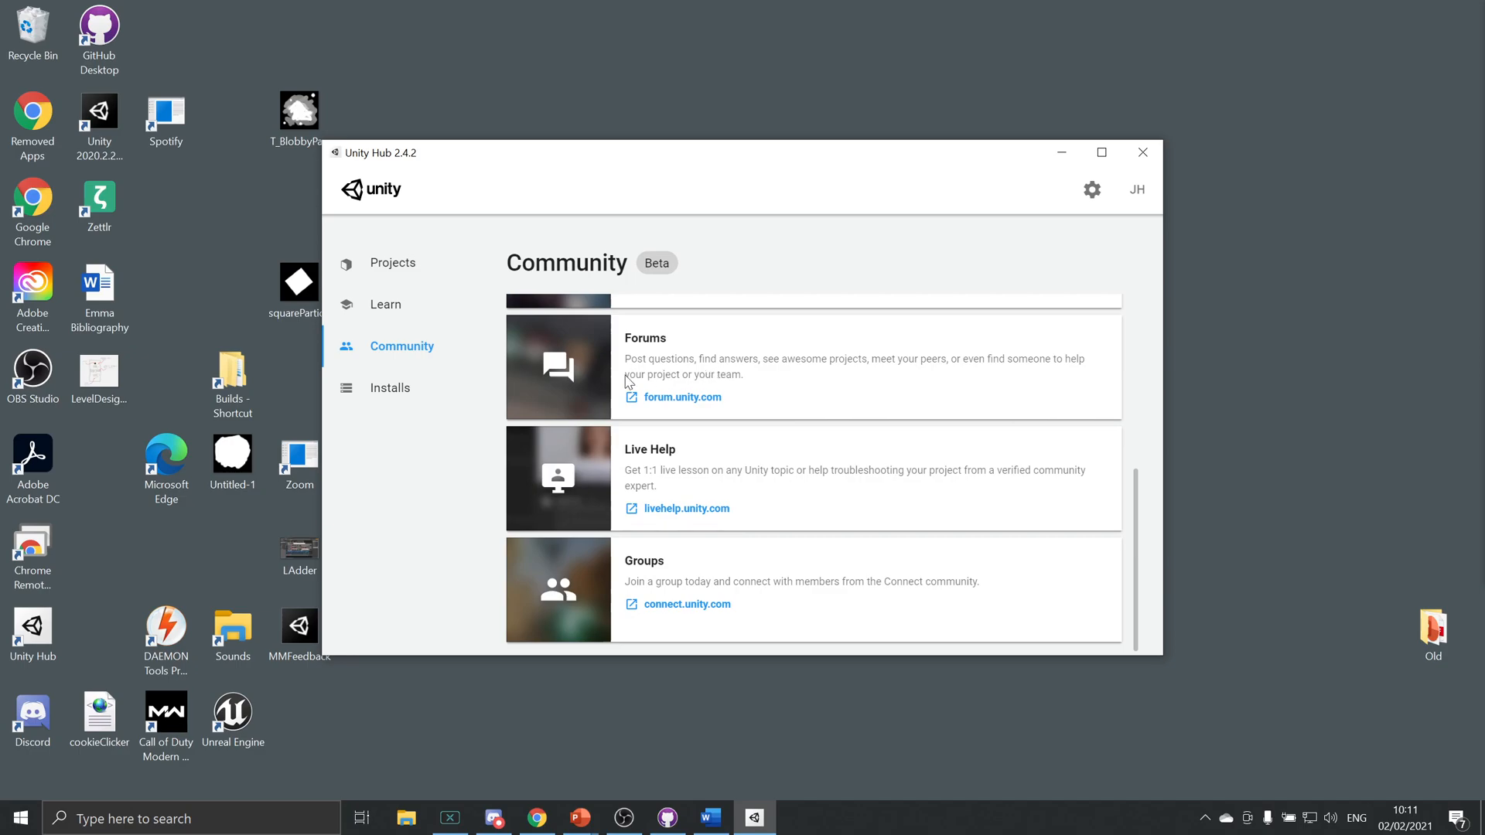
# Look through the sample projects offered in the Learn section, from the microgames to the game kits.
pyautogui.click(391, 306)
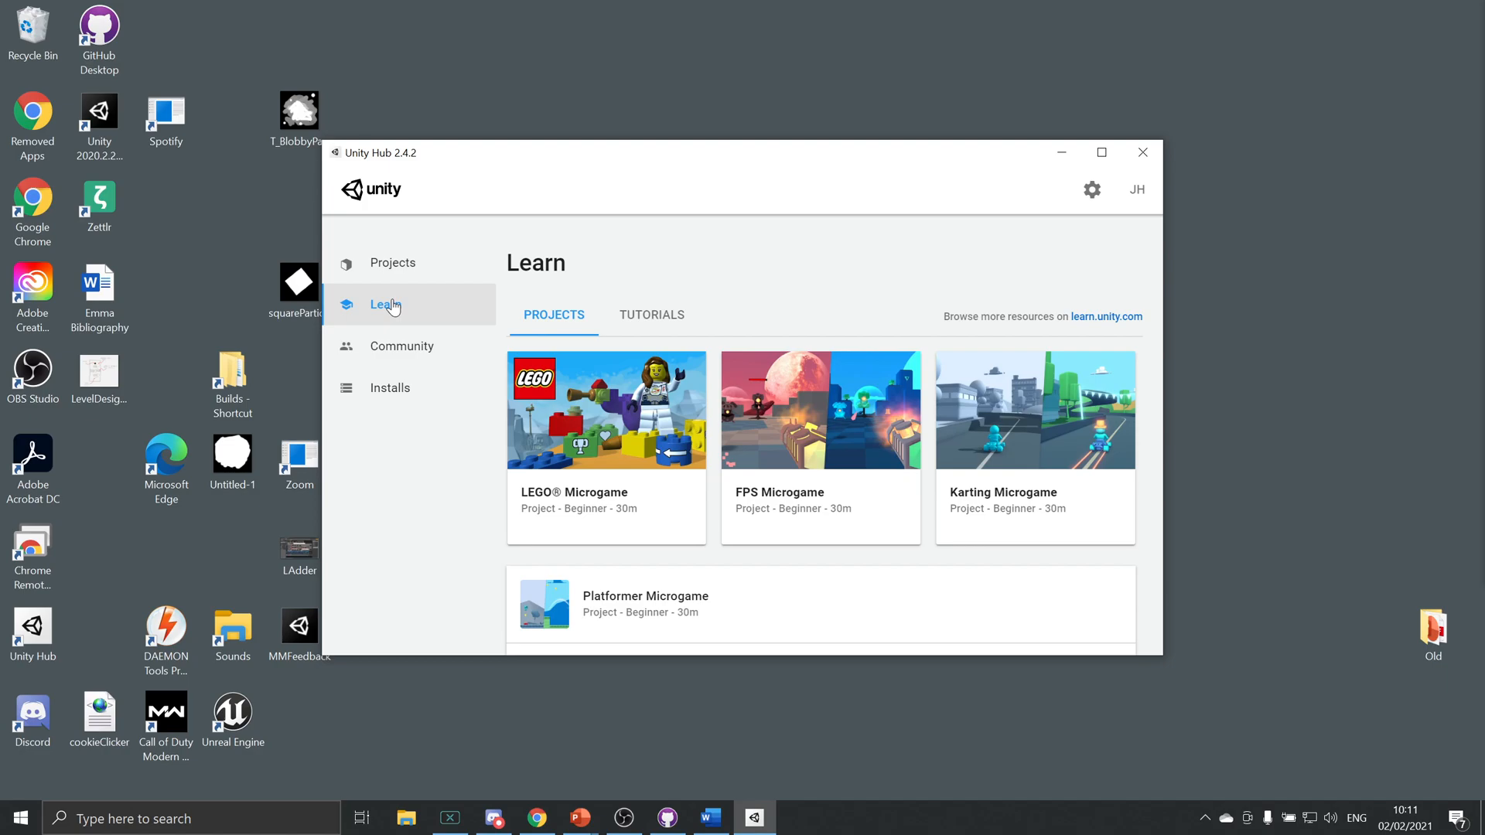
pyautogui.scroll(-10, 603, 464)
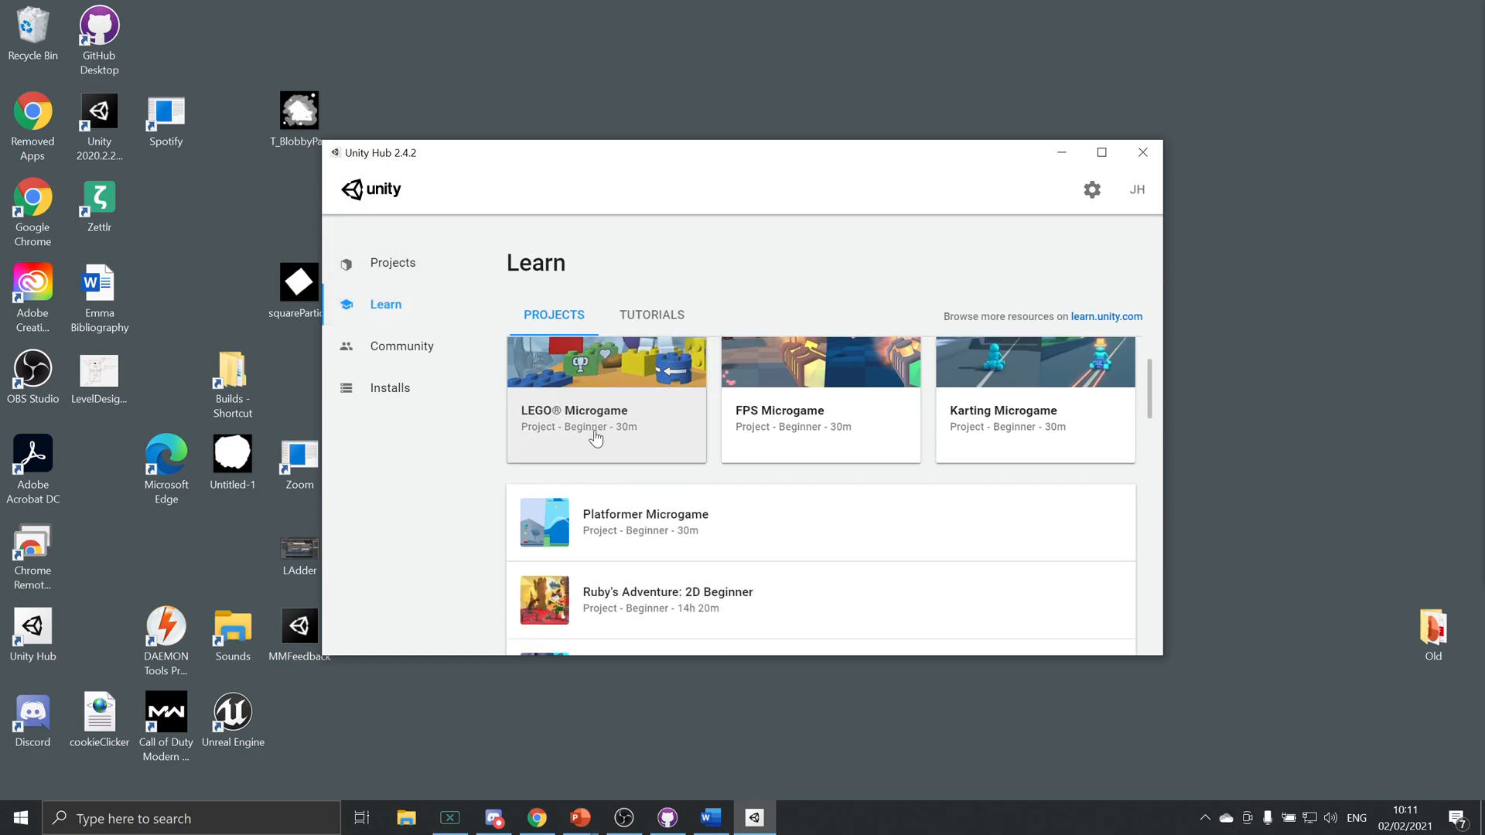
pyautogui.scroll(5, 656, 615)
pyautogui.scroll(-1, 654, 588)
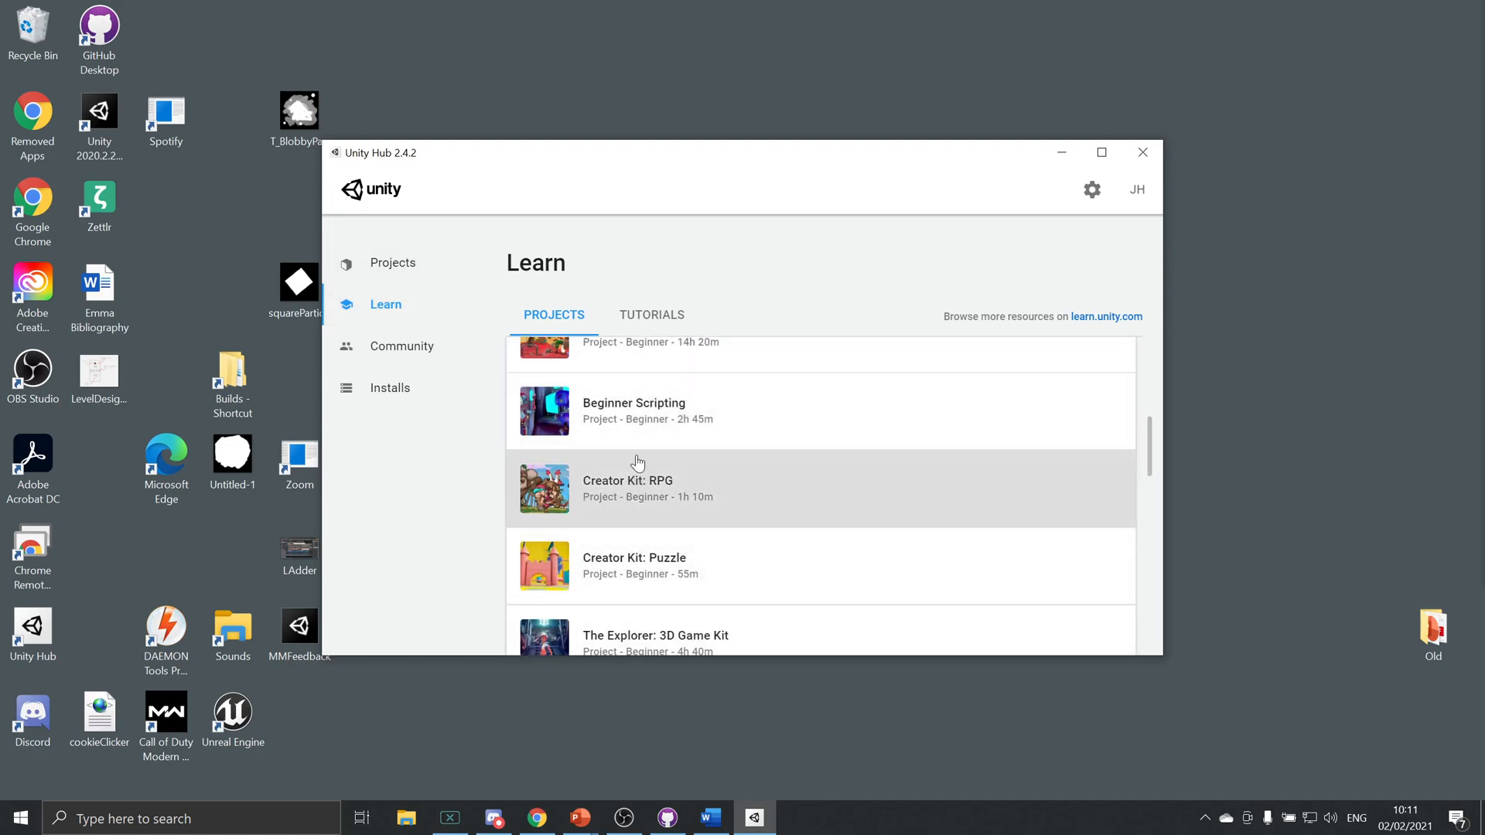
pyautogui.scroll(-5, 636, 467)
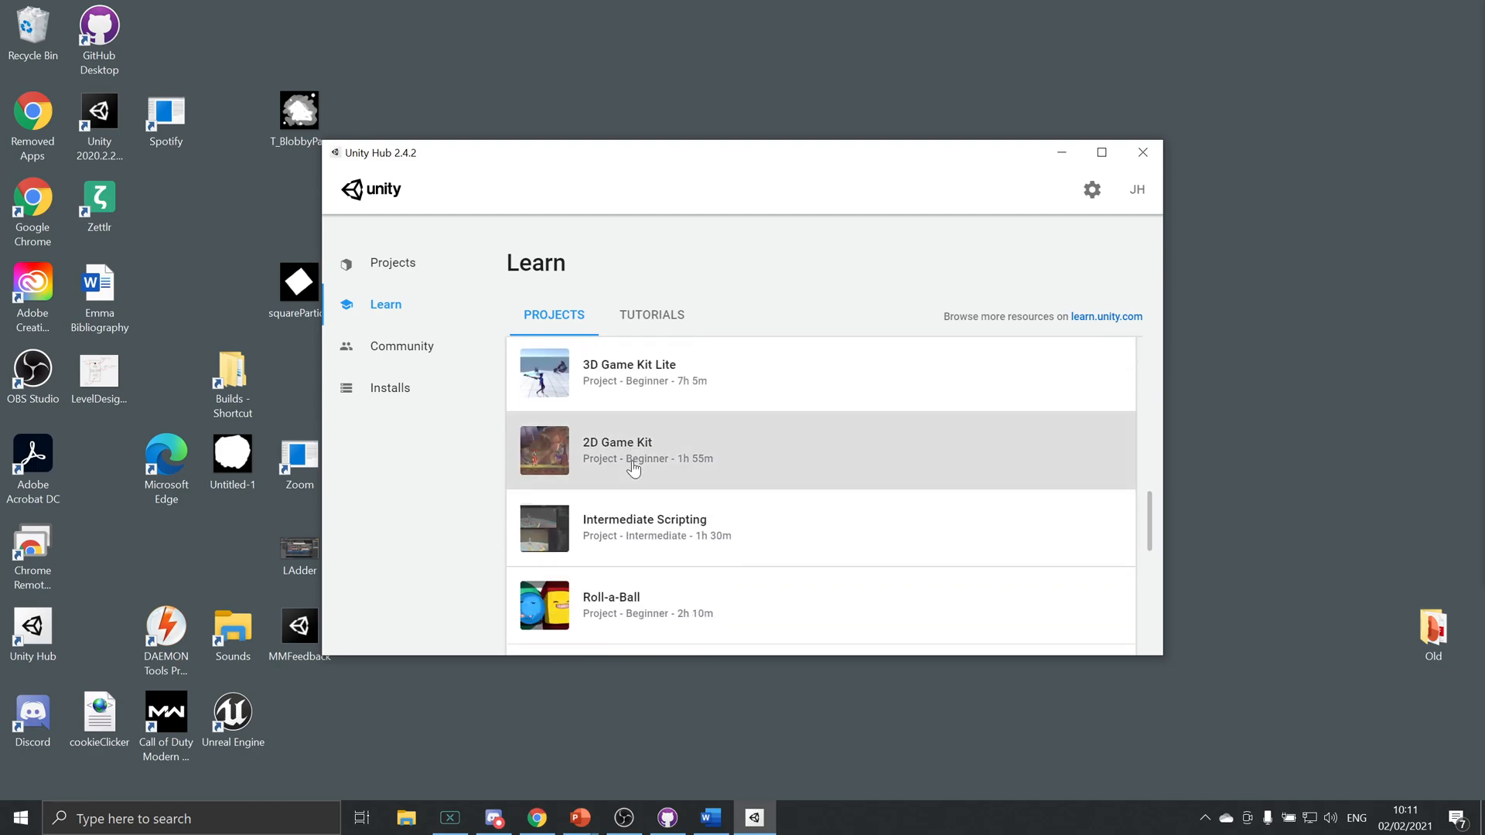
pyautogui.scroll(10, 681, 461)
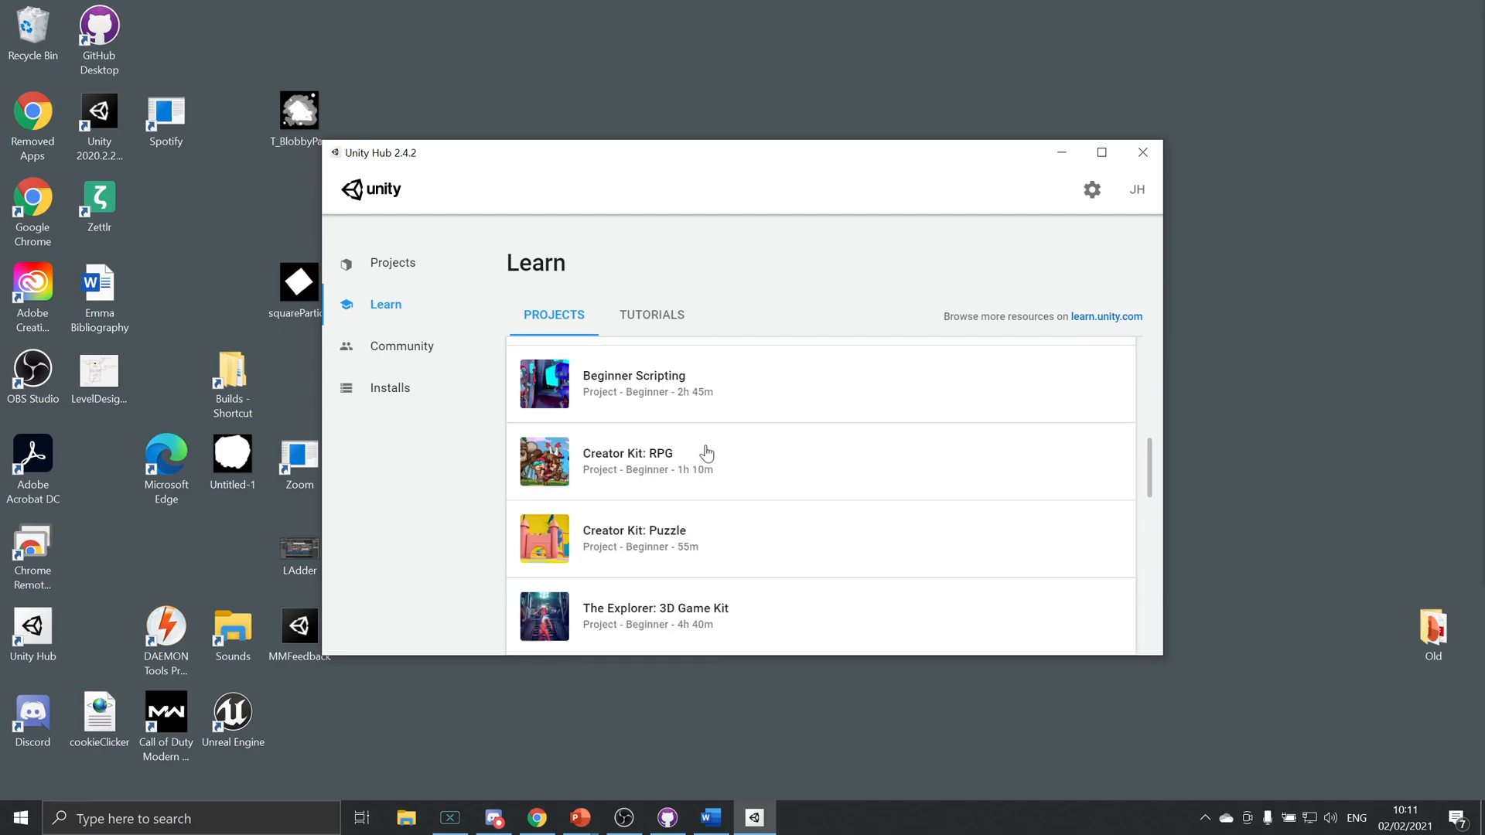
# Look through the list of beginner tutorials in the Learn section.
pyautogui.click(651, 314)
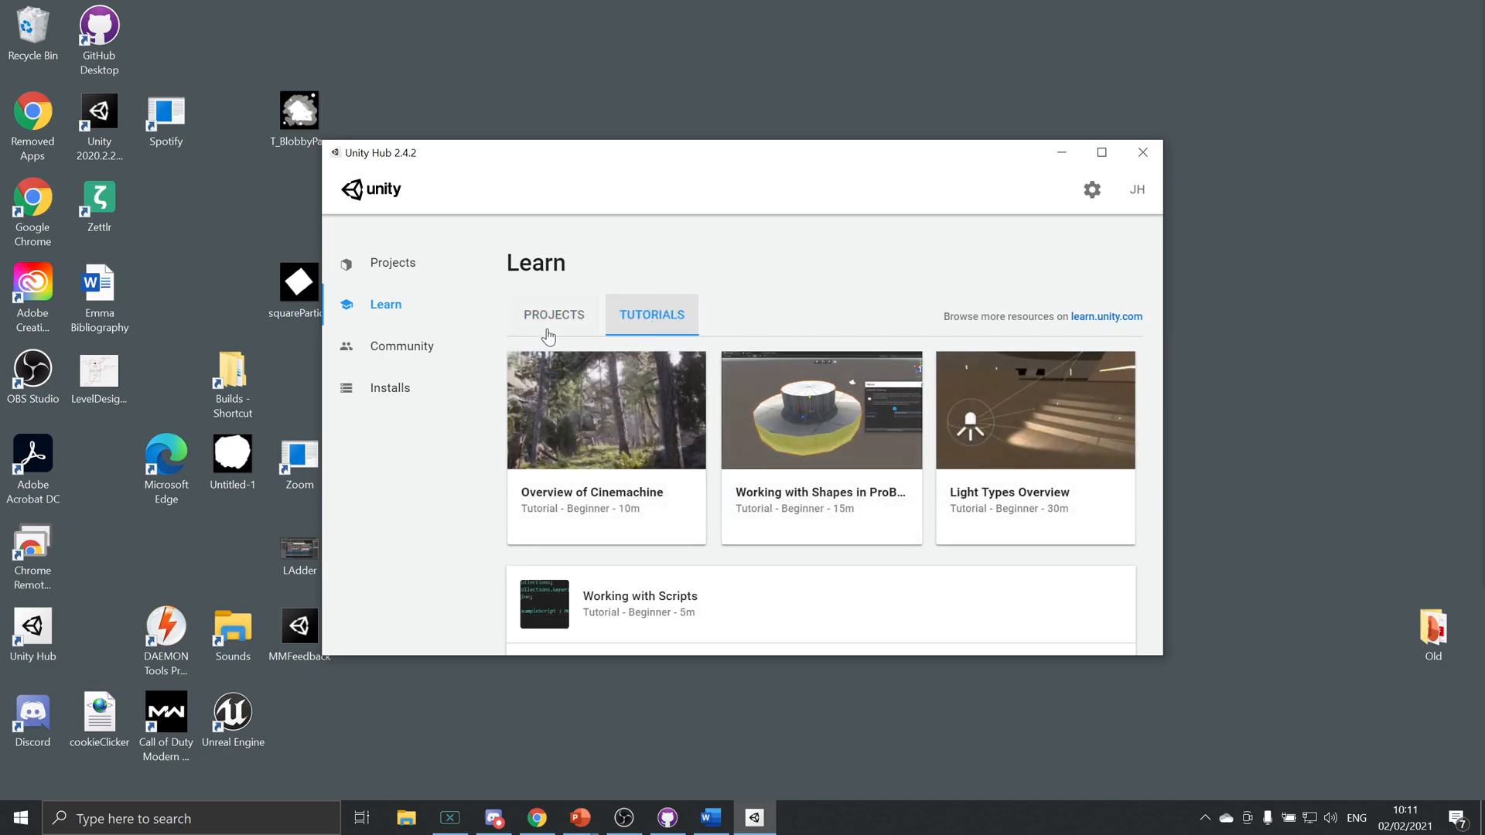
pyautogui.scroll(-3, 786, 441)
pyautogui.scroll(-1, 786, 441)
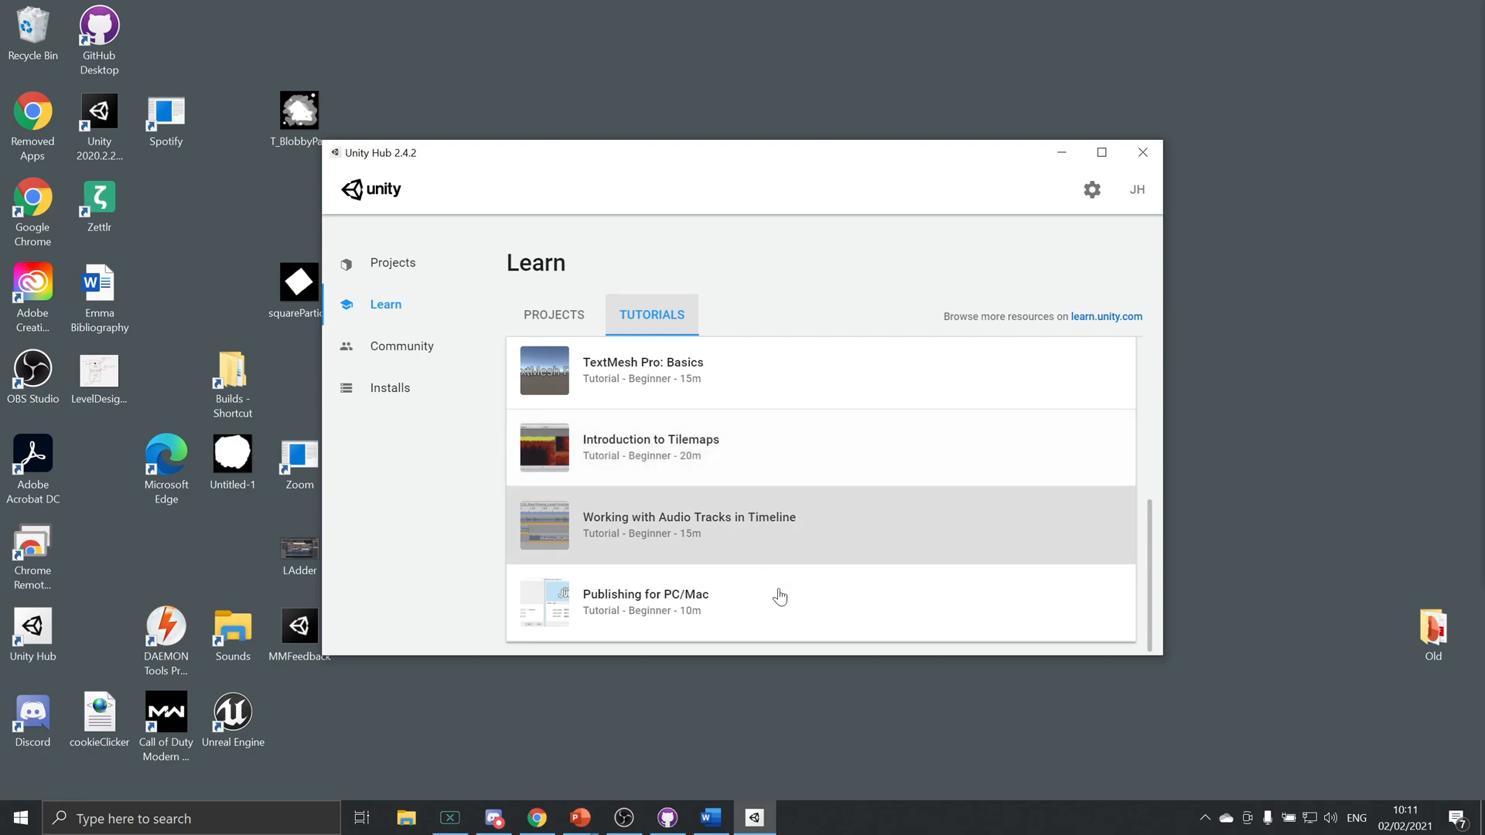
pyautogui.scroll(4, 779, 596)
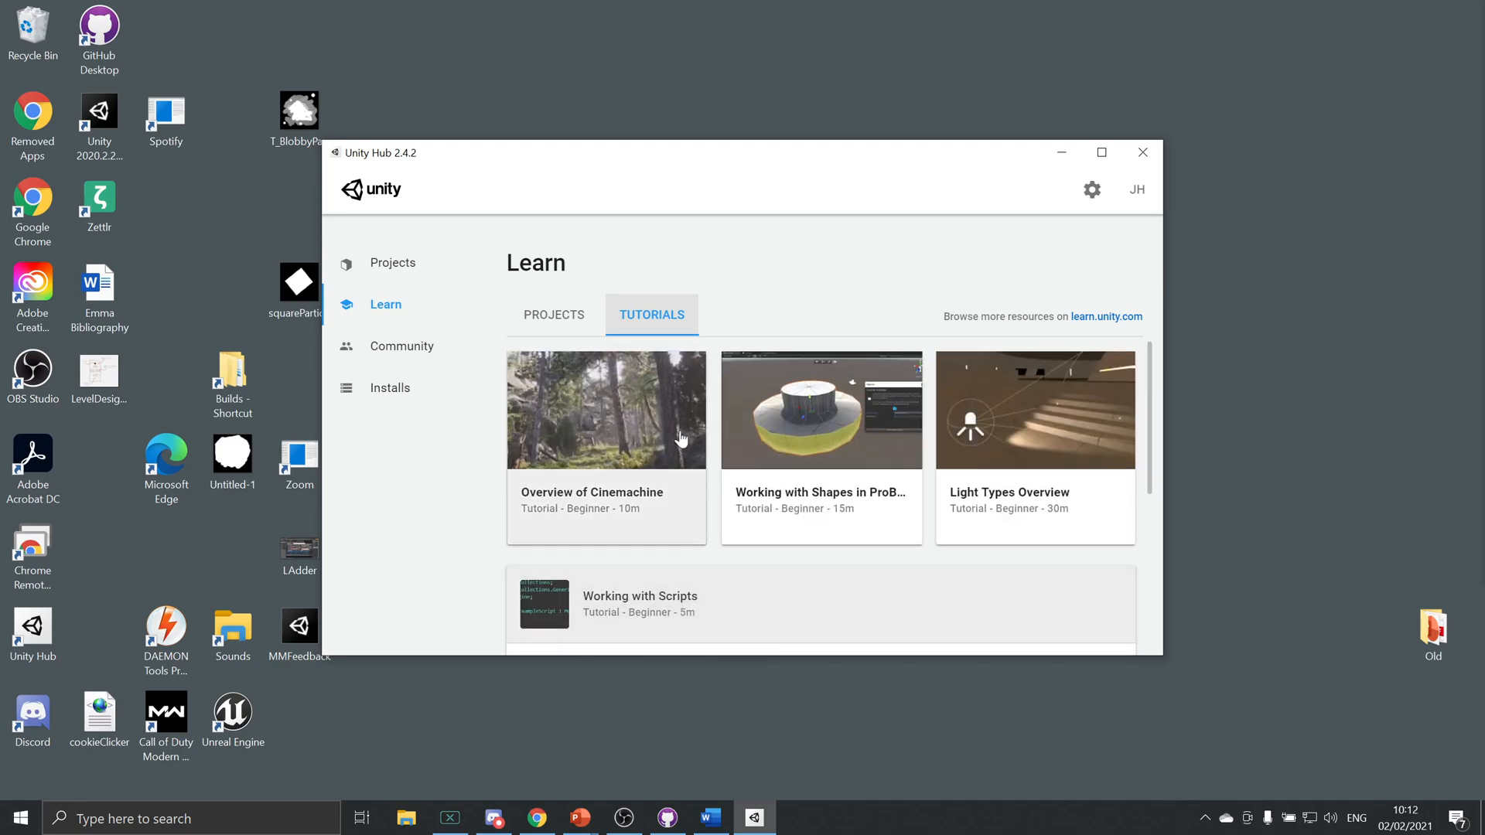
# Open learn.unity.com in the browser, dismiss the welcome message and look over the home page's pathways and topics.
pyautogui.click(1102, 318)
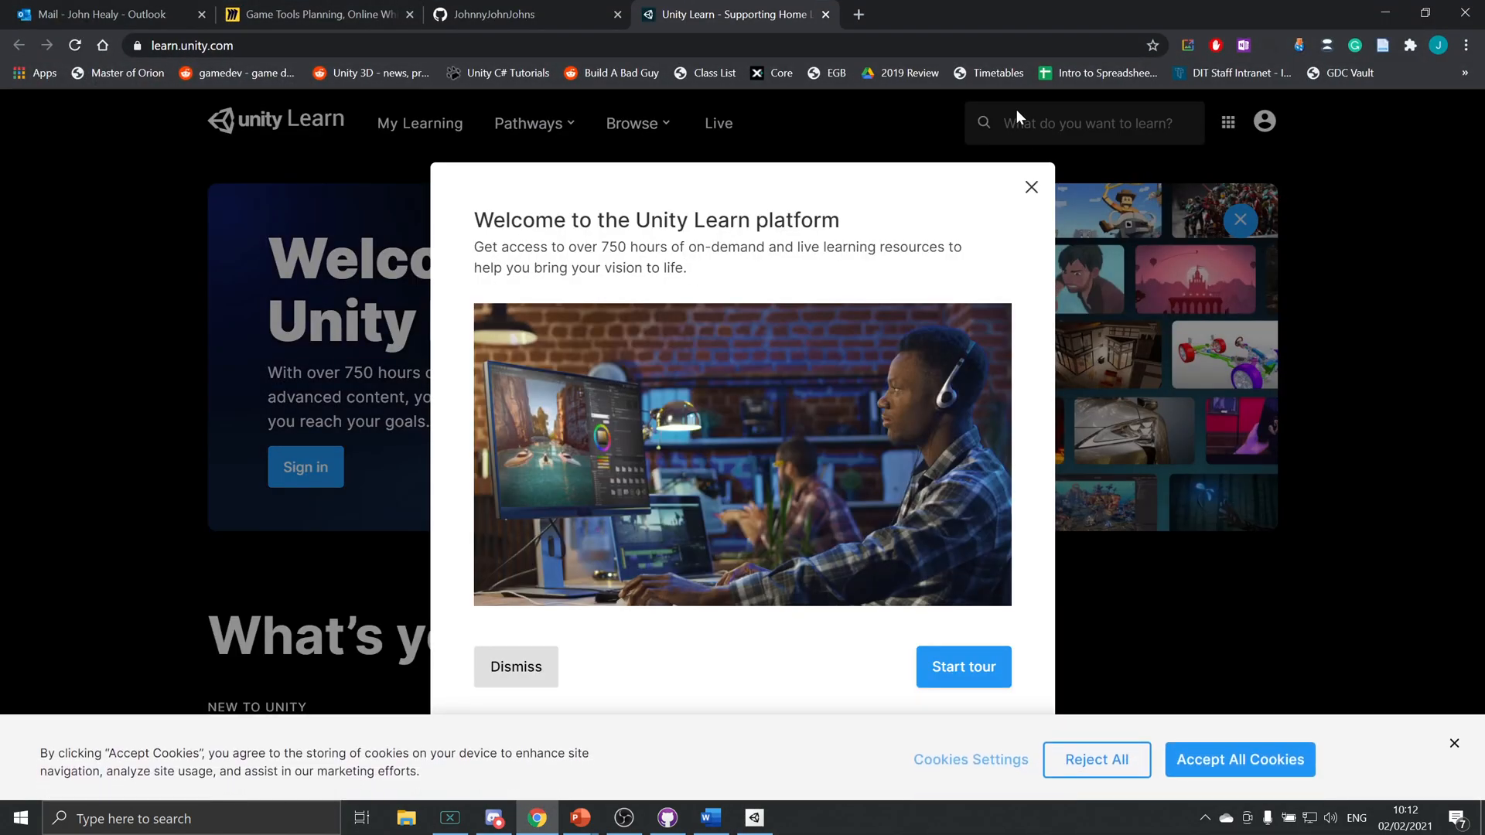
pyautogui.click(1029, 188)
pyautogui.scroll(-7, 538, 406)
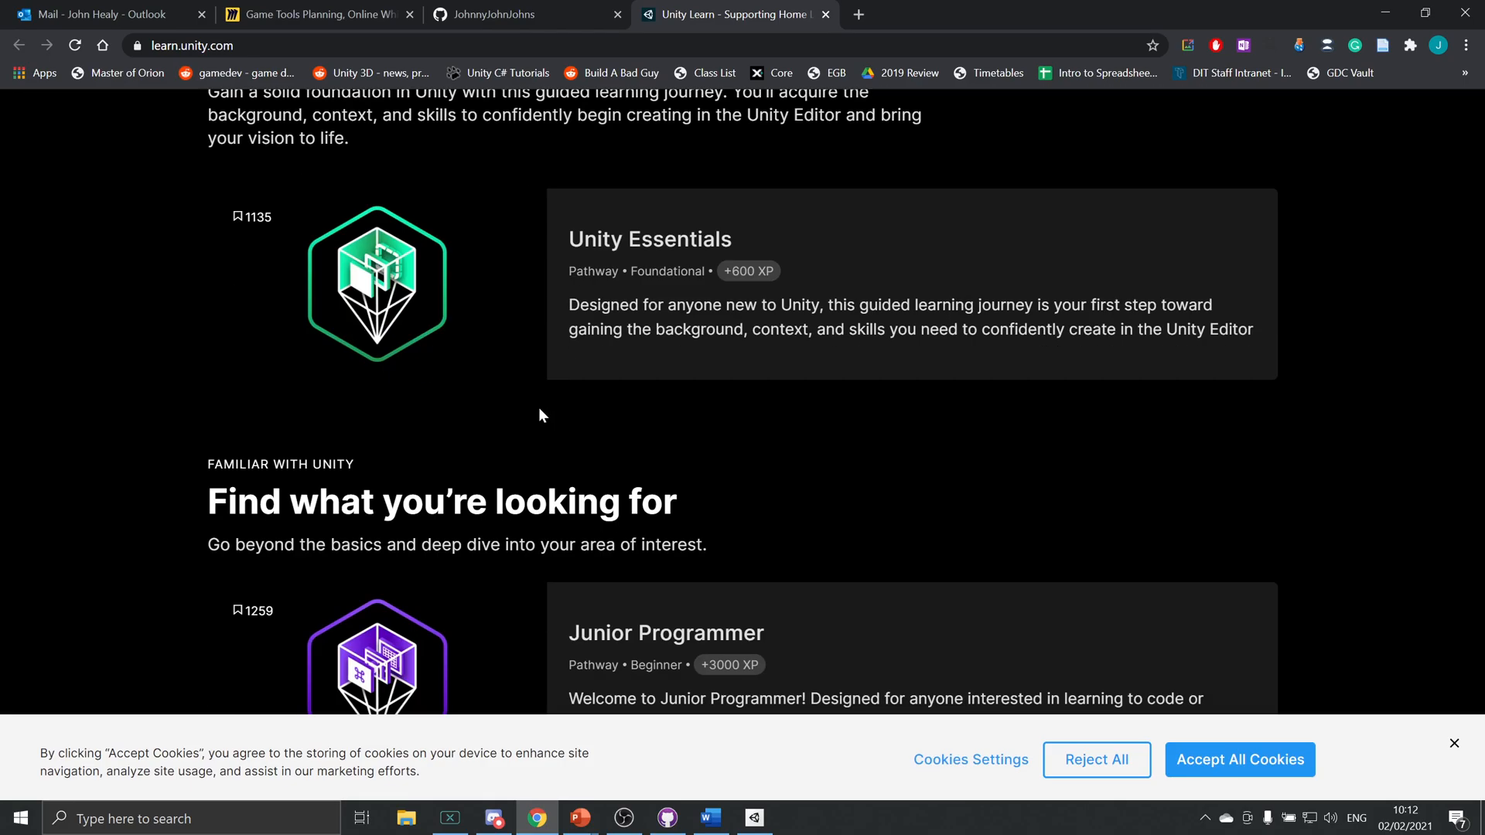
pyautogui.scroll(-4, 537, 396)
pyautogui.scroll(7, 537, 396)
pyautogui.scroll(-5, 537, 398)
pyautogui.scroll(5, 537, 398)
pyautogui.scroll(4, 456, 393)
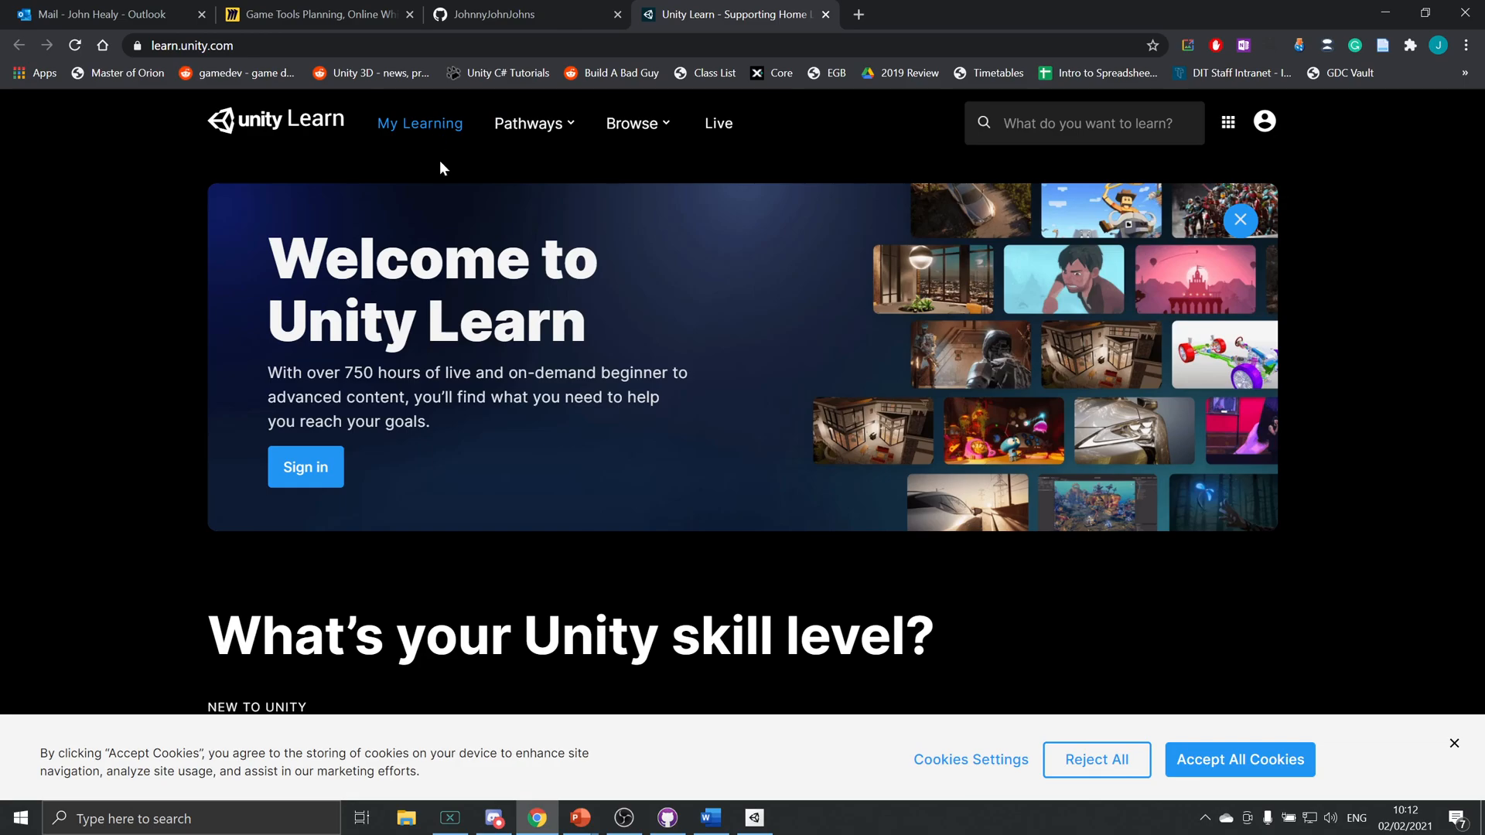
pyautogui.scroll(-9, 505, 301)
pyautogui.scroll(-9, 505, 302)
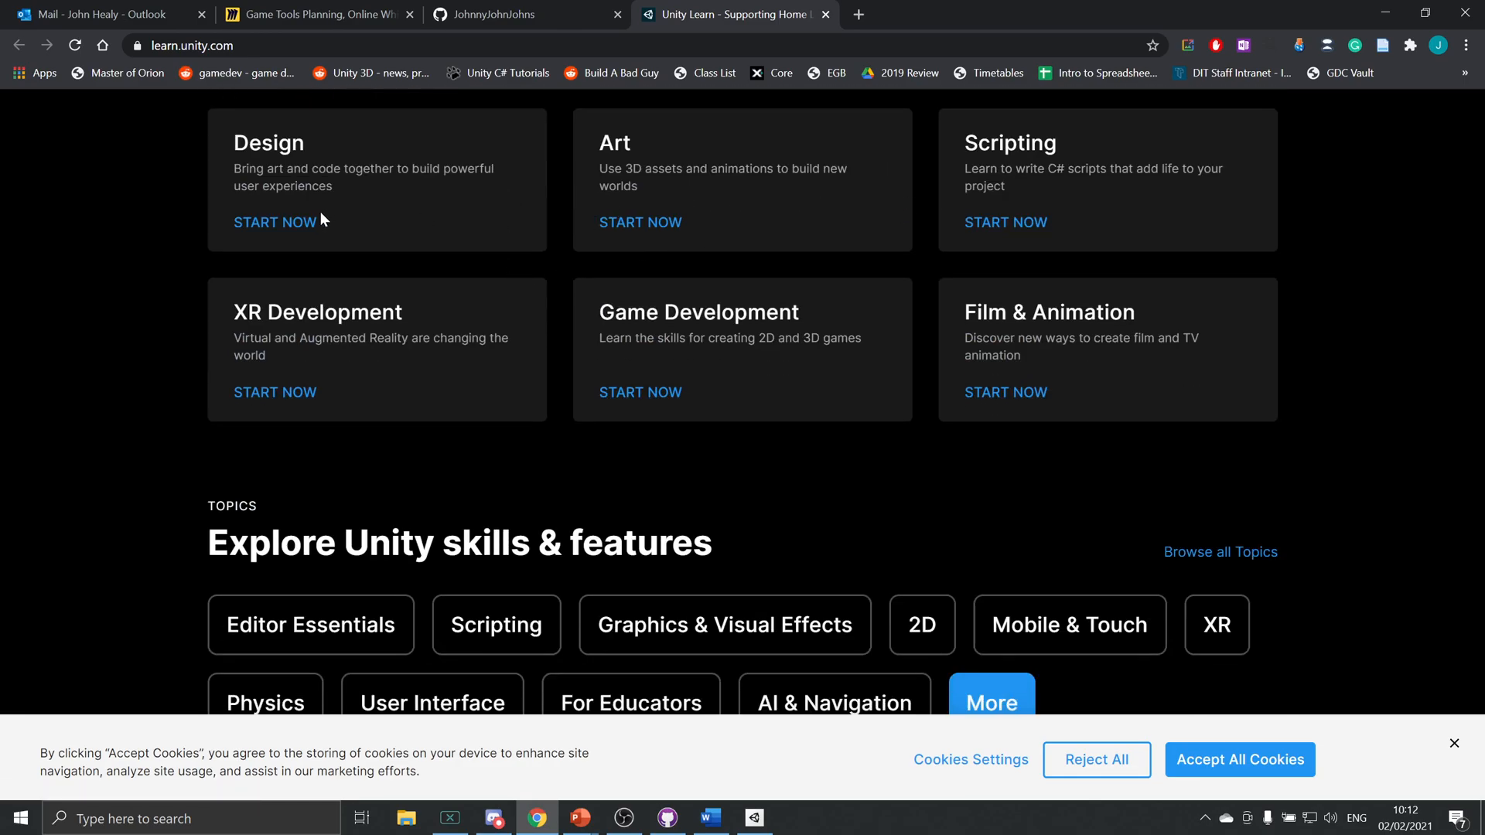
# Examine the Game Development tutorials on Unity Learn, and return to Unity Hub.
pyautogui.click(656, 392)
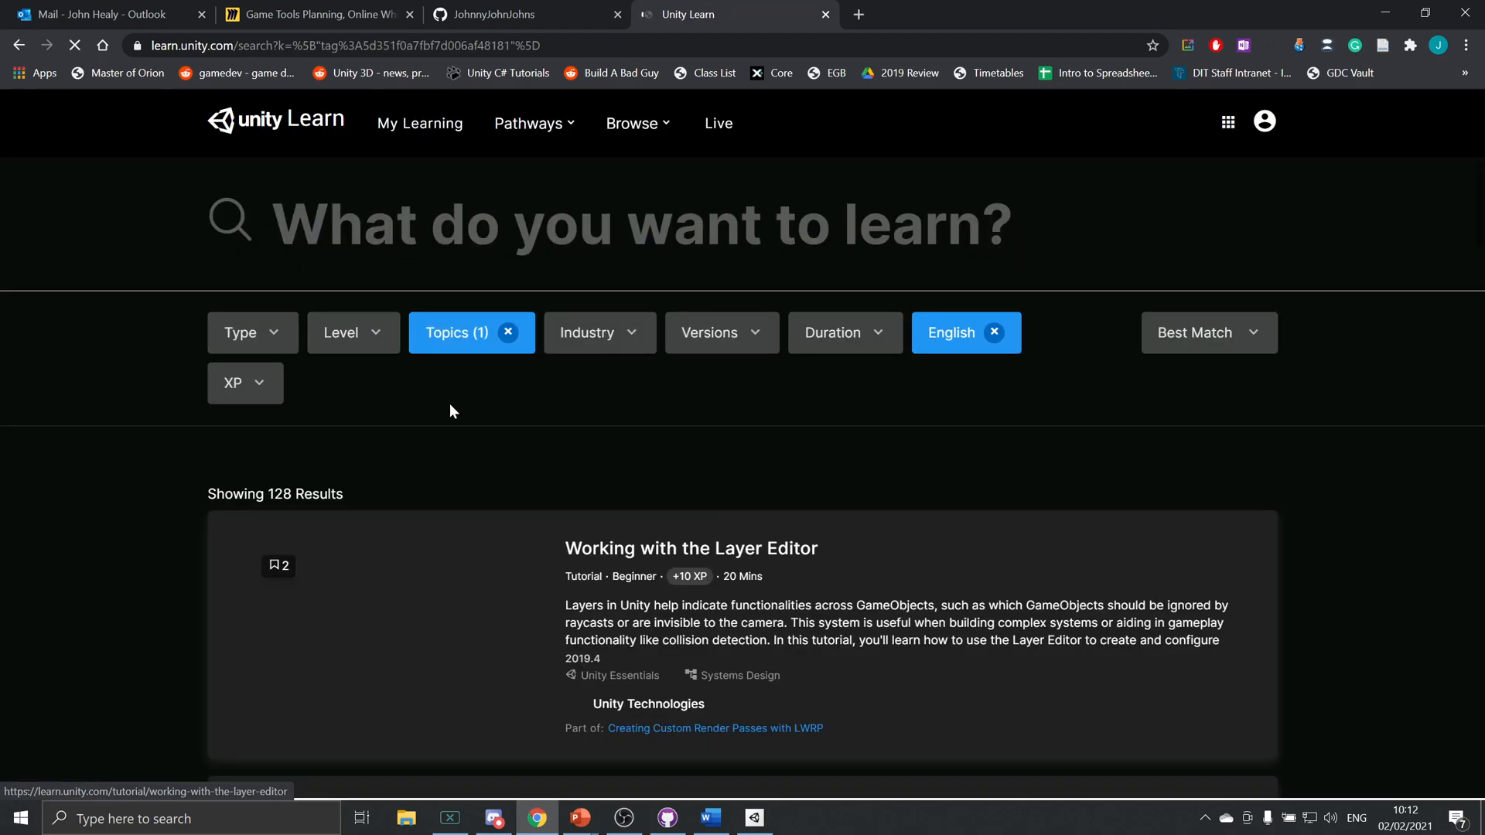
pyautogui.scroll(-4, 648, 443)
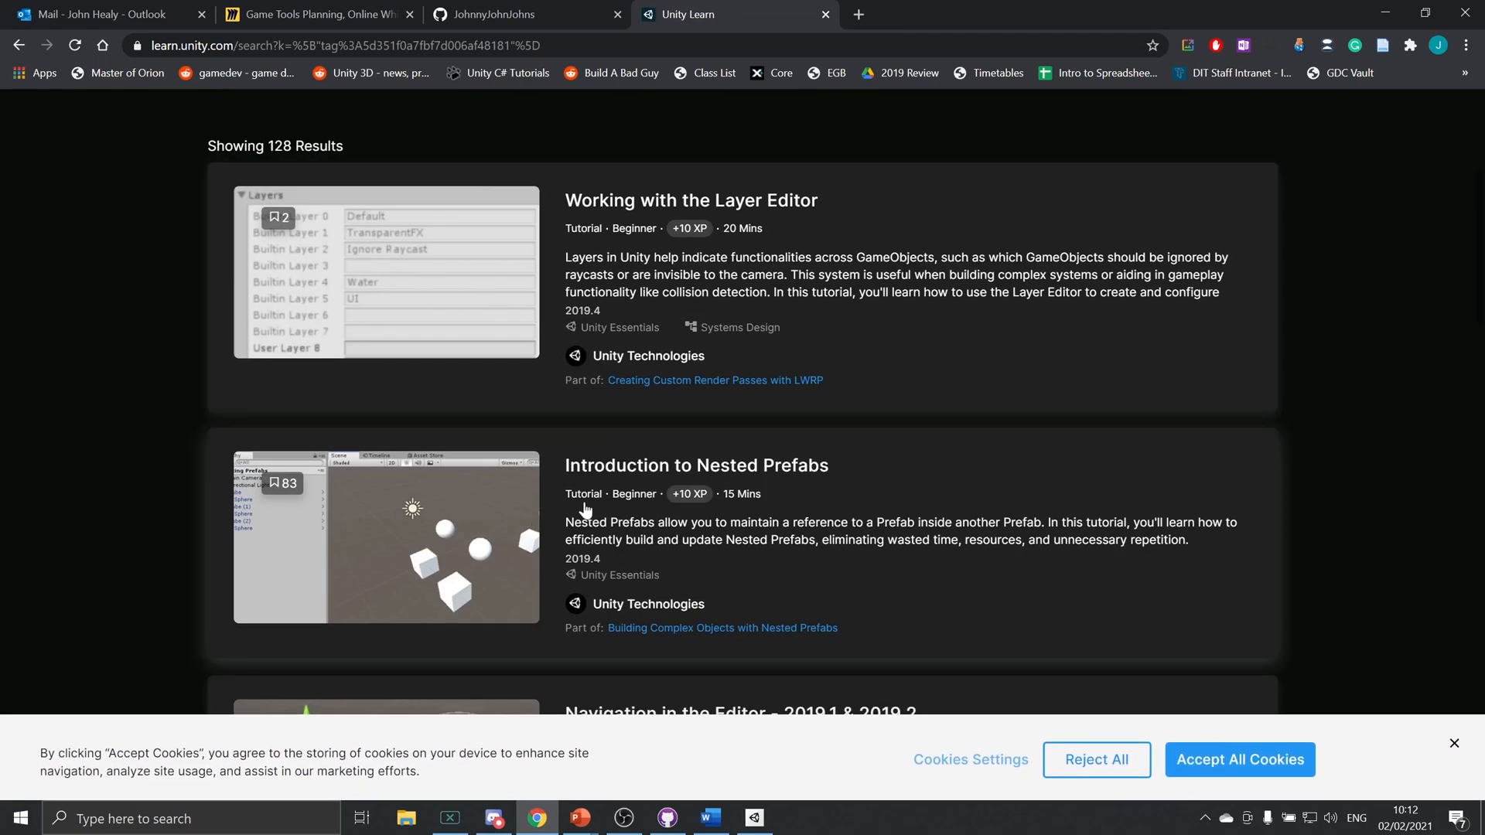
pyautogui.scroll(-4, 586, 509)
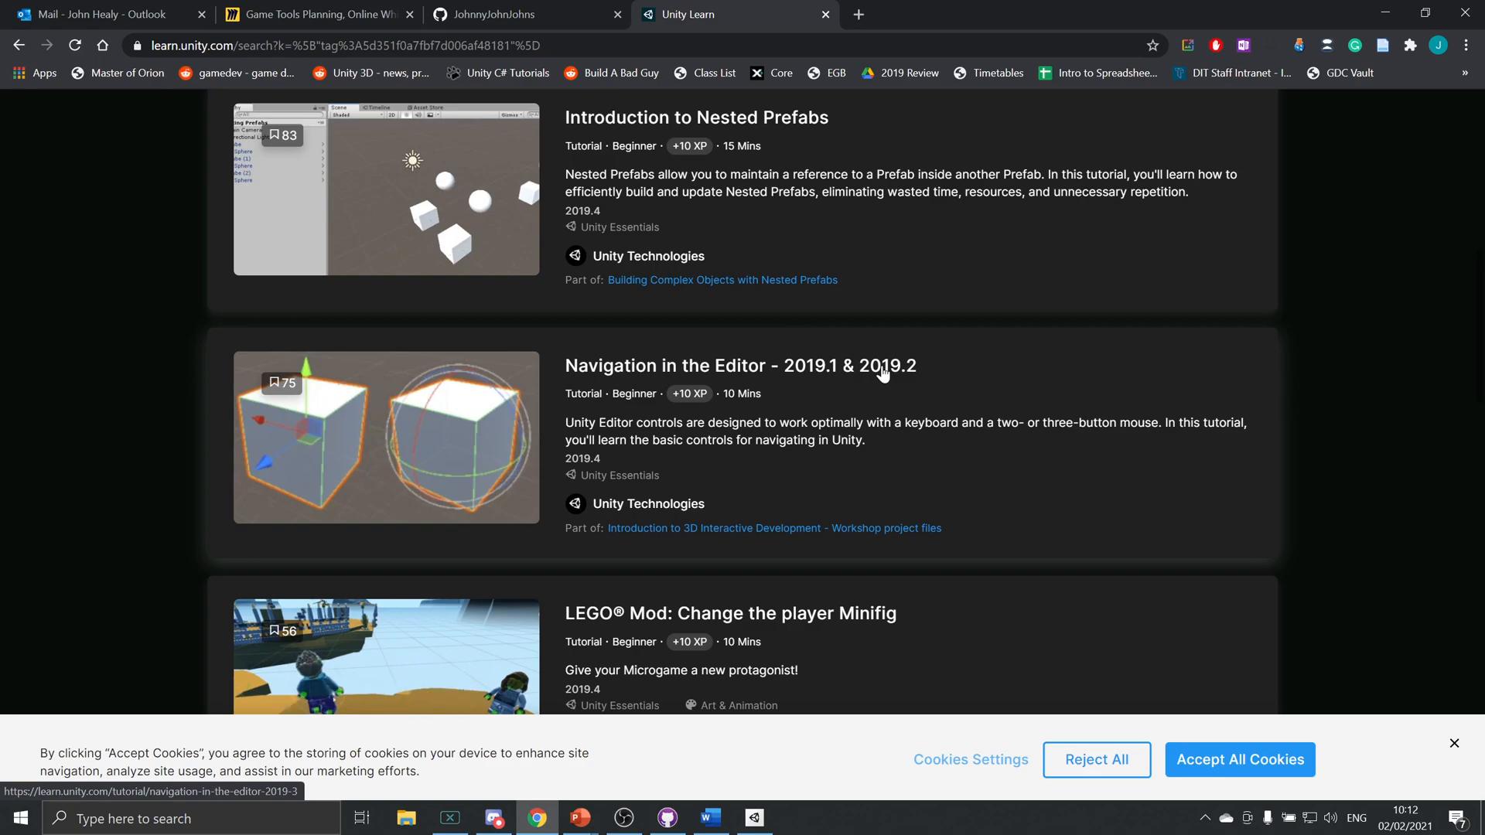
pyautogui.click(1385, 14)
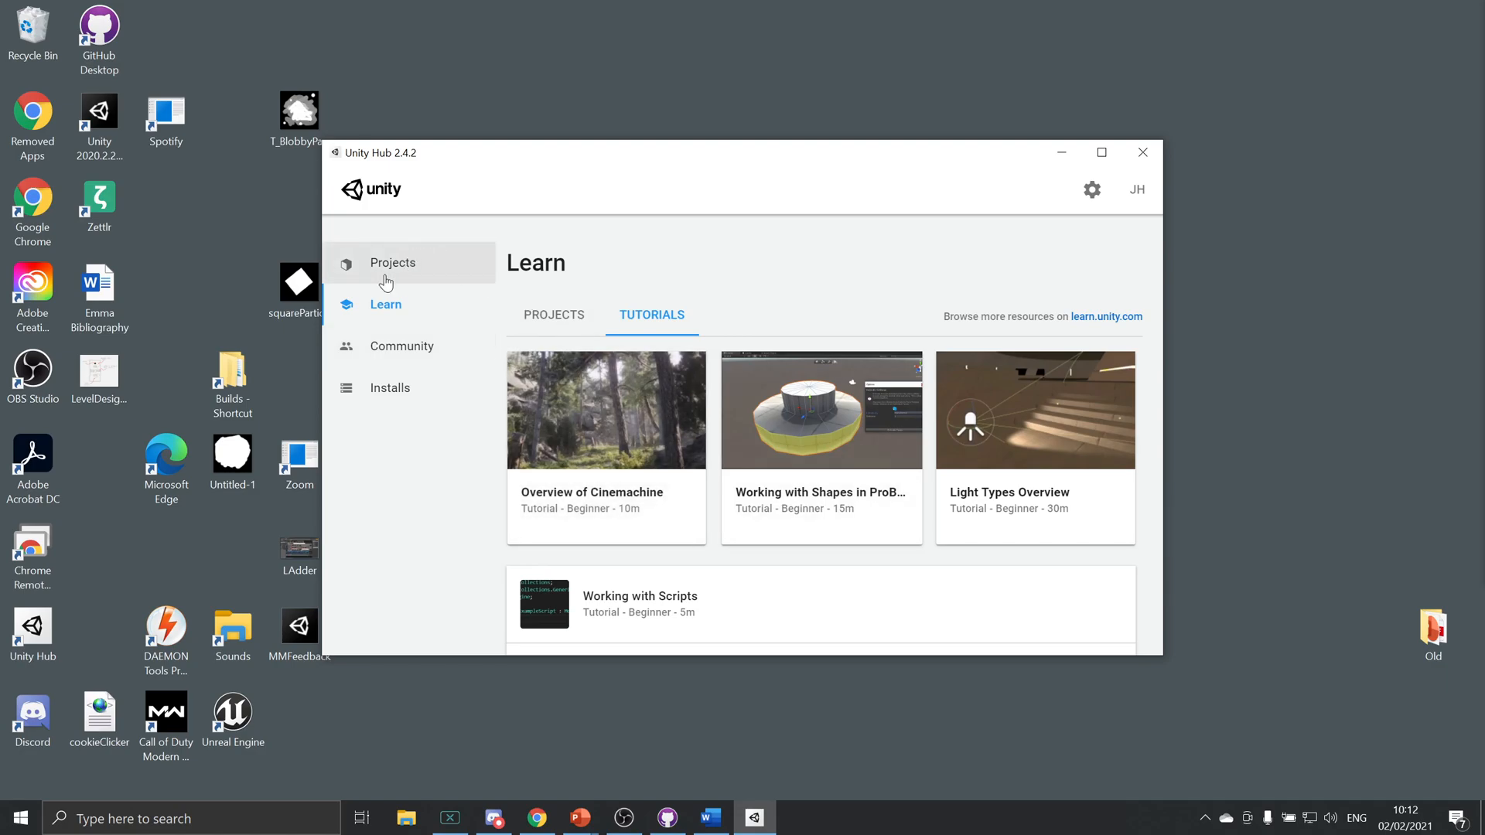
# Start a new Unity project and set its location to the Game Dev folder in Documents.
pyautogui.click(387, 266)
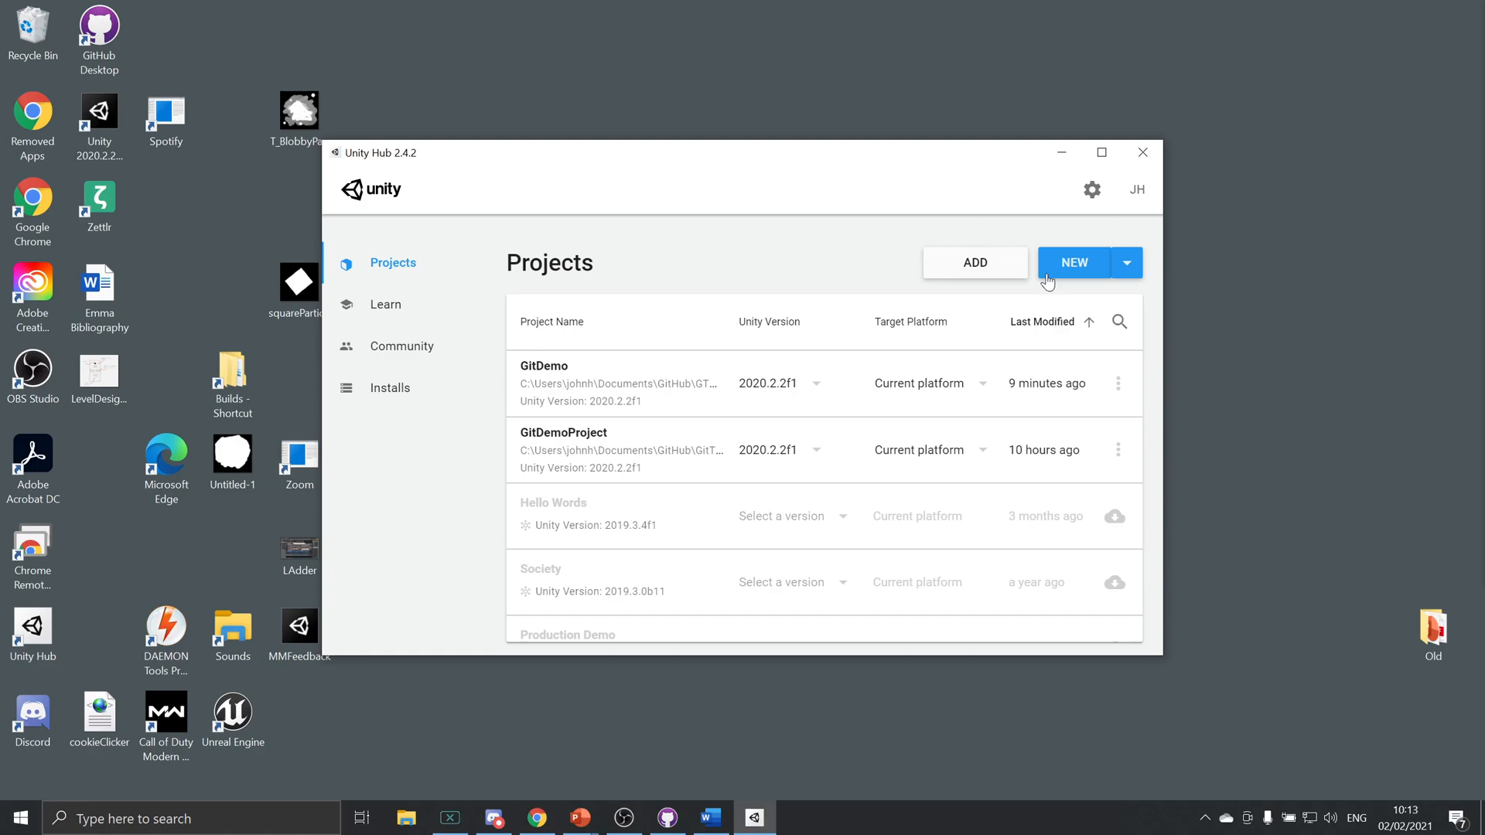
pyautogui.click(1076, 263)
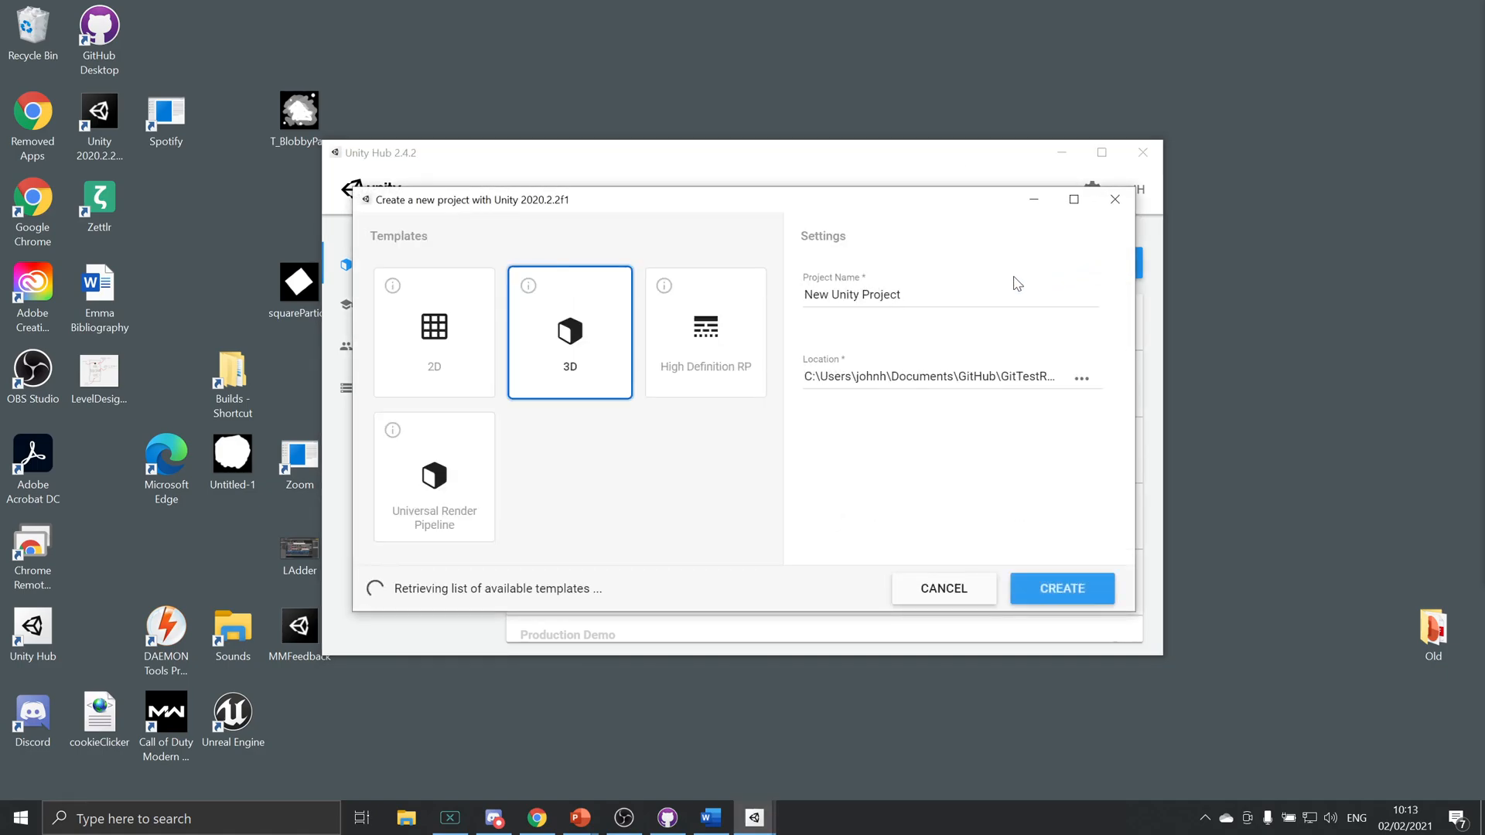
pyautogui.click(928, 375)
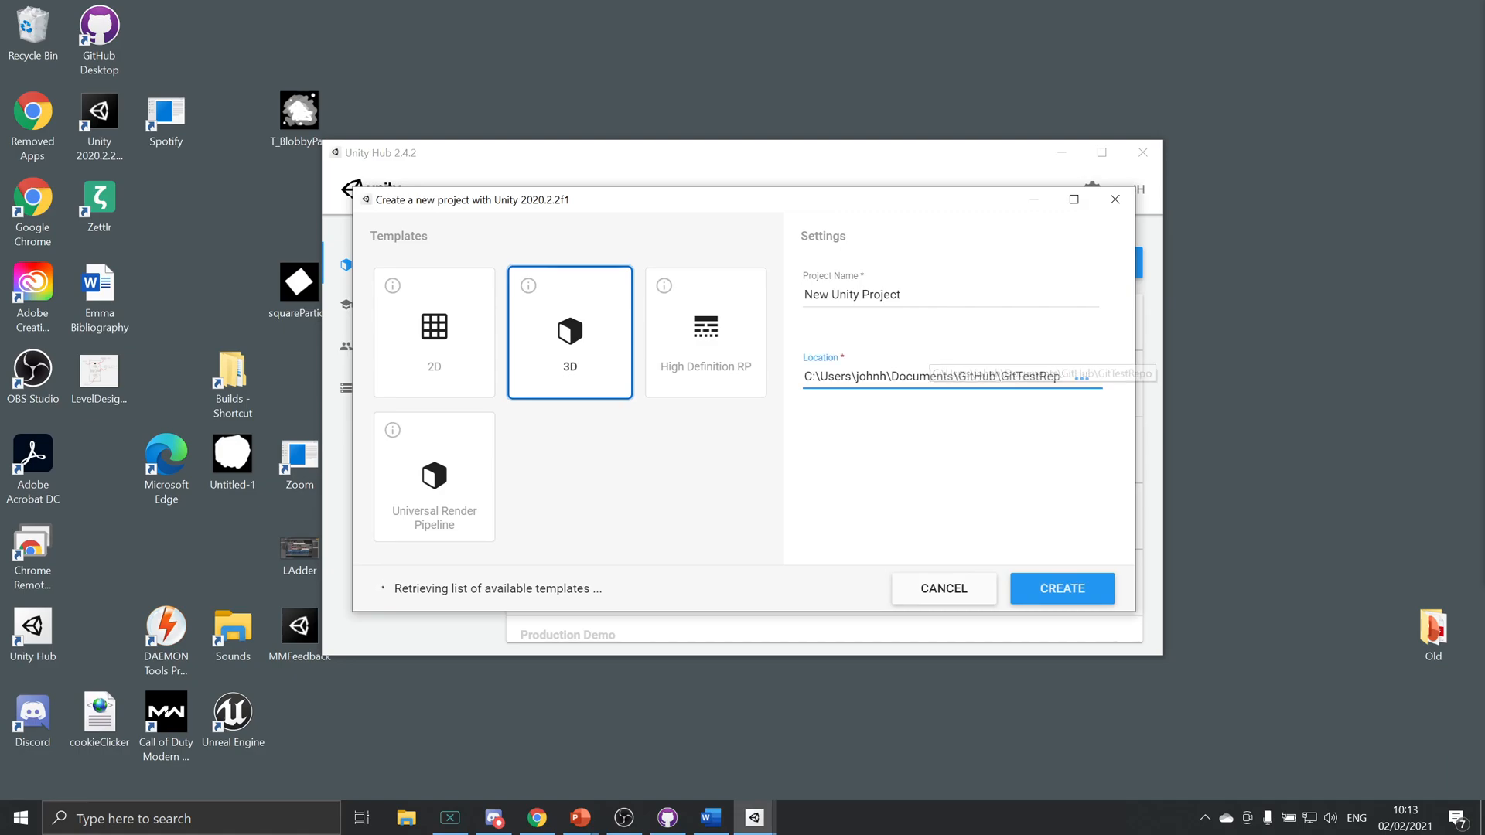
pyautogui.click(1082, 378)
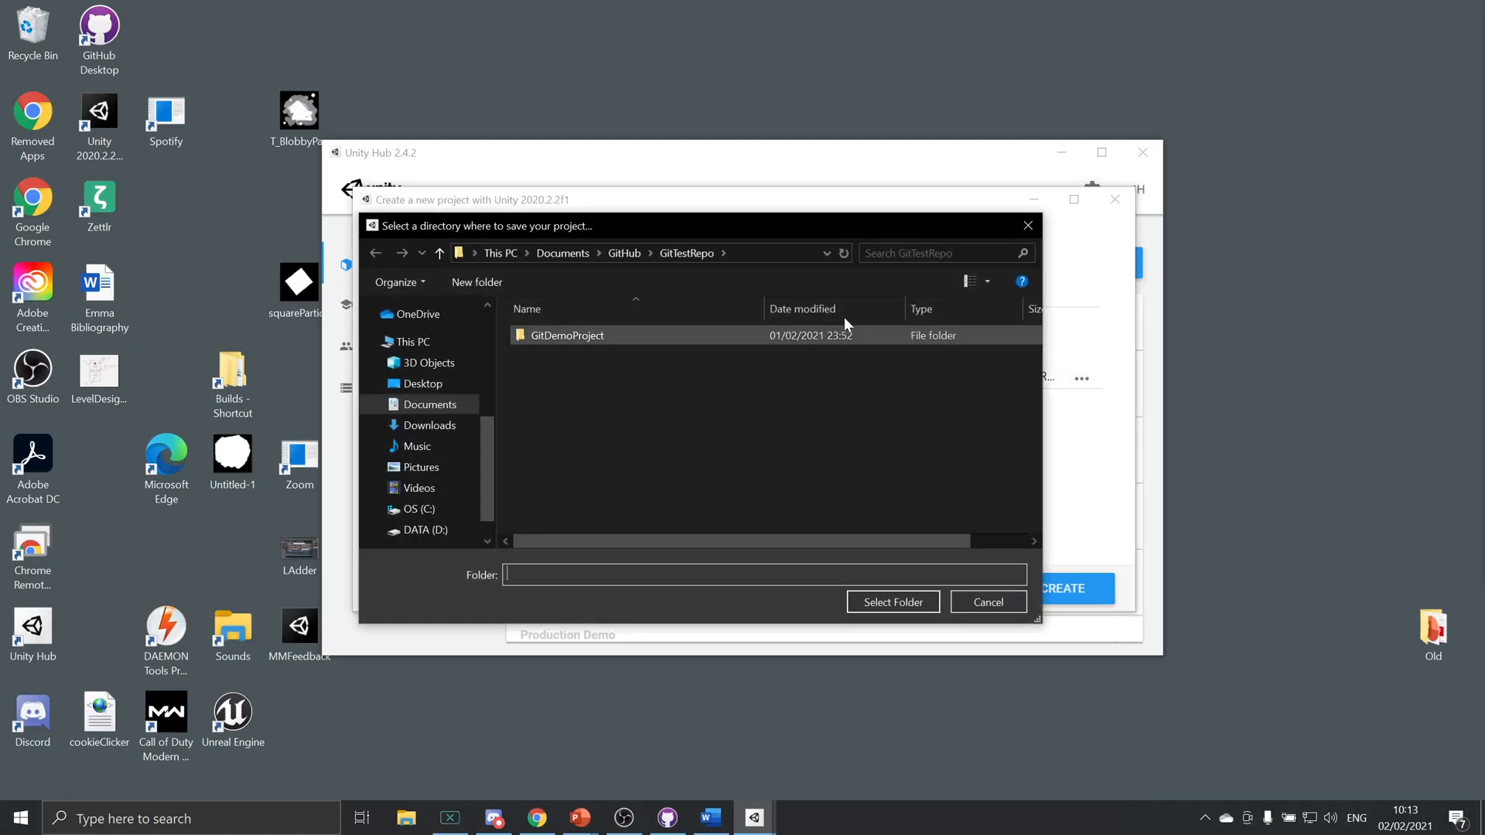
pyautogui.click(566, 253)
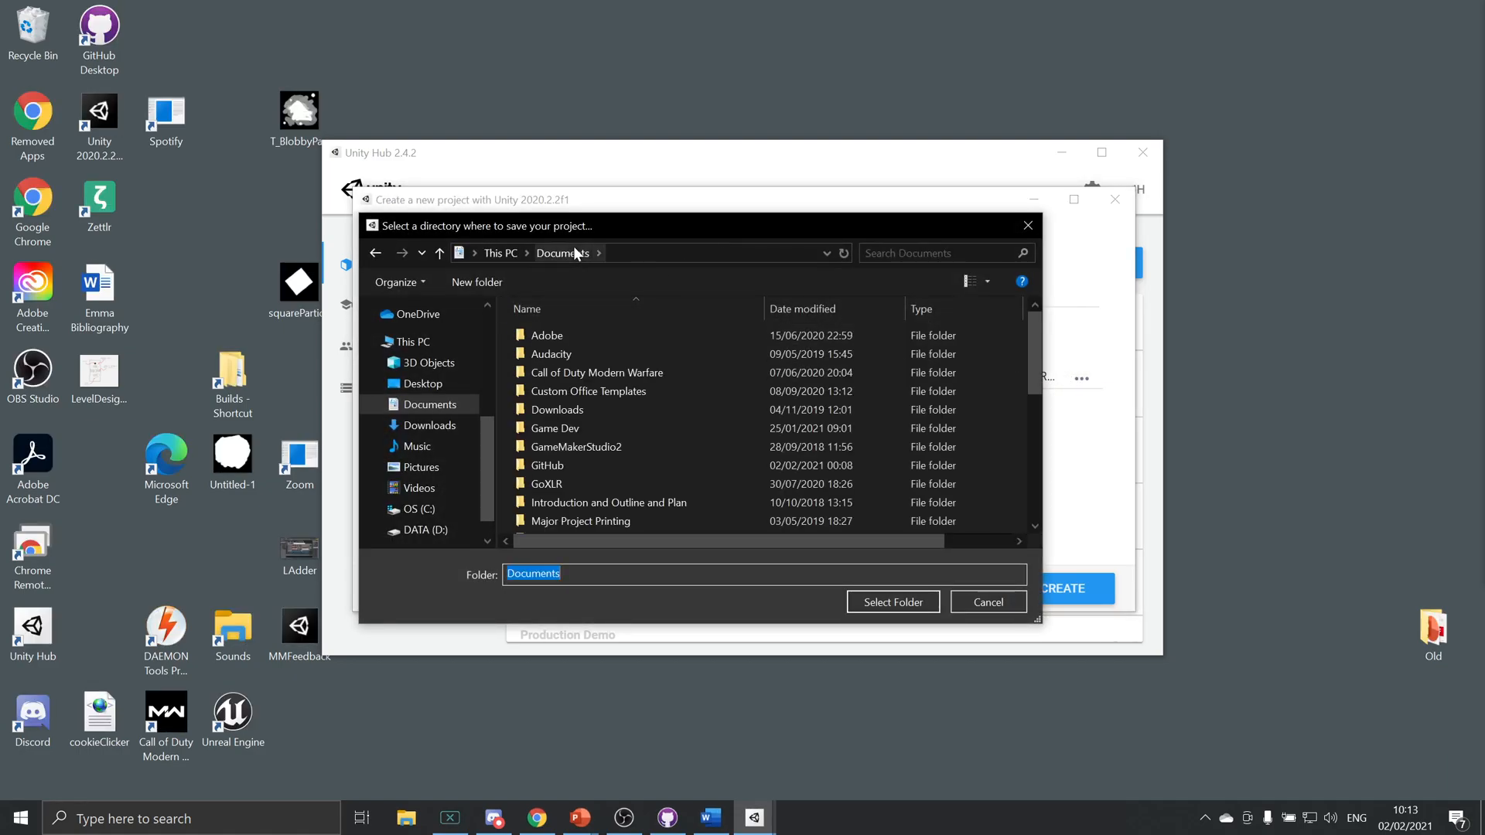
pyautogui.click(601, 426)
pyautogui.click(875, 599)
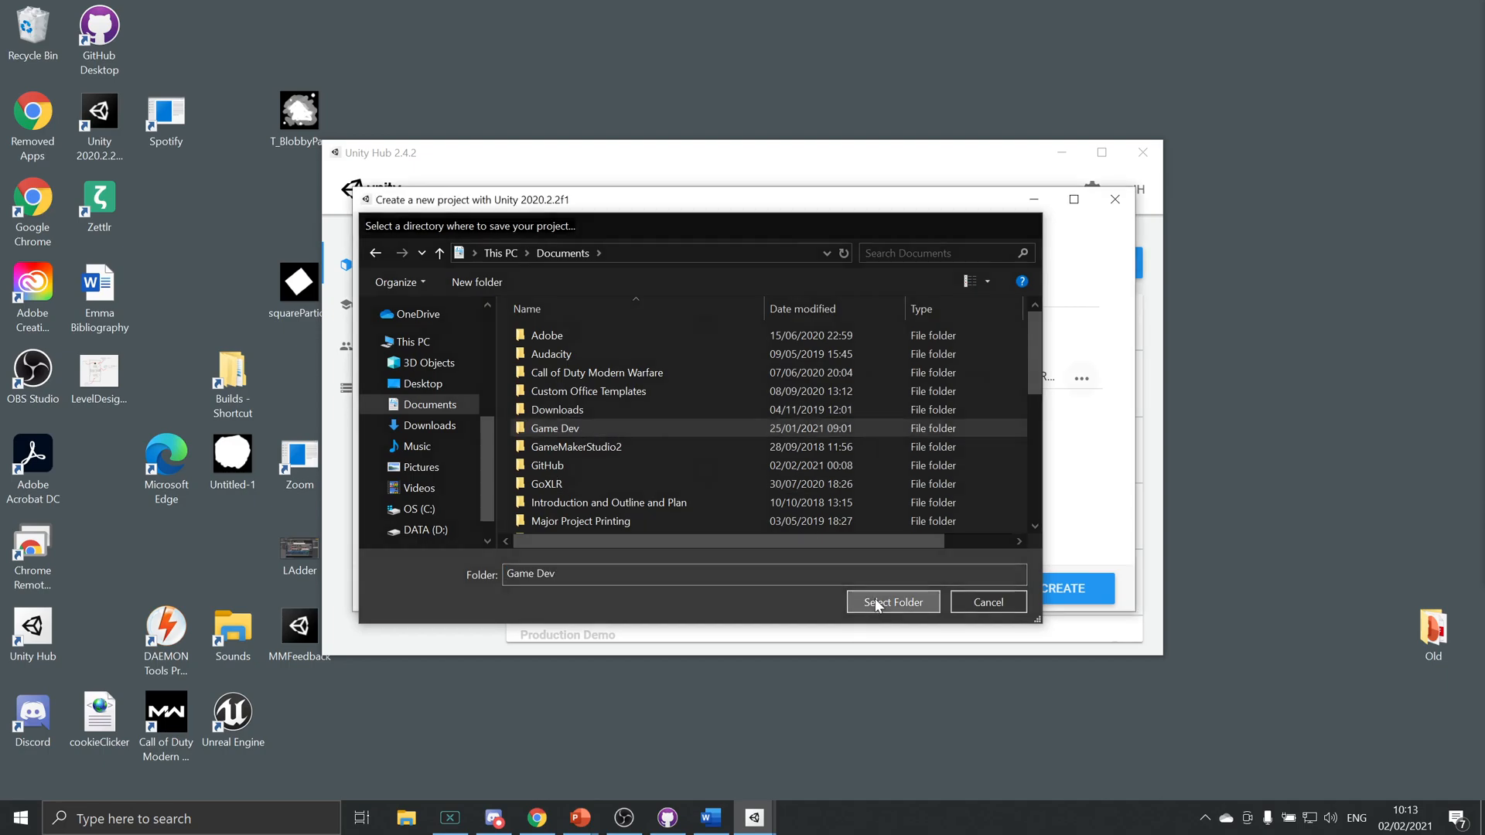
# Name the project FirstPersonBasics and create it with the 3D template.
pyautogui.moveTo(902, 295); pyautogui.dragTo(705, 333)
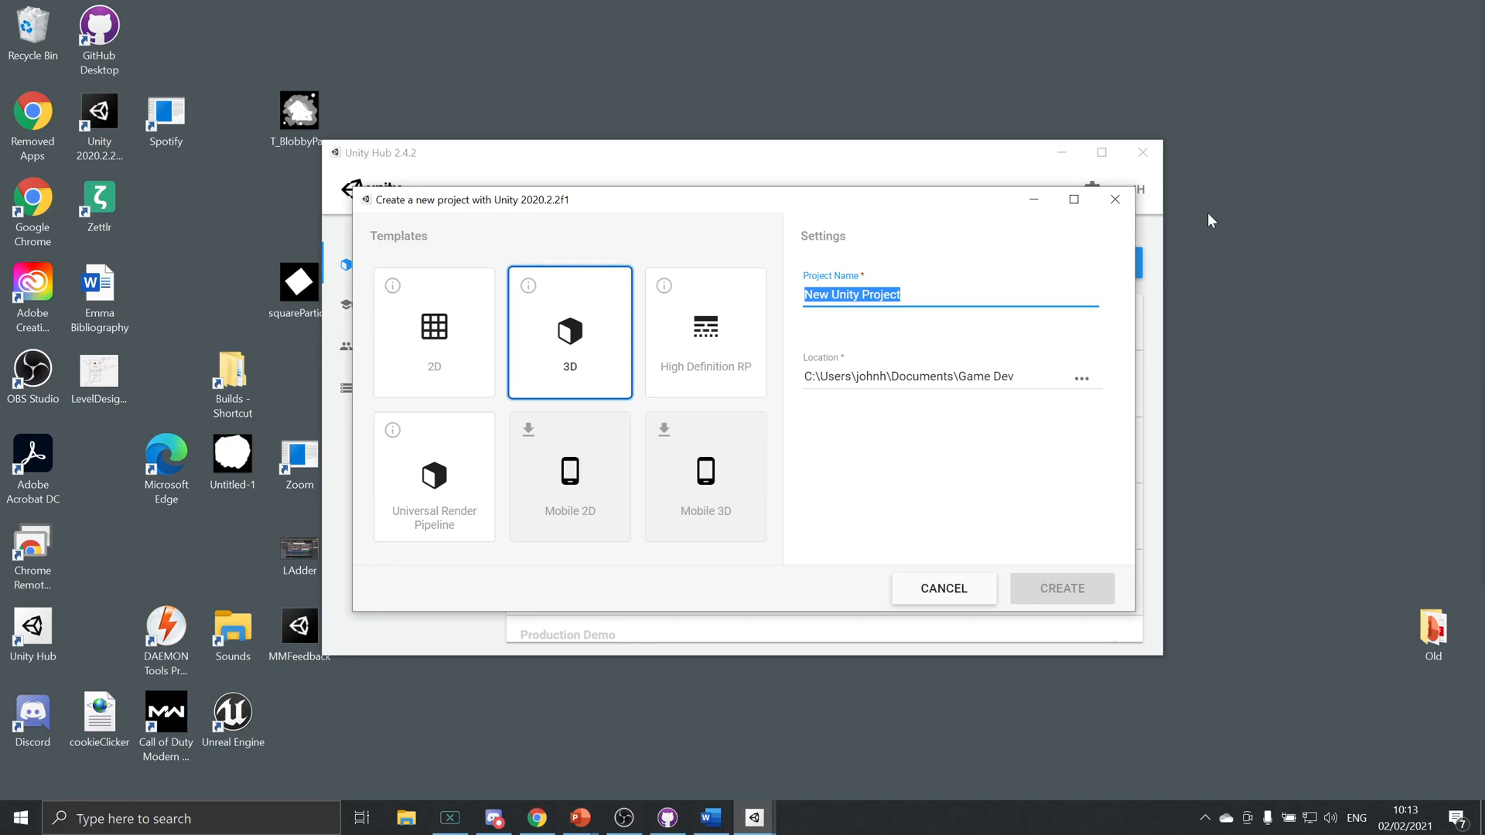
pyautogui.write('FirstPErsonBasics')
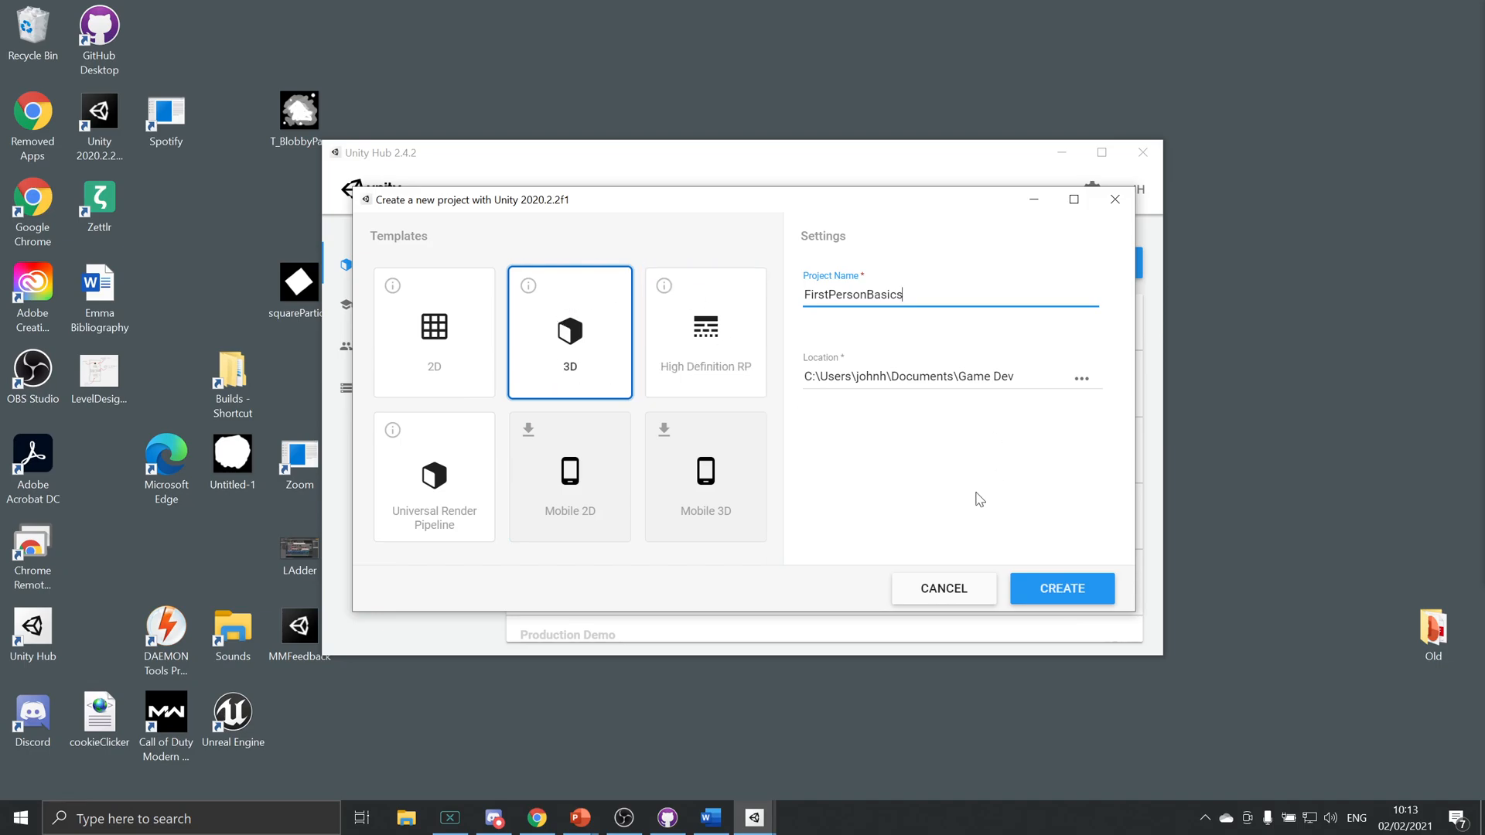
pyautogui.click(1067, 587)
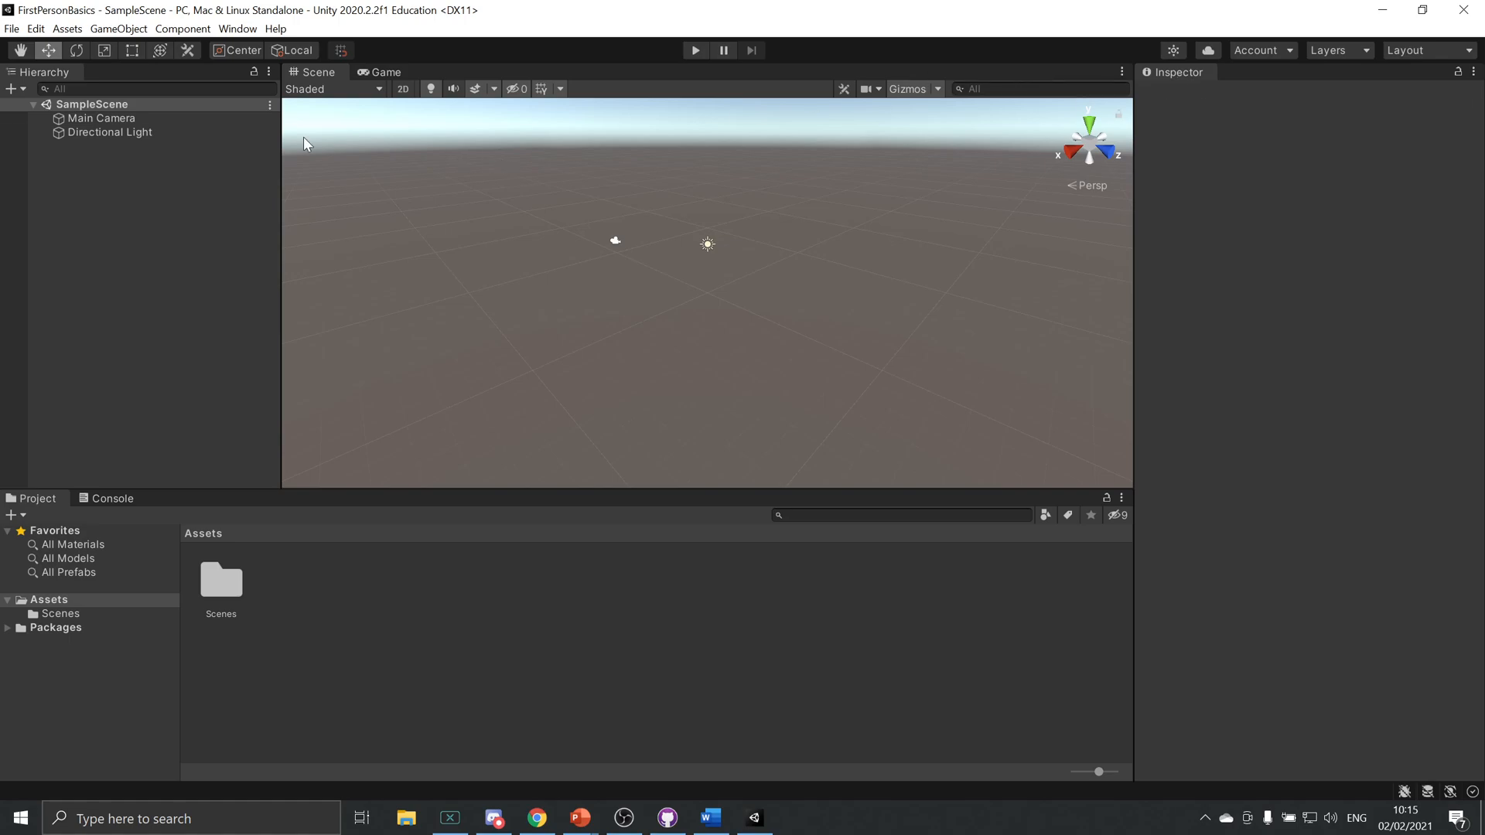
# Select the Main Camera, deactivate it and reactivate it, and look over its component settings.
pyautogui.click(154, 120)
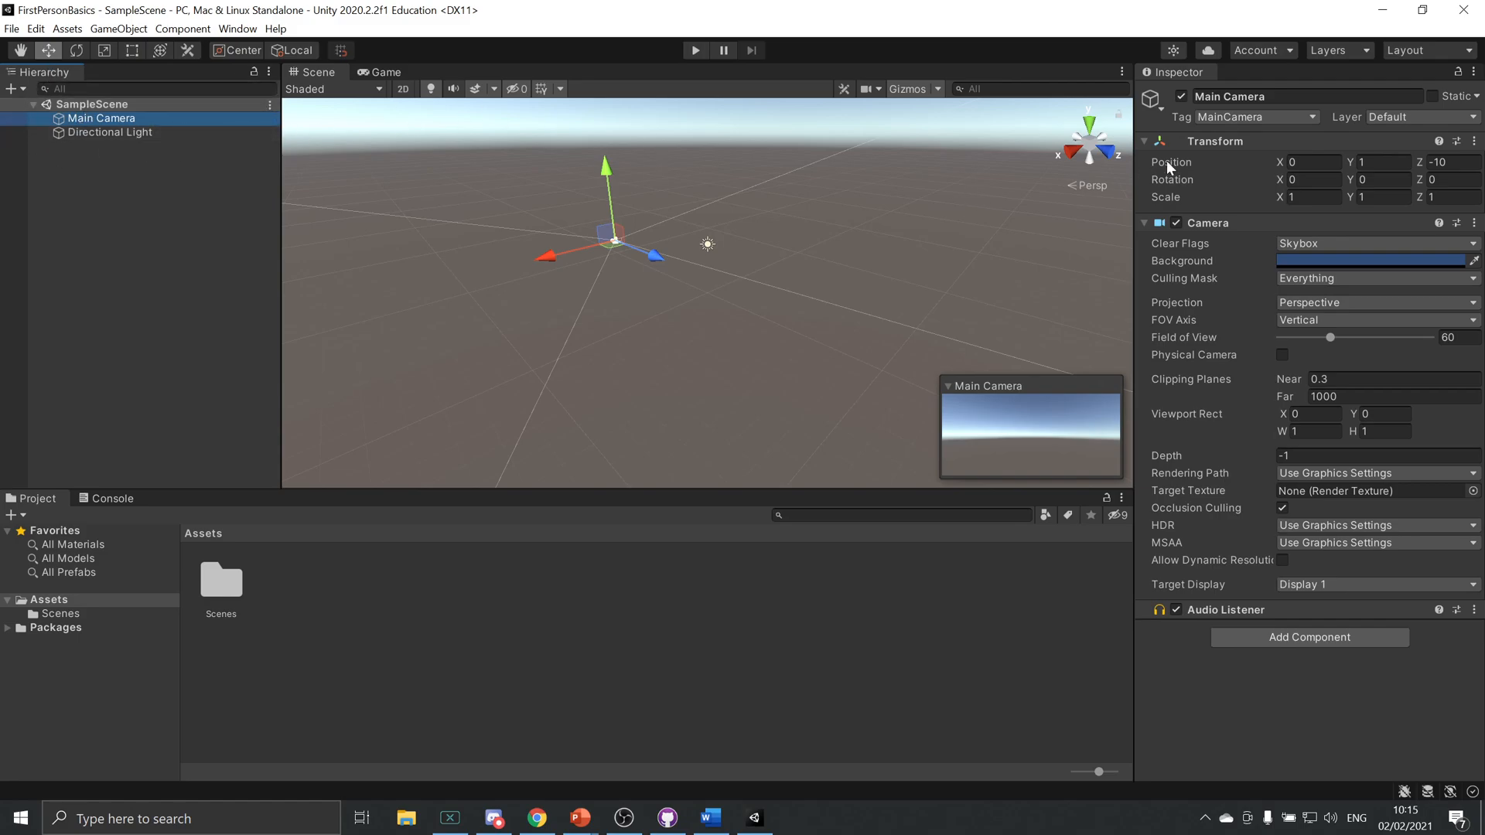
pyautogui.click(1182, 94)
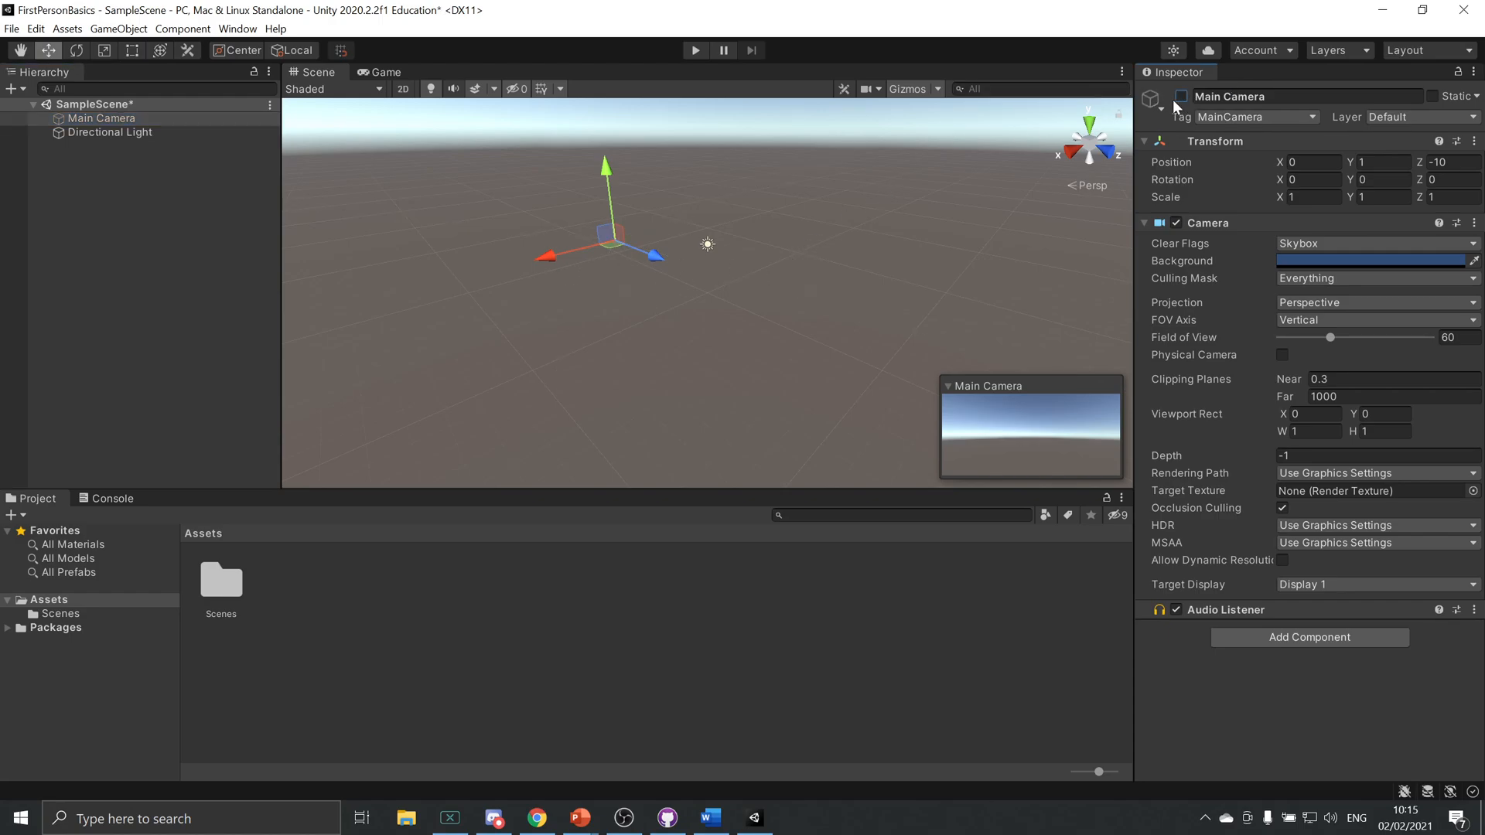
pyautogui.click(1182, 96)
pyautogui.moveTo(1217, 336)
# Create an empty GameObject in the scene, keeping its default name.
pyautogui.click(136, 28)
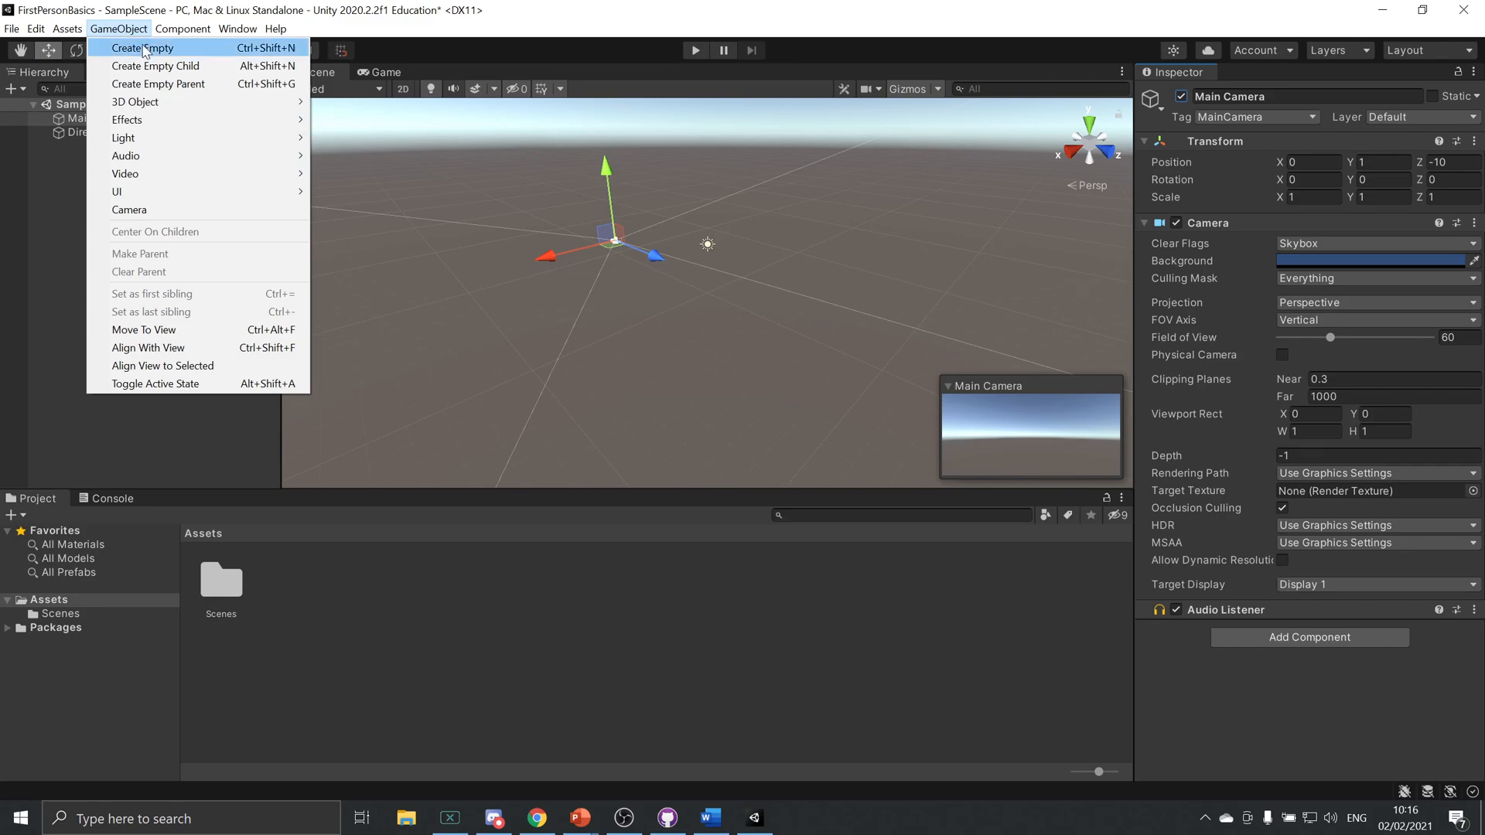
pyautogui.click(147, 48)
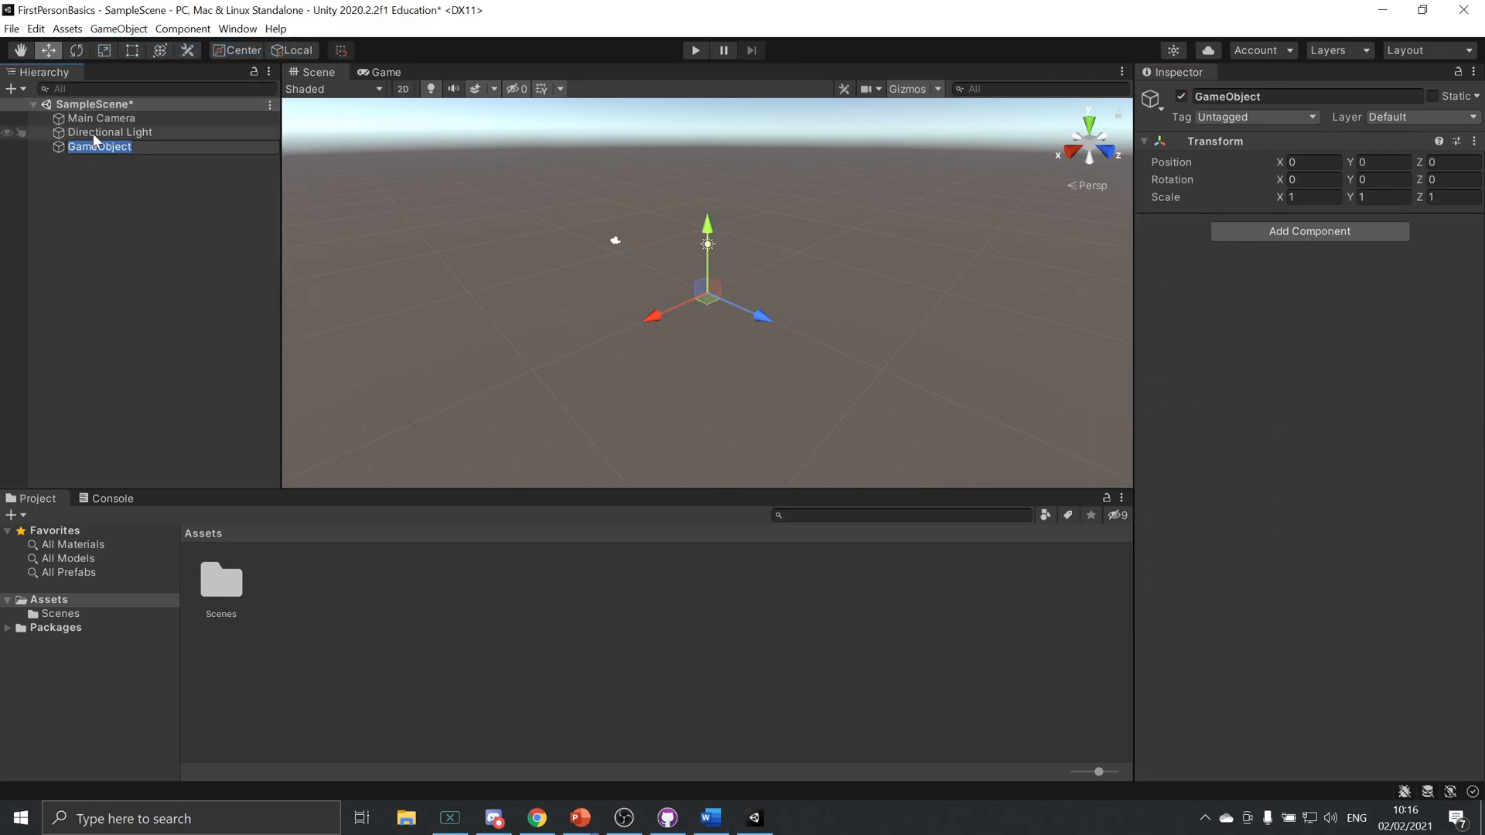
pyautogui.click(57, 147)
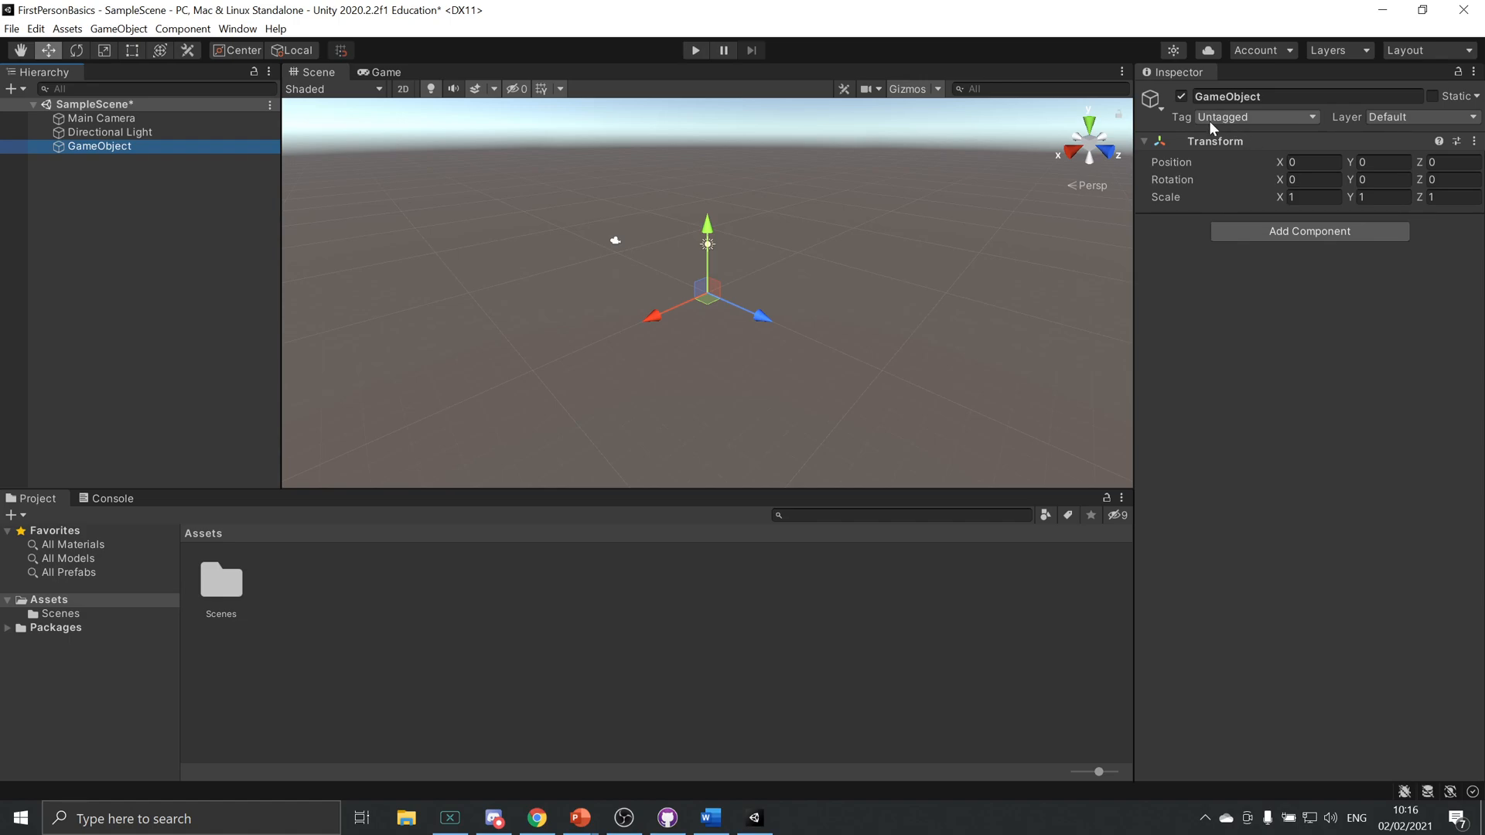
# Turn off the Main Camera's Camera component, run the scene to test it, and turn the component back on.
pyautogui.click(162, 120)
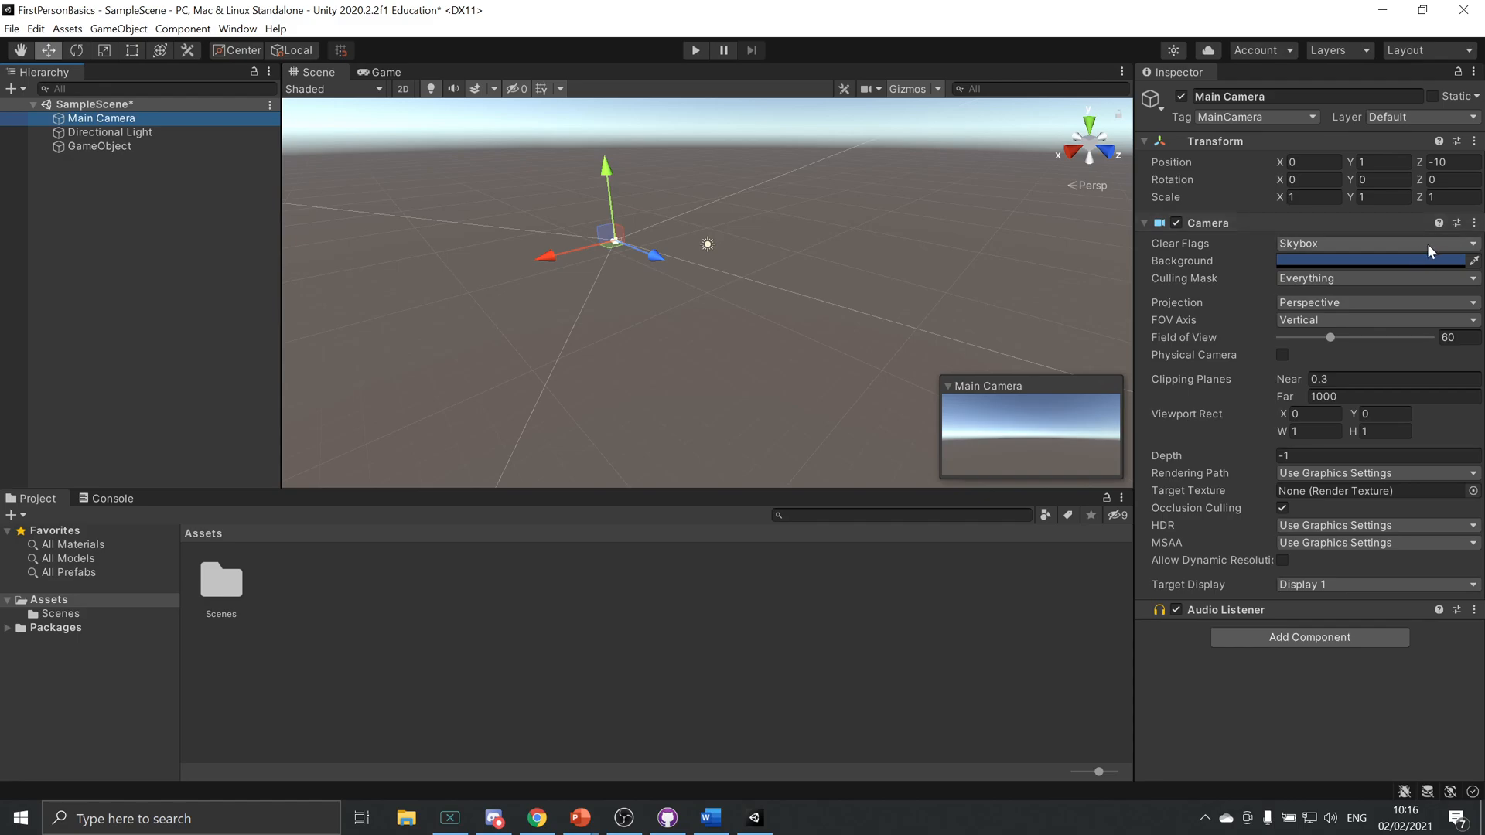
pyautogui.click(1172, 222)
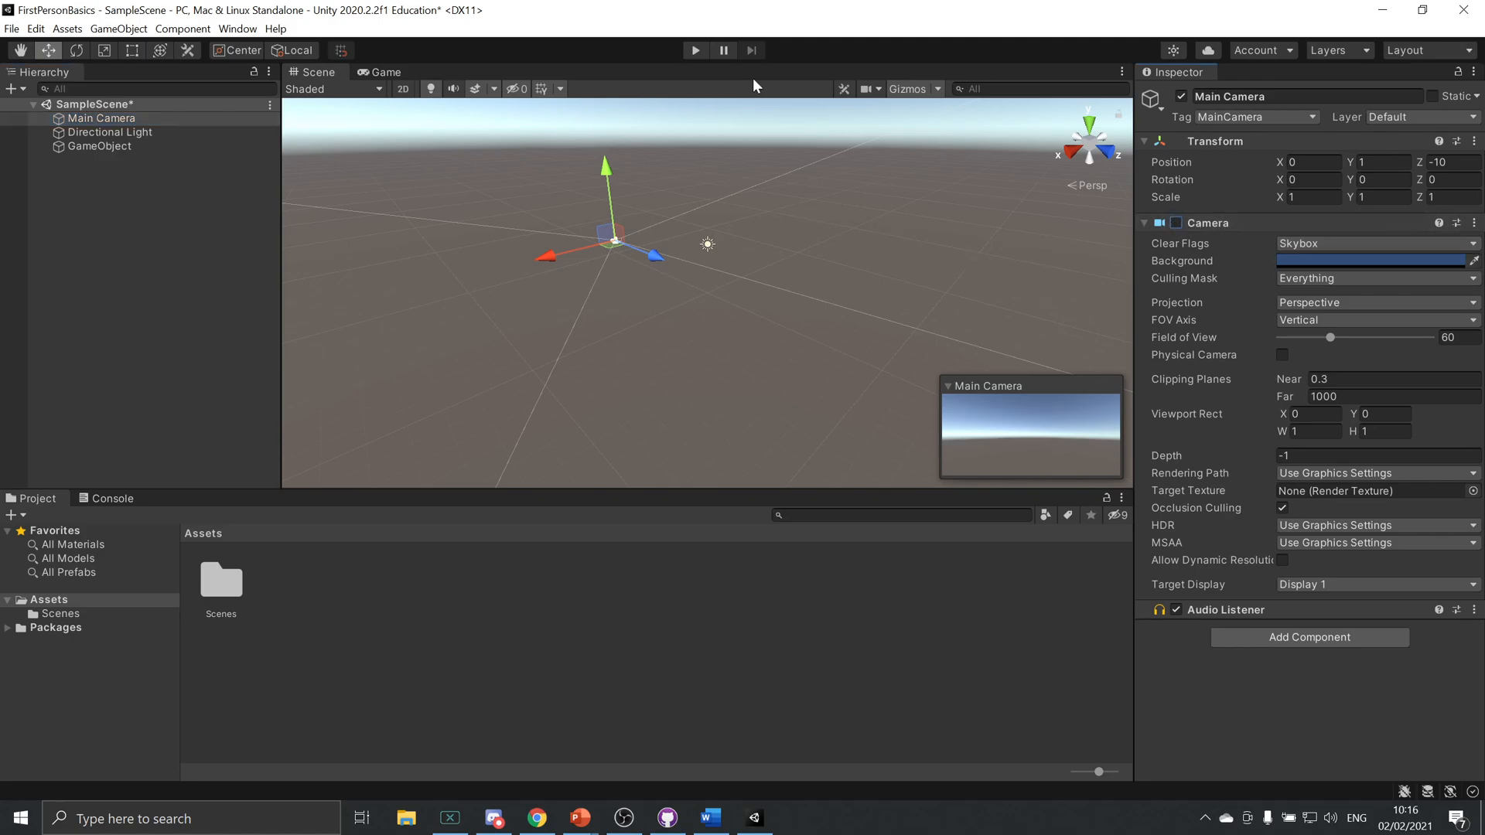
pyautogui.click(695, 51)
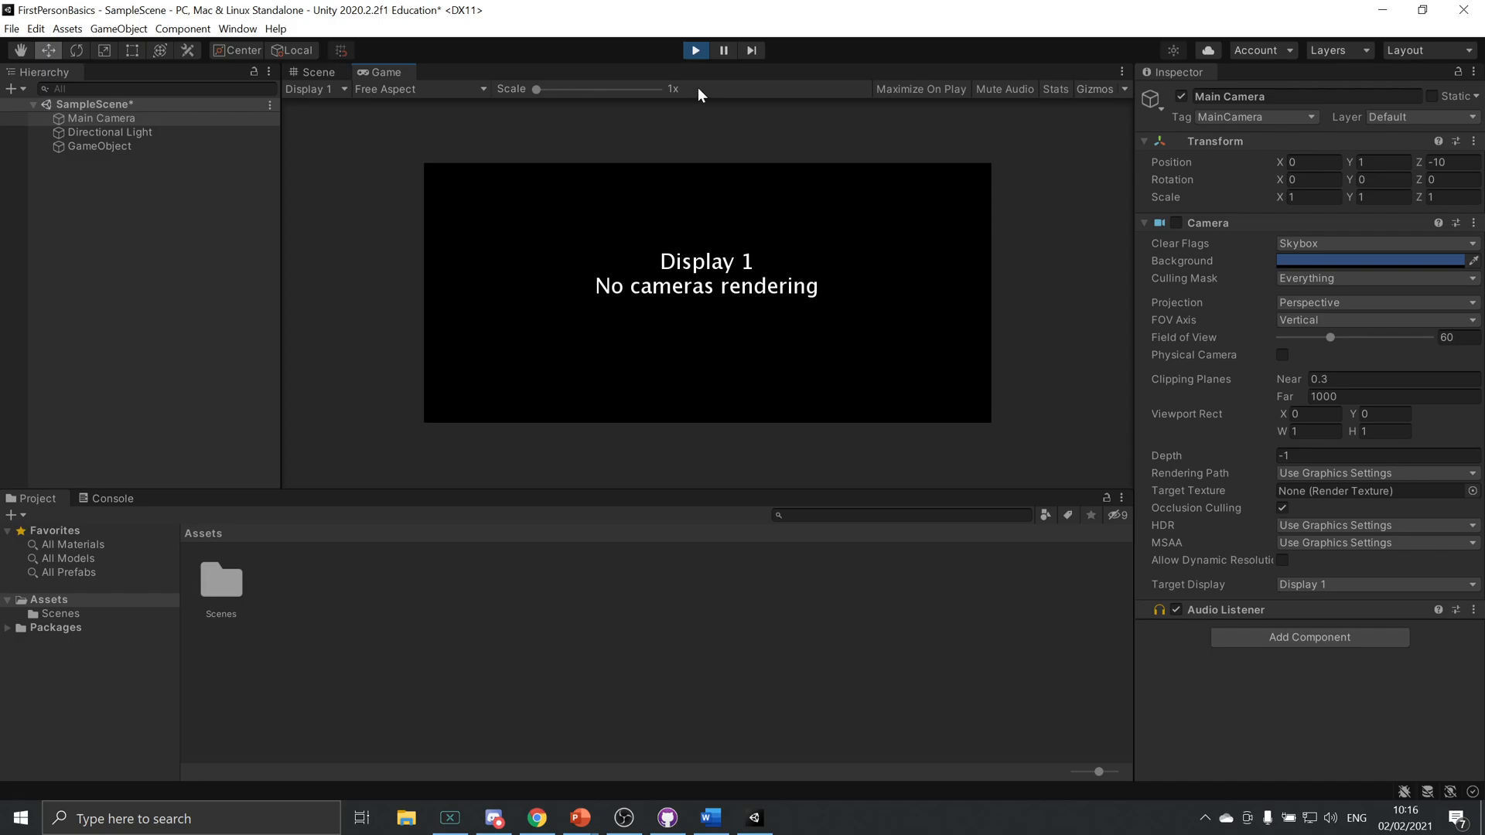
pyautogui.click(695, 51)
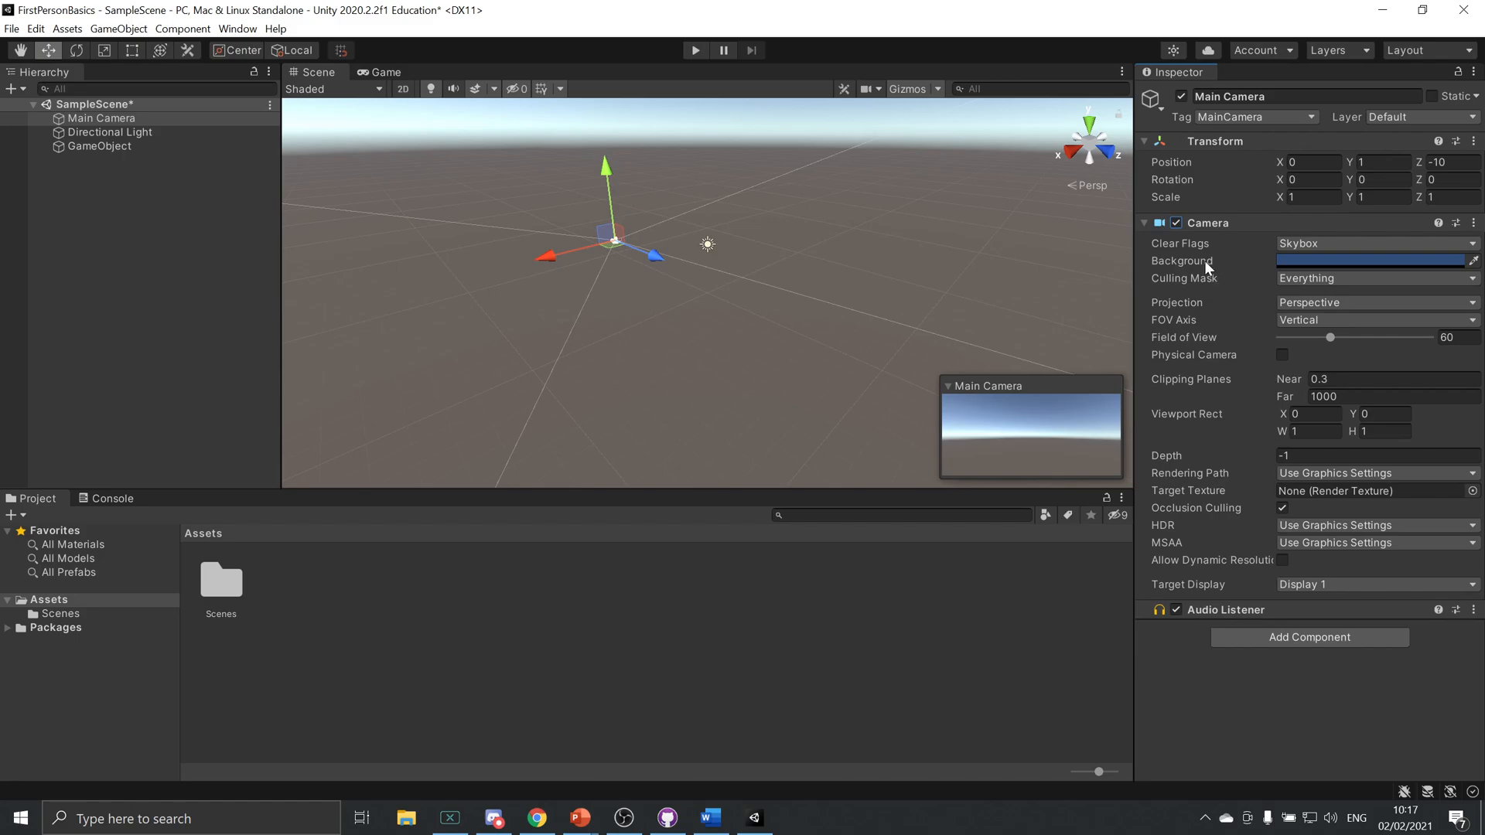
# Look around and fly through the scene in the Scene view.
pyautogui.moveTo(1204, 260)
pyautogui.moveTo(647, 300); pyautogui.dragTo(673, 278, button='right')
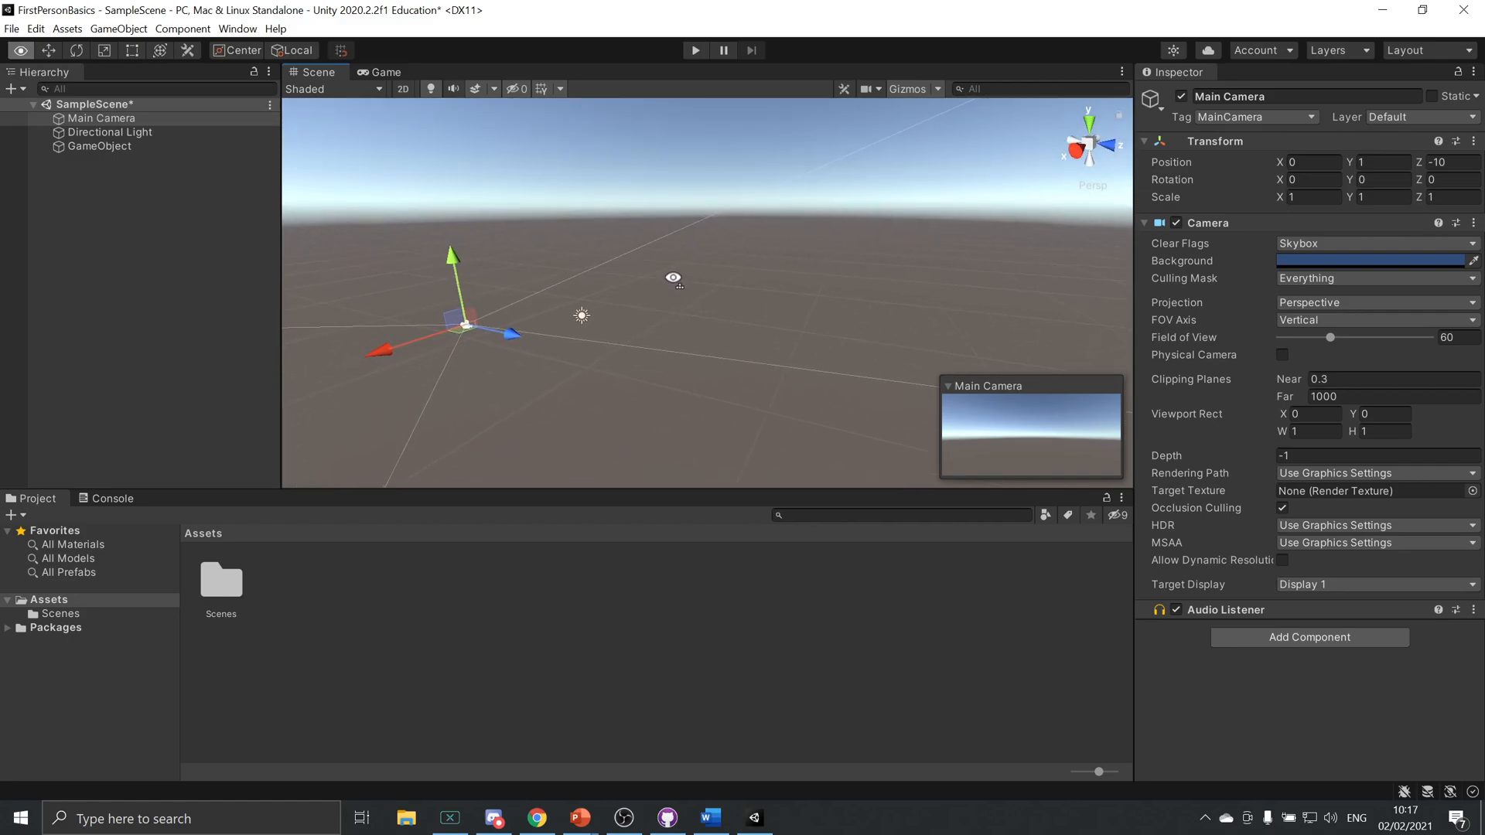
pyautogui.press('a')
pyautogui.moveTo(674, 277); pyautogui.dragTo(1191, 250, button='right')
pyautogui.press('w')
pyautogui.press('d')
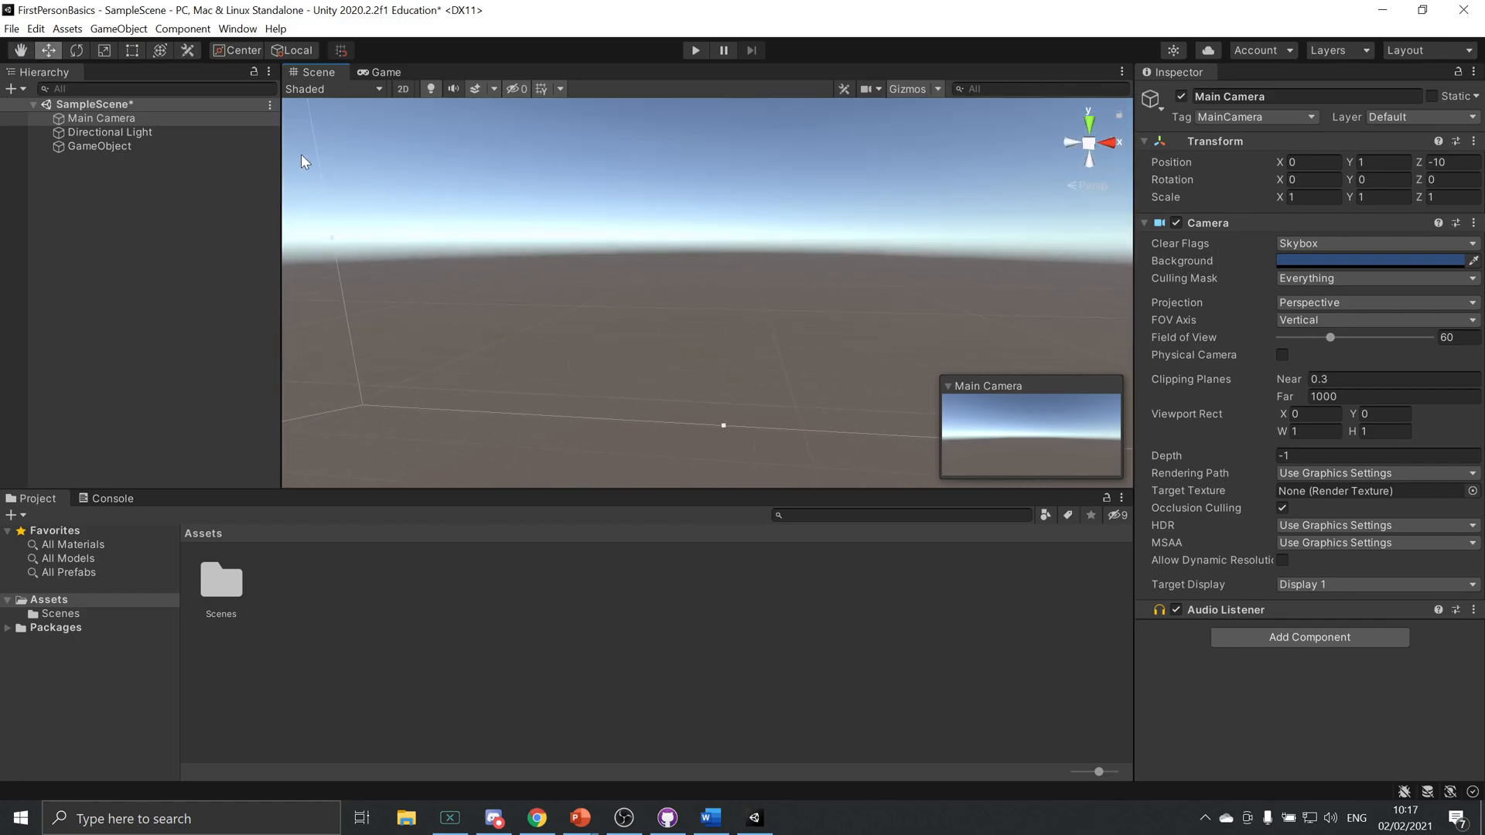
# Inspect the Directional Light, and frame the Main Camera in the Scene view to see it from the side.
pyautogui.click(153, 123)
pyautogui.click(150, 131)
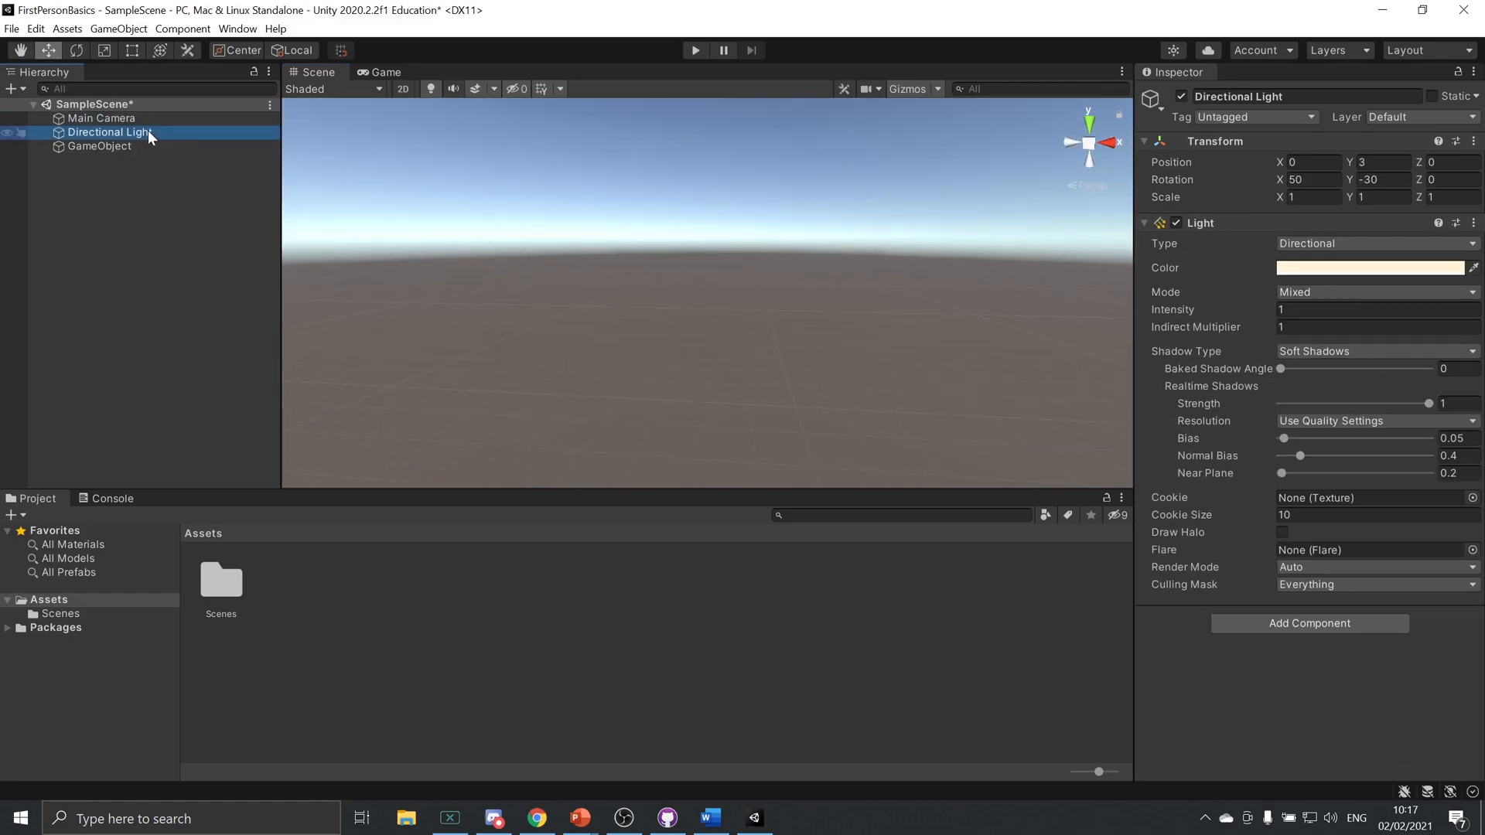
pyautogui.click(144, 120)
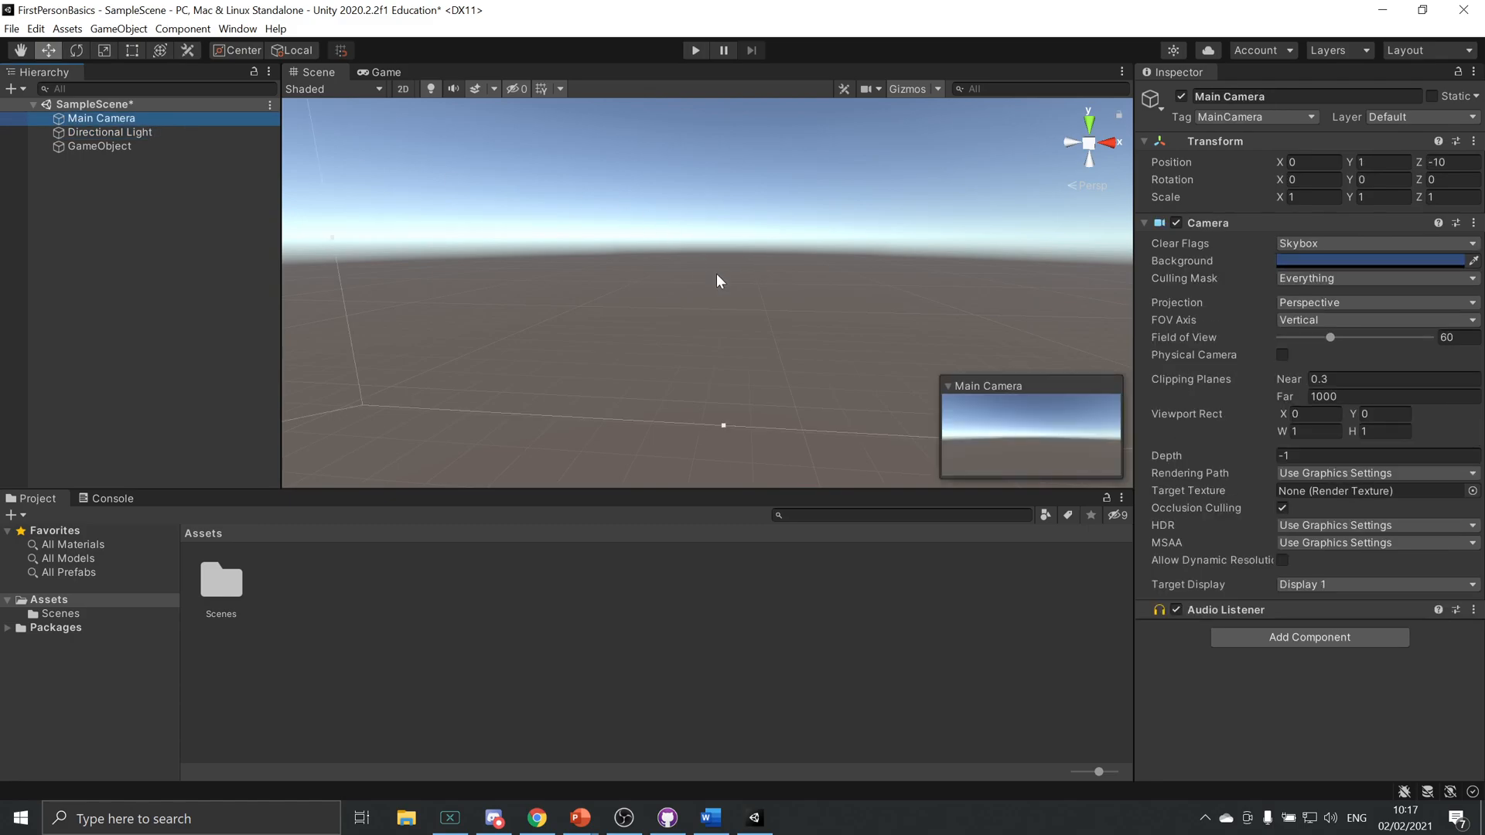
pyautogui.moveTo(710, 266); pyautogui.dragTo(663, 265, button='right')
pyautogui.press('f')
pyautogui.scroll(8, 707, 288)
pyautogui.moveTo(835, 255); pyautogui.dragTo(512, 304, button='right')
pyautogui.click(455, 298)
pyautogui.click(409, 333)
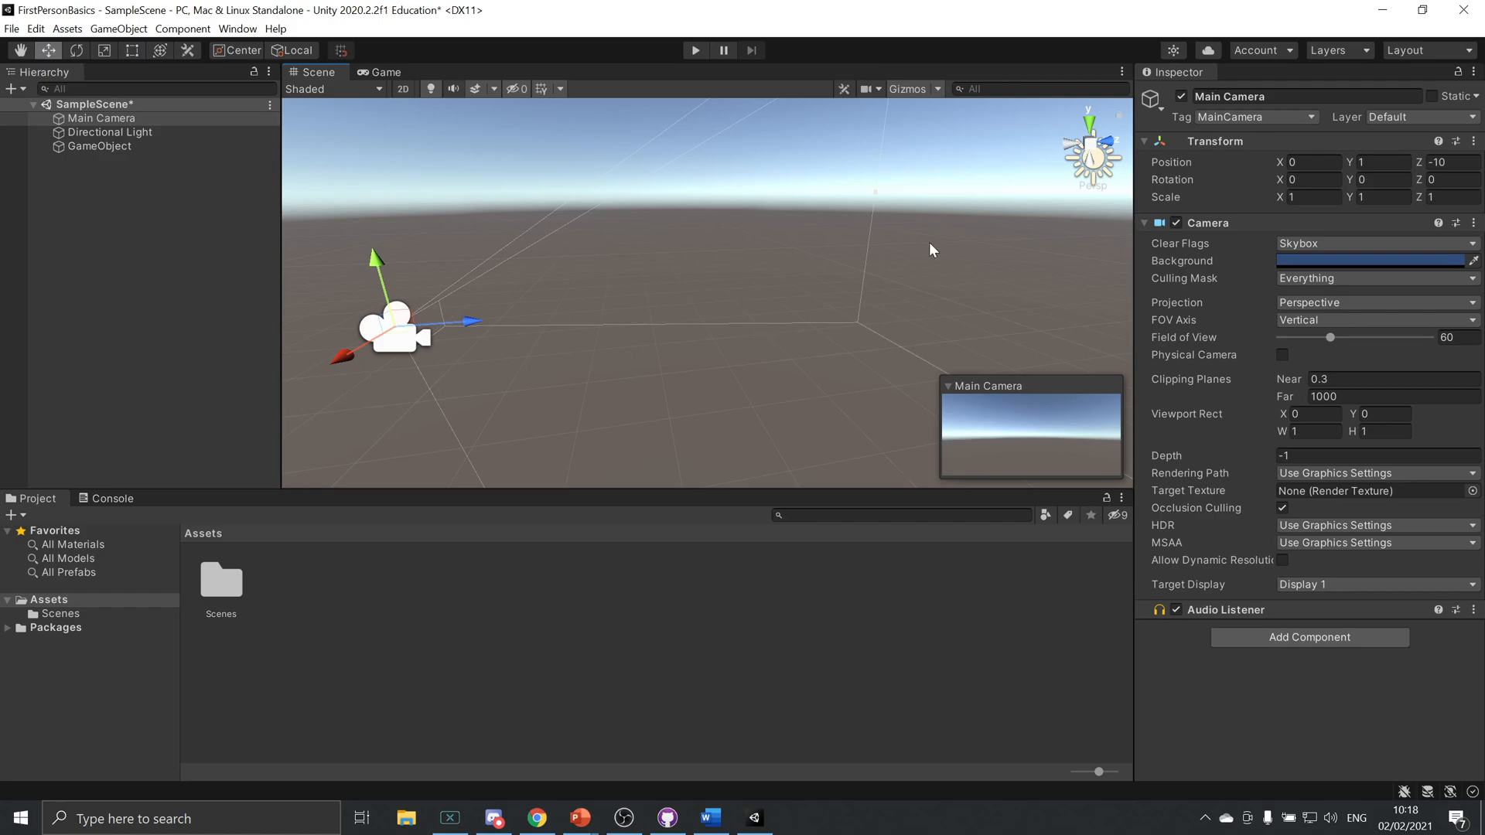
# Try the Main Camera's Field of View at 179, and restore it to 60.
pyautogui.moveTo(1329, 338); pyautogui.dragTo(1433, 357)
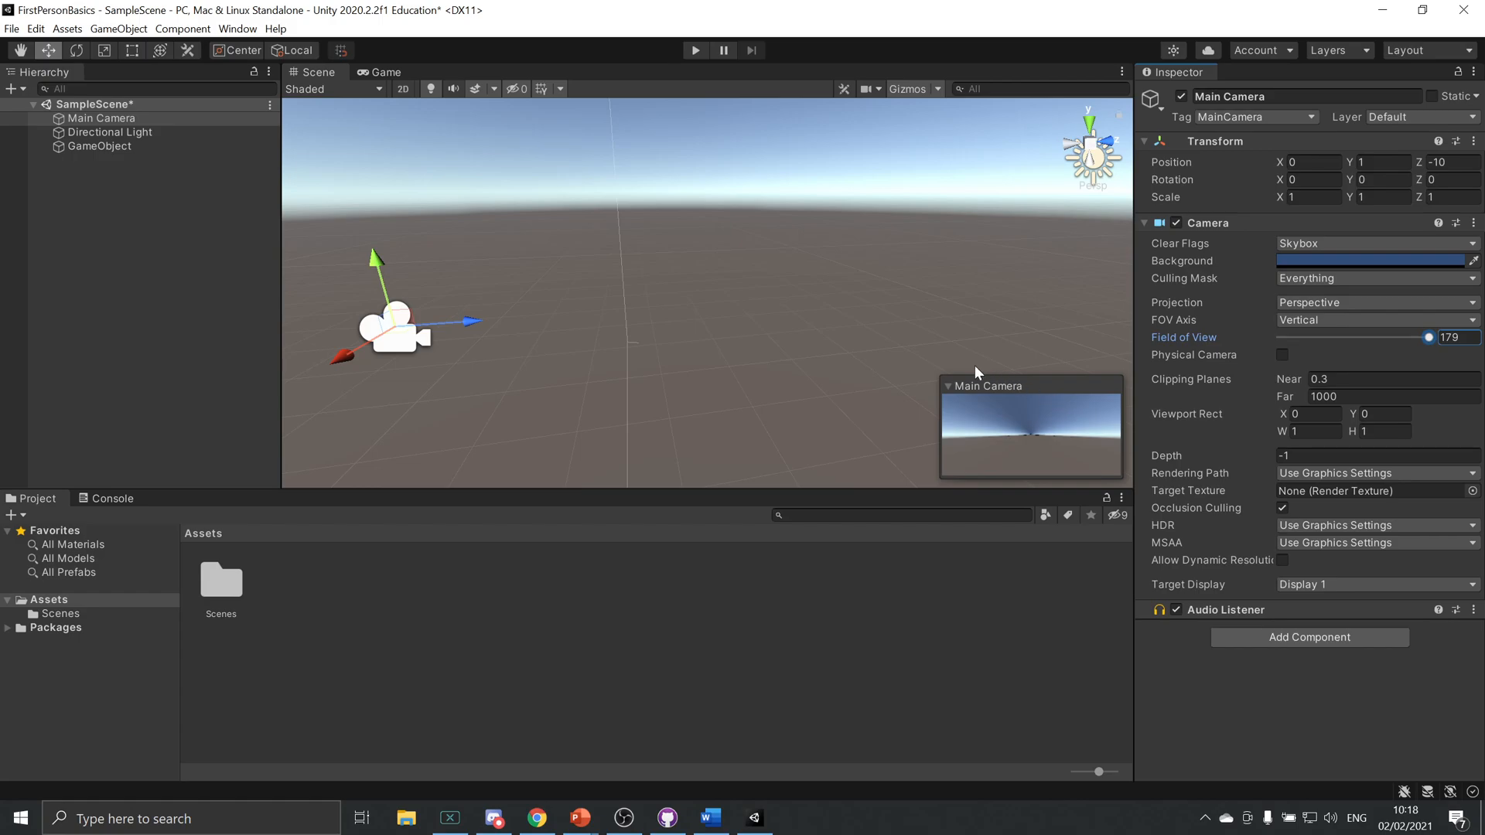
pyautogui.moveTo(1429, 339); pyautogui.dragTo(1323, 345)
pyautogui.hotkey('ctrl', 'z')
pyautogui.hotkey('ctrl', 'z')
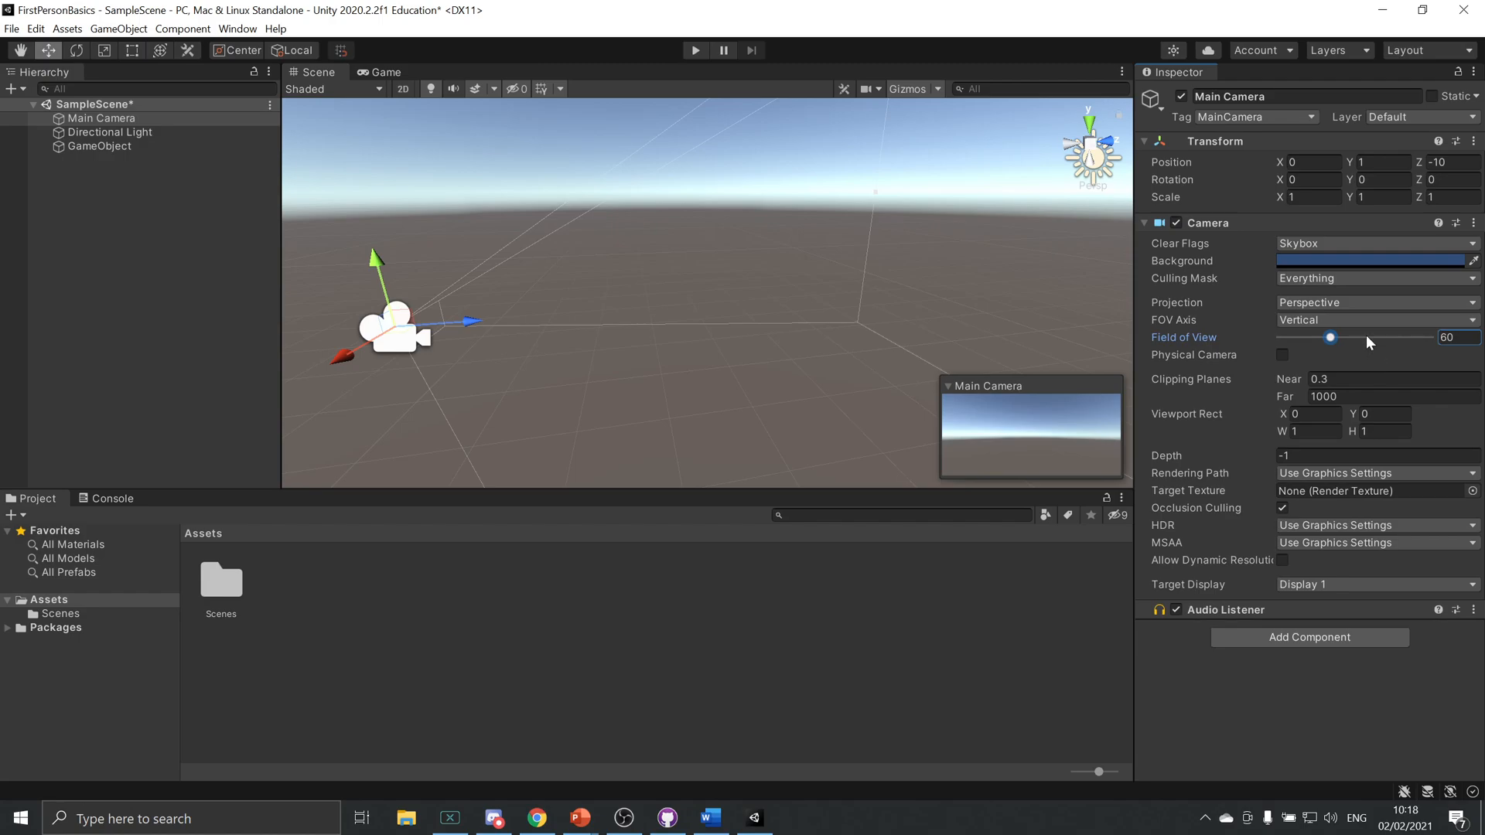
# Go through SampleScene, the Main Camera, the Directional Light and the empty GameObject, and compare their components.
pyautogui.click(154, 148)
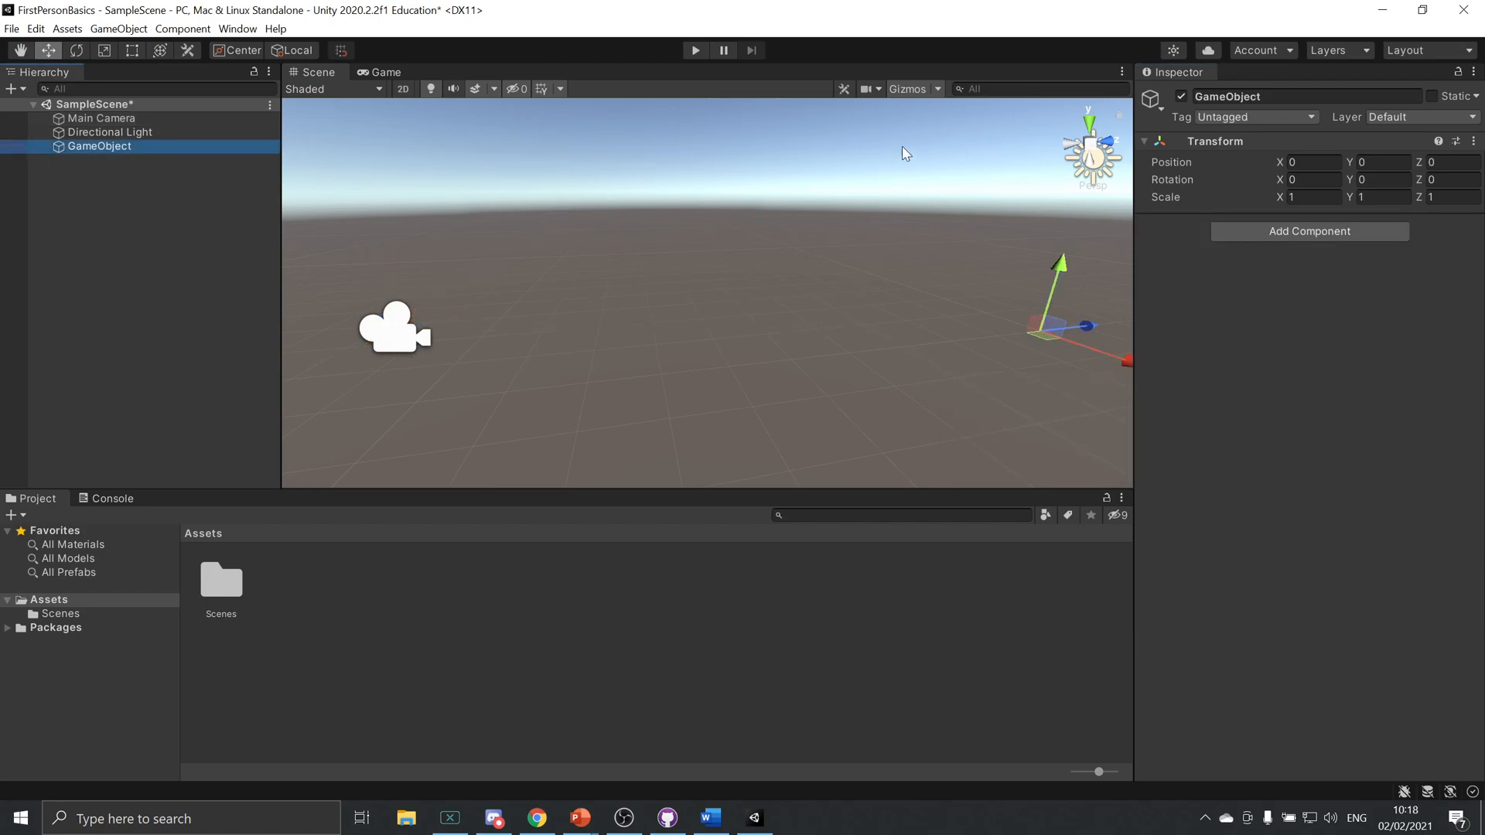
pyautogui.click(38, 214)
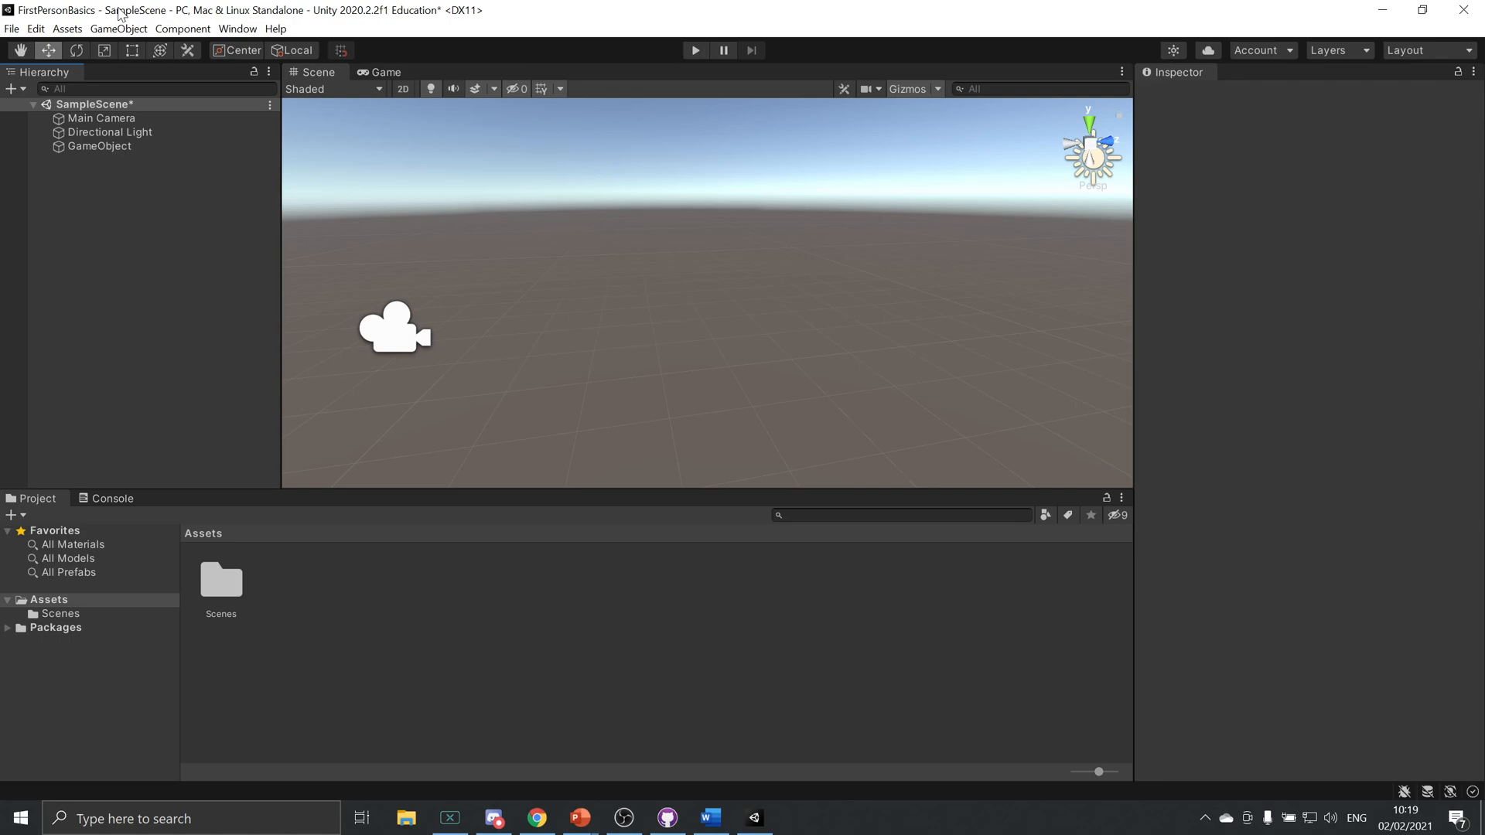
pyautogui.click(121, 118)
pyautogui.click(121, 130)
pyautogui.click(114, 145)
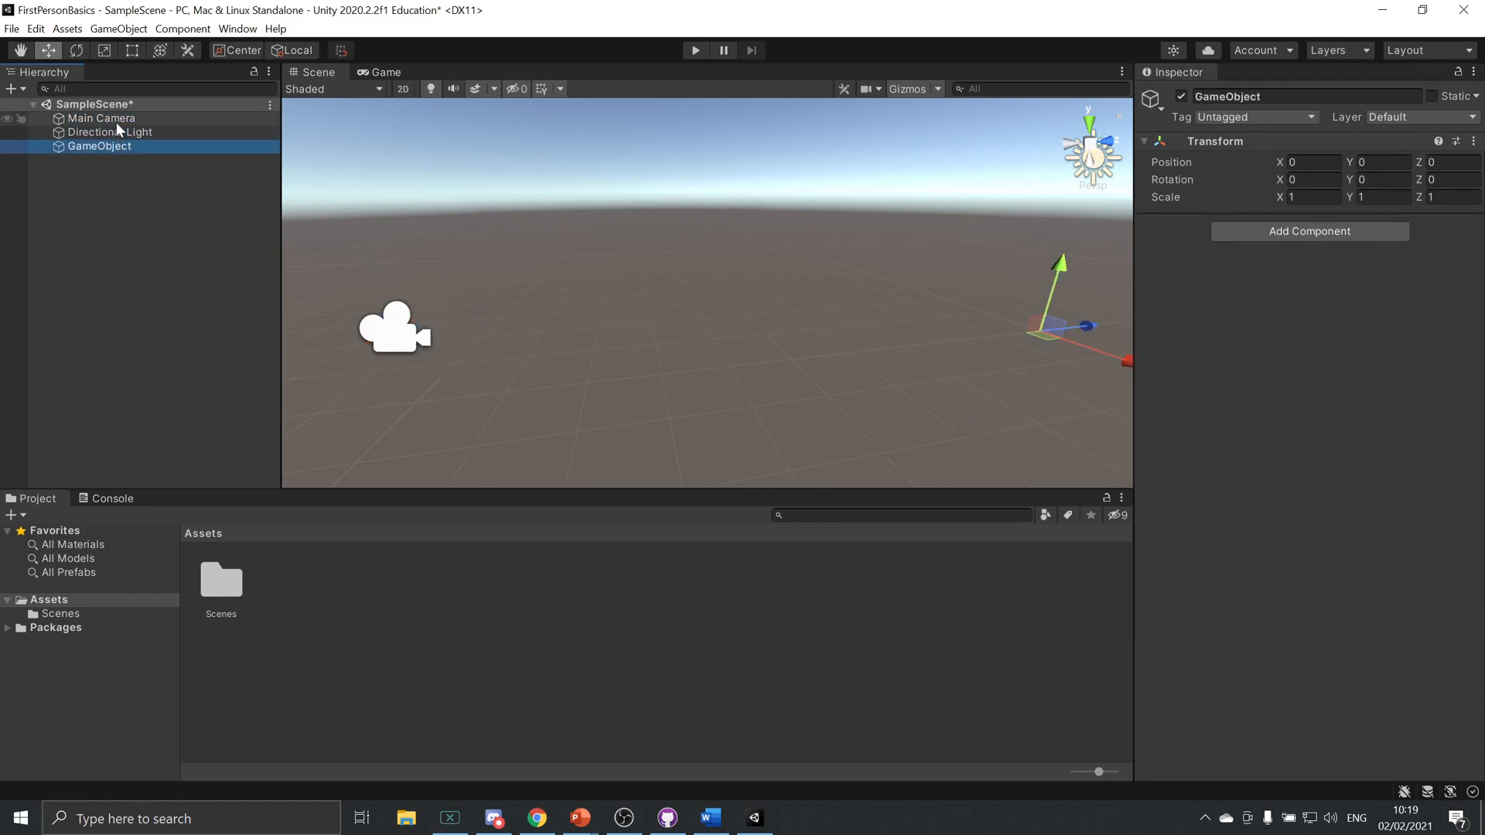
pyautogui.click(115, 106)
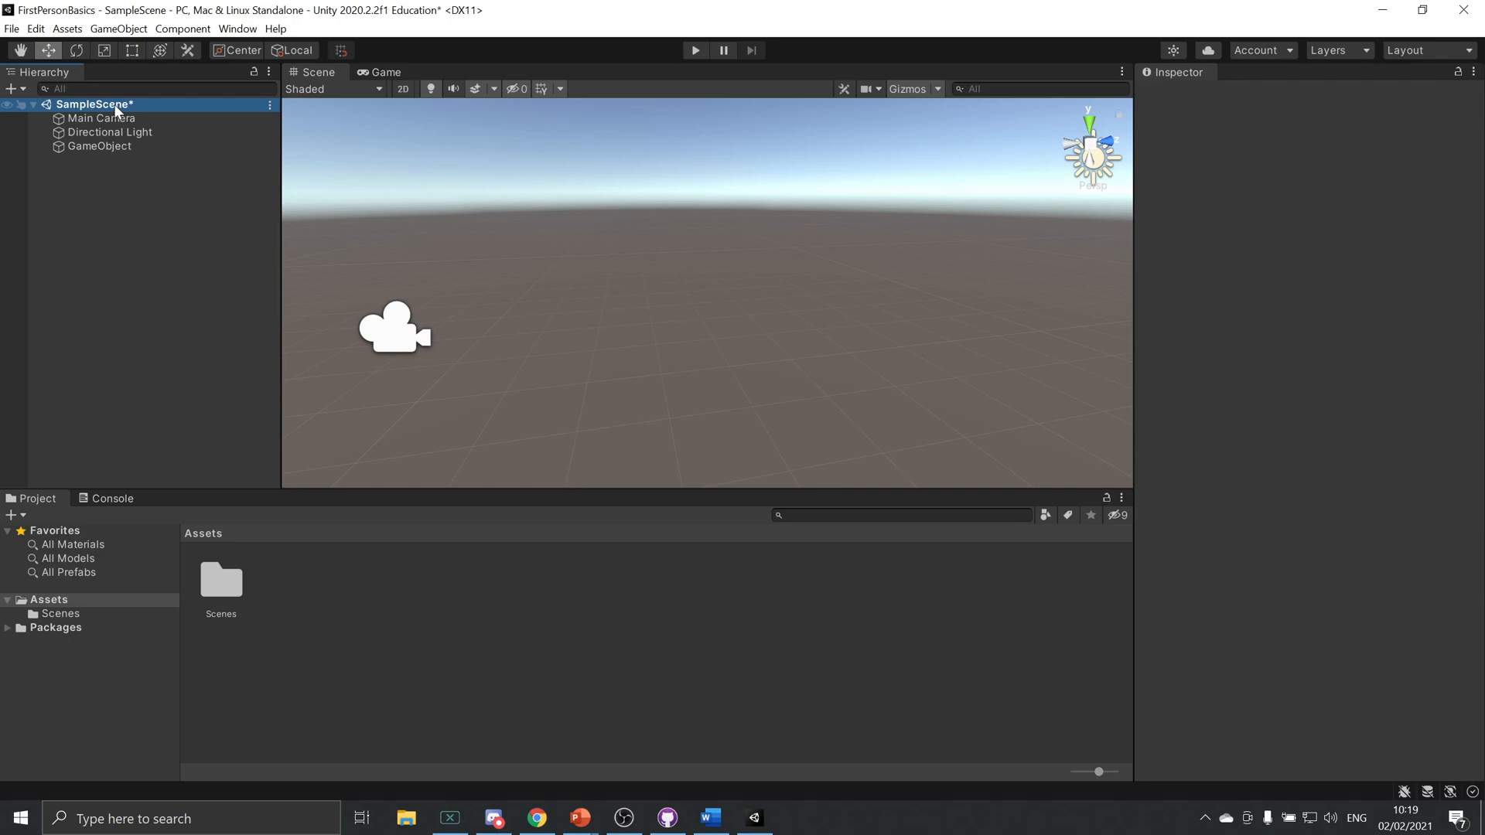
pyautogui.click(118, 118)
pyautogui.click(120, 133)
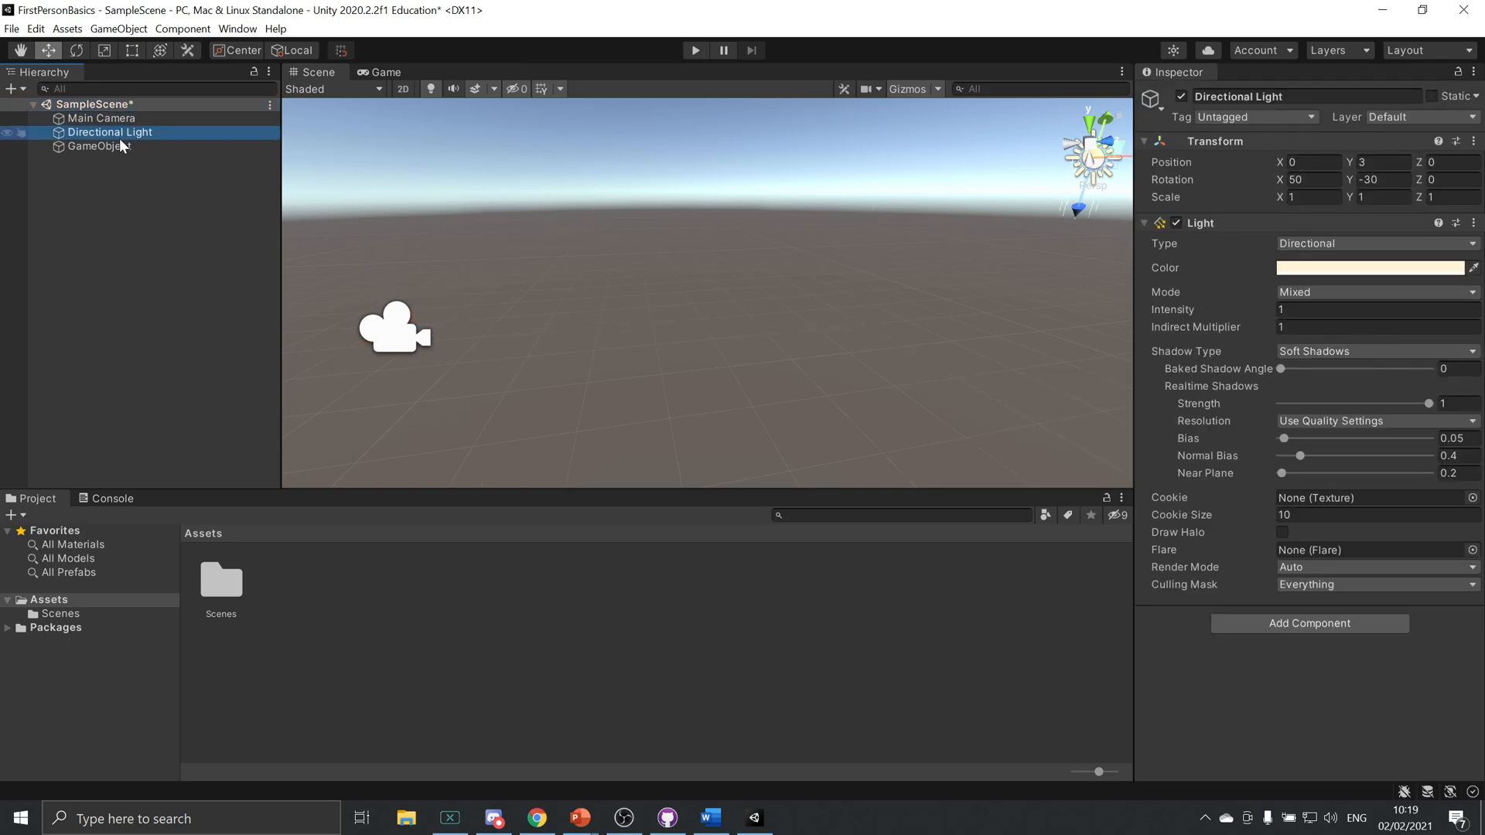
pyautogui.click(119, 145)
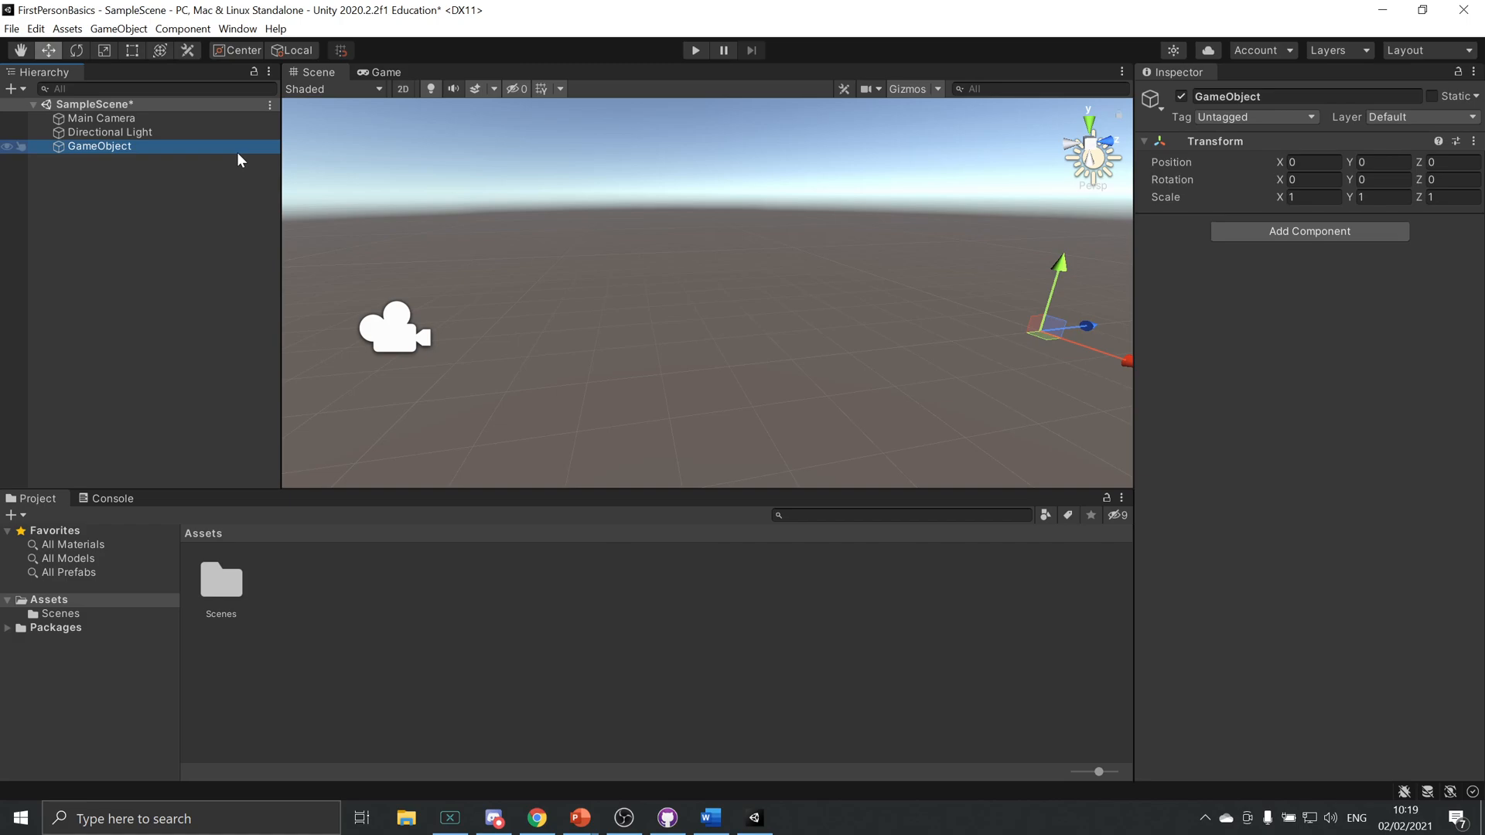
# Look inside the project's Scenes folder and return to the Assets folder.
pyautogui.click(66, 501)
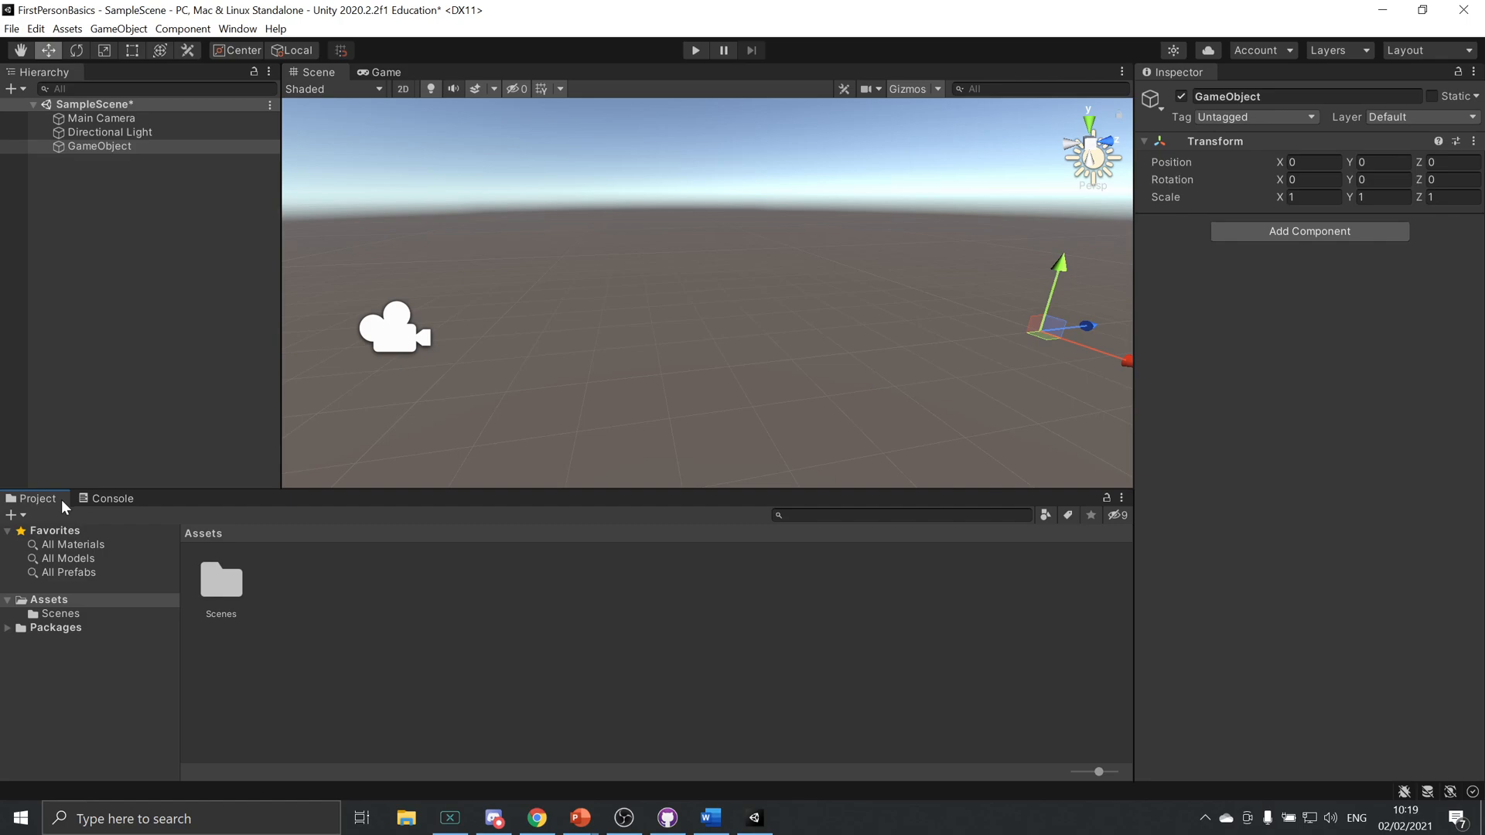
pyautogui.doubleClick(239, 572)
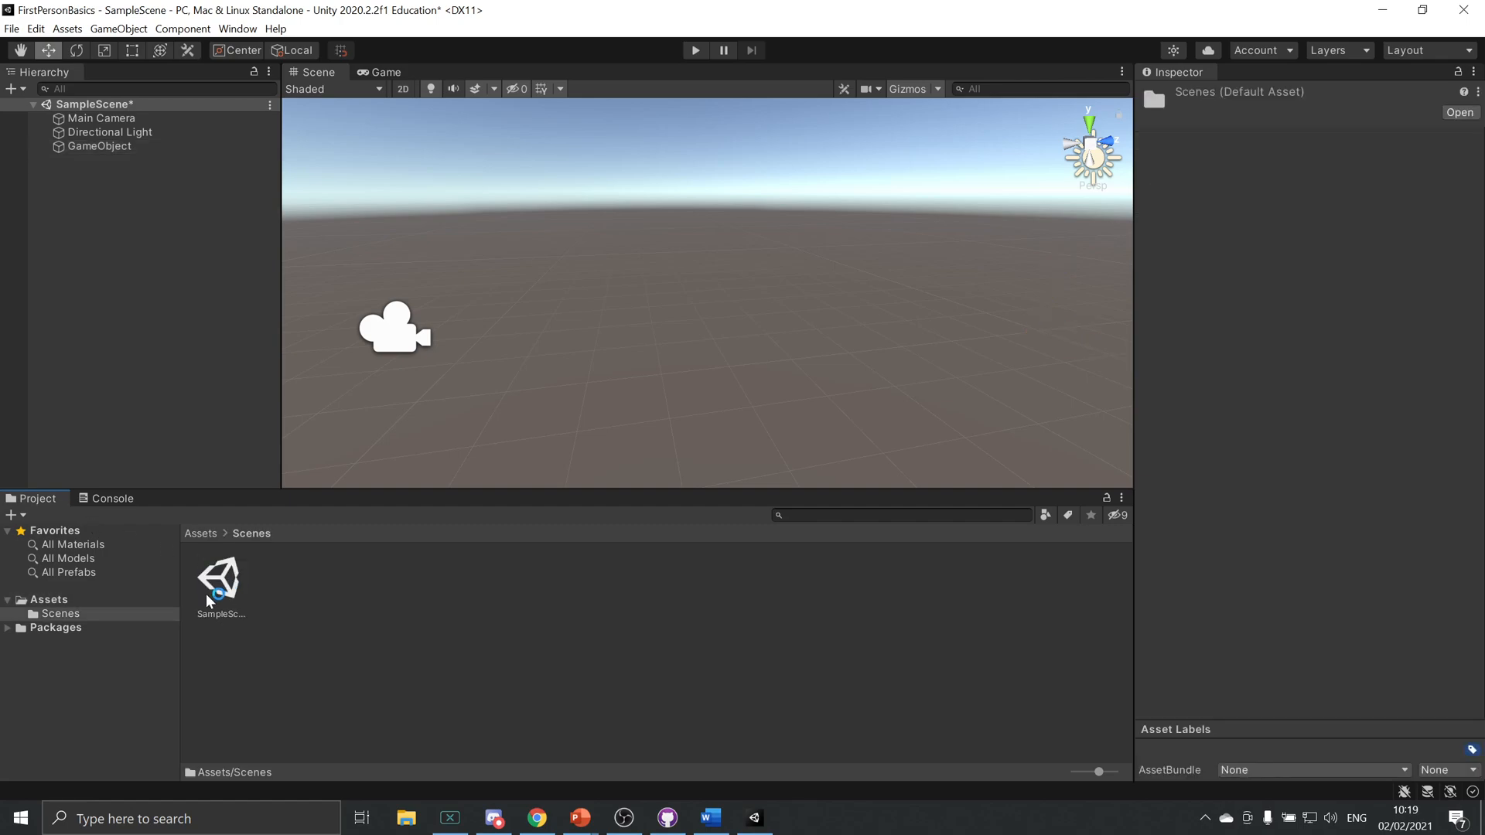
pyautogui.click(202, 534)
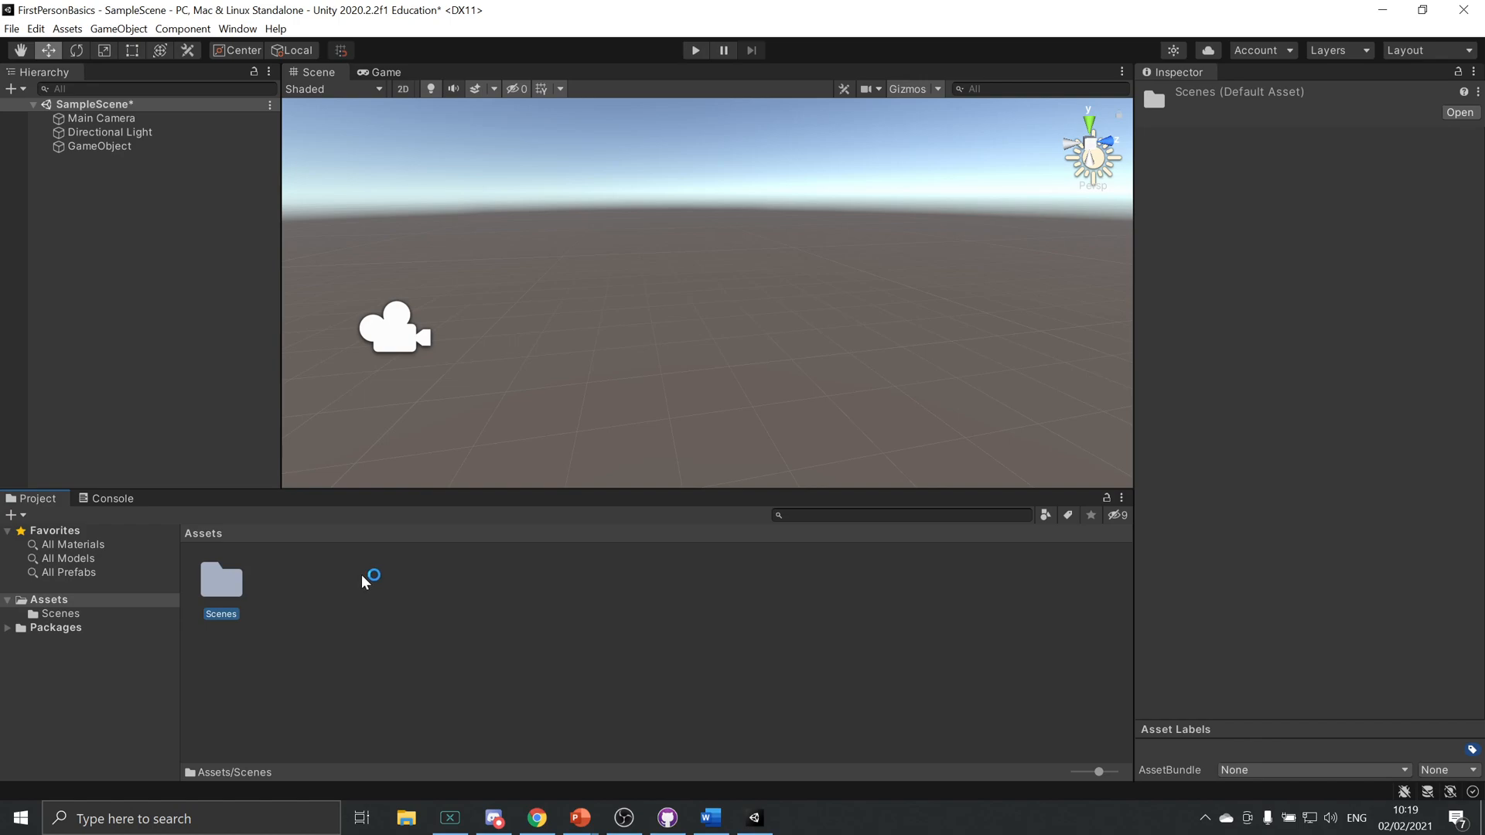
# Create a folder named Prefabs in the Assets folder.
pyautogui.click(287, 592)
pyautogui.rightClick(286, 592)
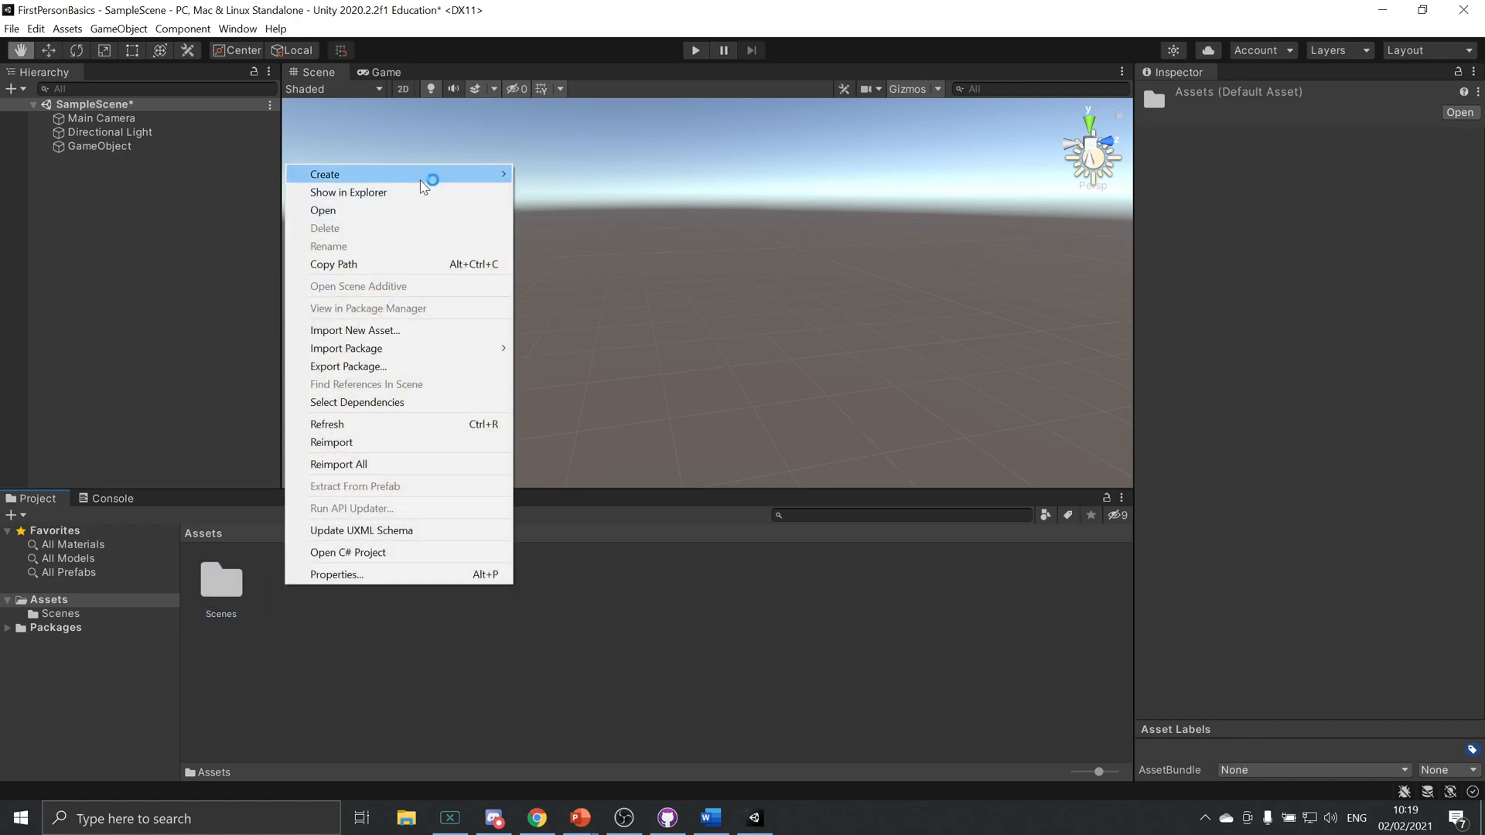
pyautogui.moveTo(441, 176)
pyautogui.click(585, 175)
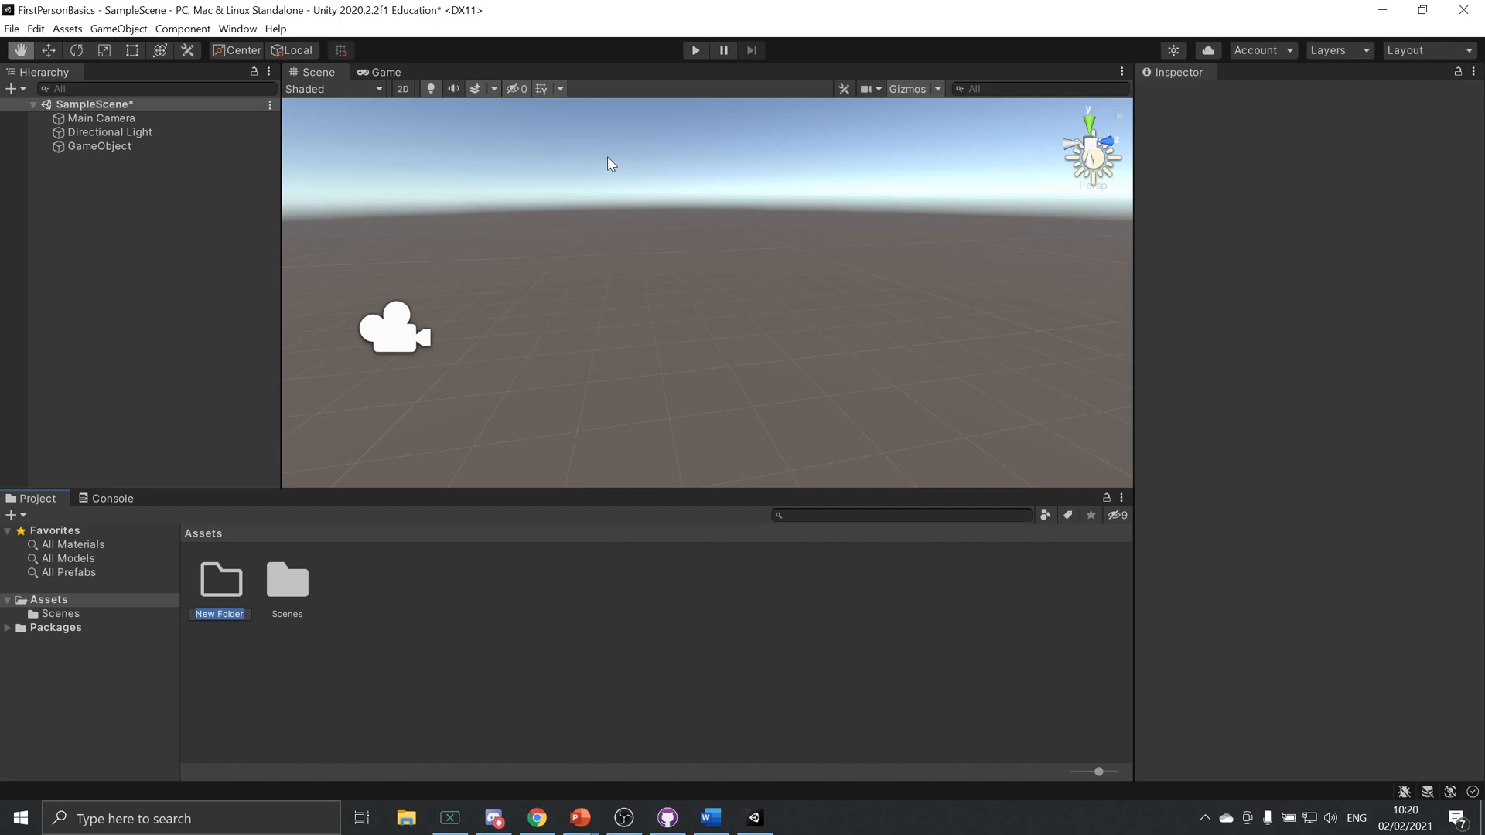
pyautogui.write('Prefabs')
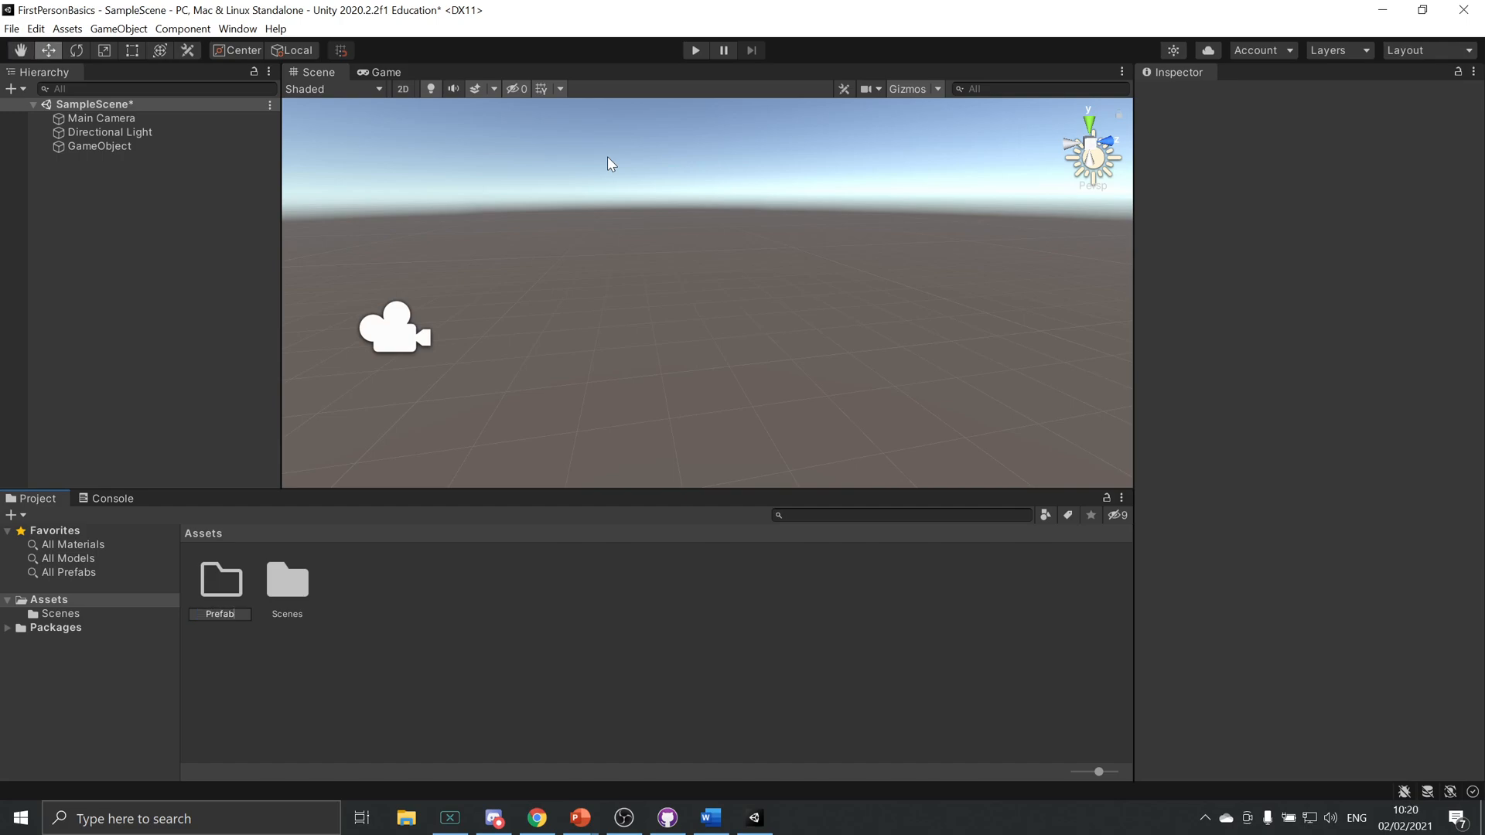
pyautogui.press('Return')
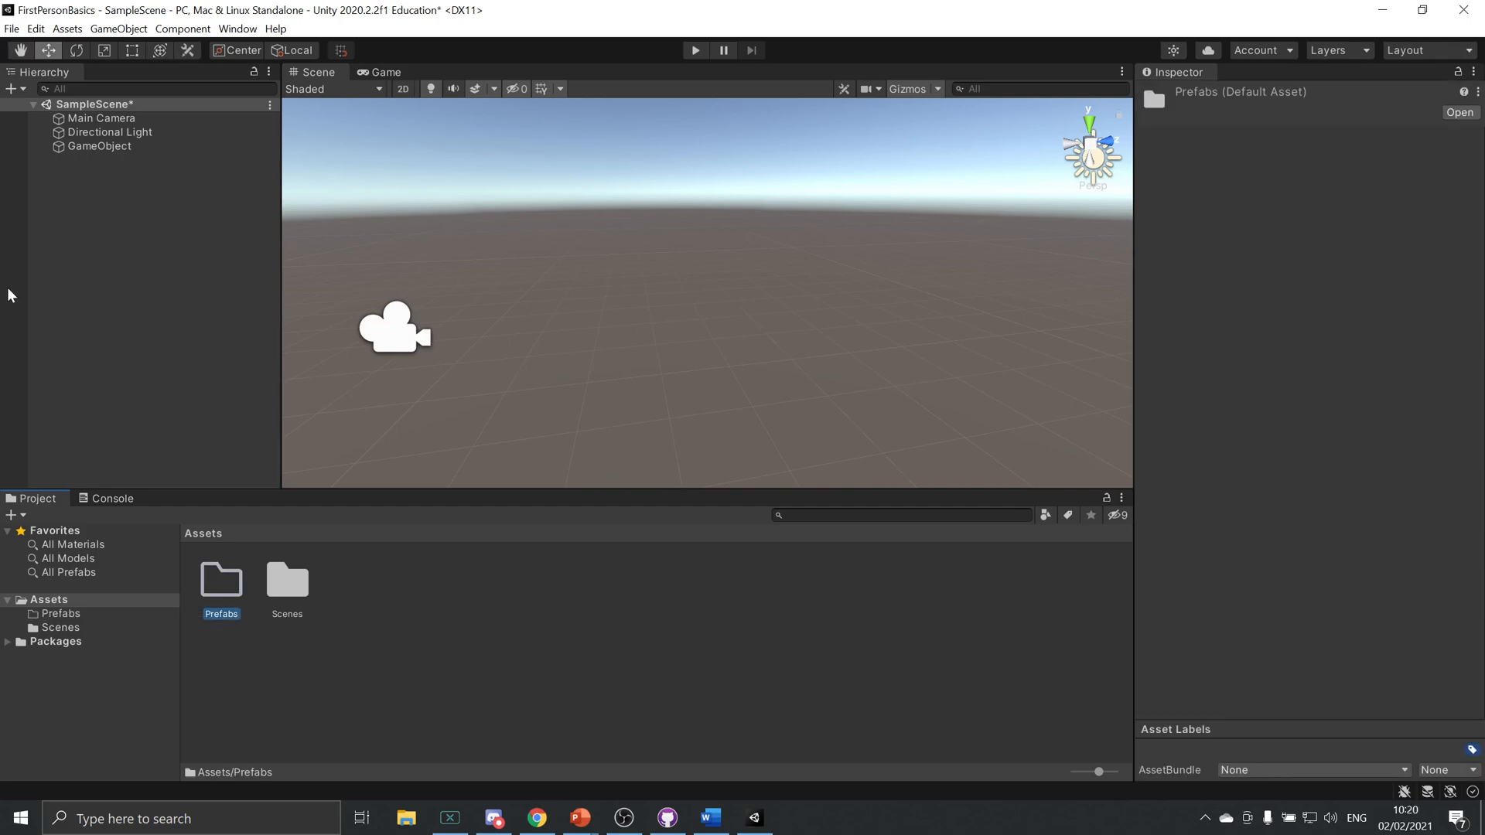
# Rename the empty GameObject as PrefabExample and turn it into a prefab in the Prefabs folder.
pyautogui.click(91, 147)
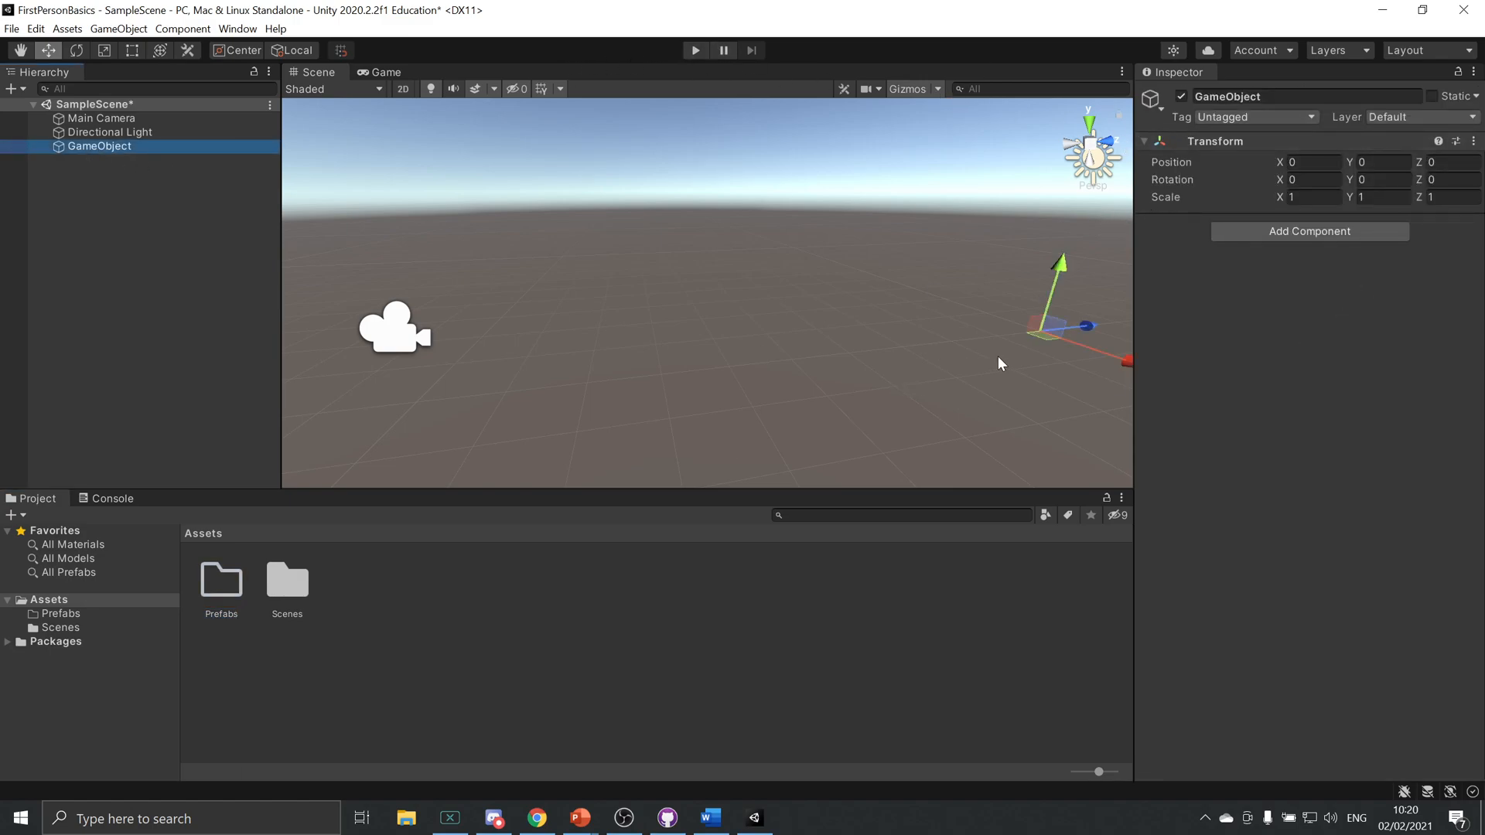
pyautogui.doubleClick(232, 580)
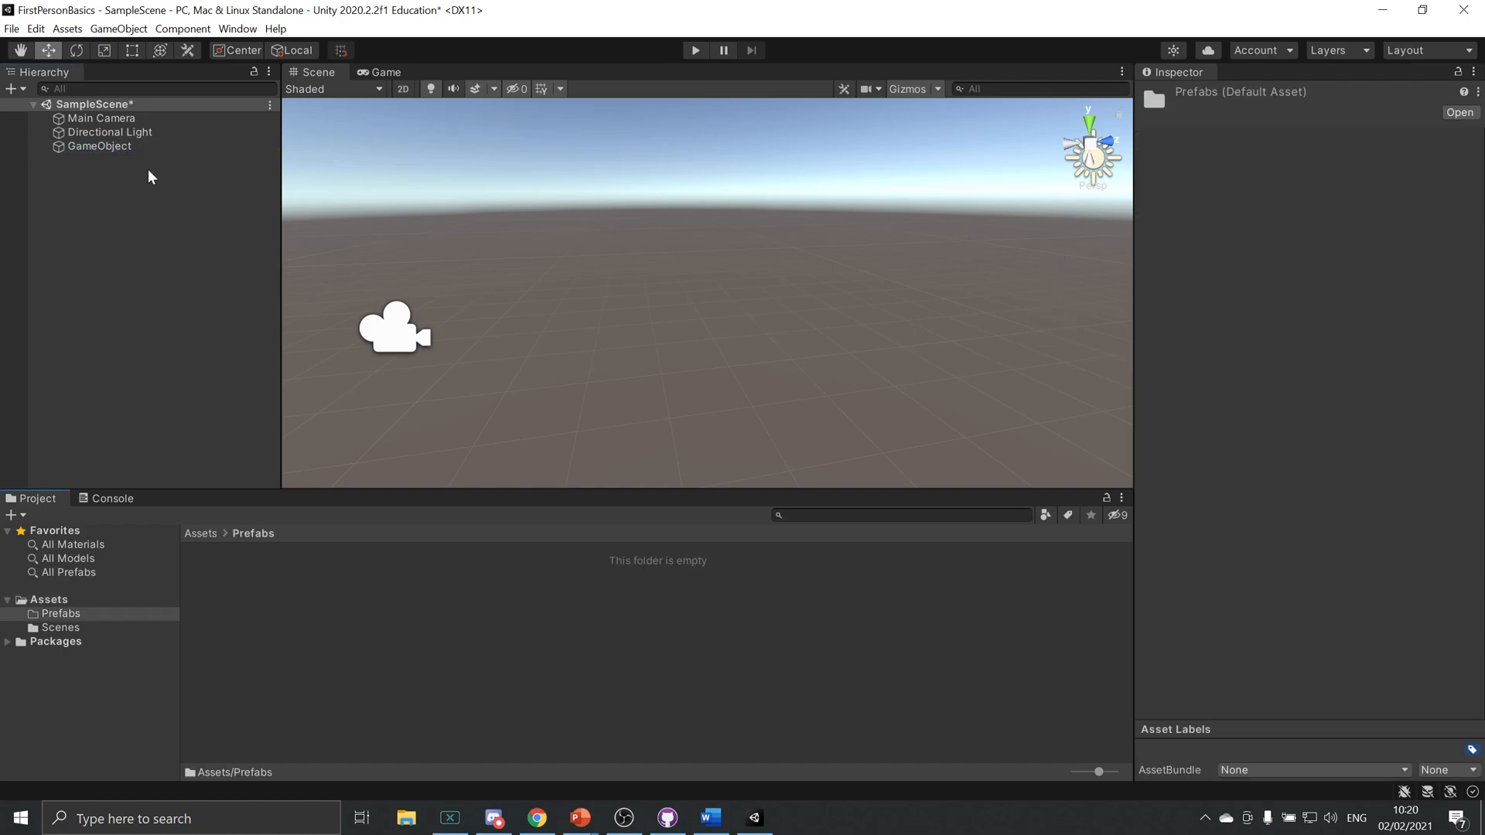
pyautogui.click(121, 146)
pyautogui.click(121, 146)
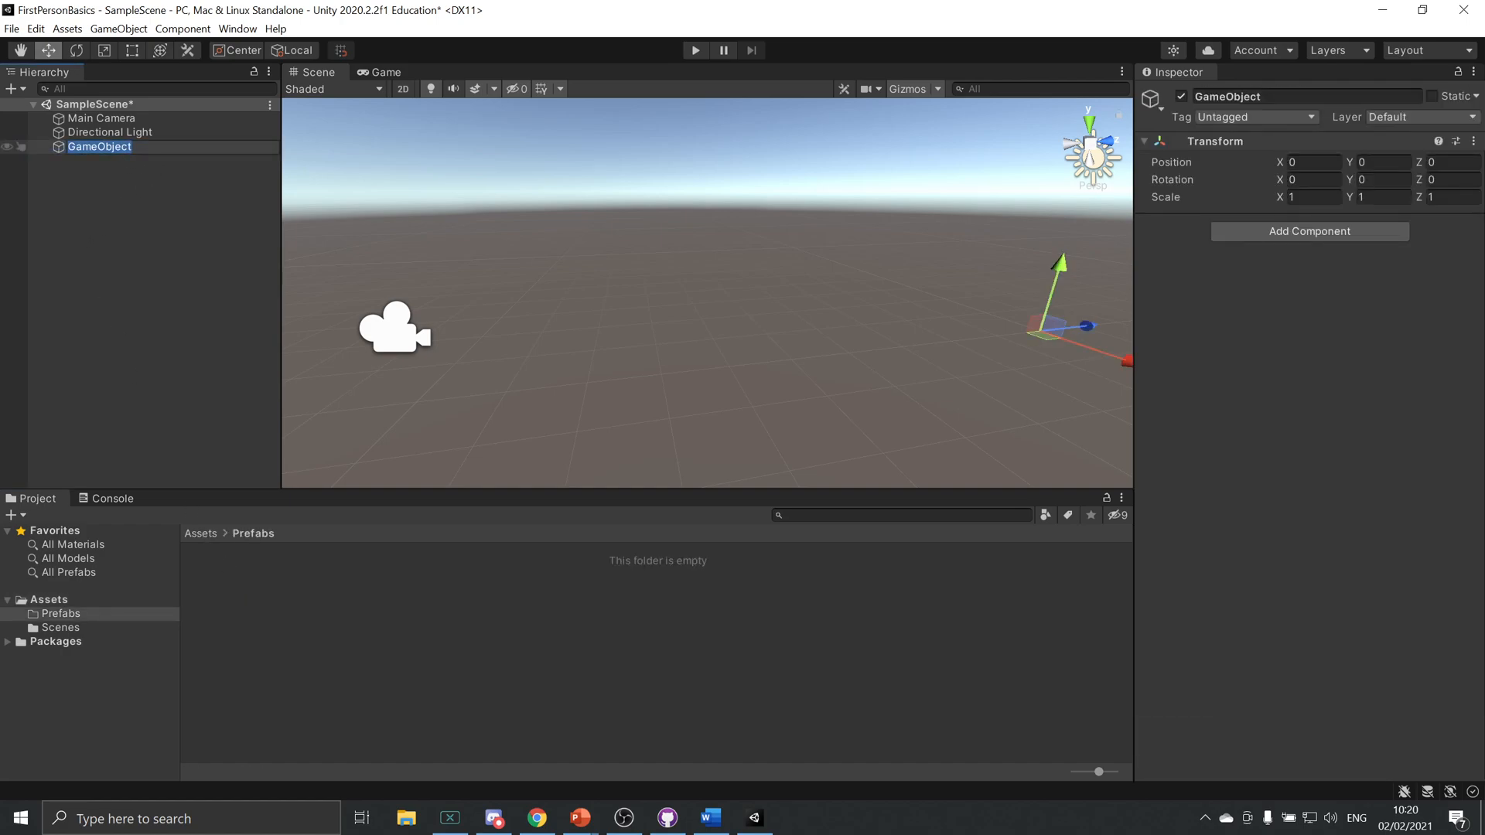
pyautogui.write('PrefabExample')
pyautogui.press('Return')
pyautogui.moveTo(121, 146); pyautogui.dragTo(300, 607)
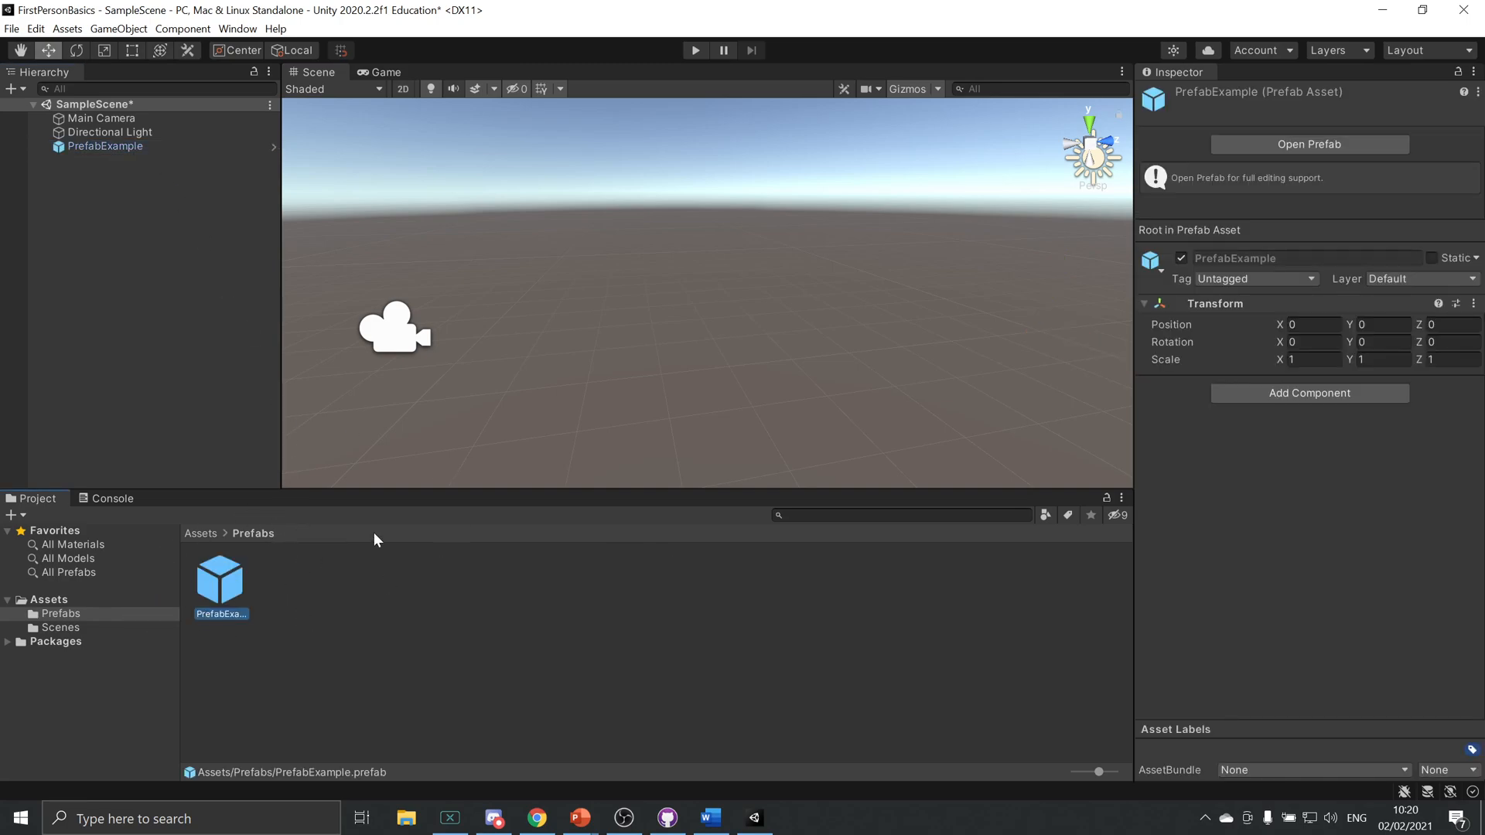
pyautogui.click(190, 247)
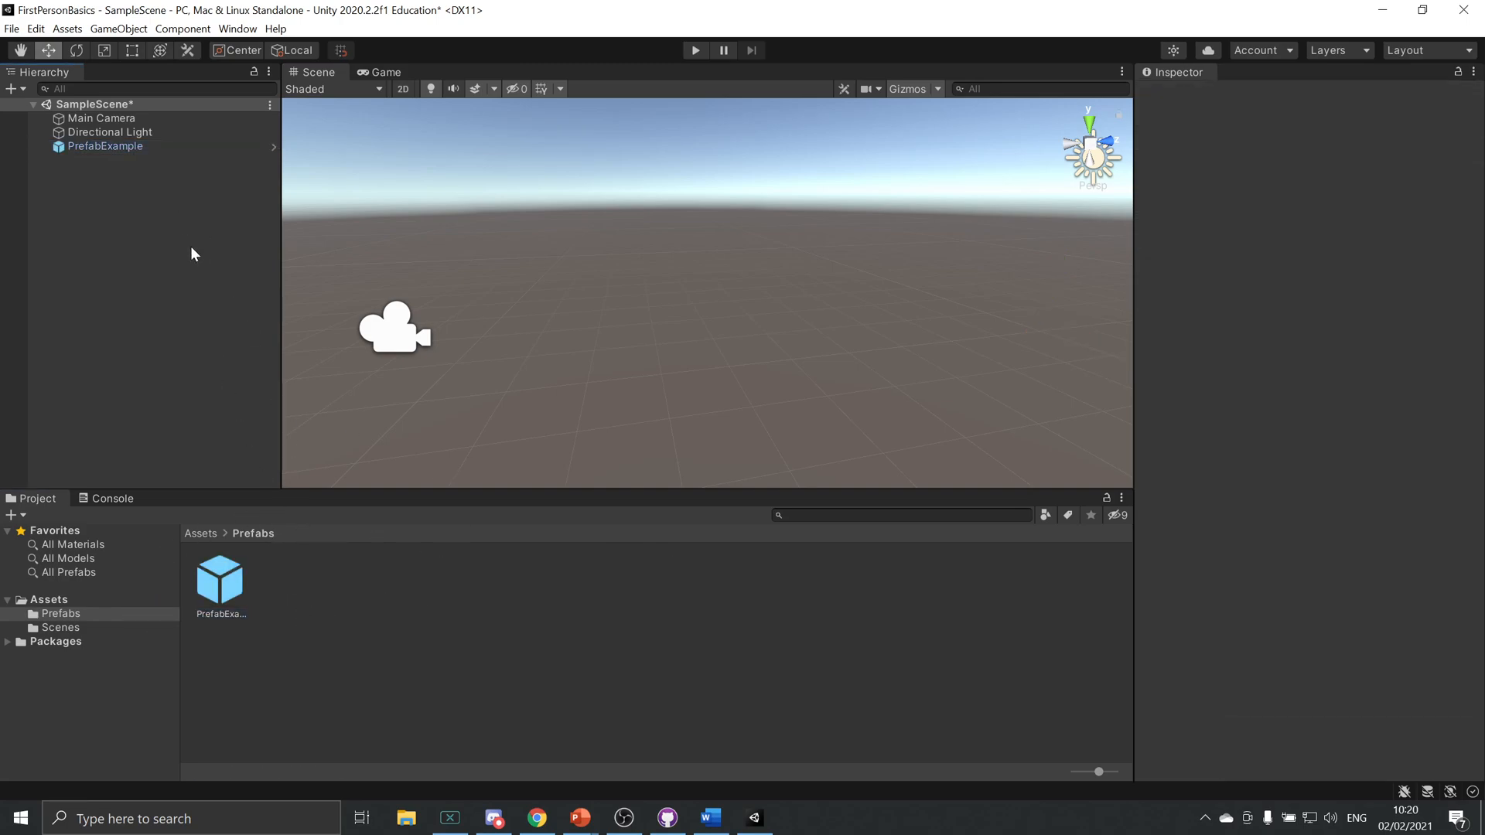
# Save SampleScene and create a new scene from the Basic (Built-in) template.
pyautogui.hotkey('ctrl', 's')
pyautogui.click(11, 29)
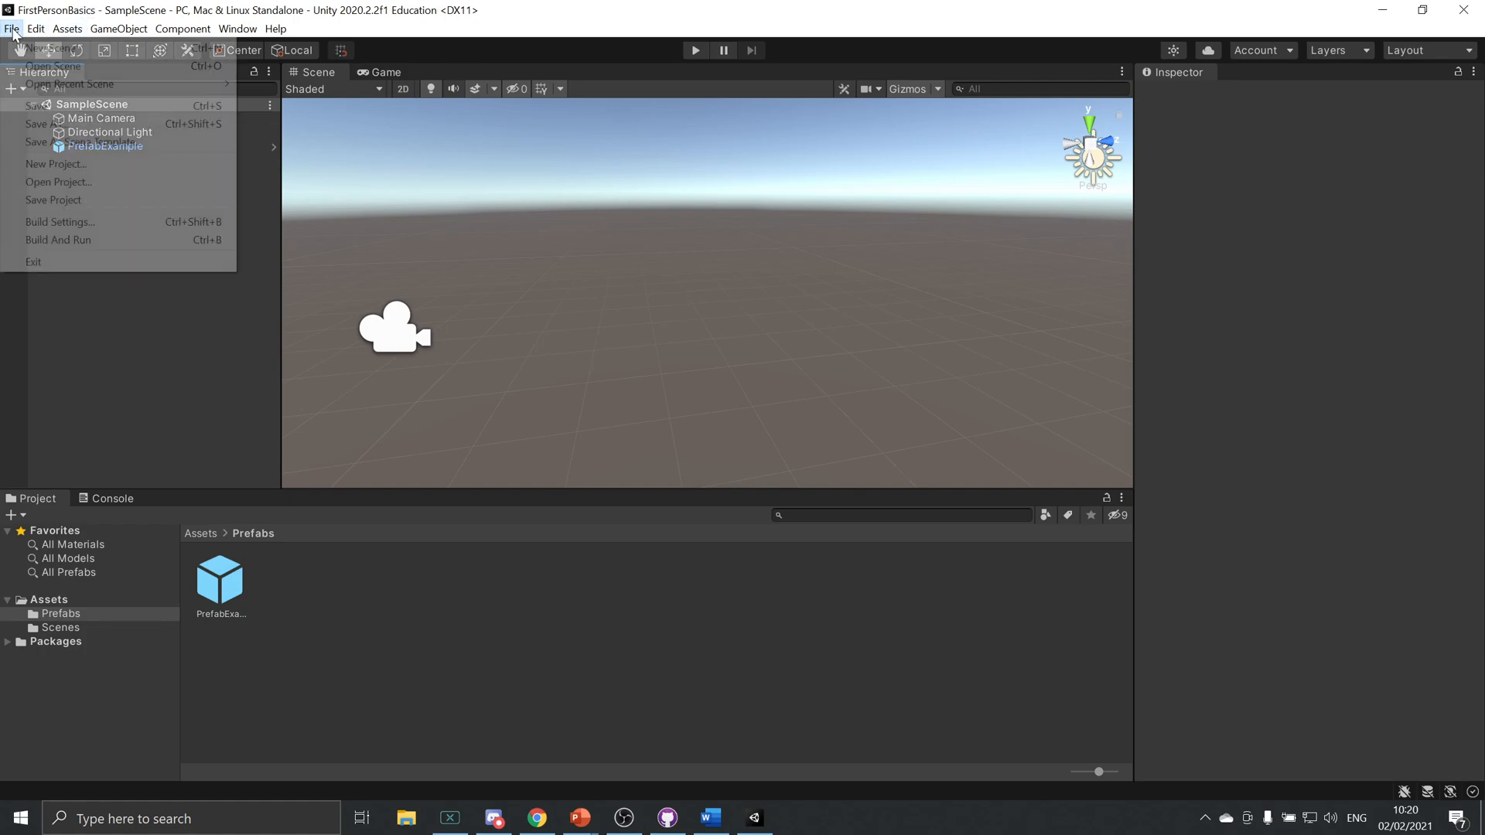
pyautogui.click(48, 49)
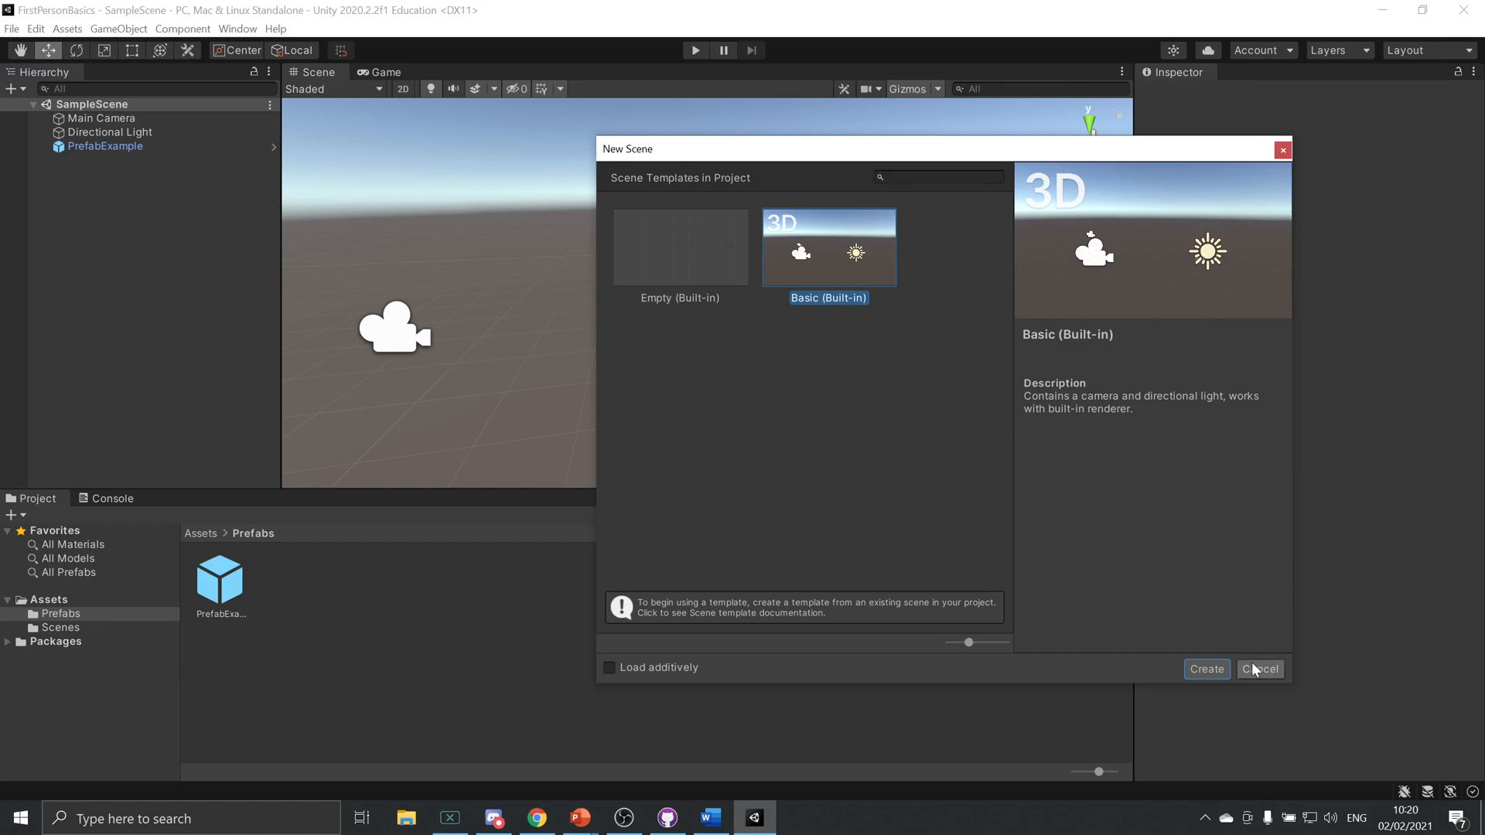
pyautogui.click(1207, 670)
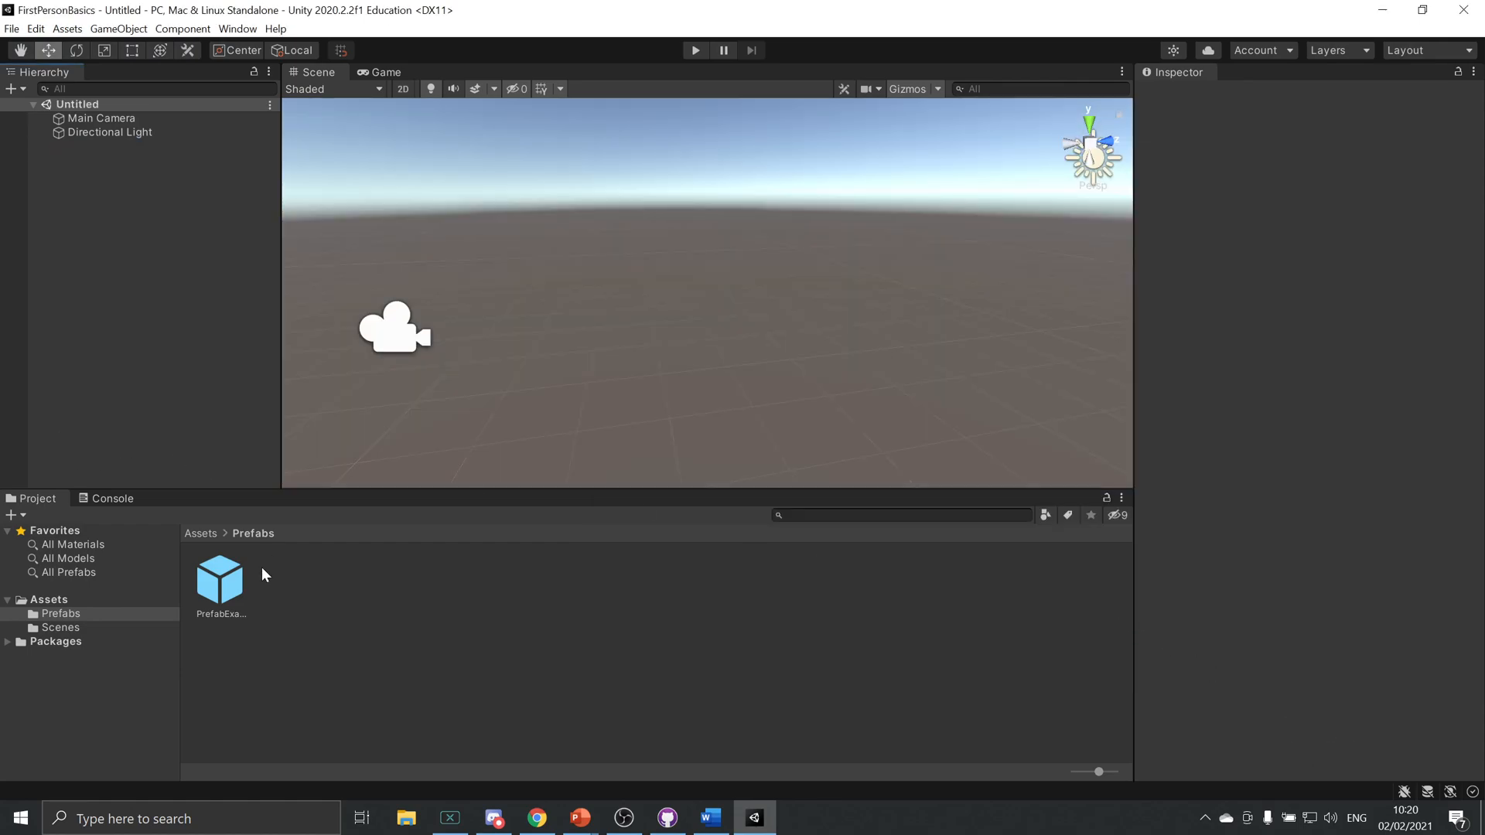
# Place an instance of the PrefabExample prefab in the new scene and select it.
pyautogui.moveTo(221, 587); pyautogui.dragTo(664, 298)
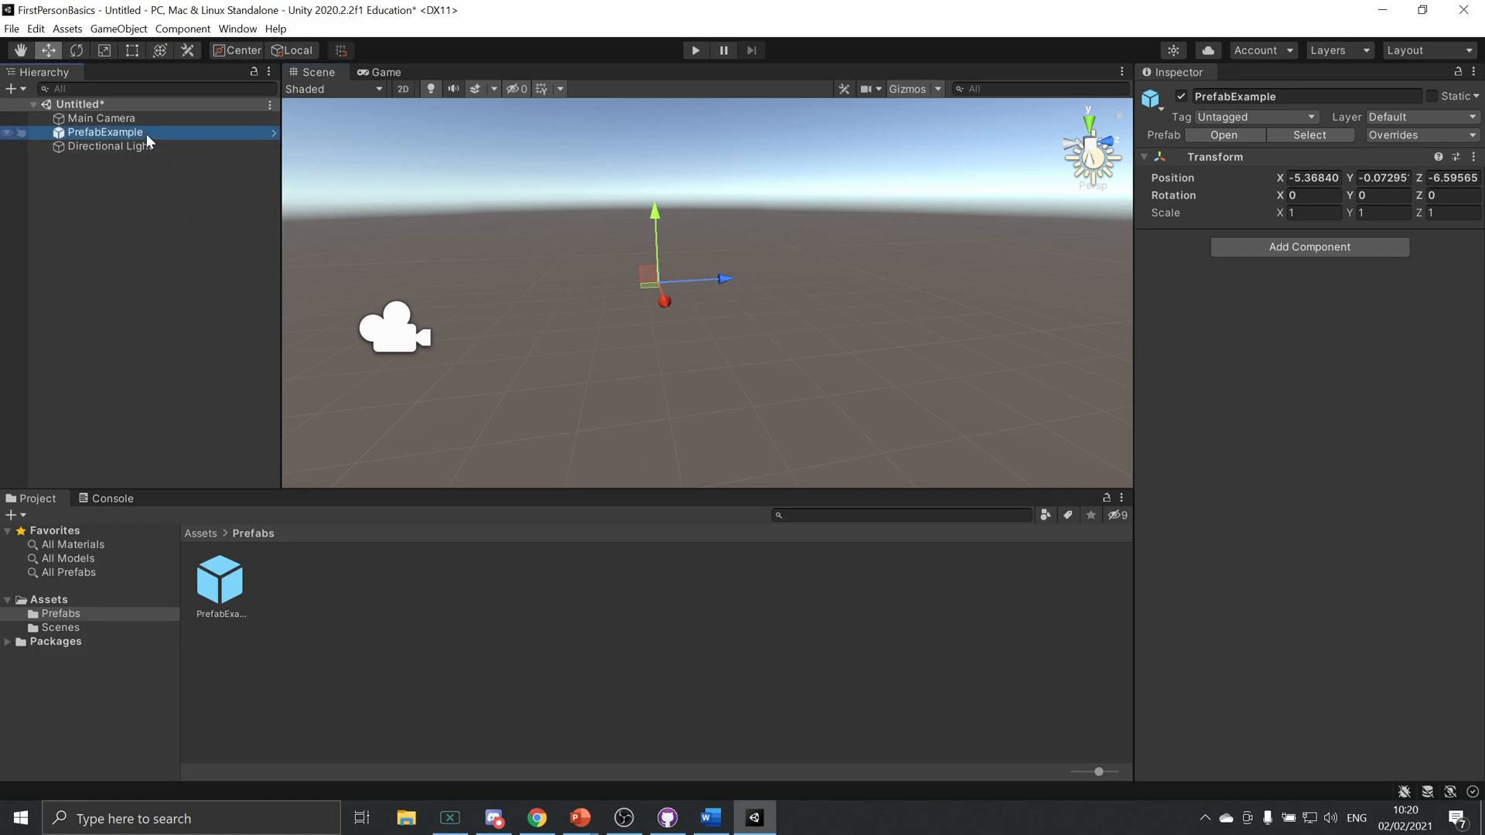
pyautogui.click(169, 248)
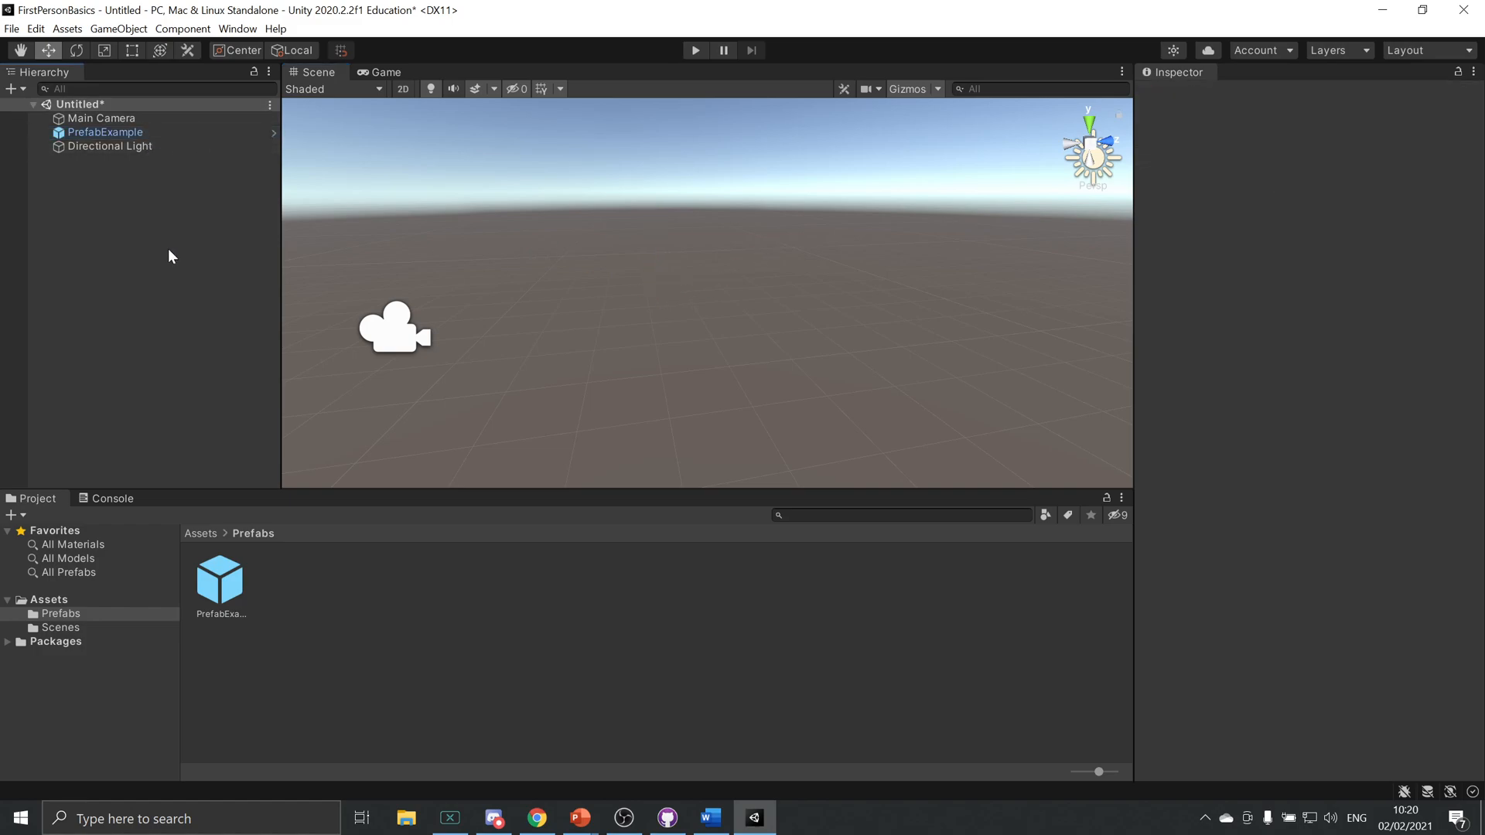
pyautogui.click(125, 136)
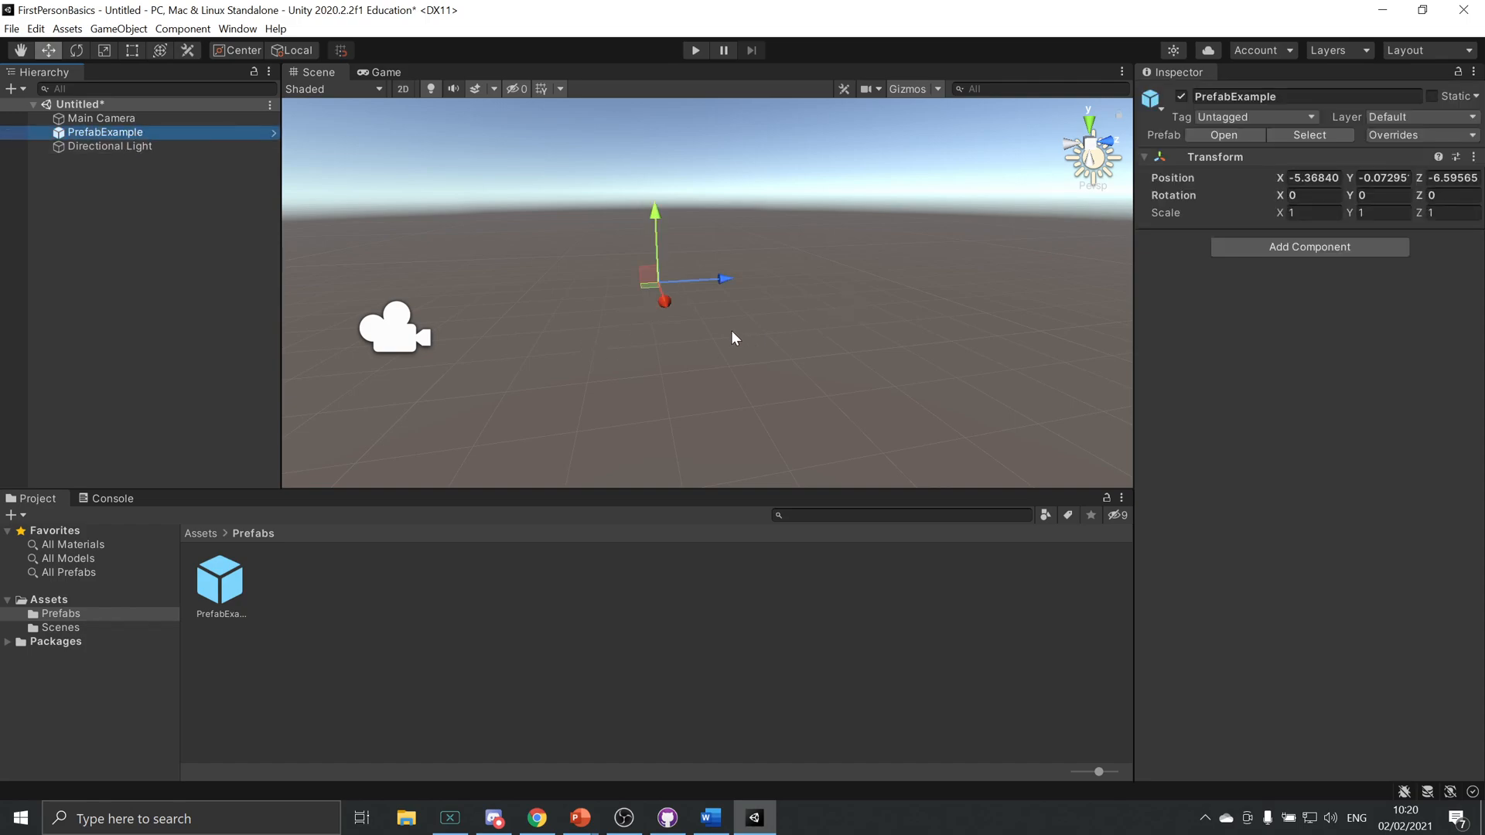
# Save the new scene as TestScene in the project's Scenes folder.
pyautogui.hotkey('ctrl', 's')
pyautogui.click(210, 177)
pyautogui.doubleClick(210, 177)
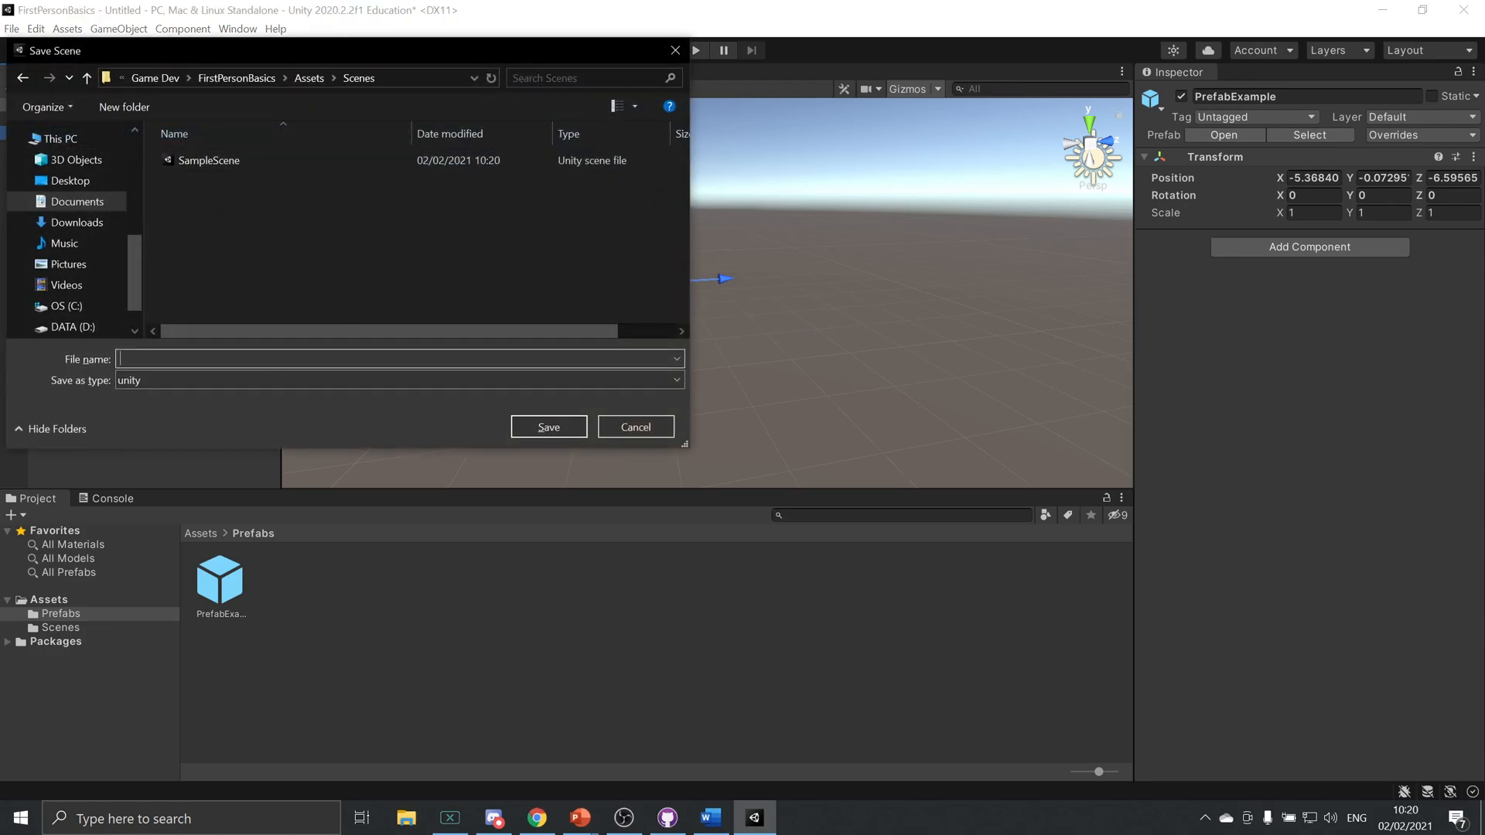
pyautogui.write('TestScene')
pyautogui.press('Return')
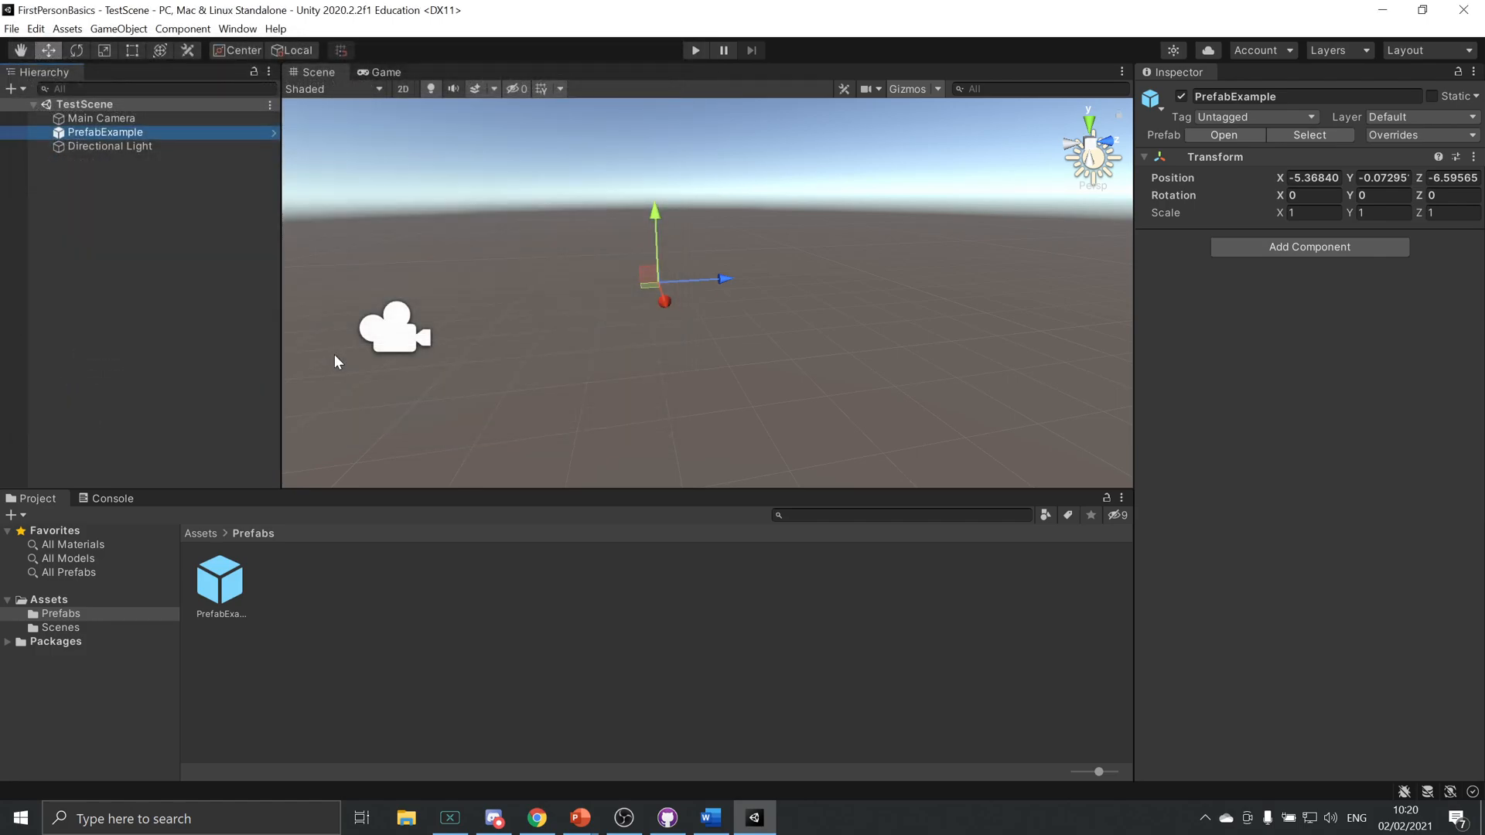
# Open the PrefabExample prefab for editing, add a Rigidbody component to it, and return to TestScene.
pyautogui.click(572, 592)
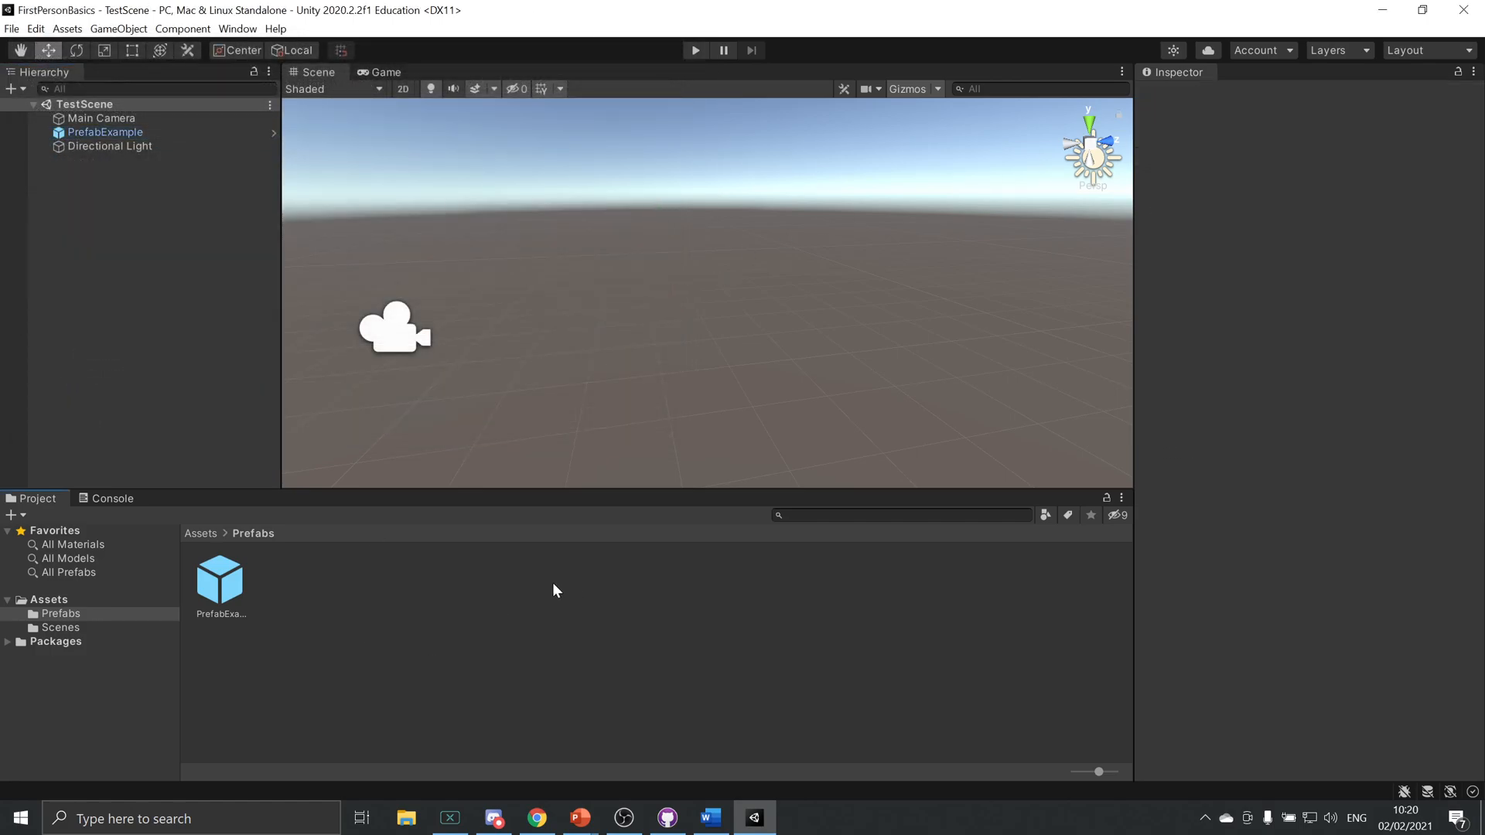
pyautogui.doubleClick(220, 582)
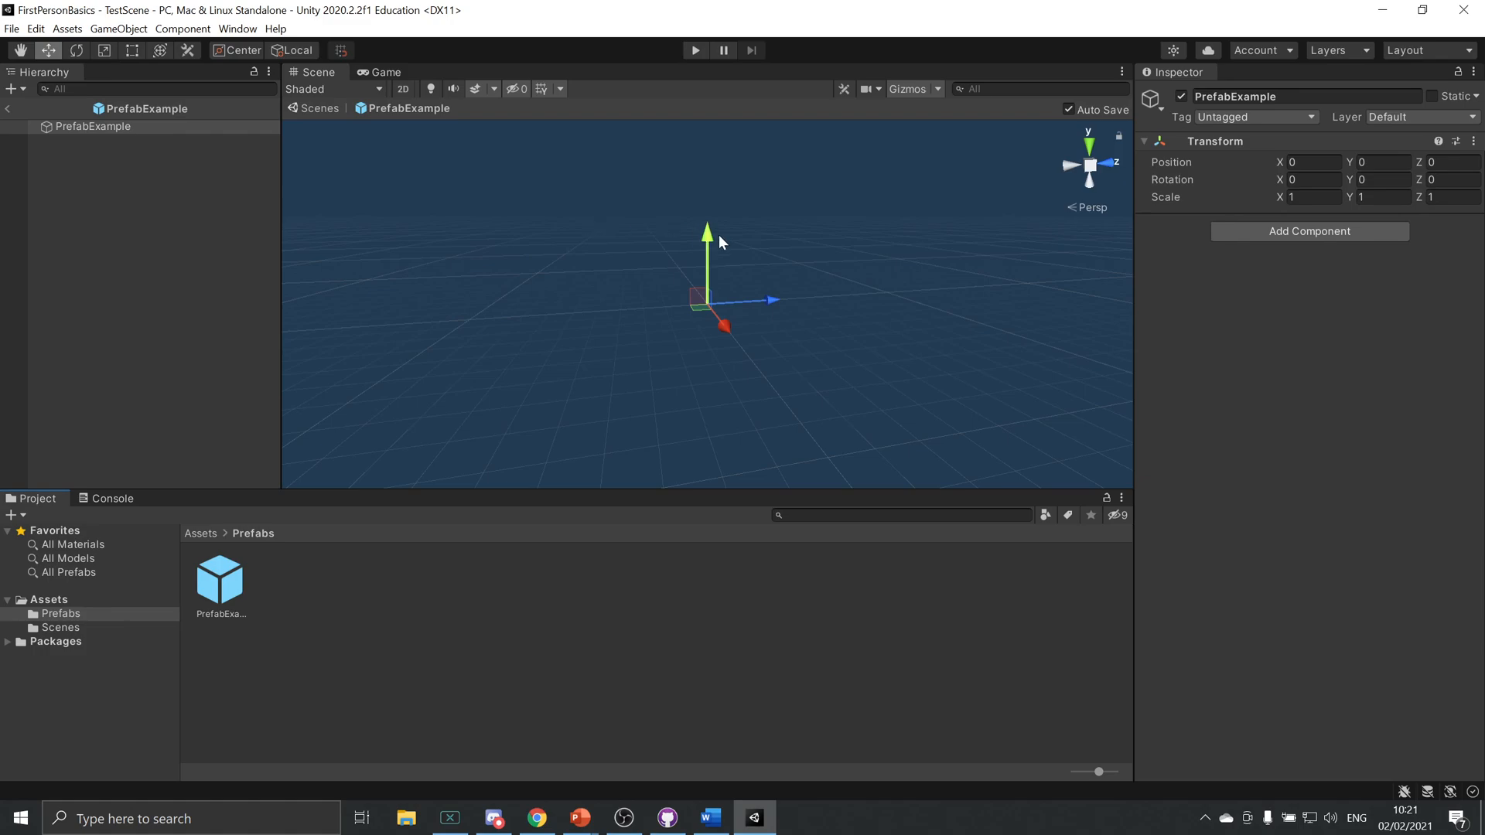
pyautogui.click(1298, 235)
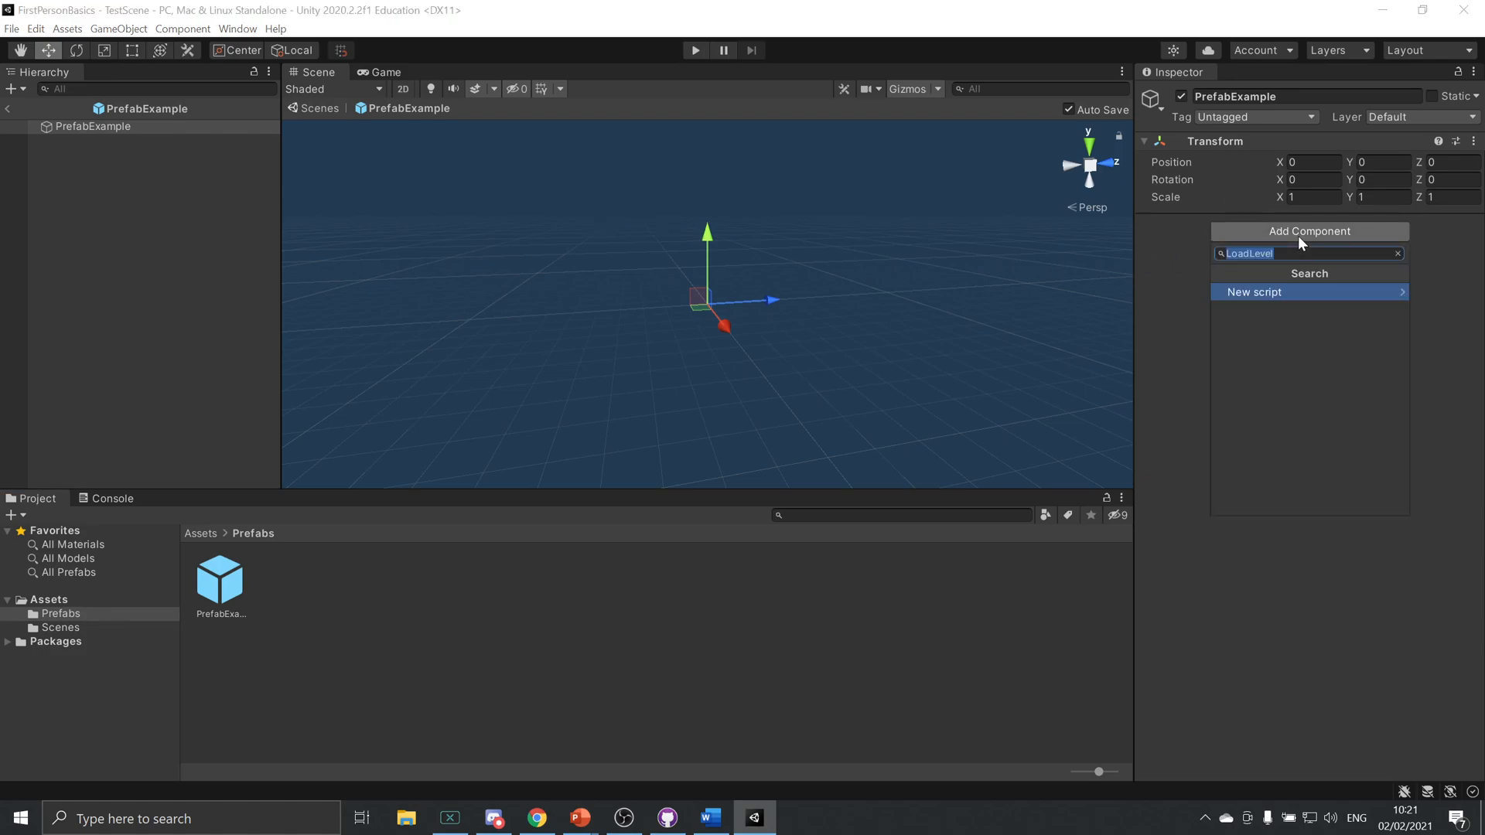
pyautogui.write('rigidbody')
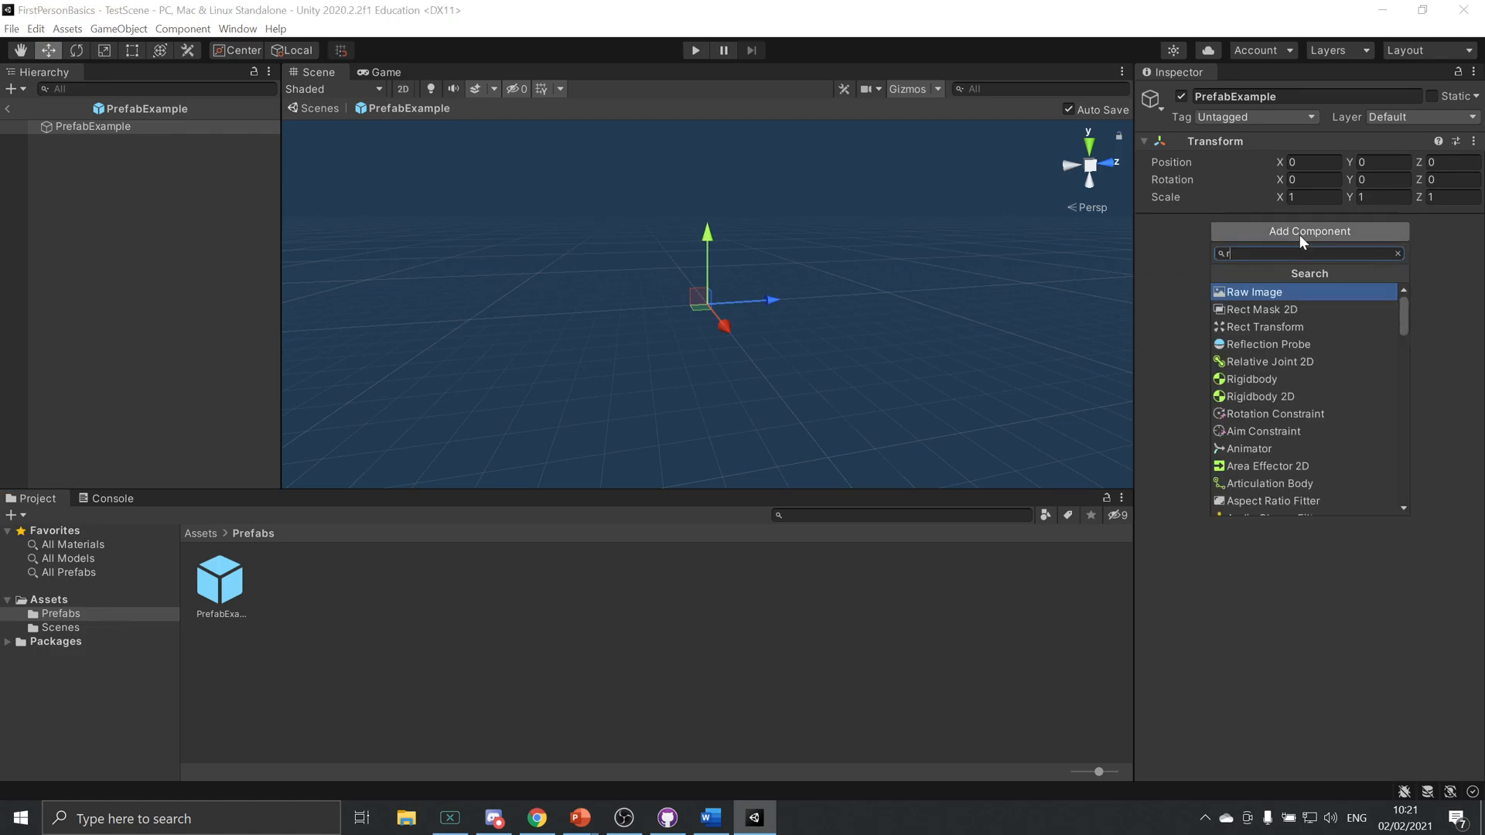
pyautogui.press('Return')
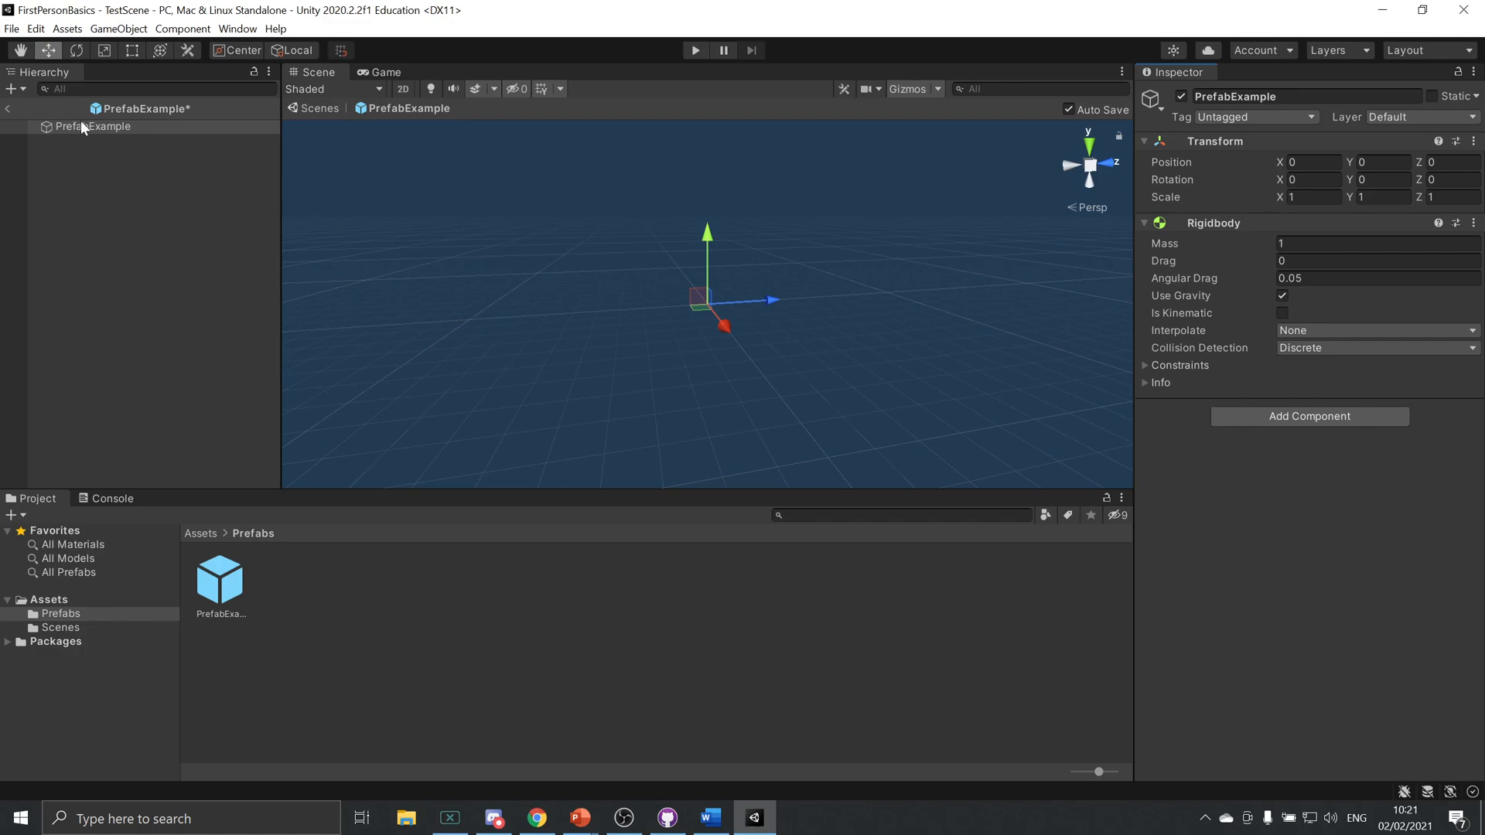
pyautogui.click(8, 108)
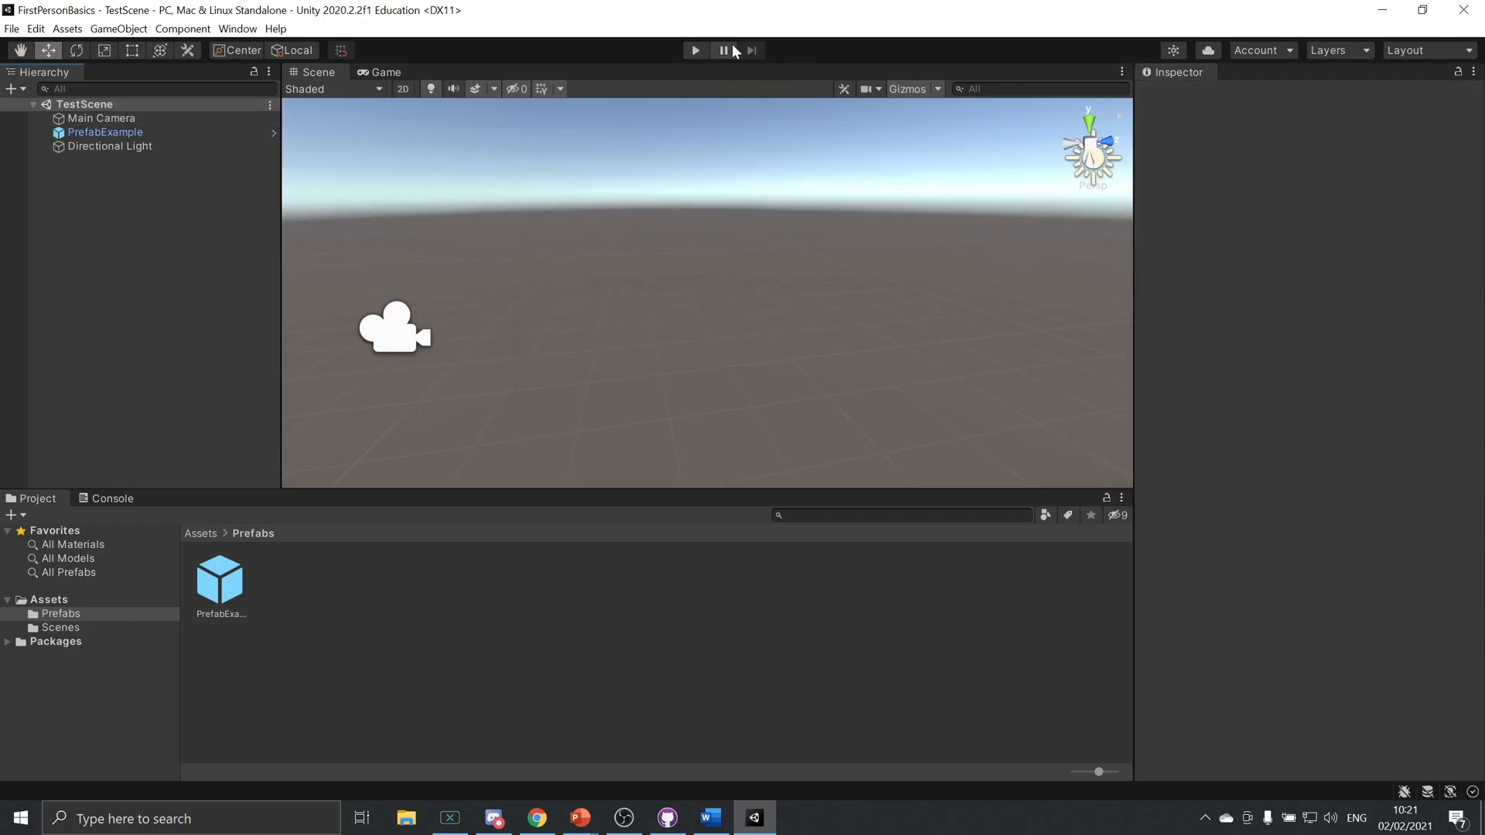
# Play TestScene with PrefabExample selected, follow the object in the Scene view, and stop playback.
pyautogui.click(167, 132)
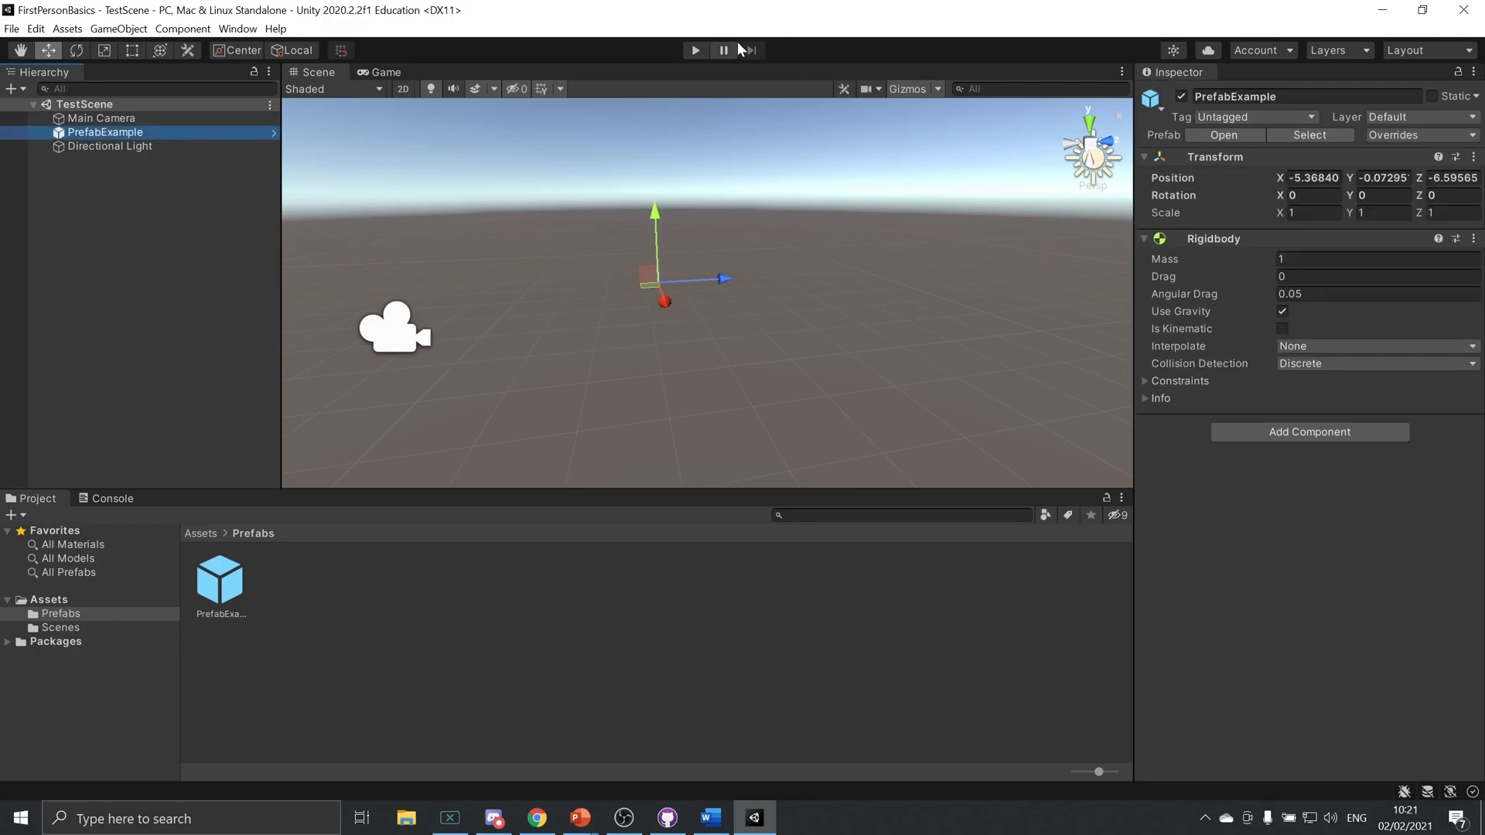
pyautogui.click(694, 48)
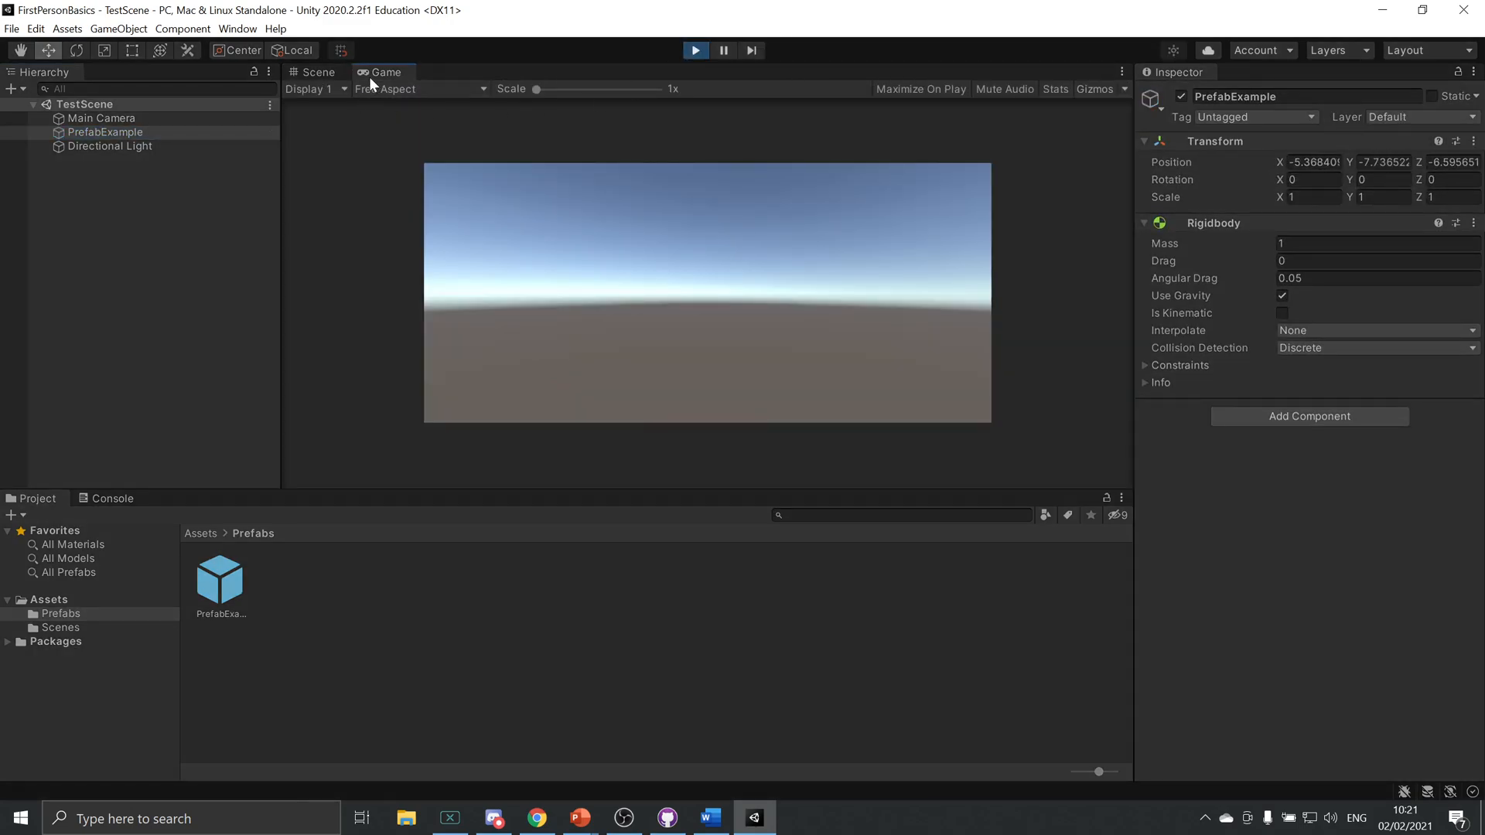
pyautogui.click(325, 70)
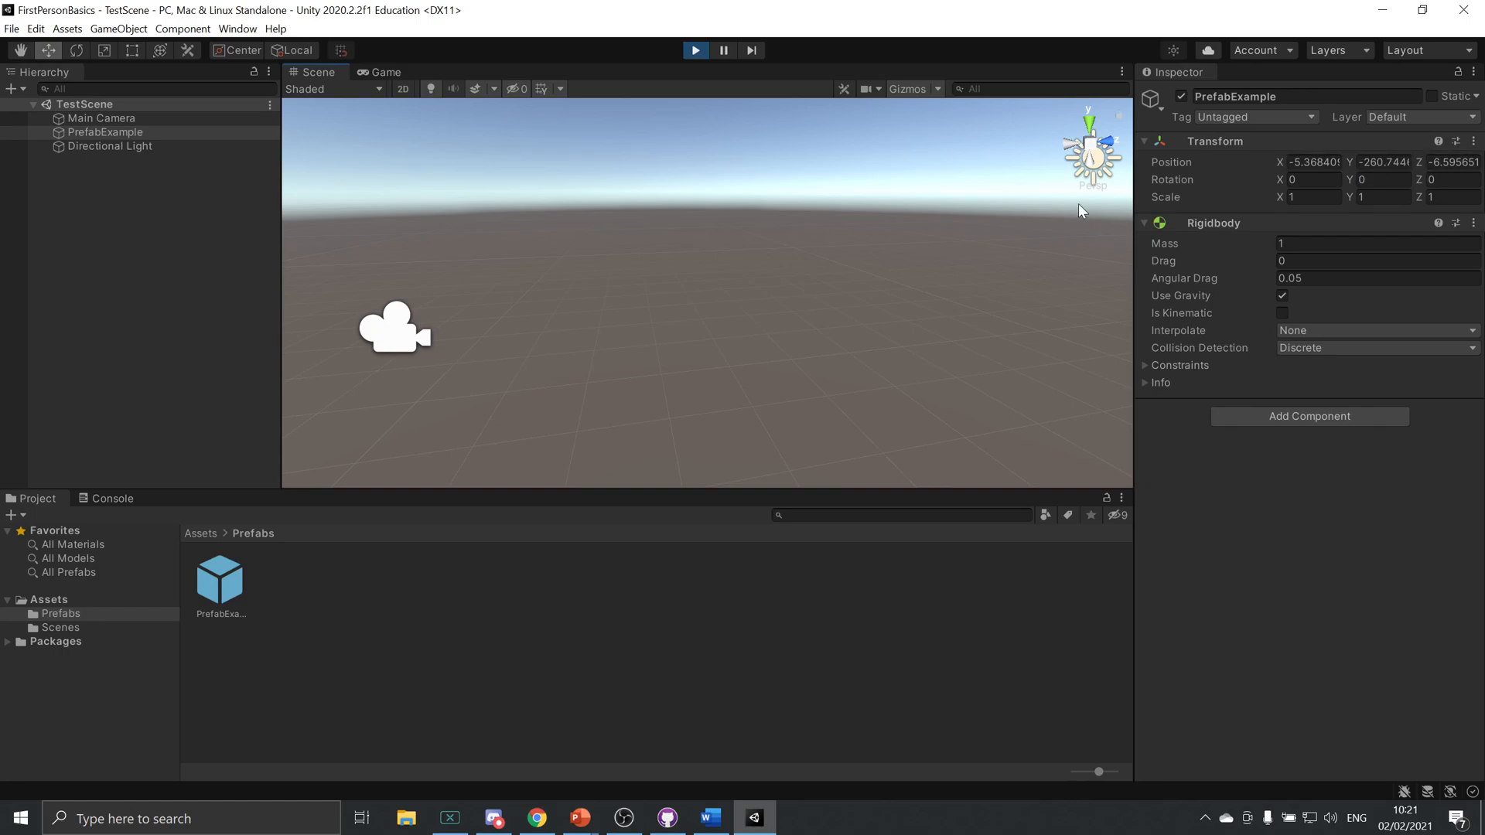
pyautogui.press('f')
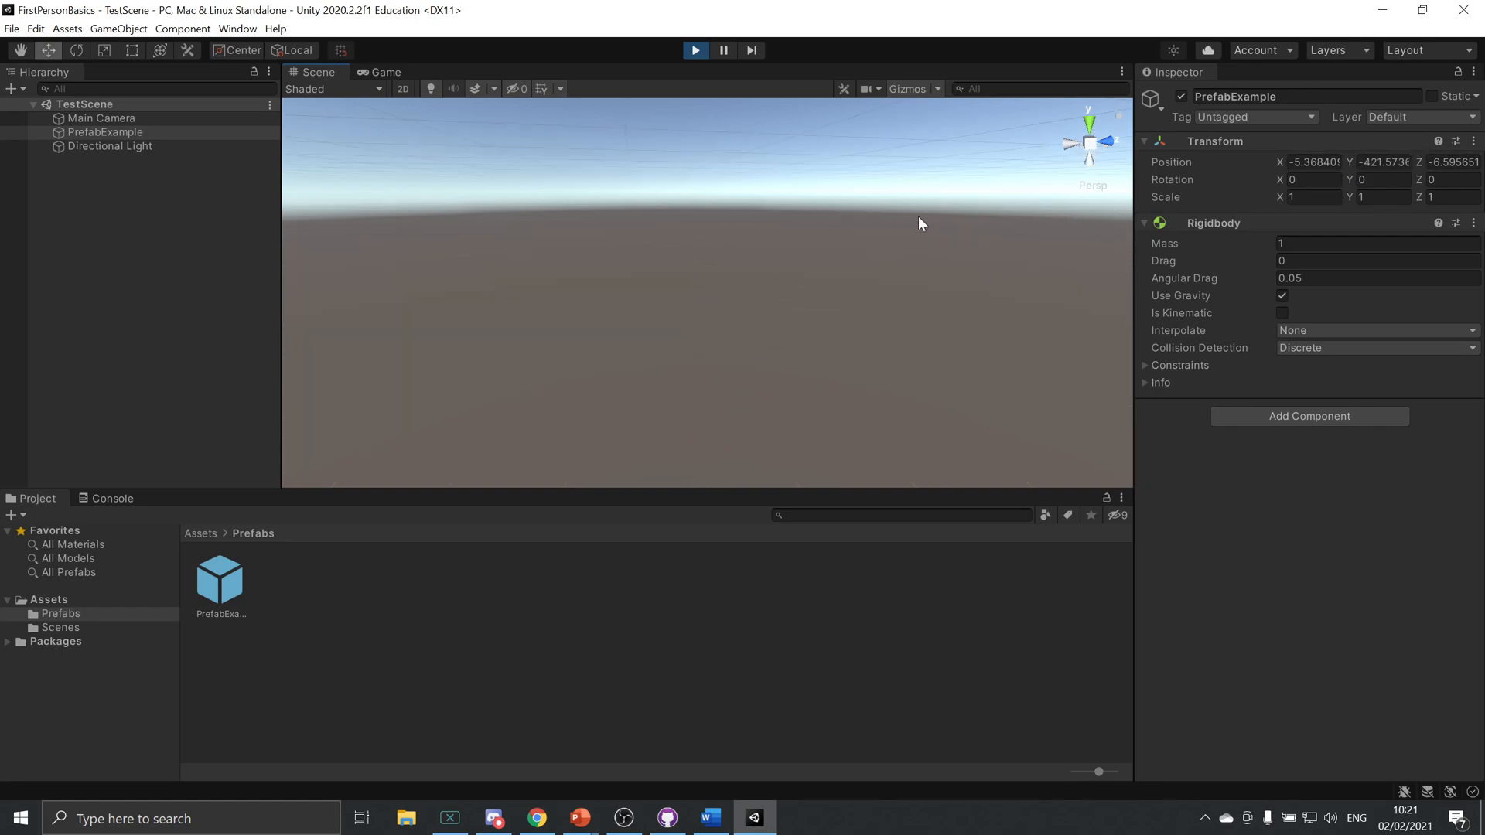
pyautogui.press('f')
pyautogui.press('f')
pyautogui.press('f')
pyautogui.click(695, 51)
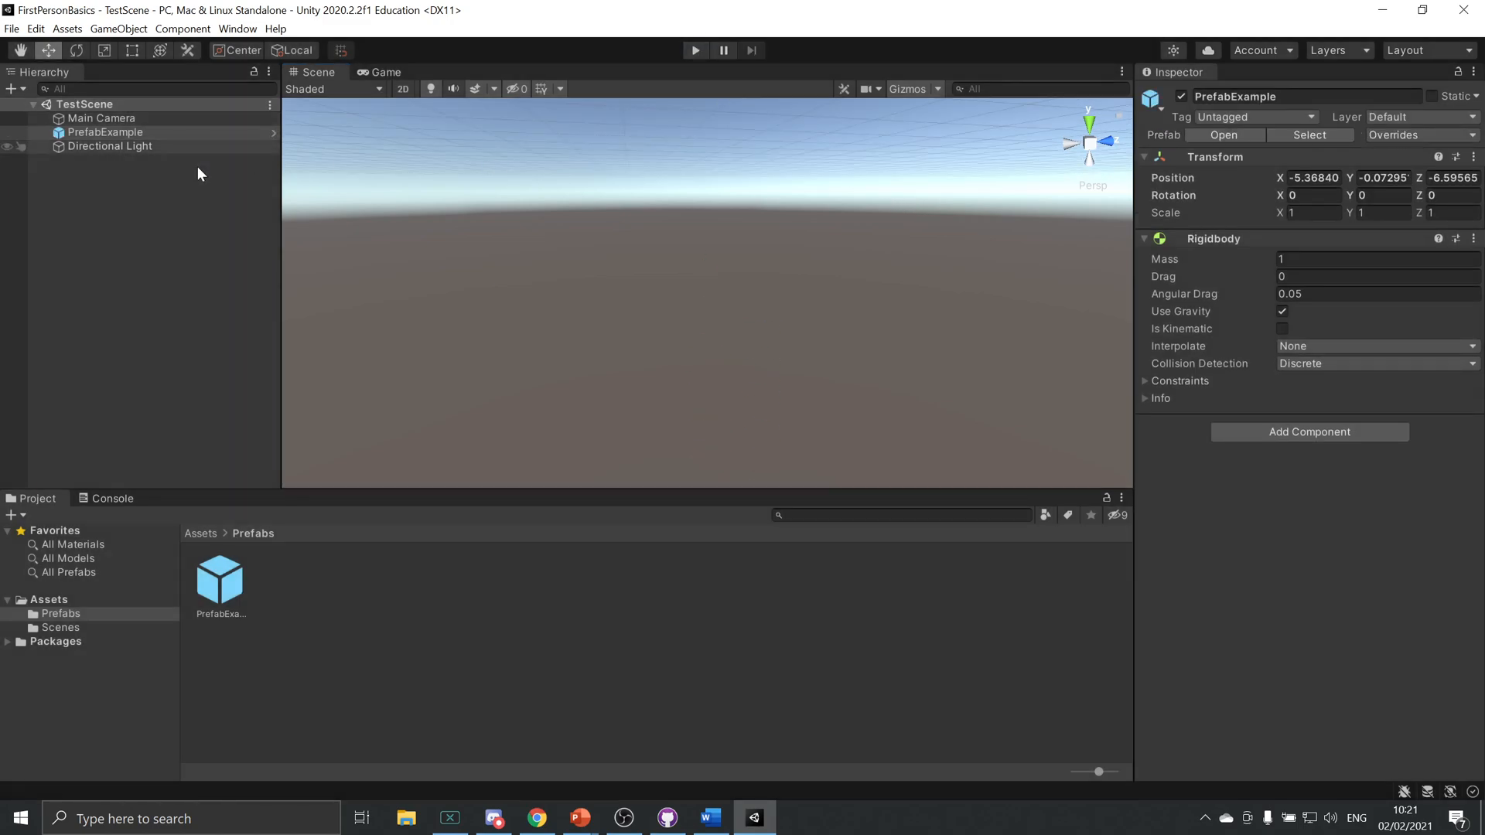
# Open SampleScene from the Scenes folder and inspect the components of its PrefabExample instance.
pyautogui.click(173, 350)
pyautogui.click(198, 534)
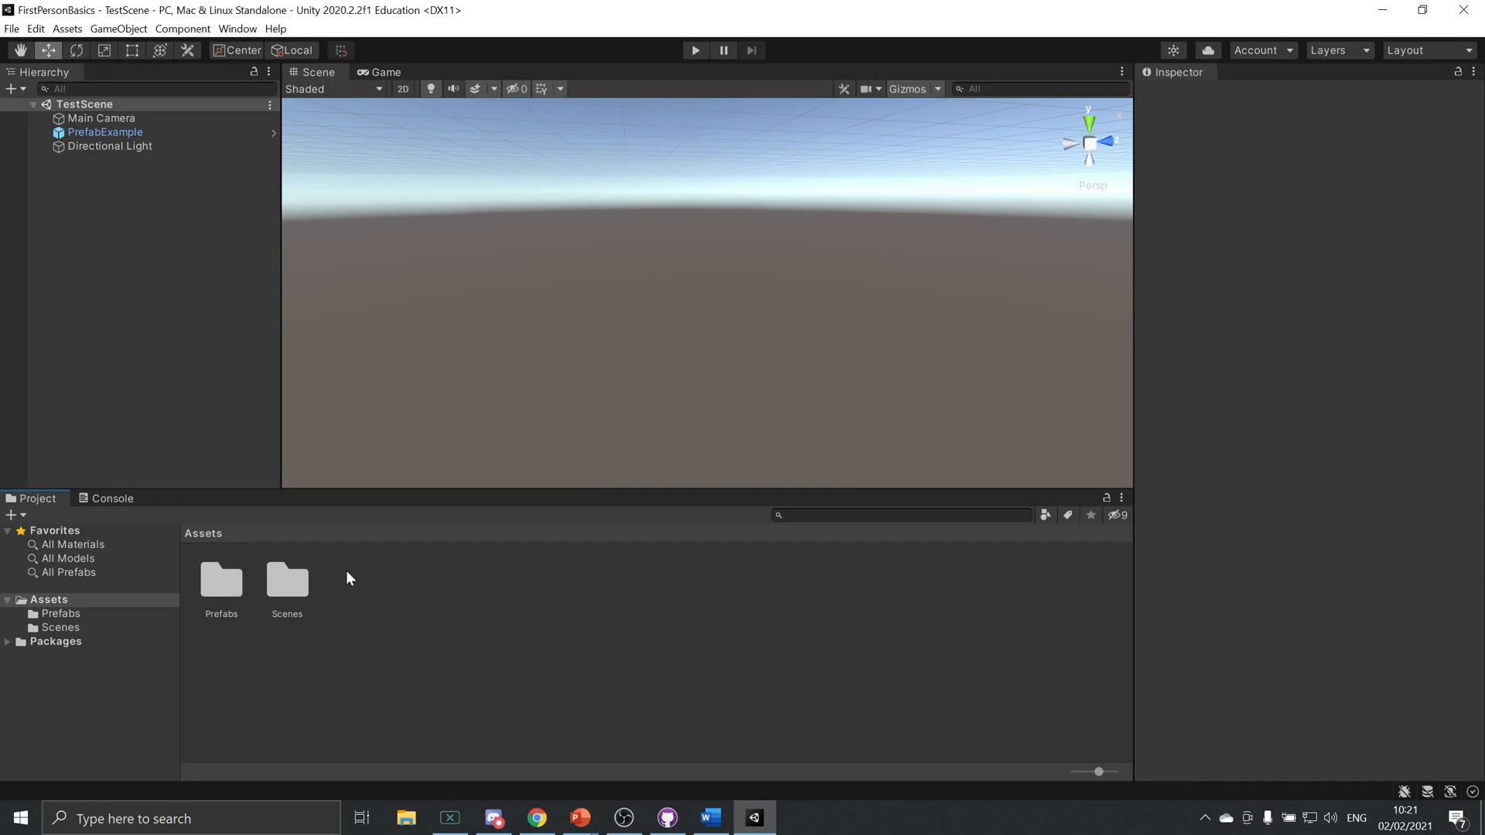
pyautogui.doubleClick(288, 579)
pyautogui.doubleClick(225, 590)
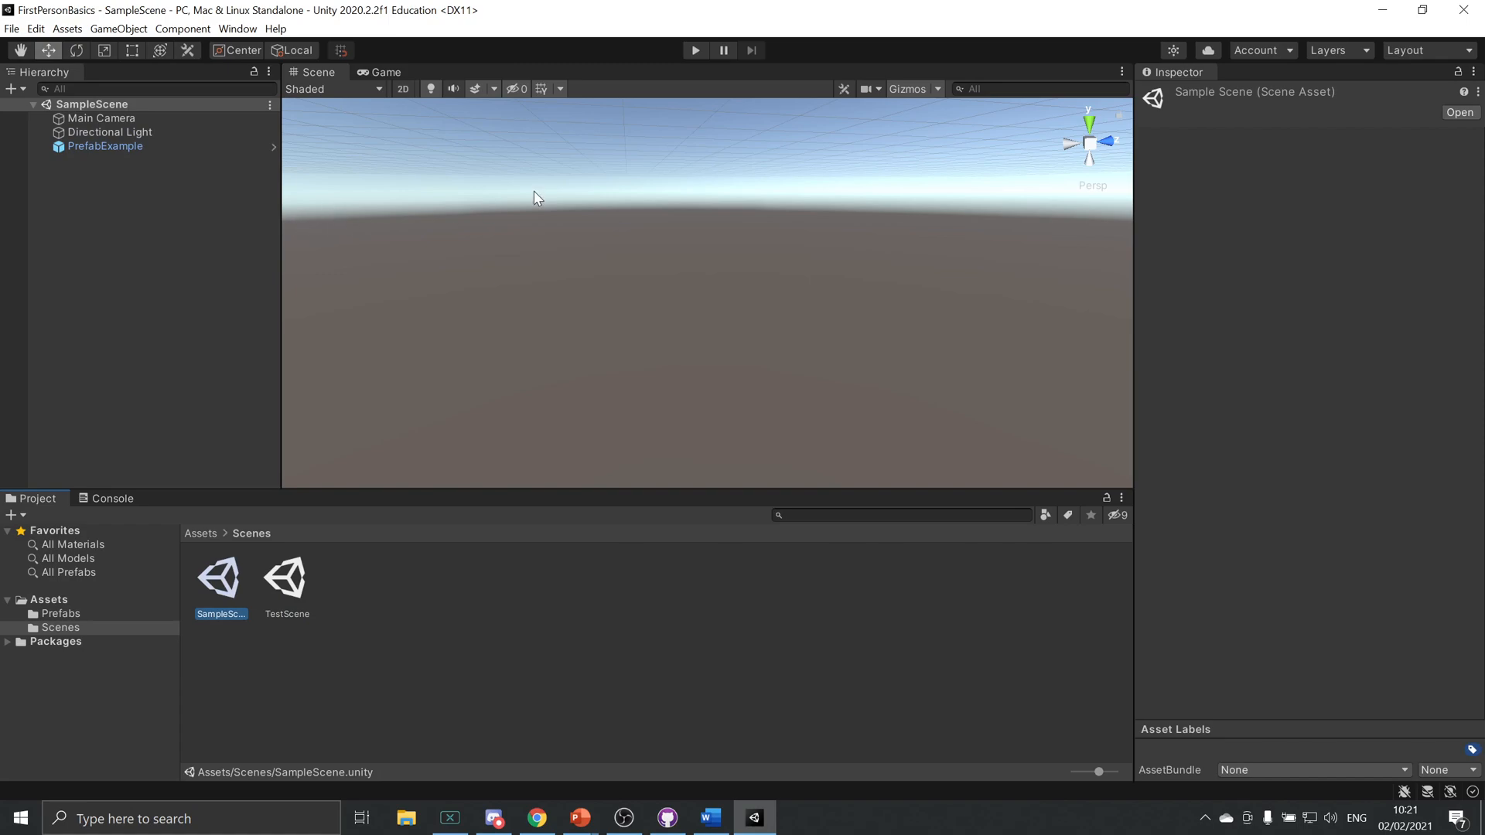
pyautogui.doubleClick(117, 146)
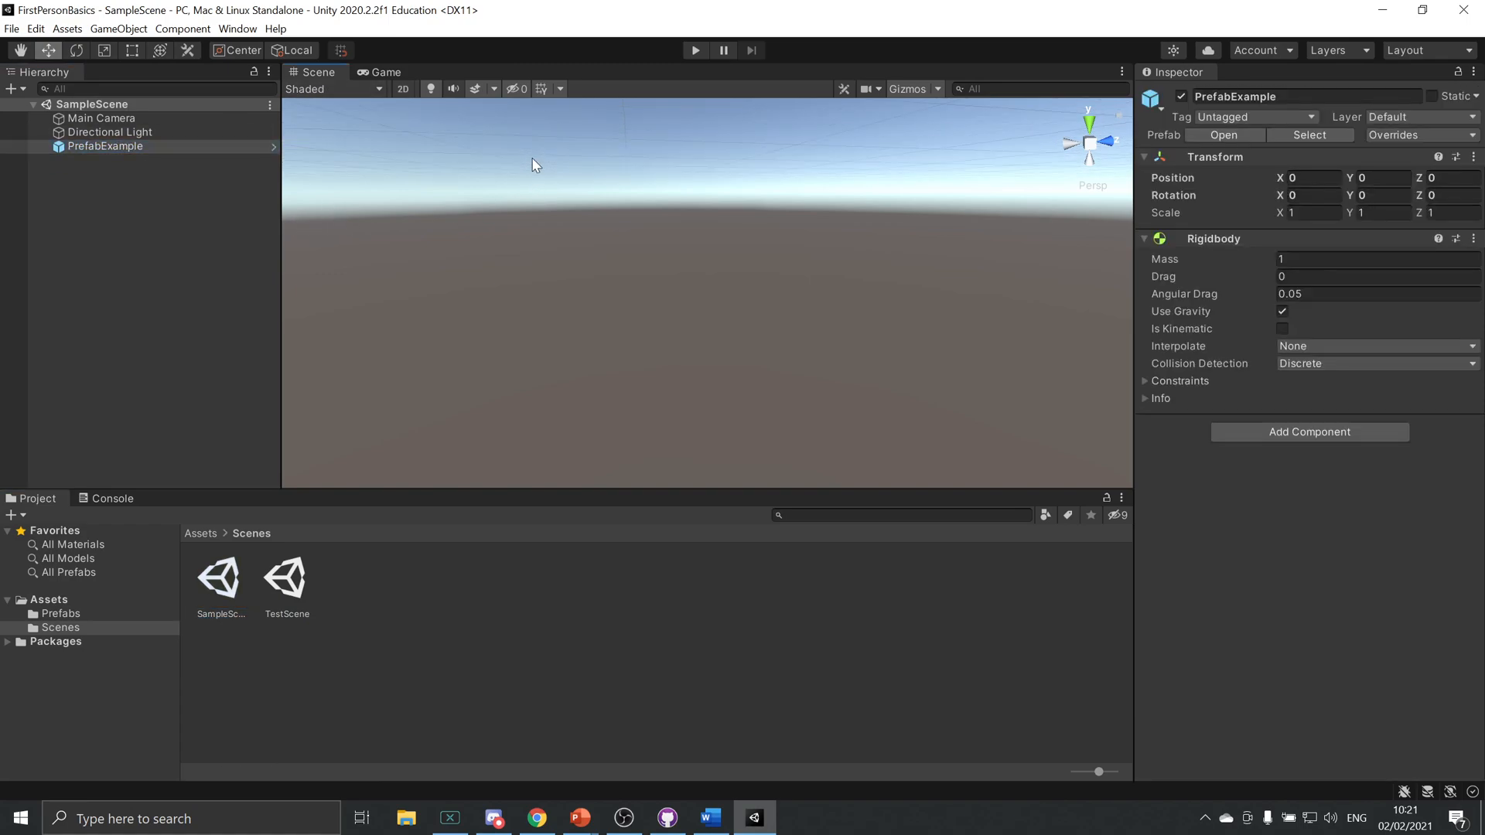
# Play SampleScene, check PrefabExample's motion in the Scene view, and stop playback.
pyautogui.click(695, 50)
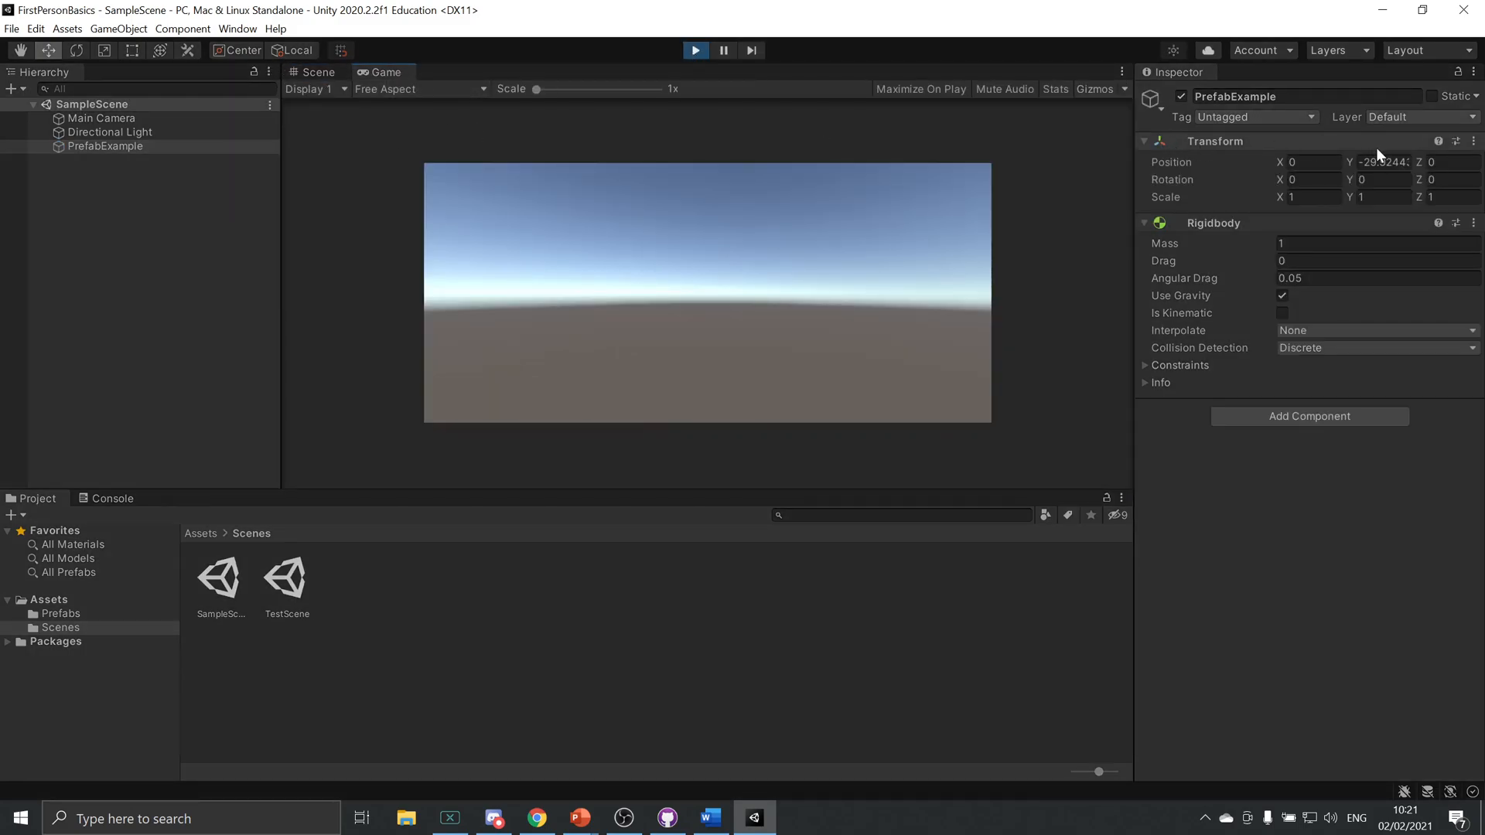
pyautogui.click(309, 74)
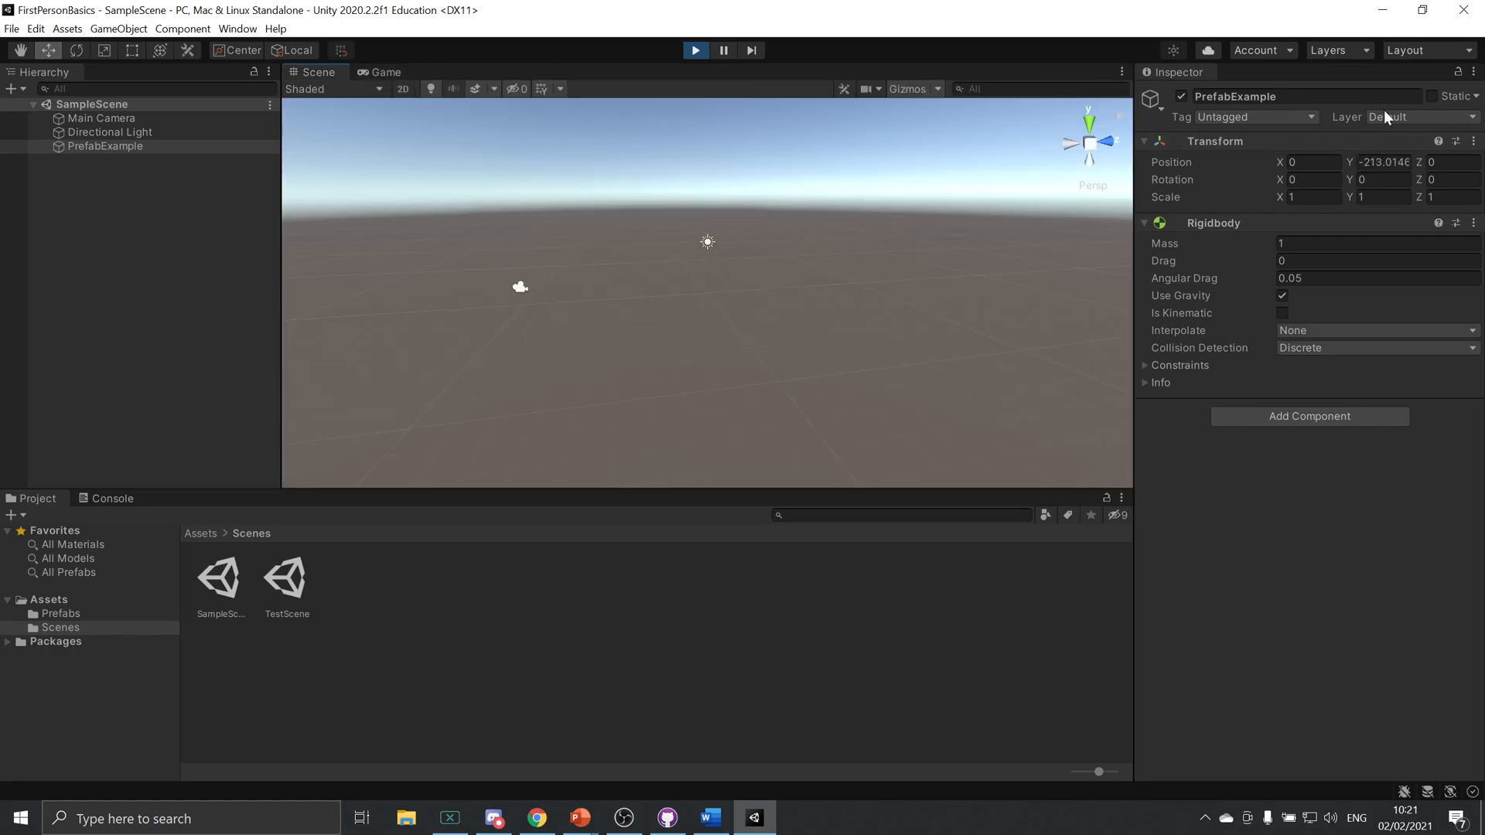
pyautogui.moveTo(834, 303); pyautogui.dragTo(847, 261, button='right')
pyautogui.press('f')
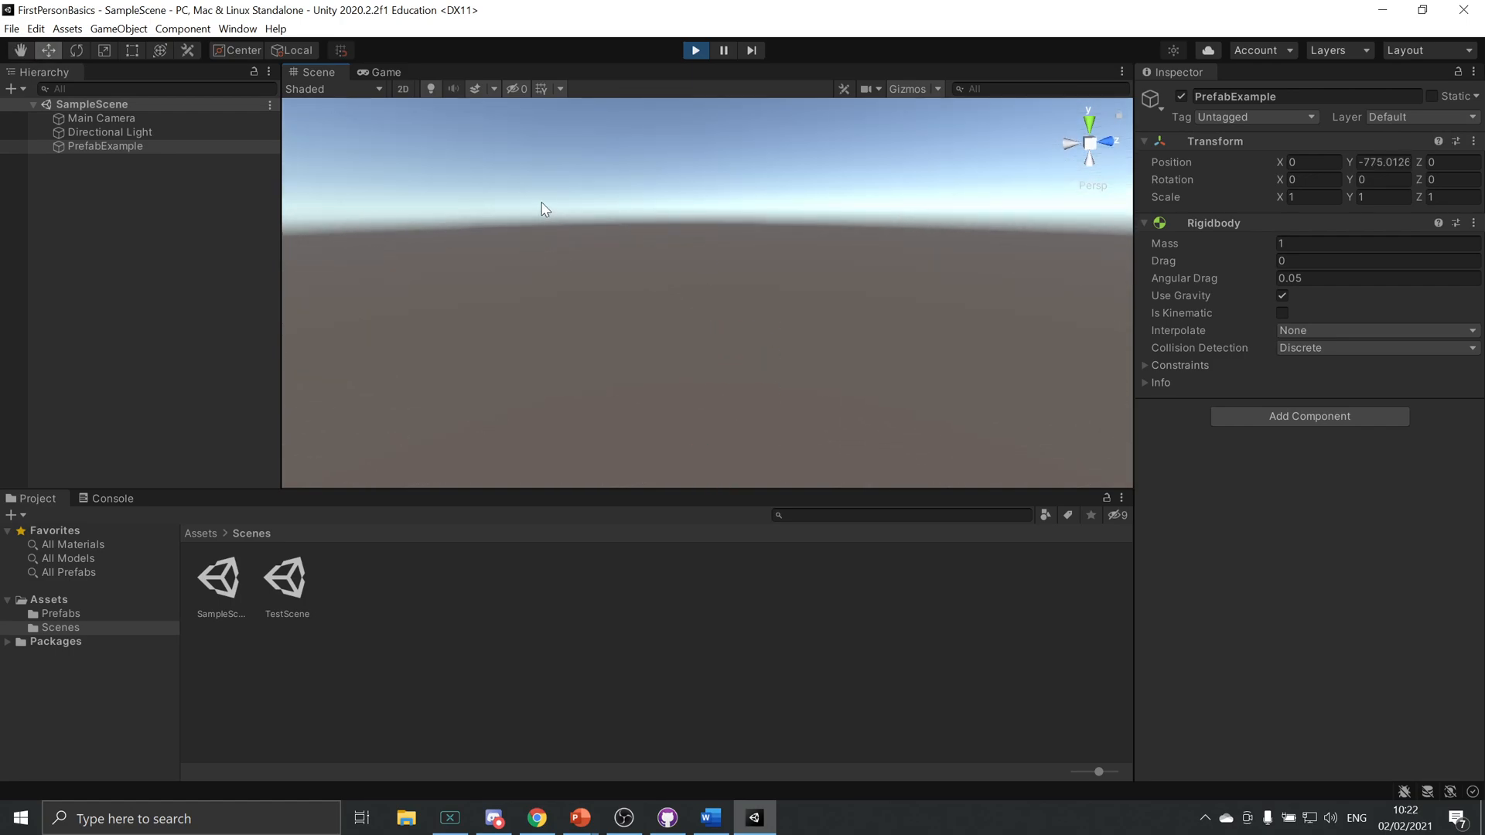
pyautogui.click(695, 50)
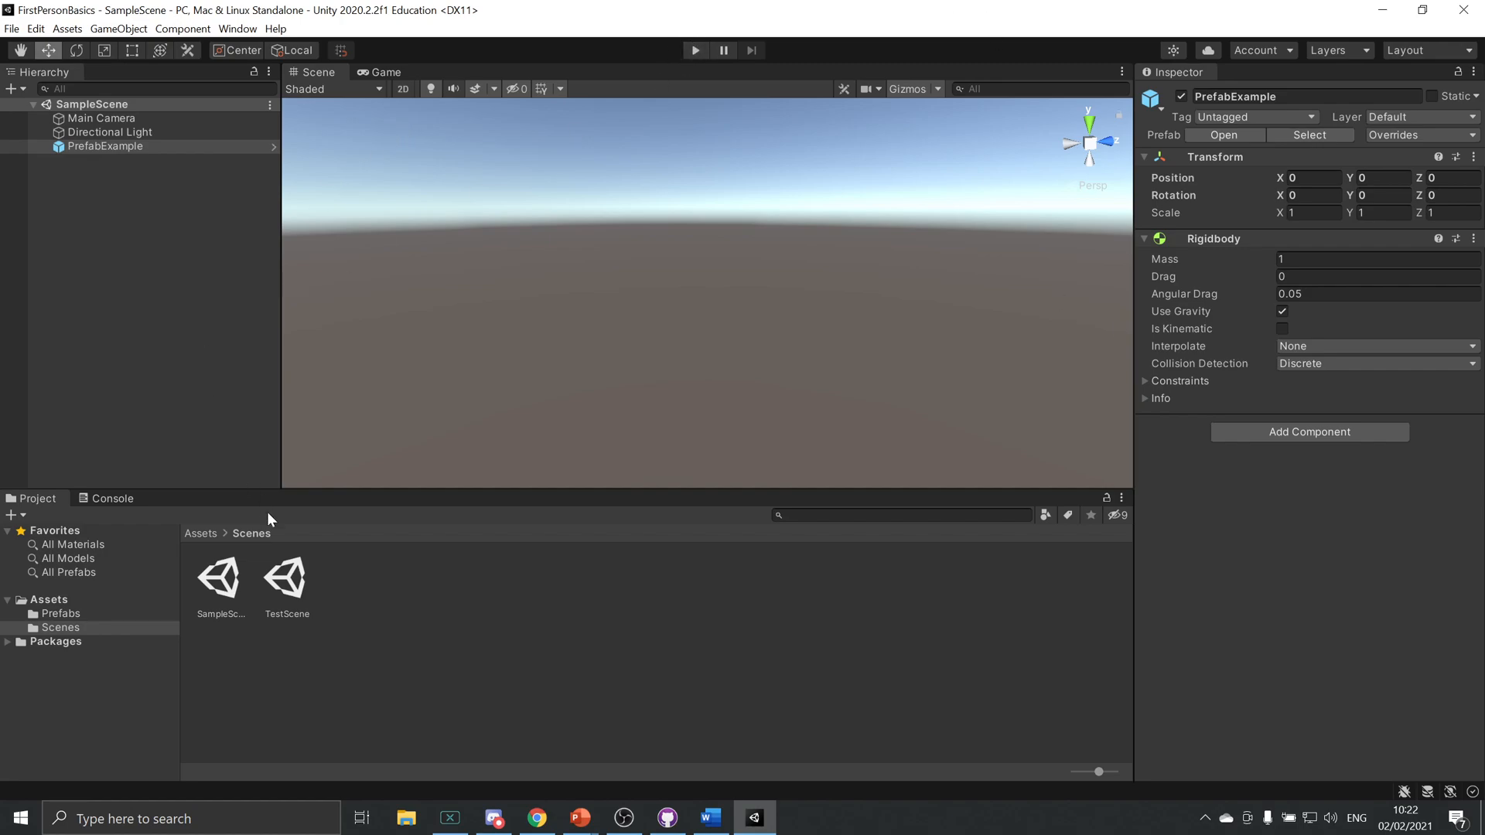
# Open TestScene and delete its PrefabExample instance.
pyautogui.doubleClick(302, 582)
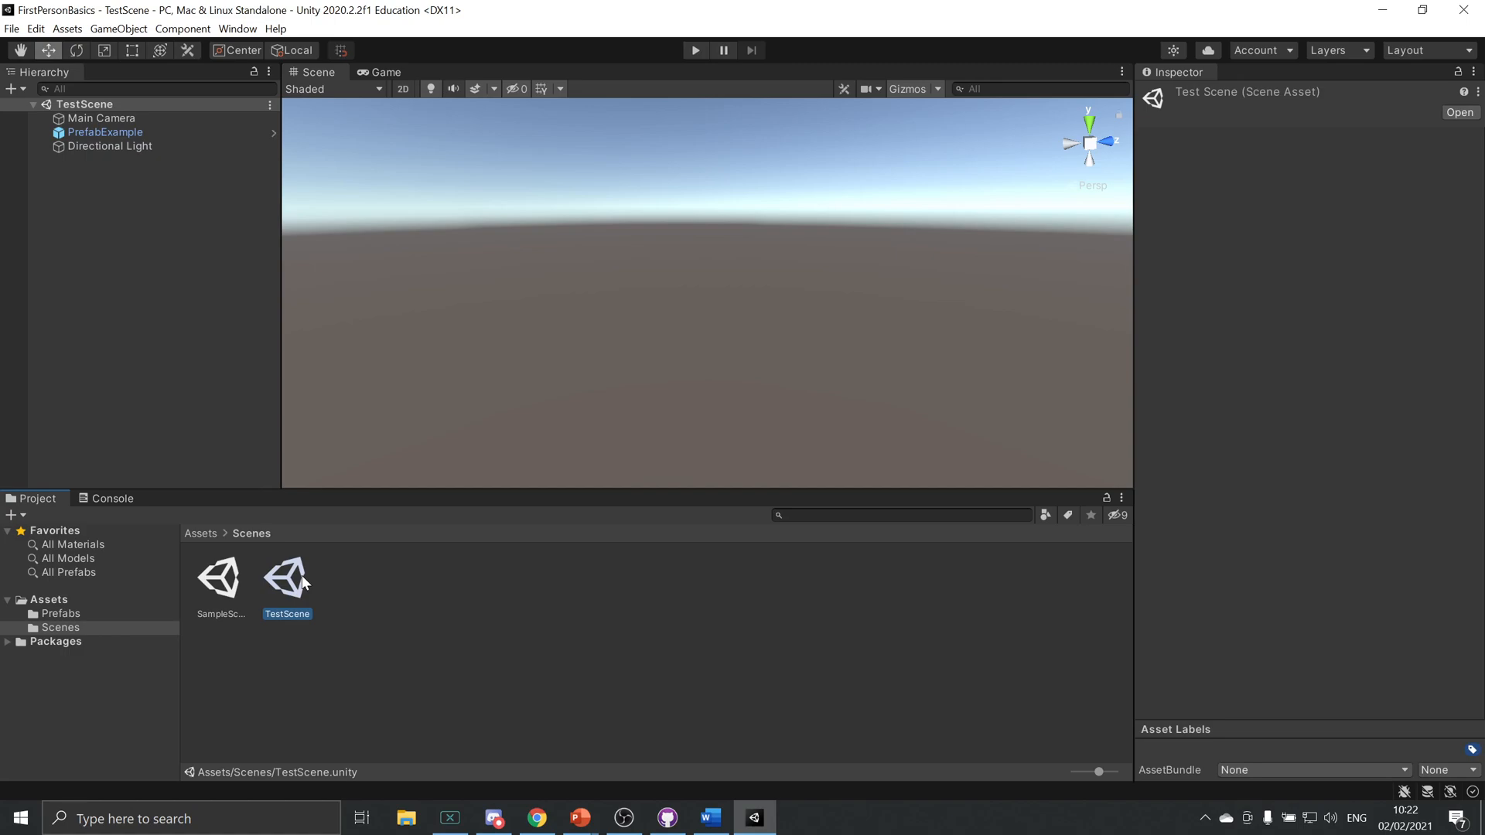
pyautogui.click(171, 135)
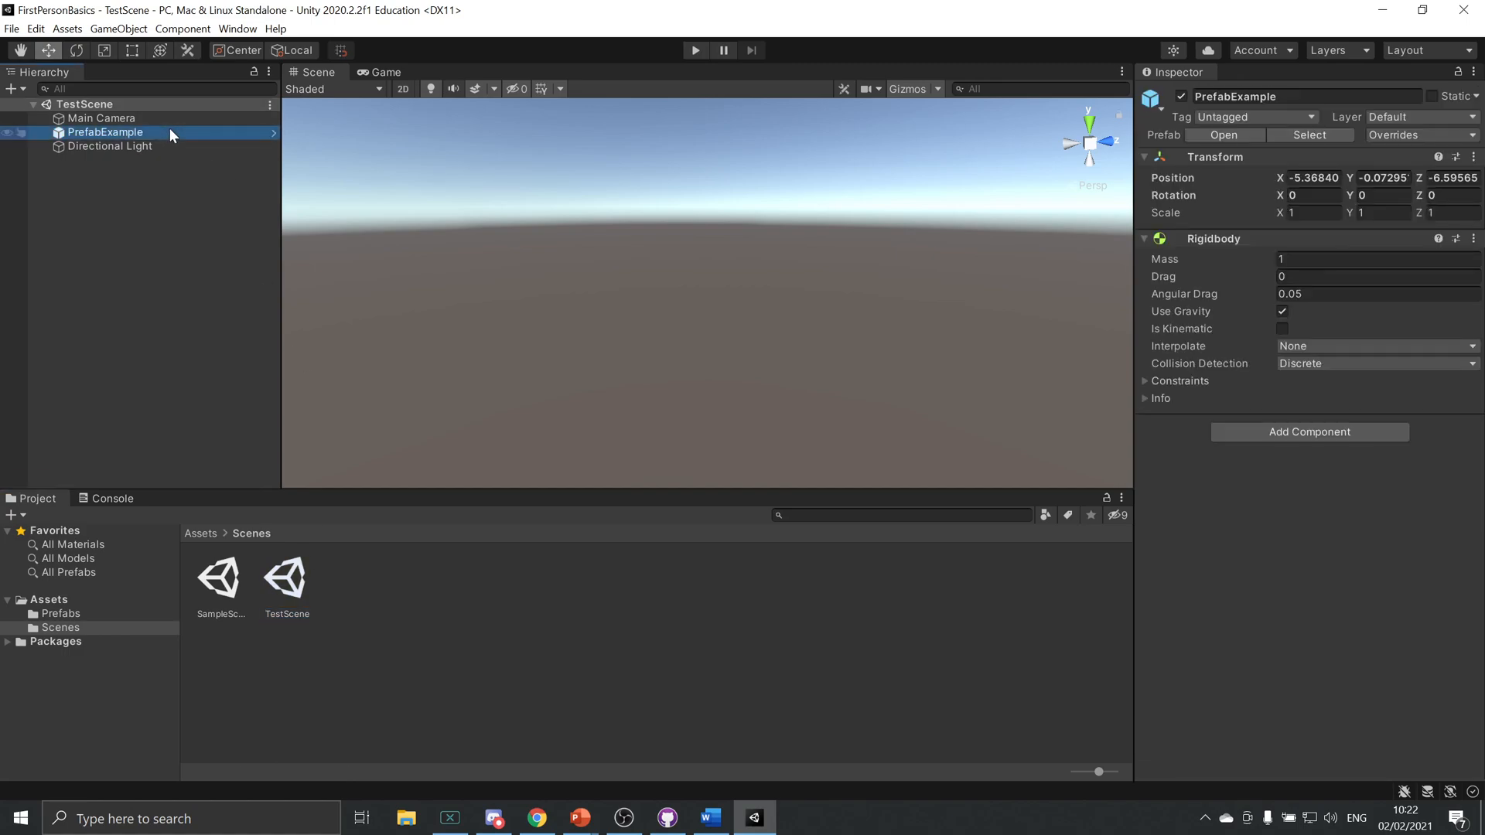
pyautogui.press('Delete')
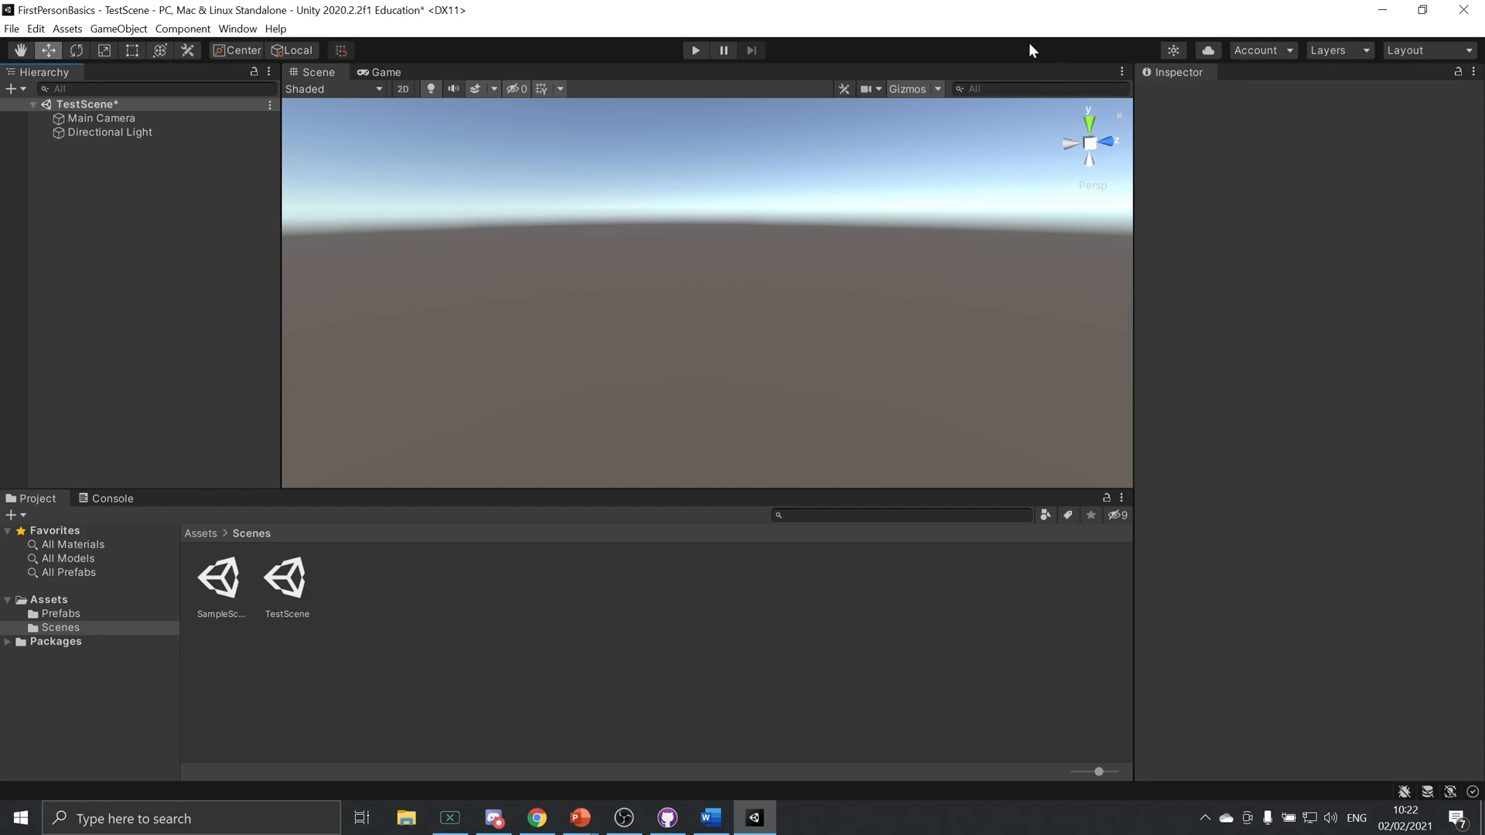
# Compare the Game and Scene views of TestScene while starting and stopping Play mode.
pyautogui.click(385, 71)
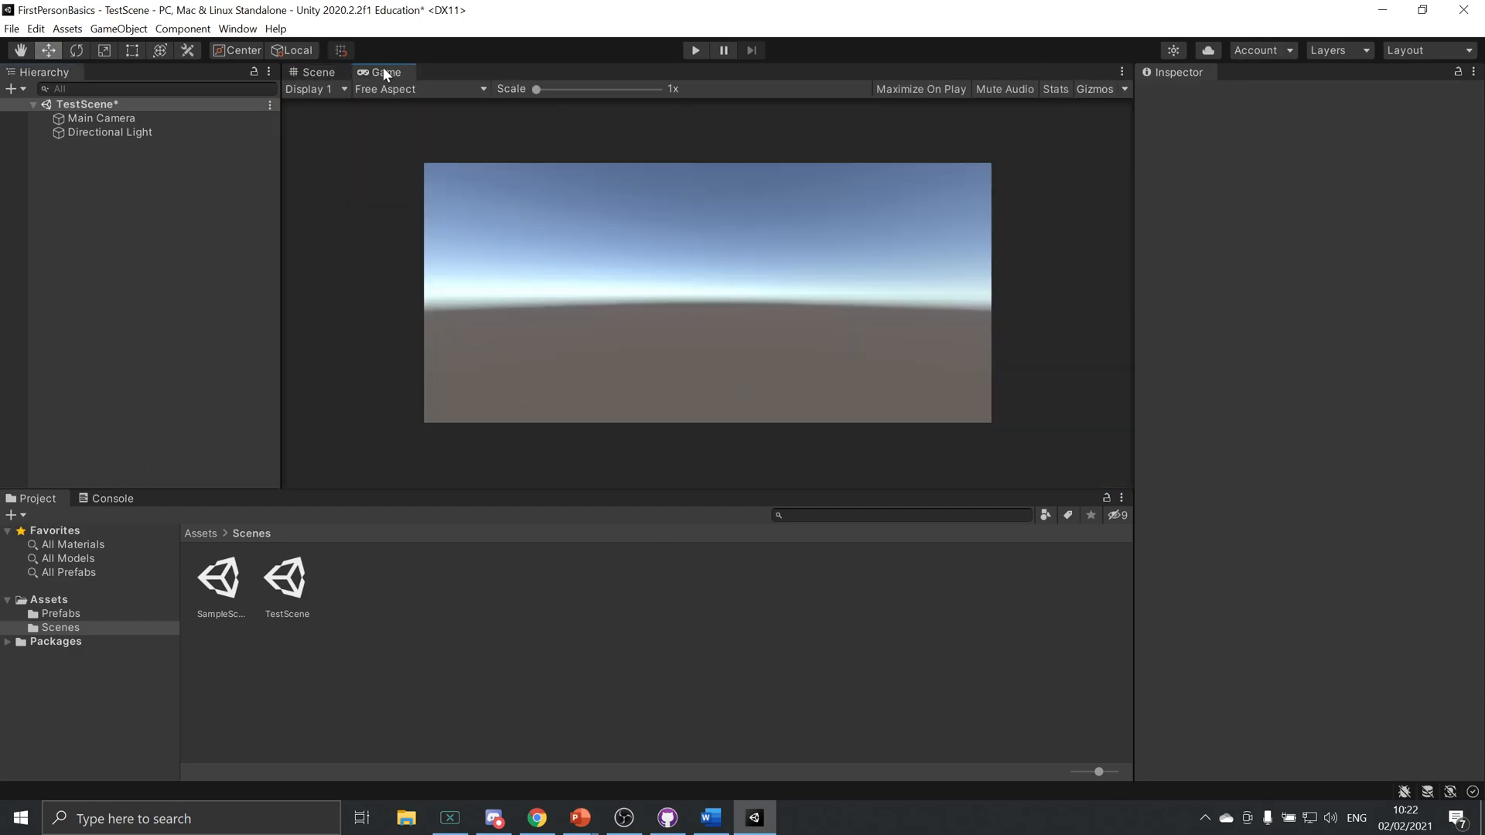
pyautogui.click(696, 50)
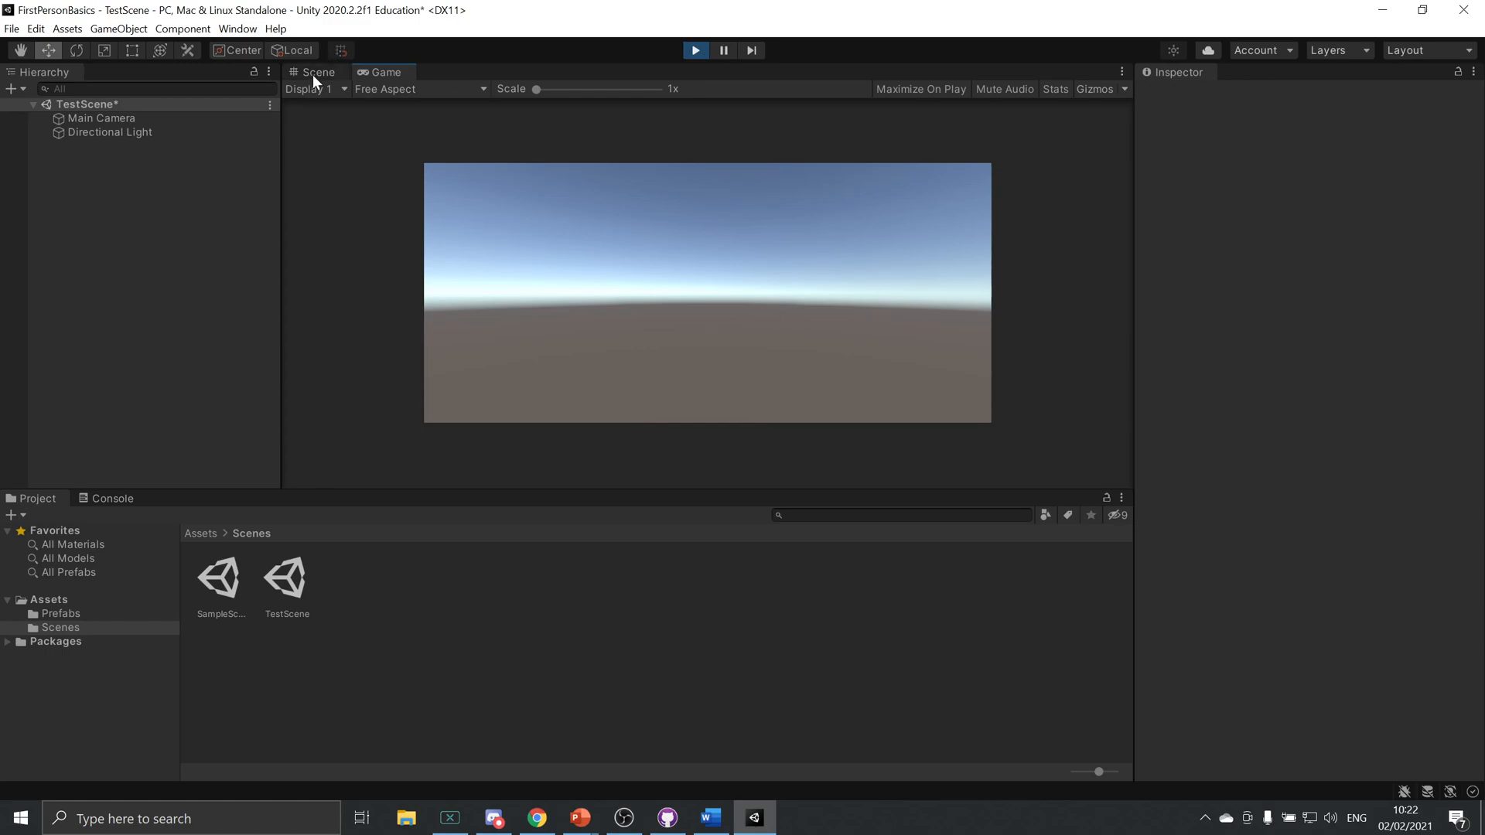
pyautogui.click(314, 72)
pyautogui.click(695, 51)
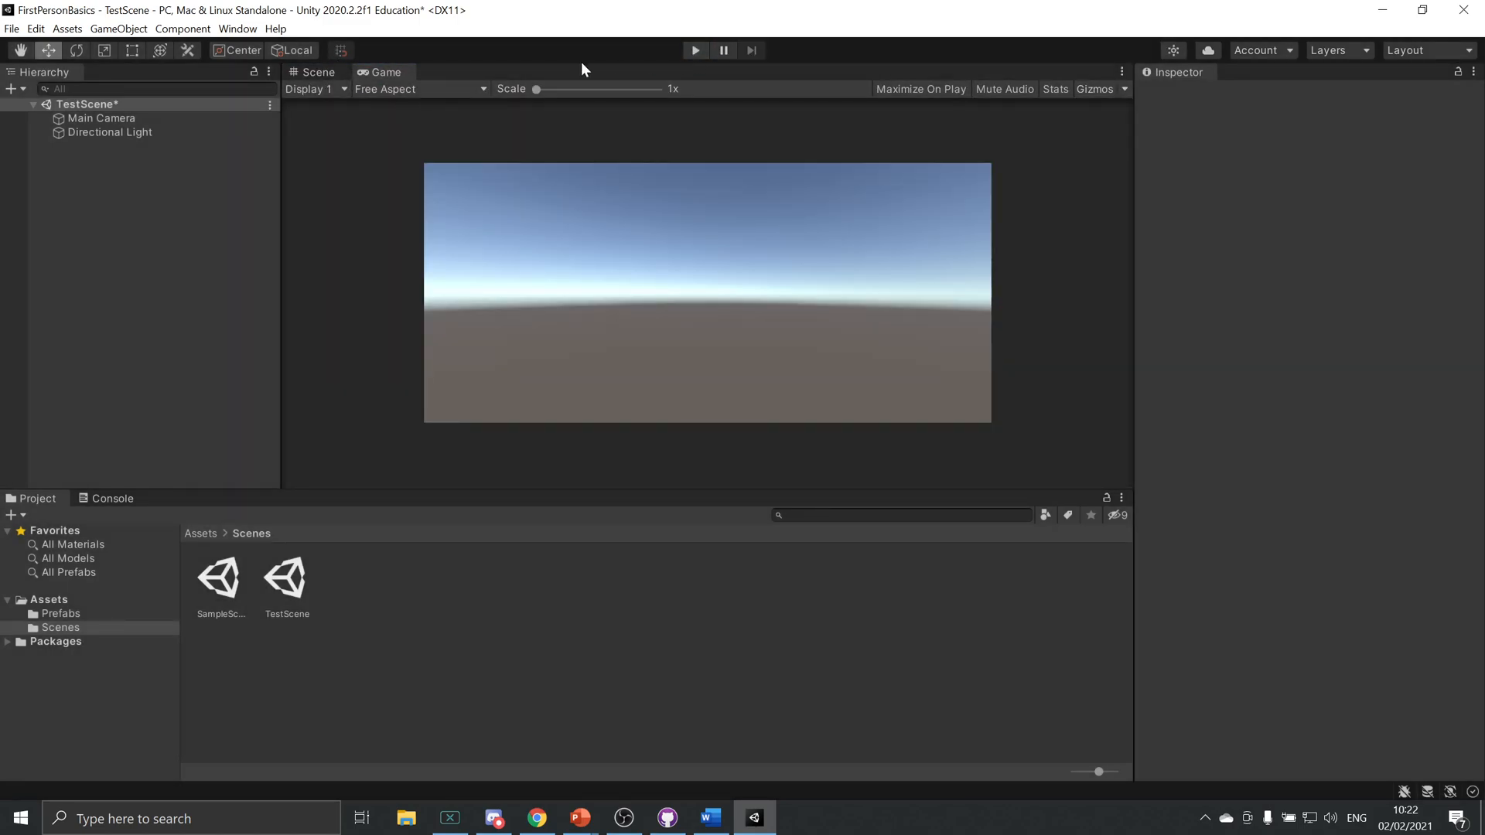
pyautogui.click(333, 72)
pyautogui.click(693, 50)
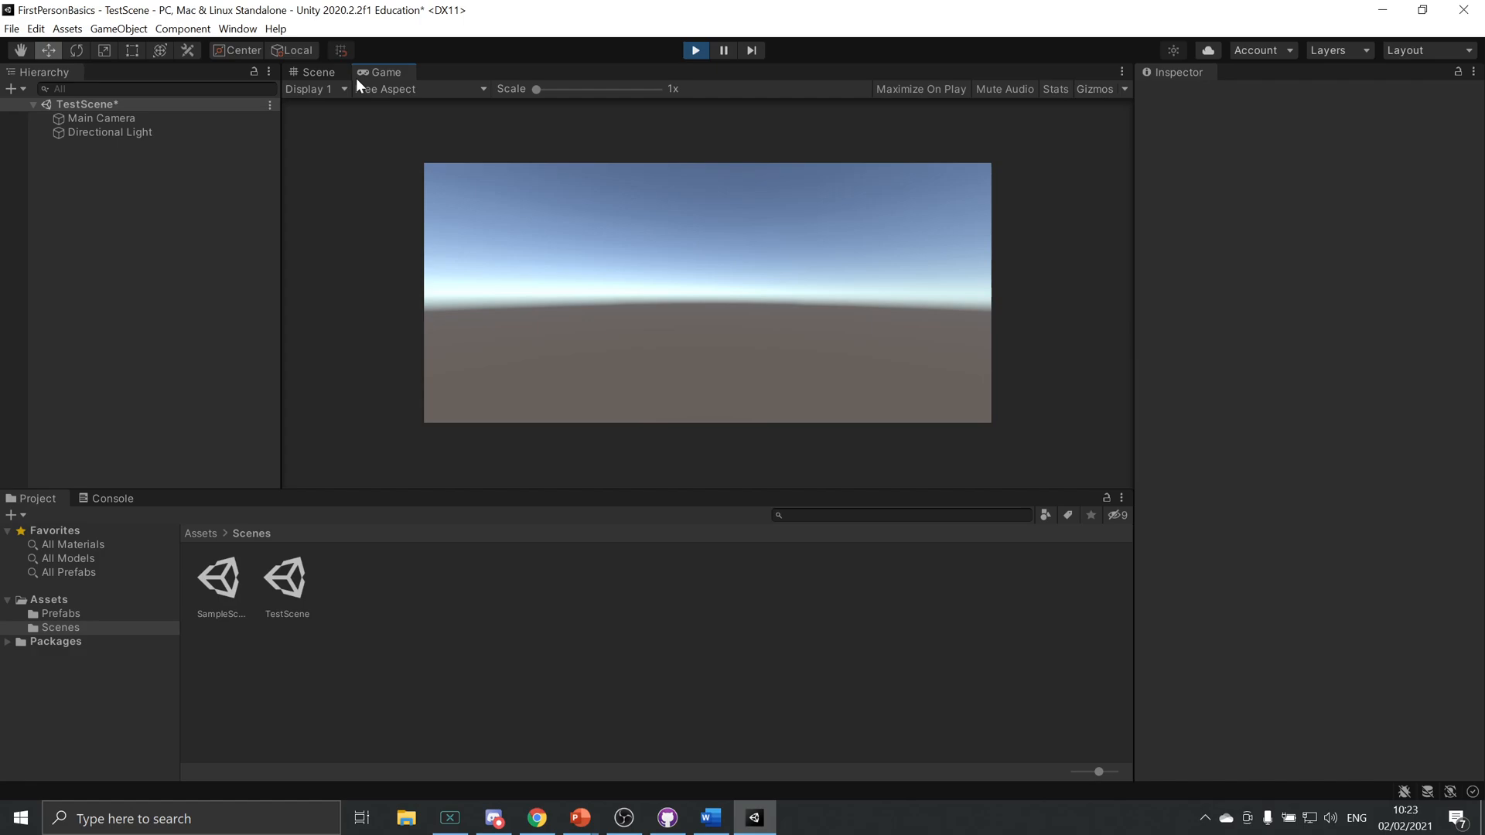
pyautogui.click(695, 50)
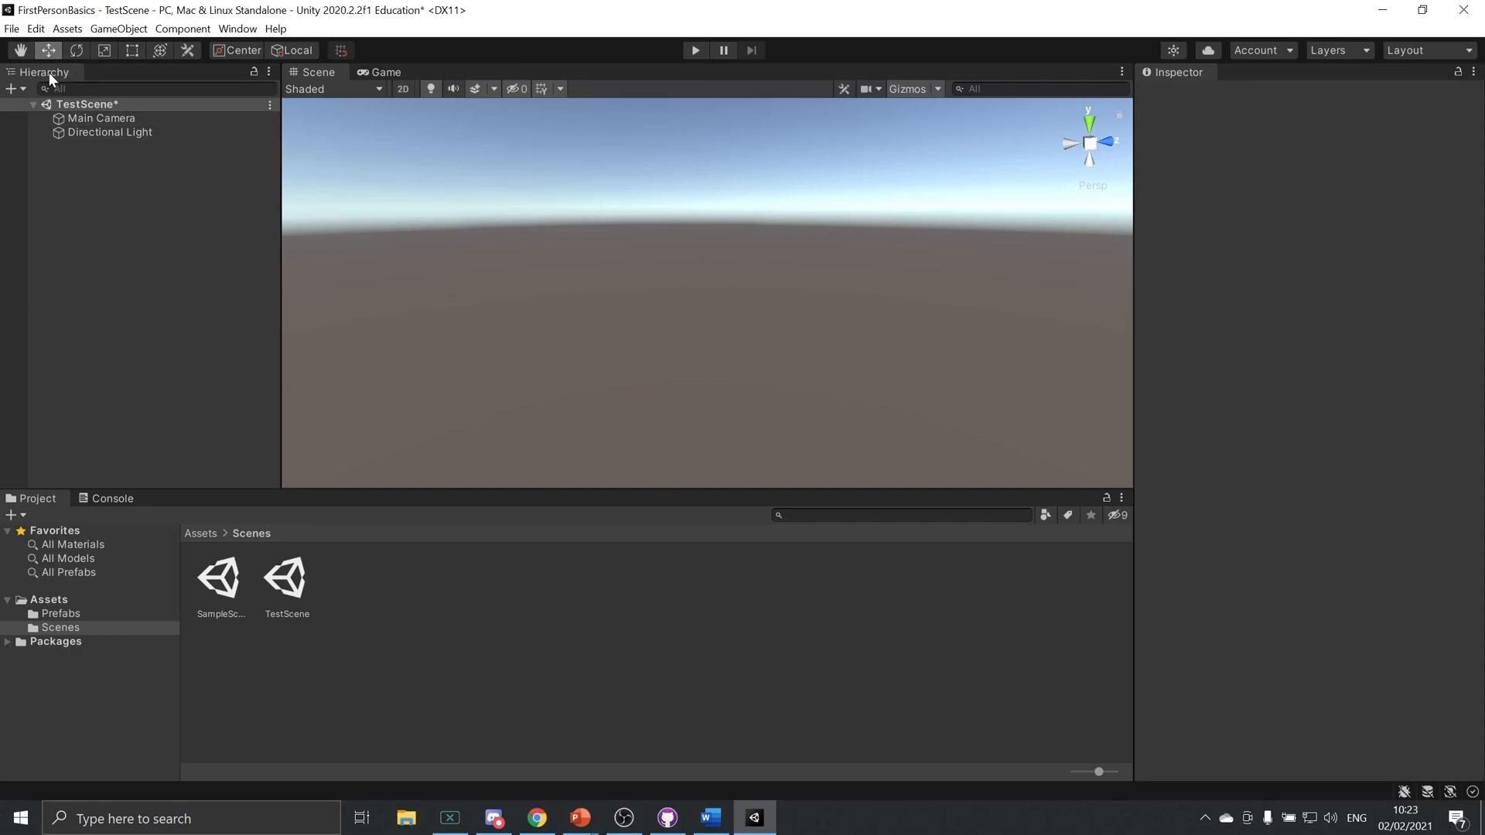
# Dock the Hierarchy beside the Inspector with the Project window beneath it, and set the Project window to One Column Layout.
pyautogui.moveTo(41, 68); pyautogui.dragTo(1143, 153)
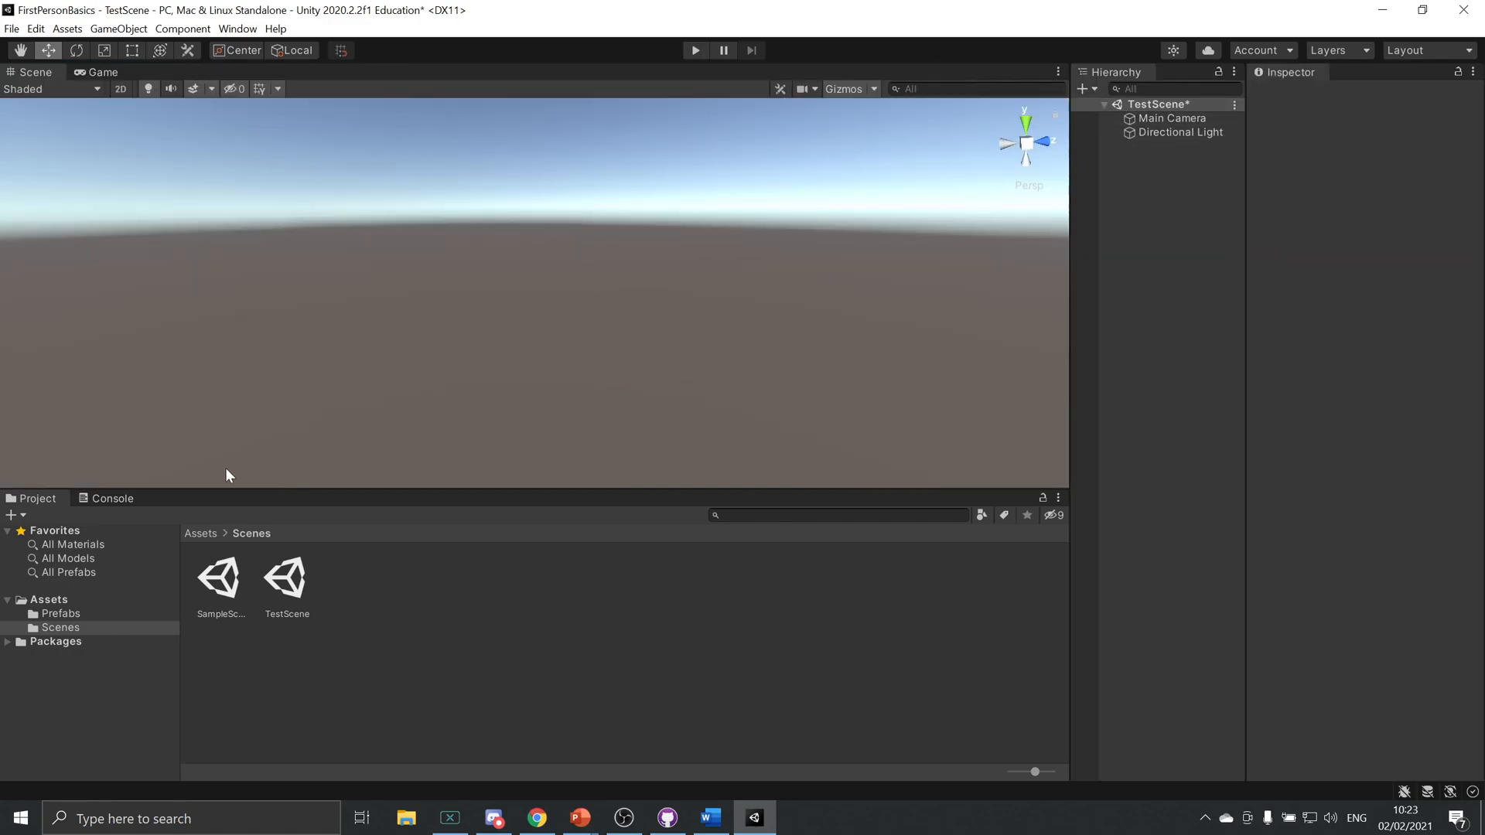
pyautogui.moveTo(36, 497); pyautogui.dragTo(1151, 635)
pyautogui.moveTo(1129, 543); pyautogui.dragTo(1128, 474)
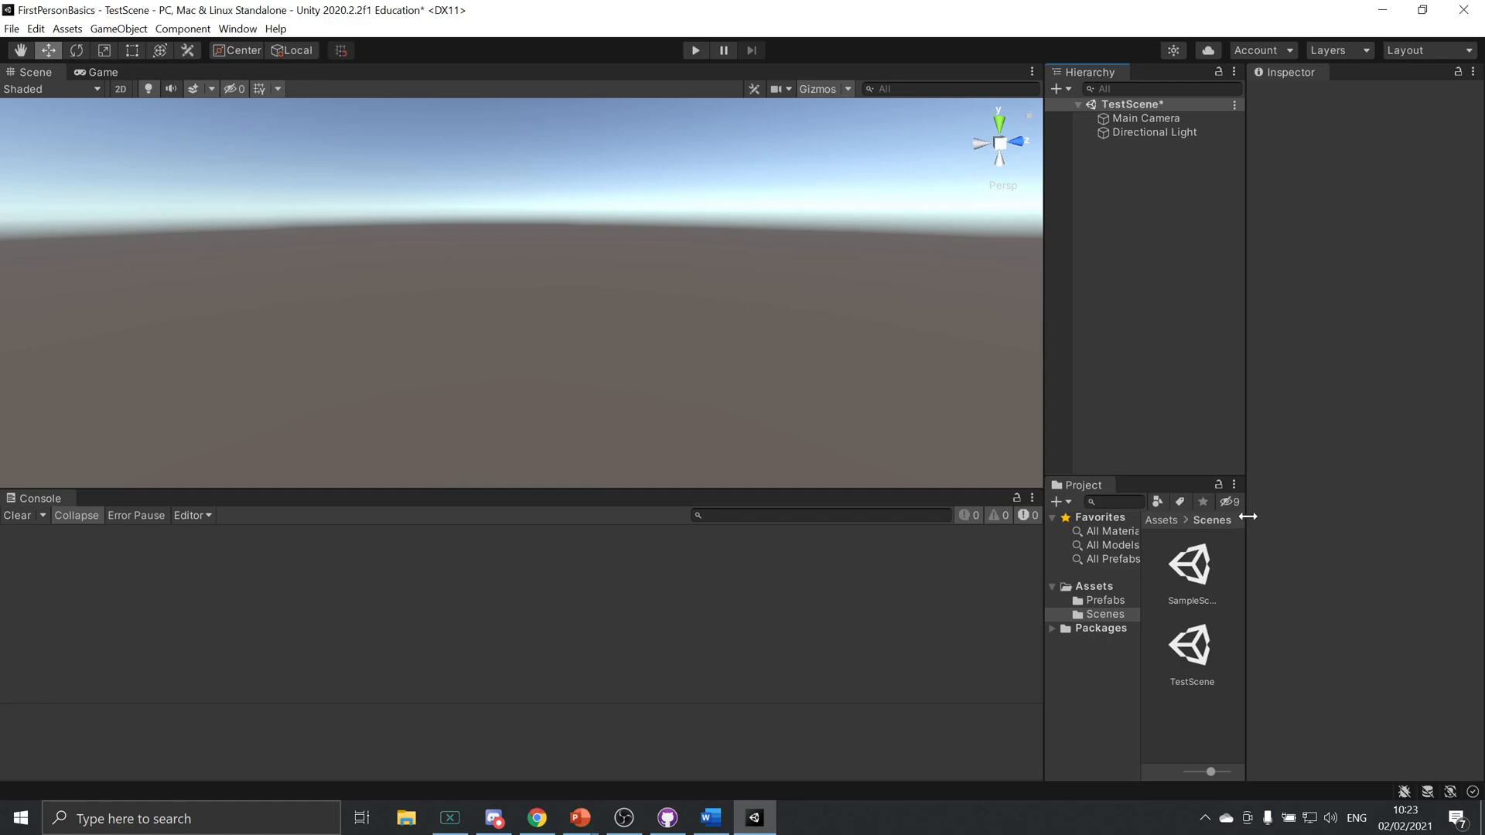
pyautogui.click(1235, 485)
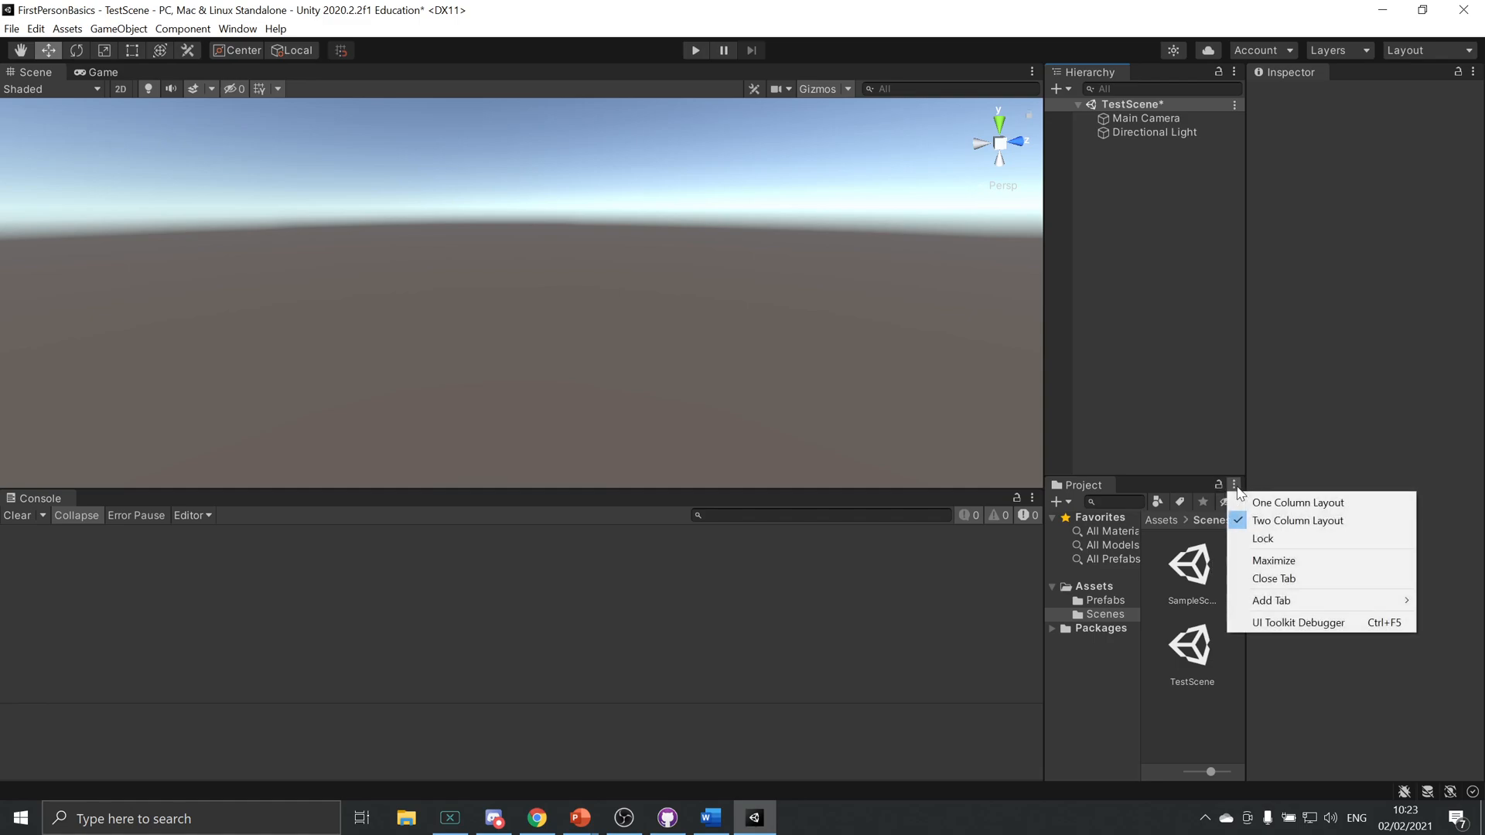
pyautogui.click(1280, 504)
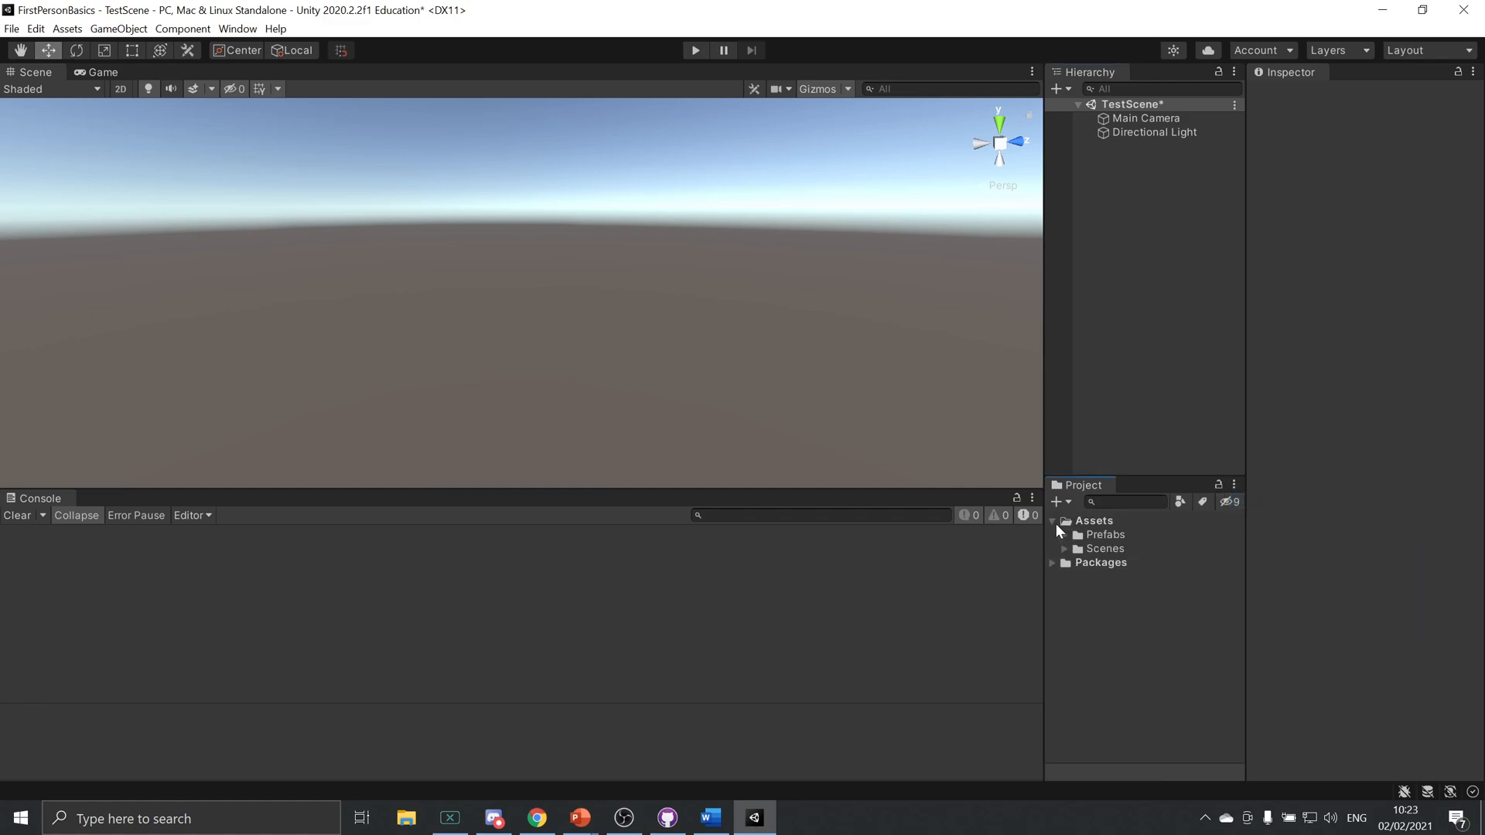
# Expand the Prefabs and Scenes folders under Assets in the Project window.
pyautogui.click(1052, 563)
pyautogui.click(1052, 563)
pyautogui.click(1066, 535)
pyautogui.click(1065, 558)
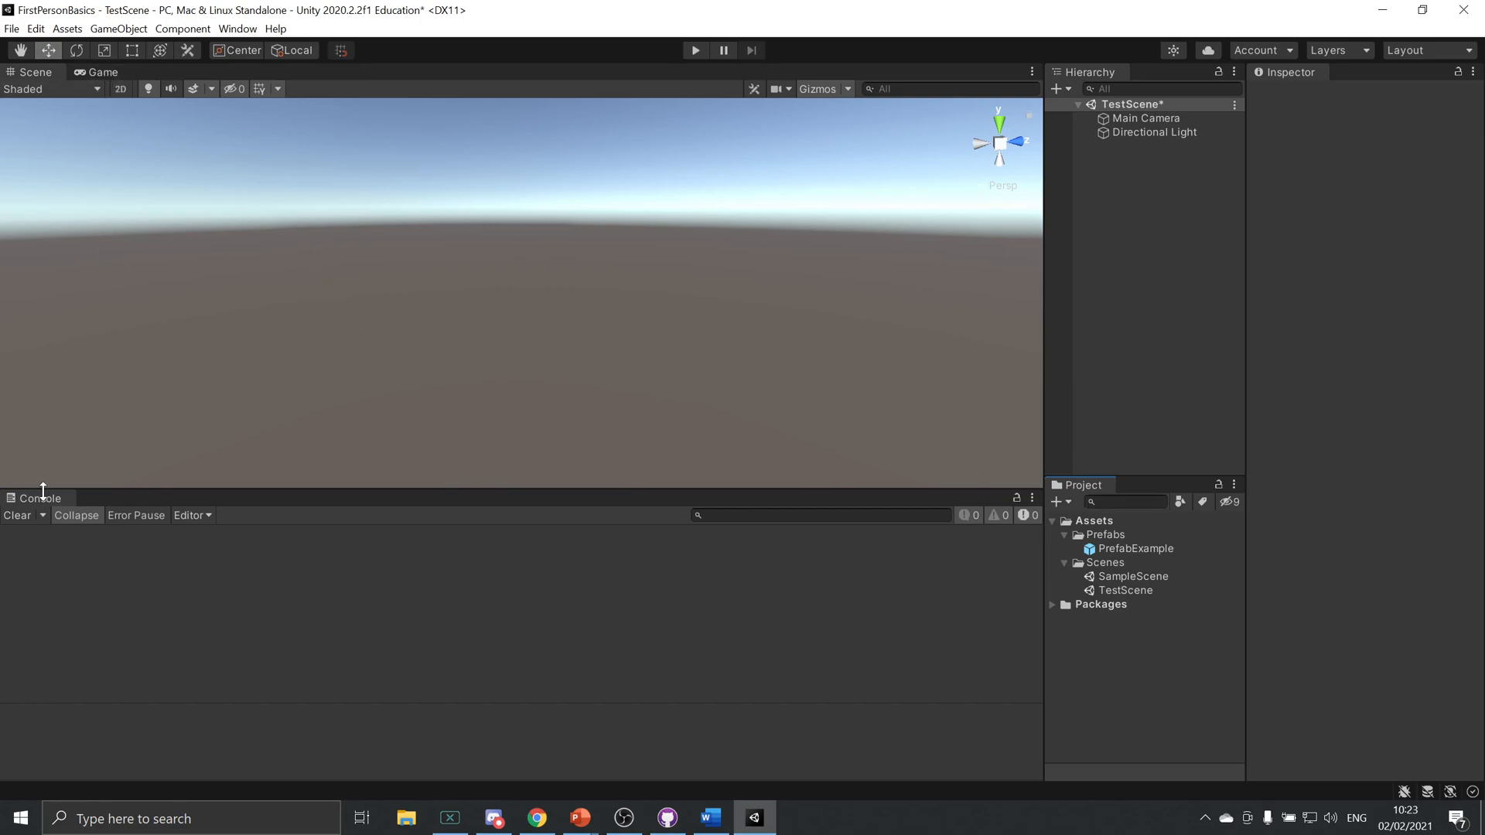
# Dock the Game view beside the Scene view, place the Console beneath the Game view, and widen that column slightly.
pyautogui.moveTo(98, 72); pyautogui.dragTo(907, 304)
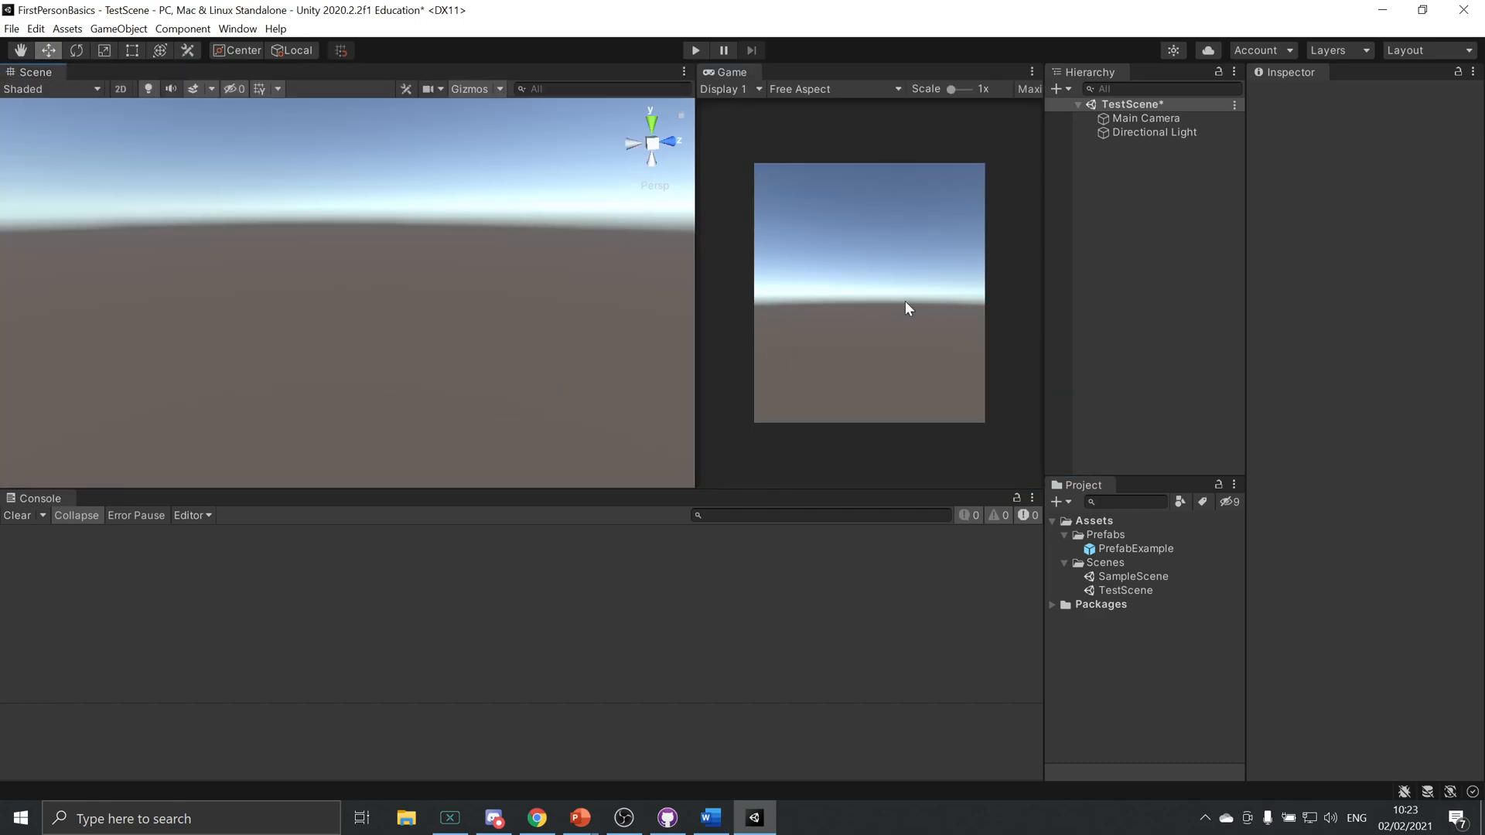
pyautogui.moveTo(598, 491); pyautogui.dragTo(598, 519)
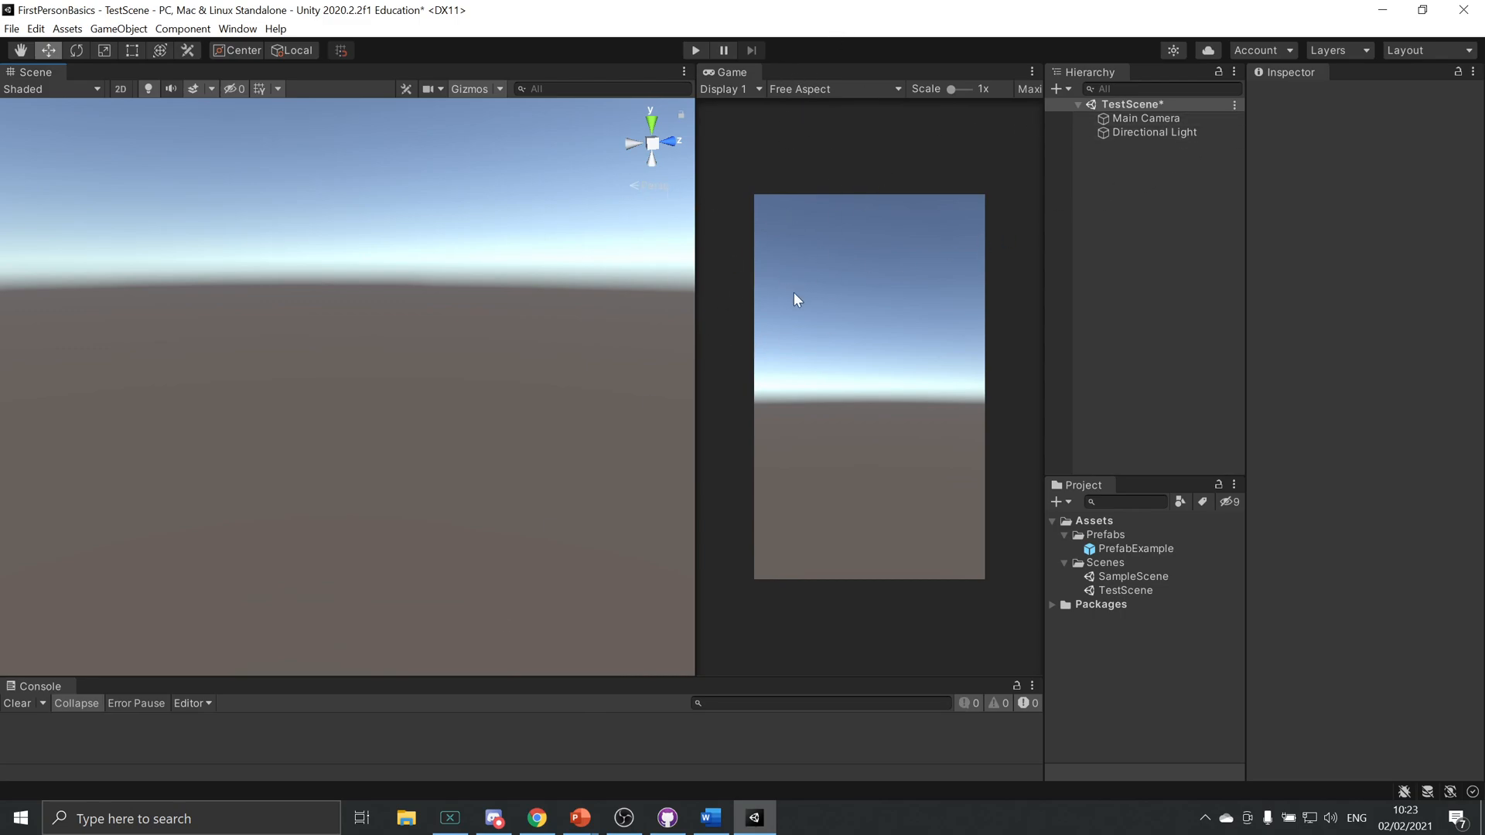
pyautogui.moveTo(73, 692); pyautogui.dragTo(812, 658)
pyautogui.moveTo(695, 523); pyautogui.dragTo(663, 524)
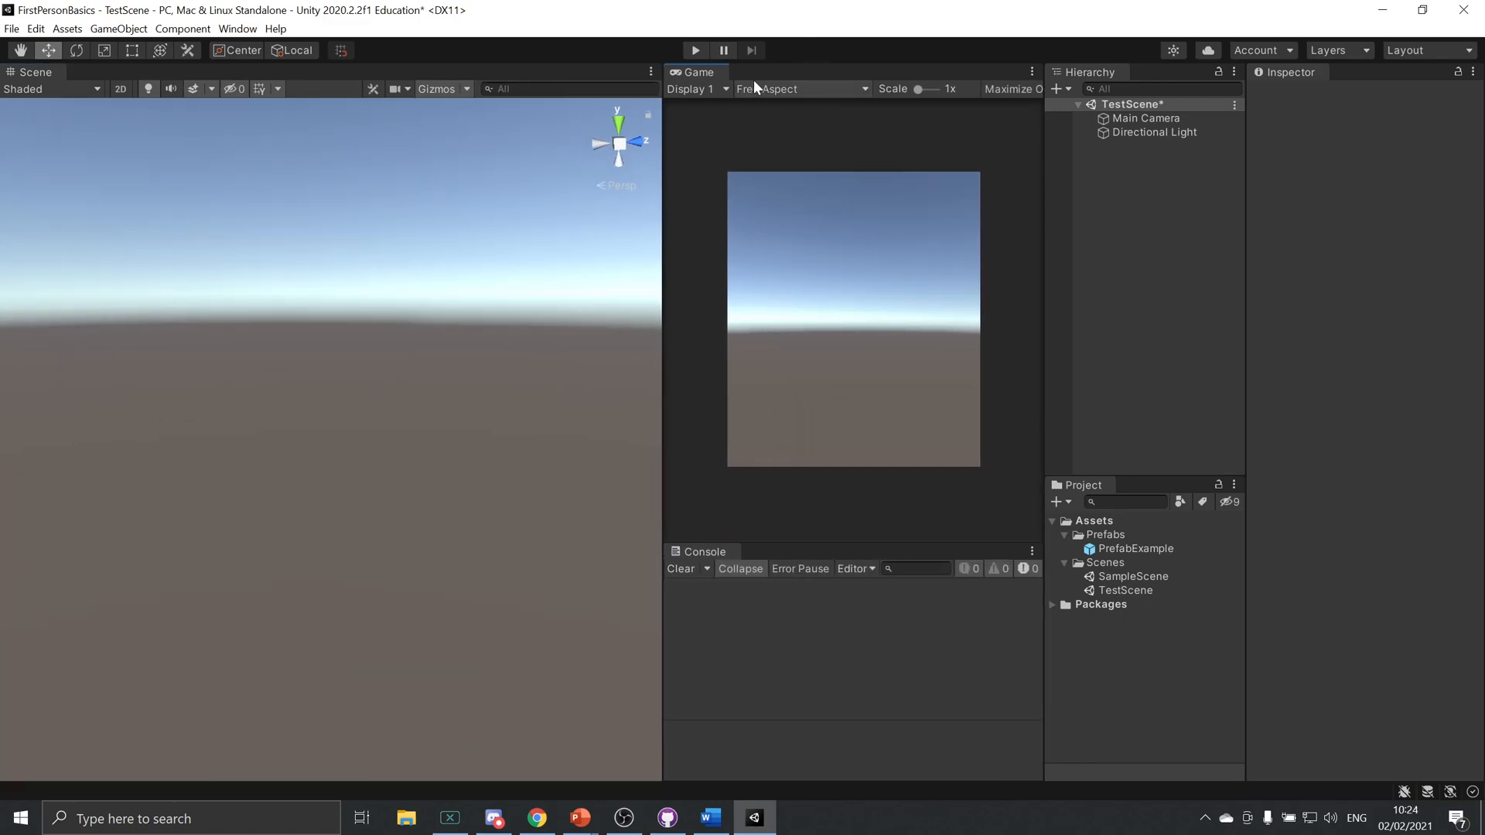
# Set the Game view's aspect ratio to 16:9 Aspect.
pyautogui.click(775, 87)
pyautogui.click(823, 166)
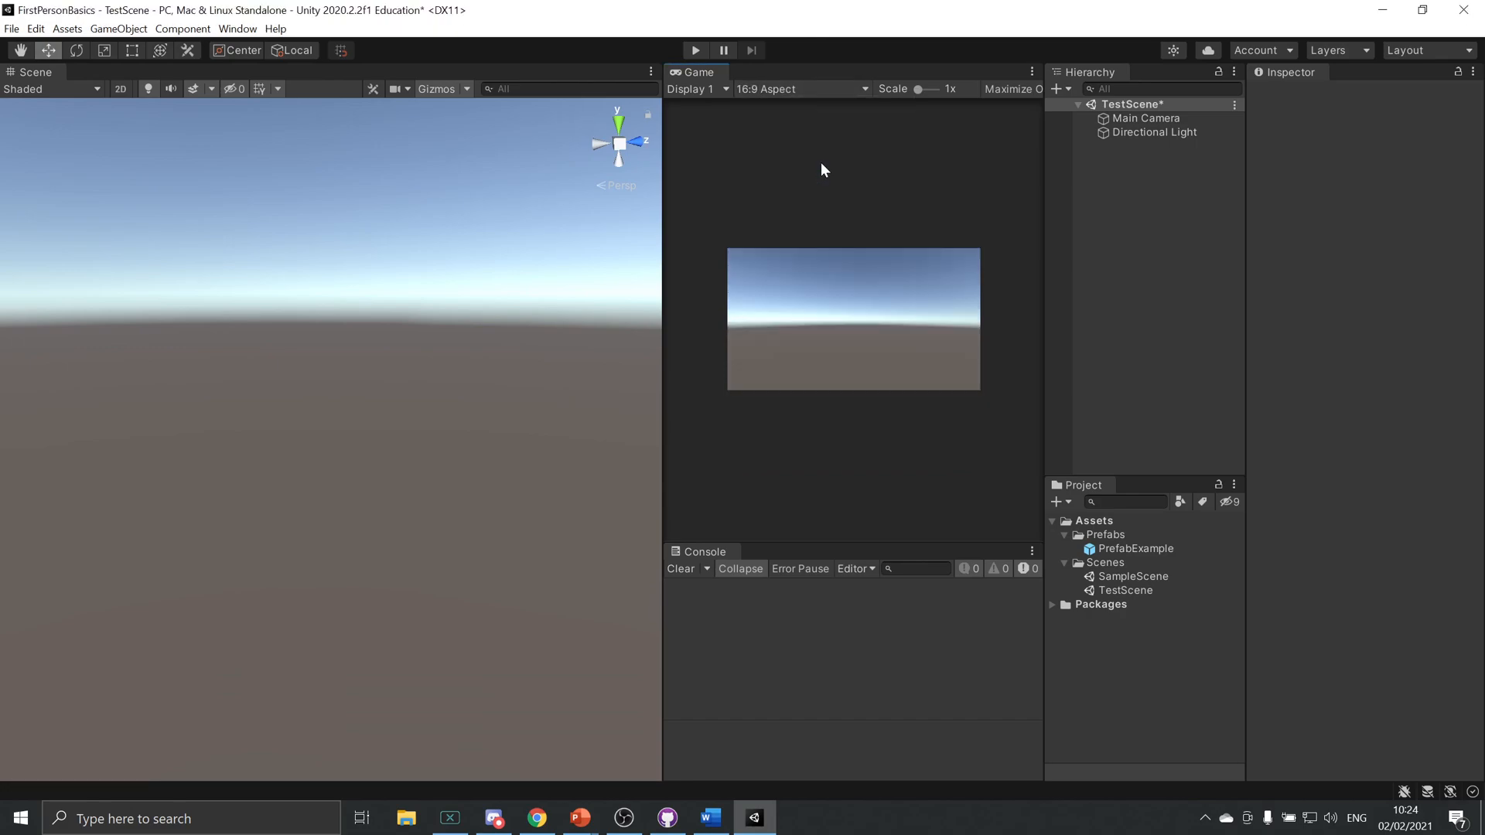
pyautogui.click(788, 92)
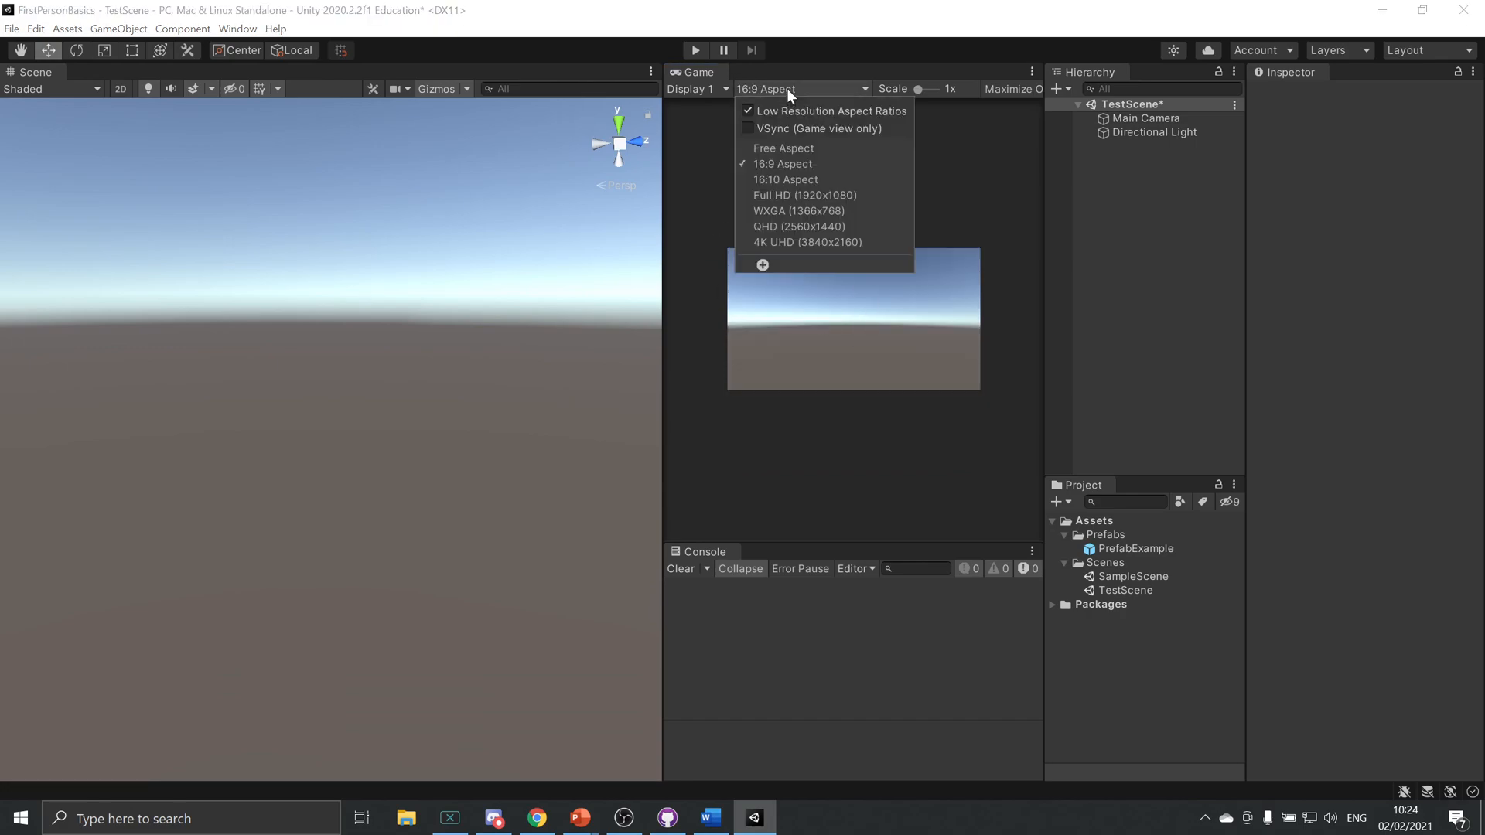
pyautogui.click(821, 68)
# Rotate the Main Camera to about 187 degrees around Z during Play mode, and stop playback to discard the rotation.
pyautogui.click(695, 50)
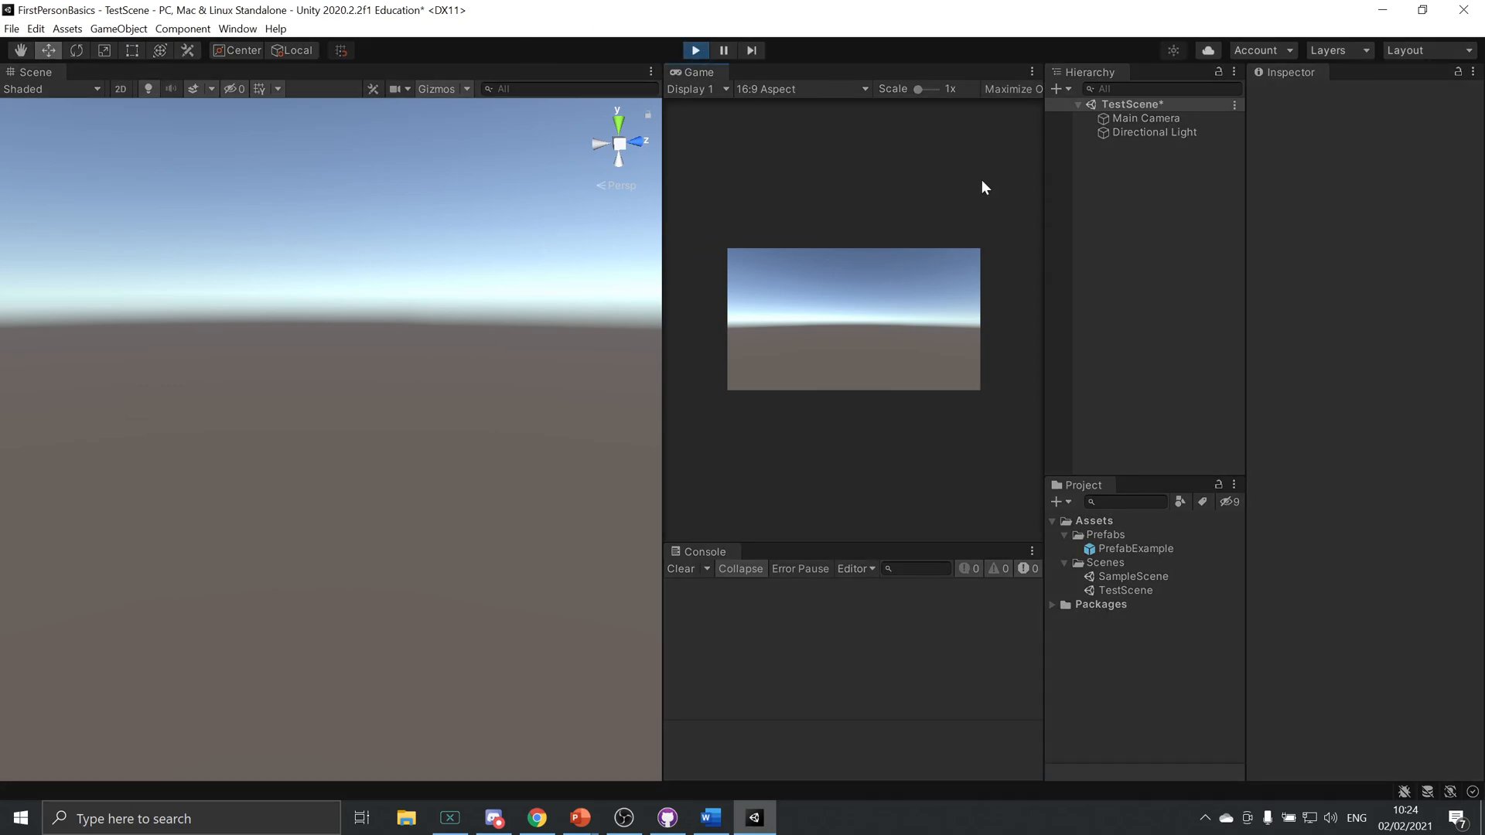
pyautogui.click(695, 50)
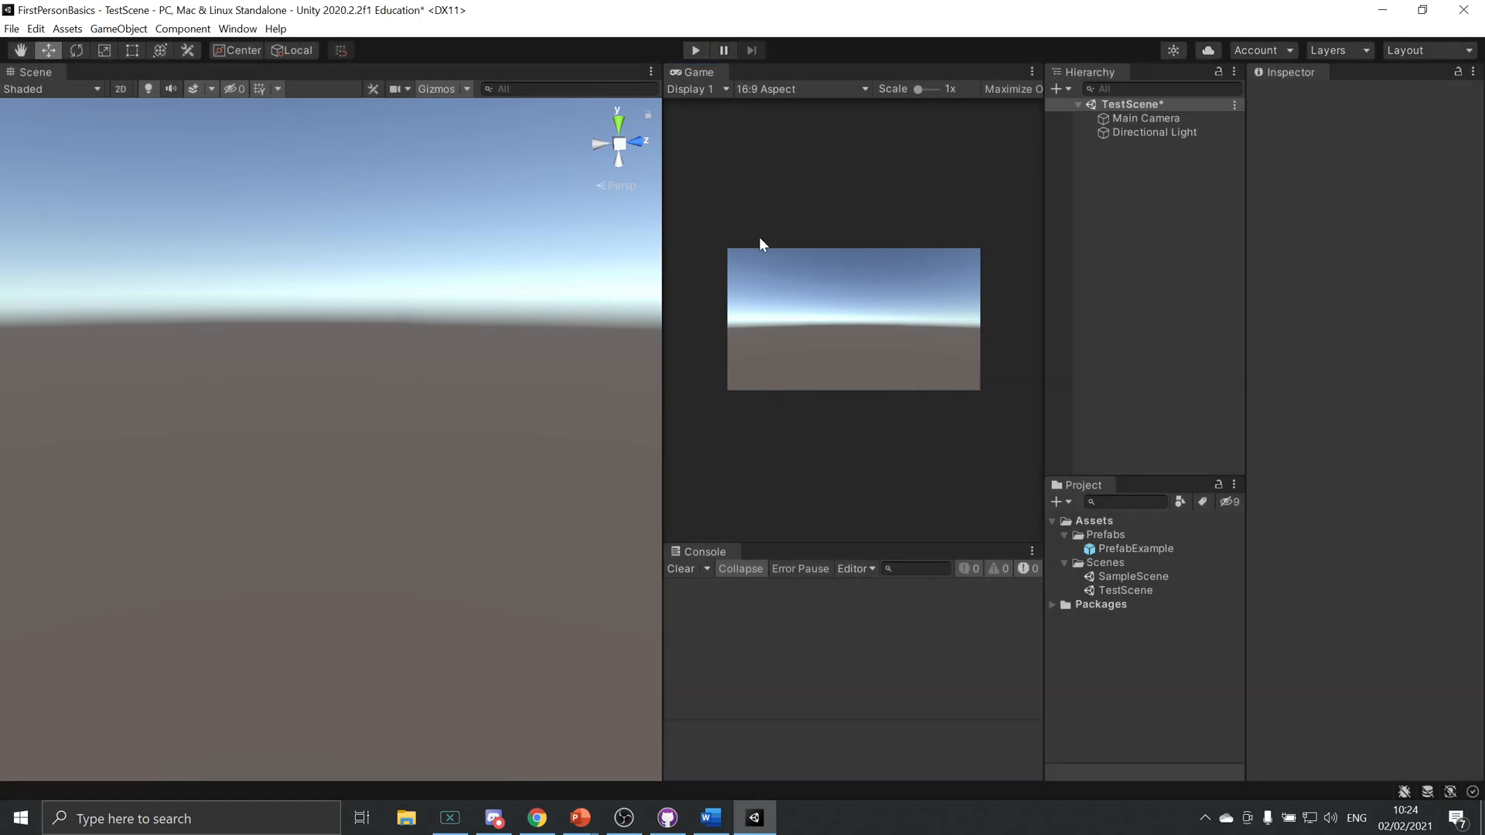
pyautogui.click(694, 50)
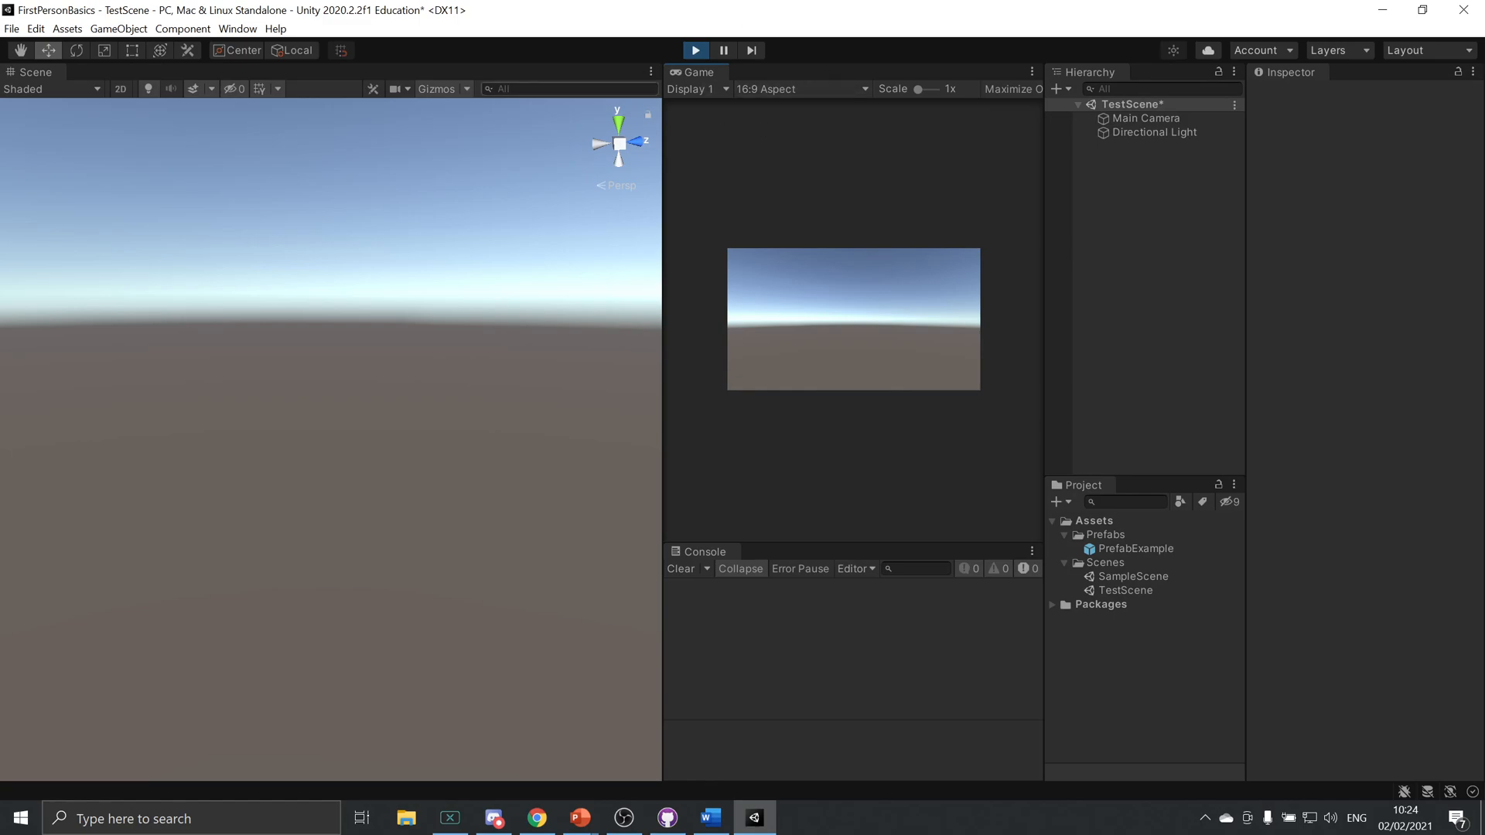
pyautogui.click(1218, 118)
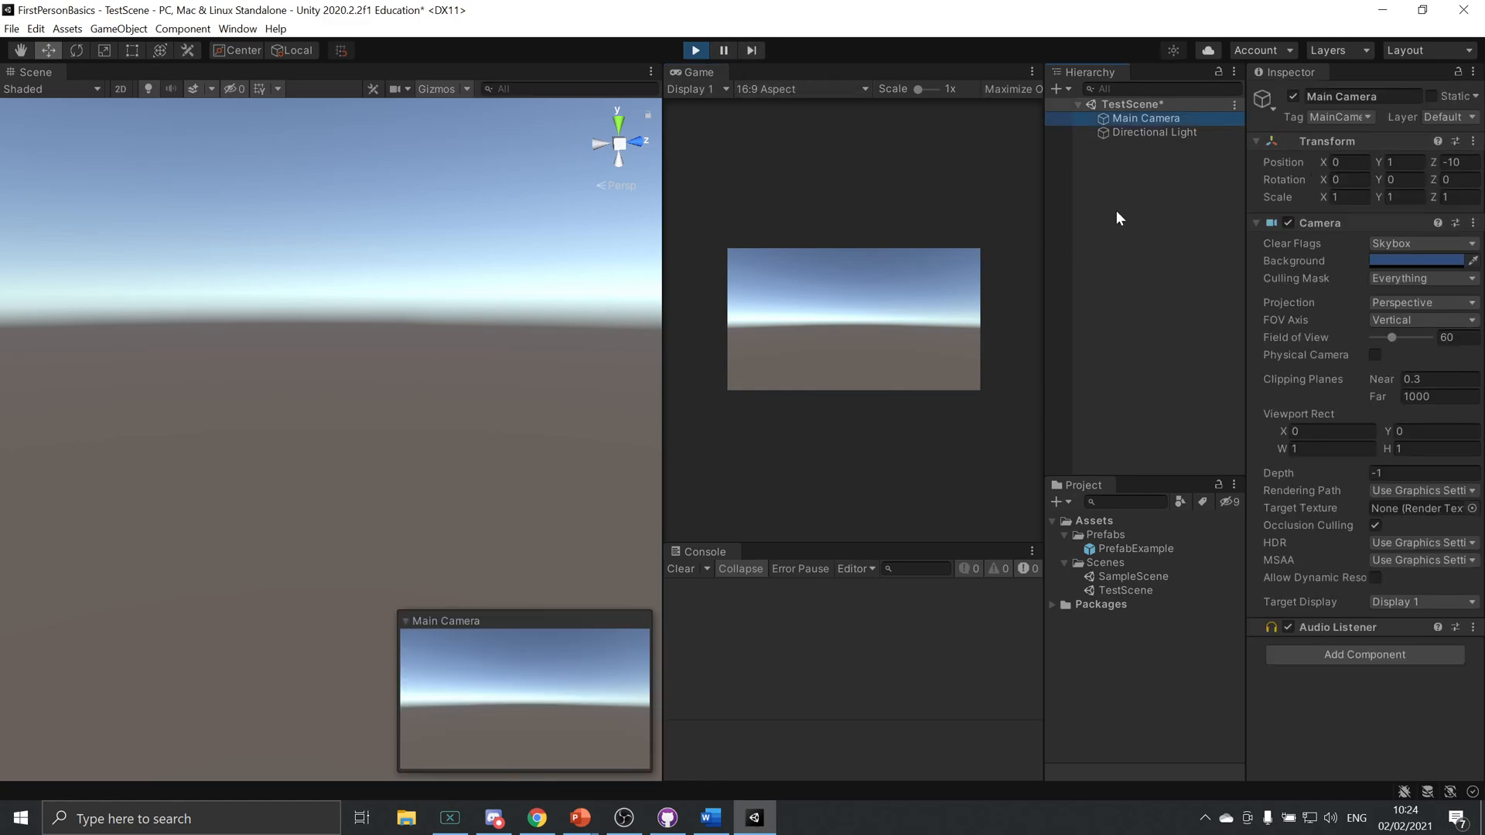
pyautogui.click(76, 49)
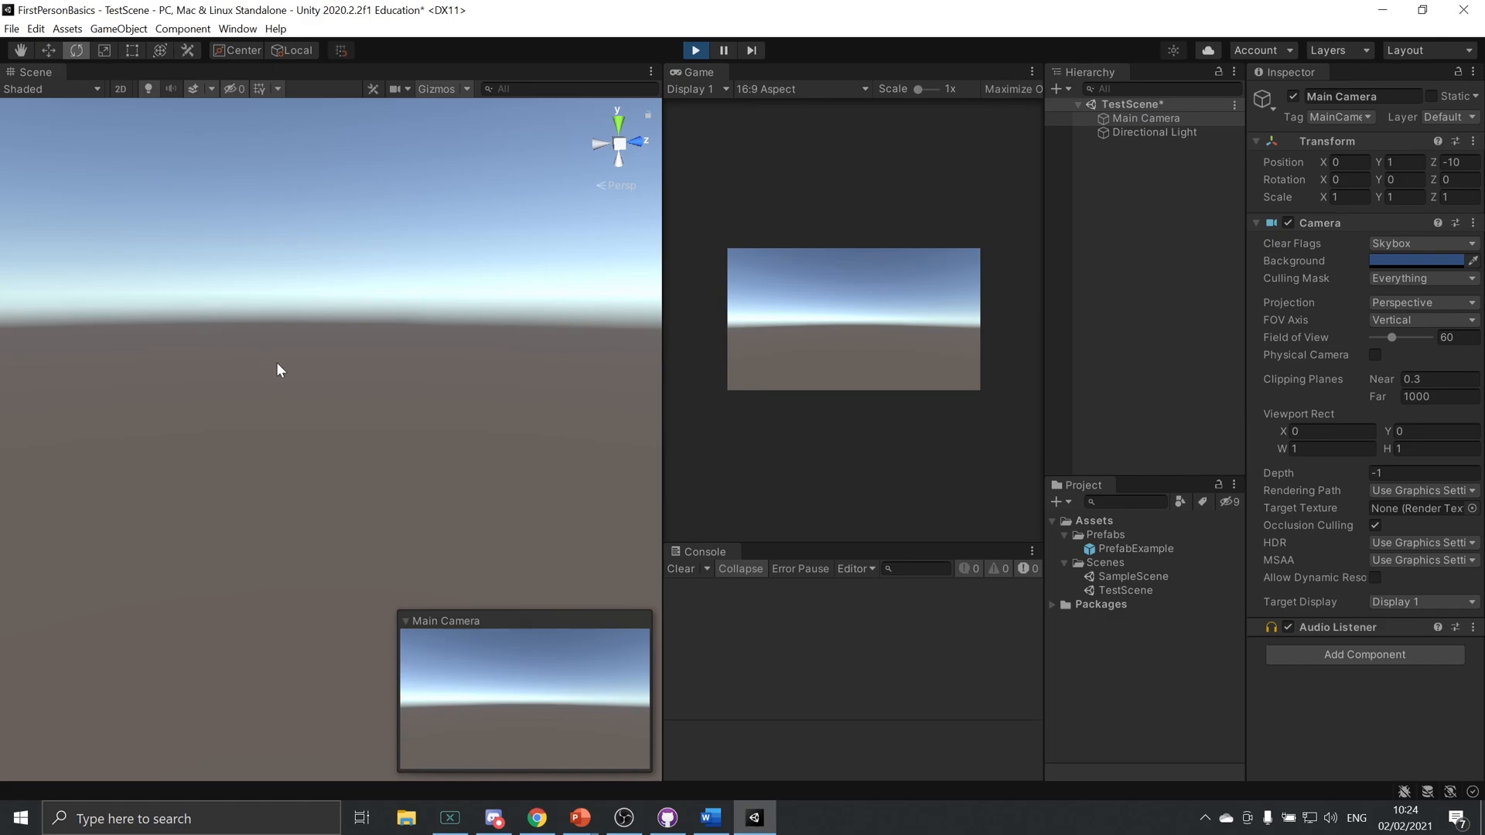
pyautogui.moveTo(342, 393); pyautogui.dragTo(263, 53)
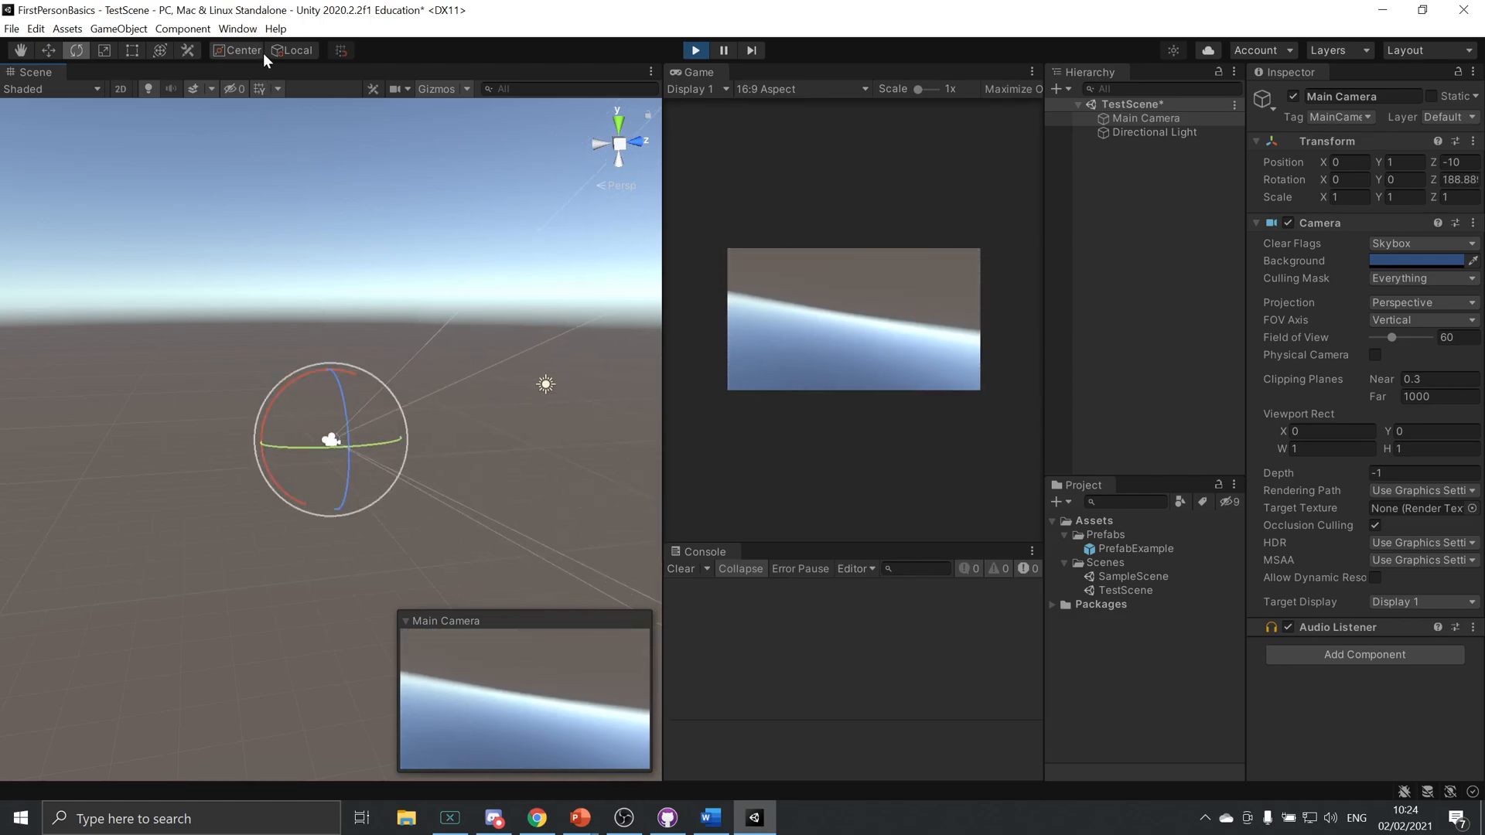
pyautogui.click(703, 54)
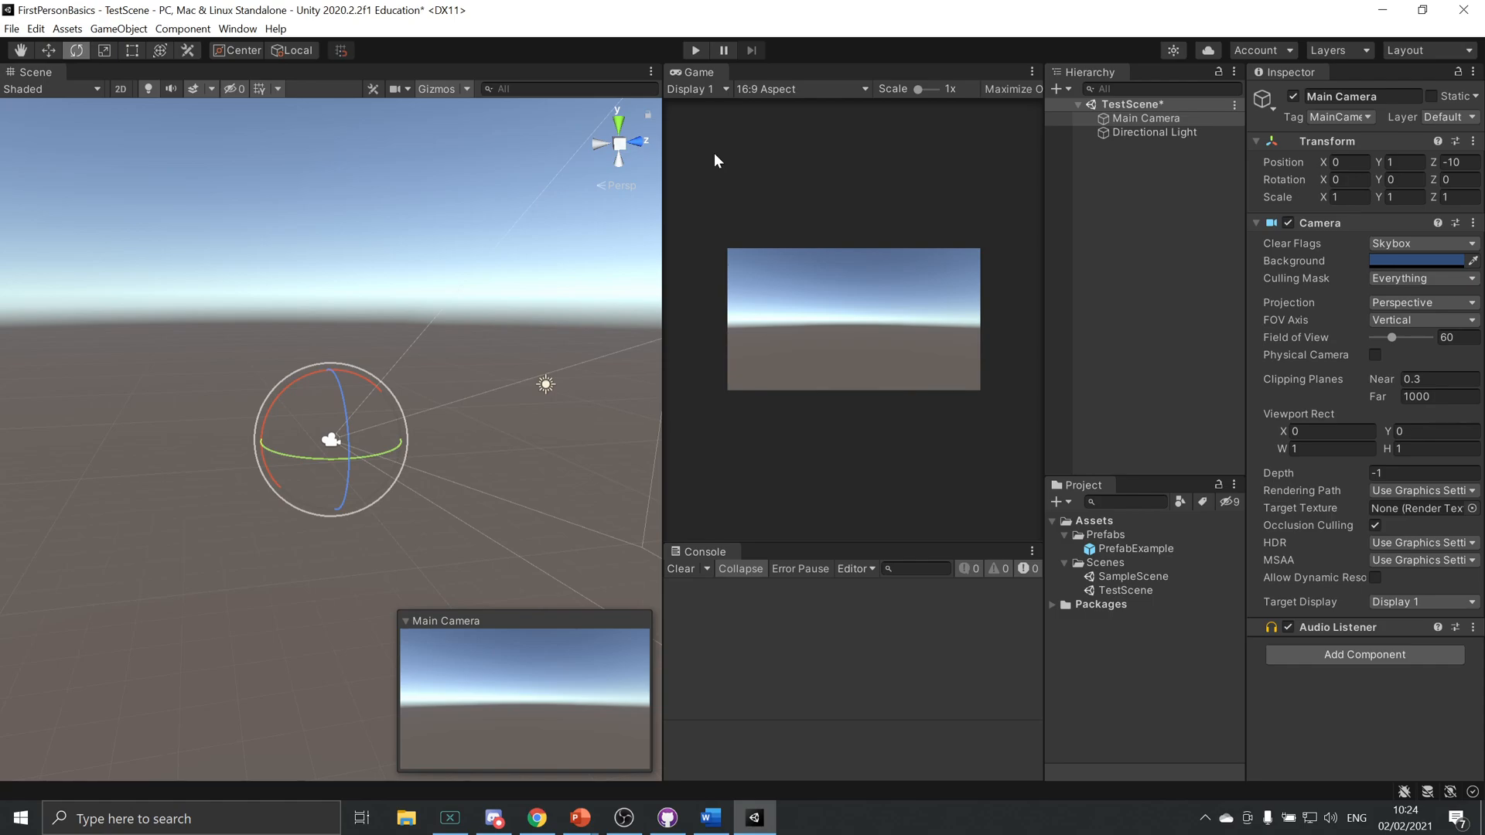
# Start Play mode and create a 3D cube named "w" in TestScene.
pyautogui.click(695, 51)
pyautogui.click(119, 28)
pyautogui.moveTo(157, 102)
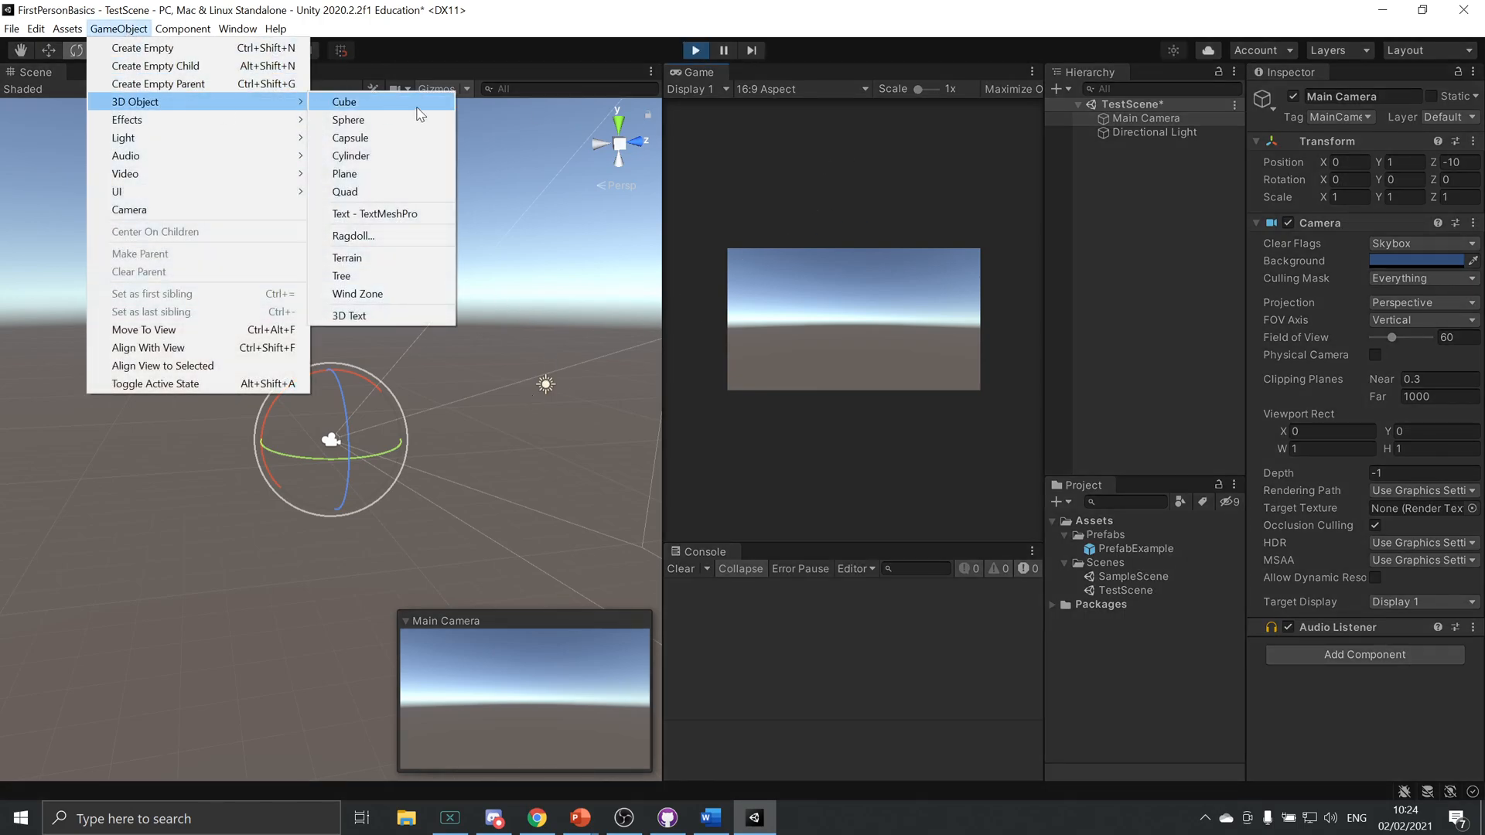
pyautogui.click(332, 102)
pyautogui.write('w')
pyautogui.click(330, 447)
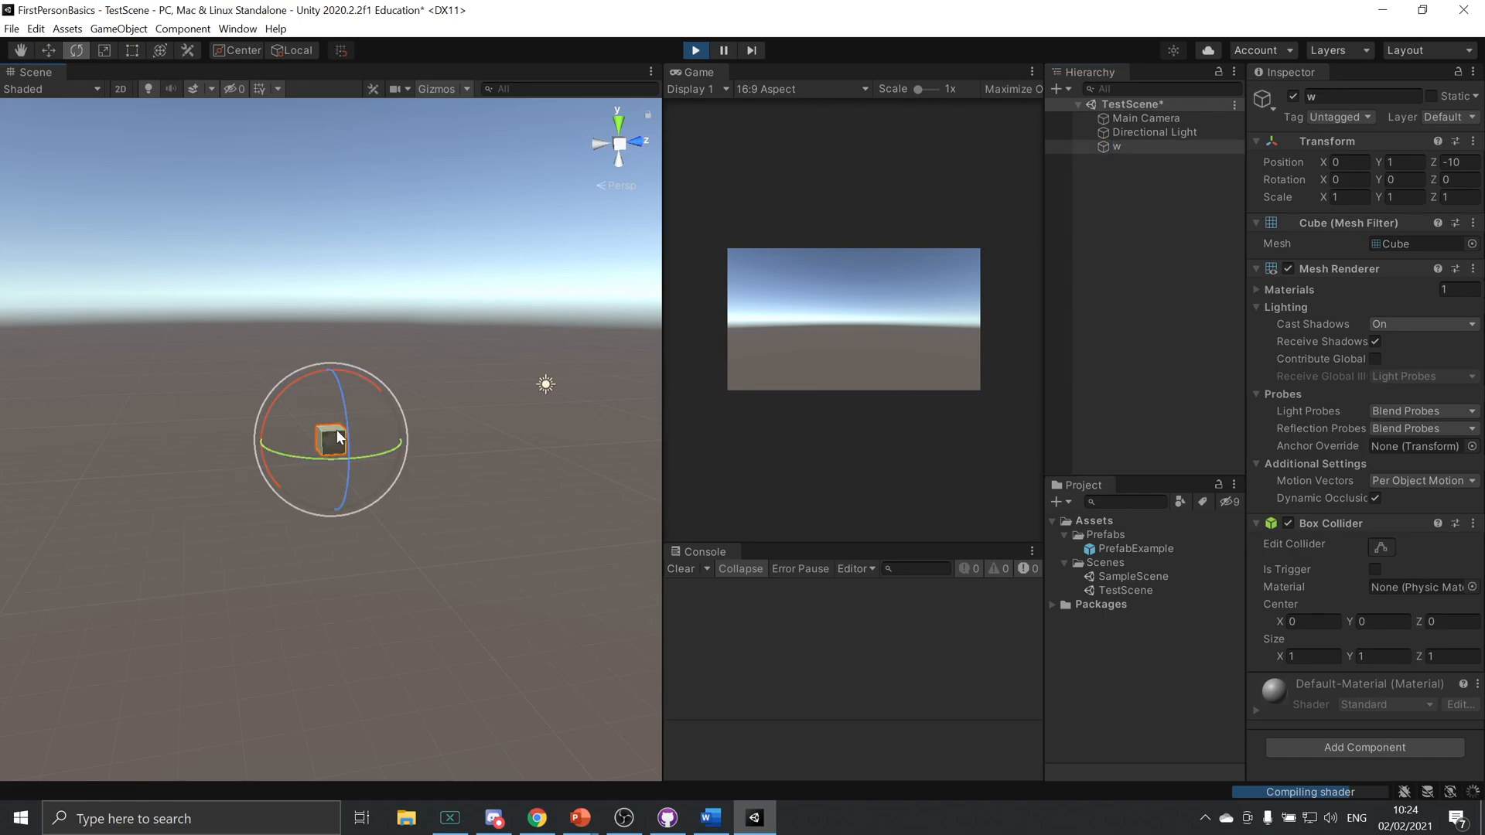
# Move the cube in front of the camera to about Z -4.97 and rotate it about -22 degrees around Z.
pyautogui.press('w')
pyautogui.click(369, 438)
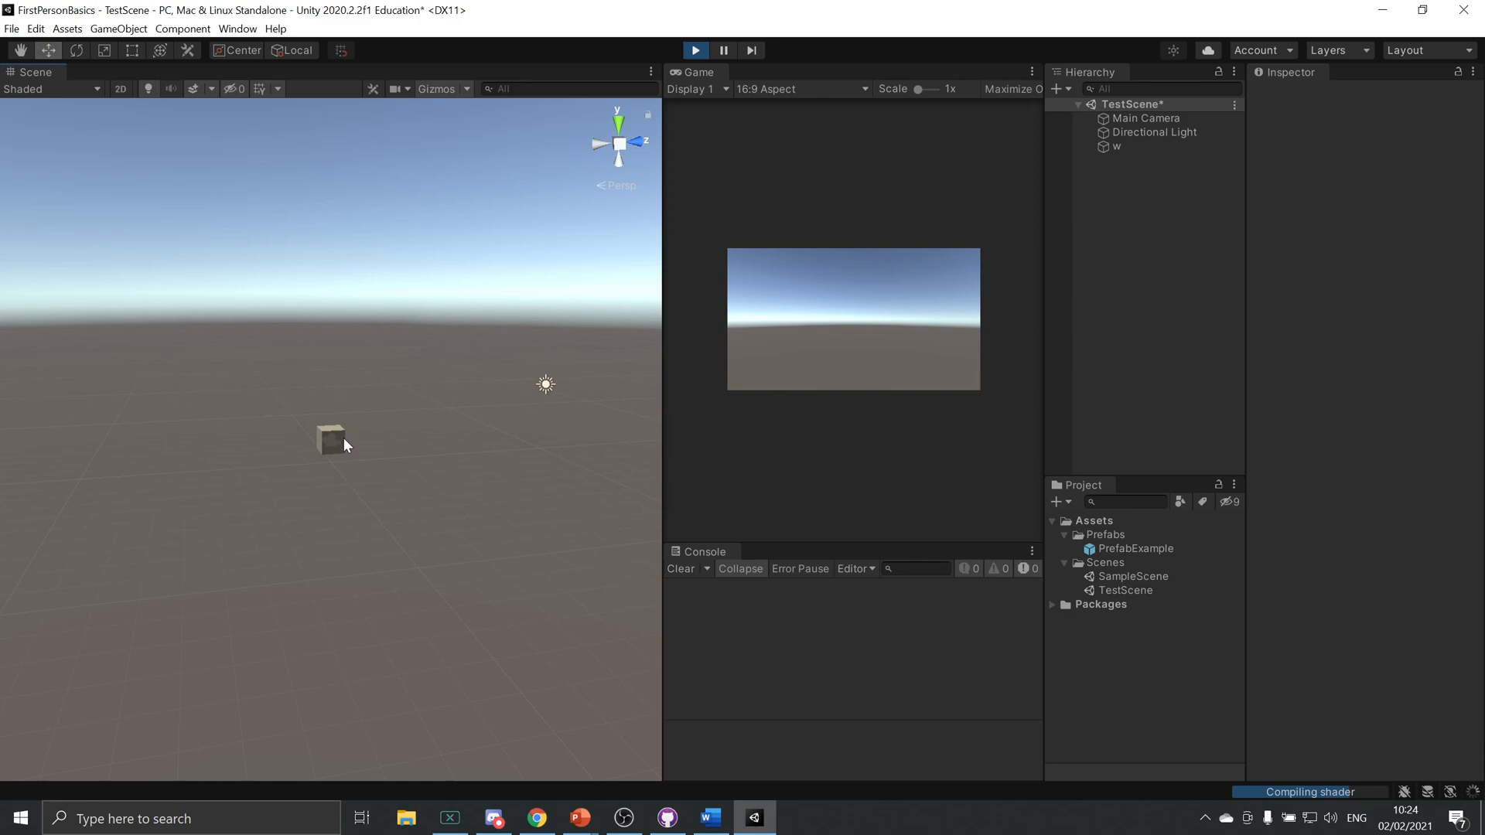
pyautogui.click(340, 440)
pyautogui.moveTo(369, 436); pyautogui.dragTo(466, 452)
pyautogui.press('e')
pyautogui.press('r')
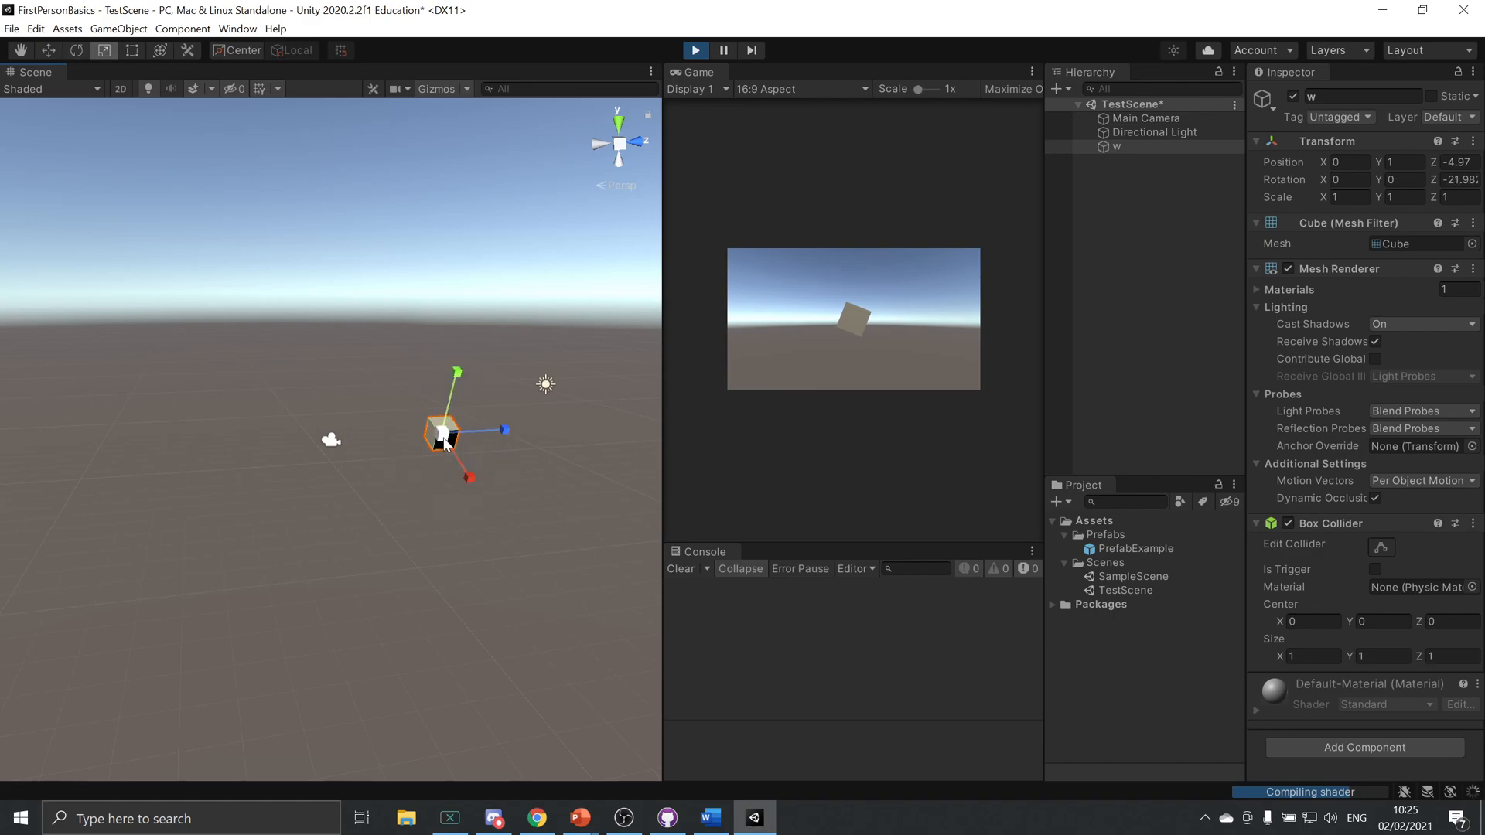
# Scale the cube to about 5.87 in Y and 2.59 in X, and stop Play mode to discard it.
pyautogui.moveTo(458, 379); pyautogui.dragTo(639, 156)
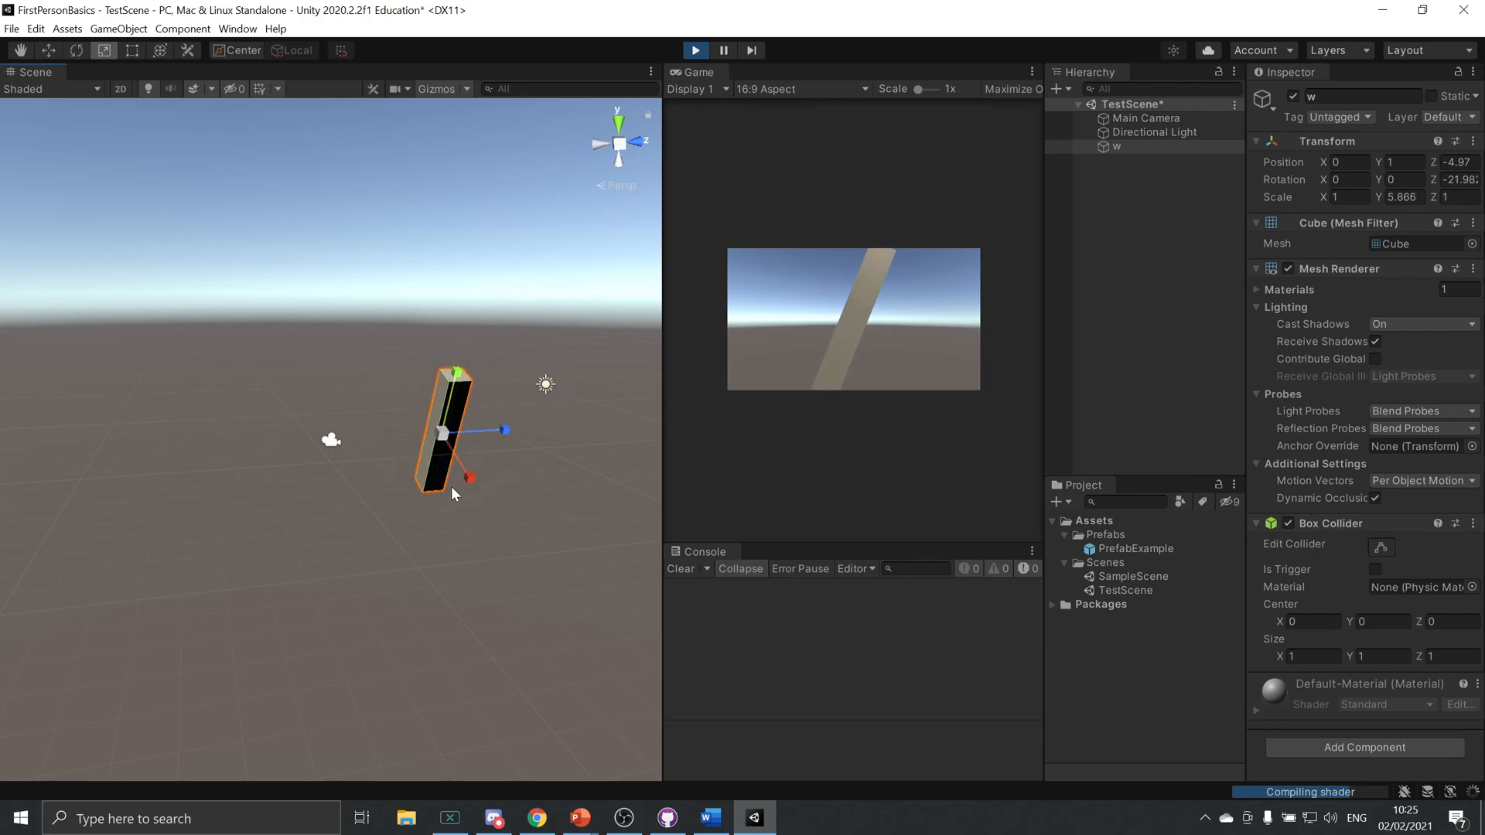
pyautogui.click(484, 507)
pyautogui.click(457, 465)
pyautogui.moveTo(456, 466); pyautogui.dragTo(499, 540)
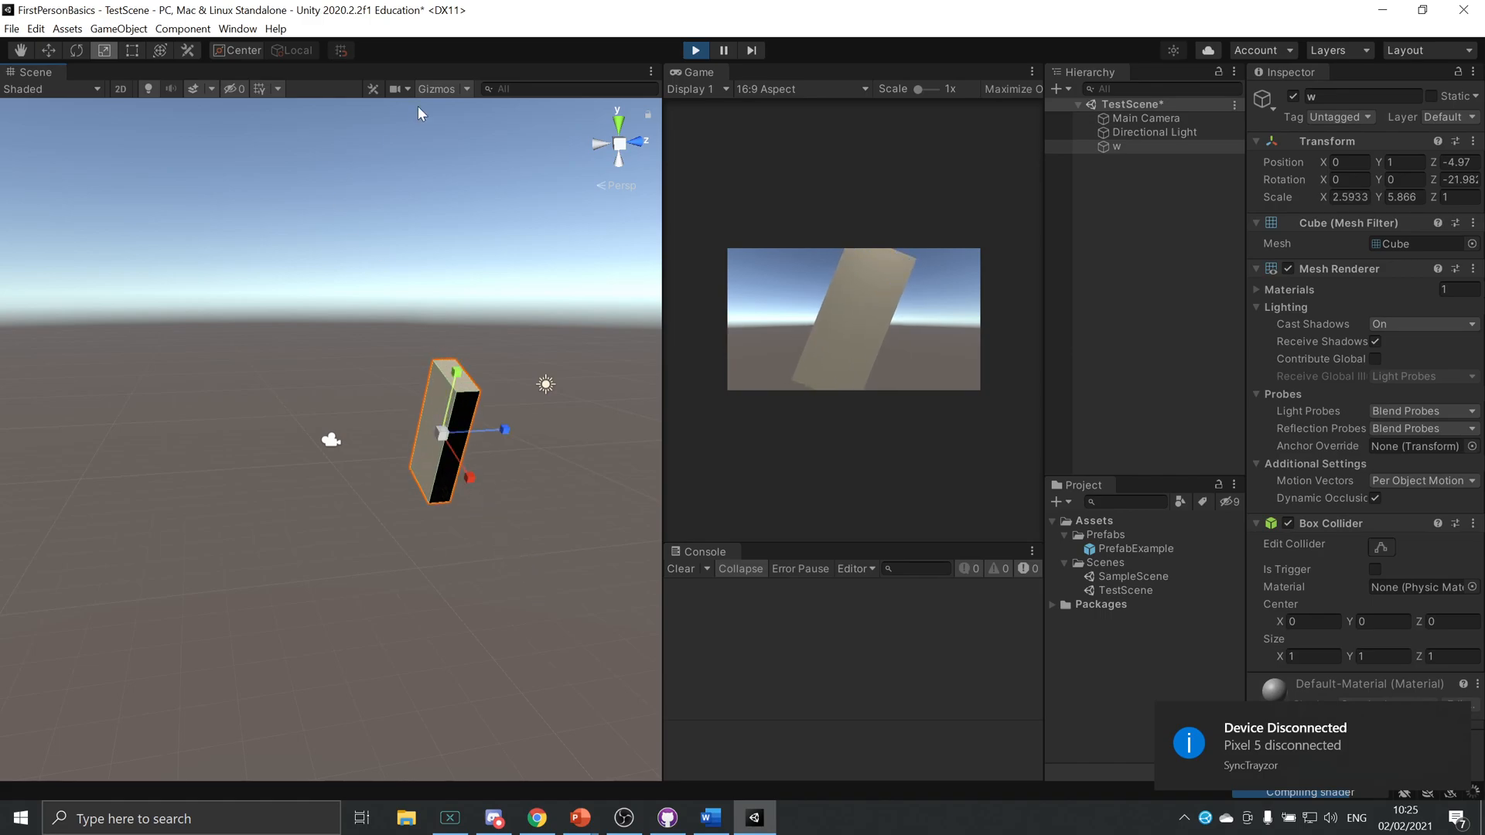
pyautogui.click(696, 50)
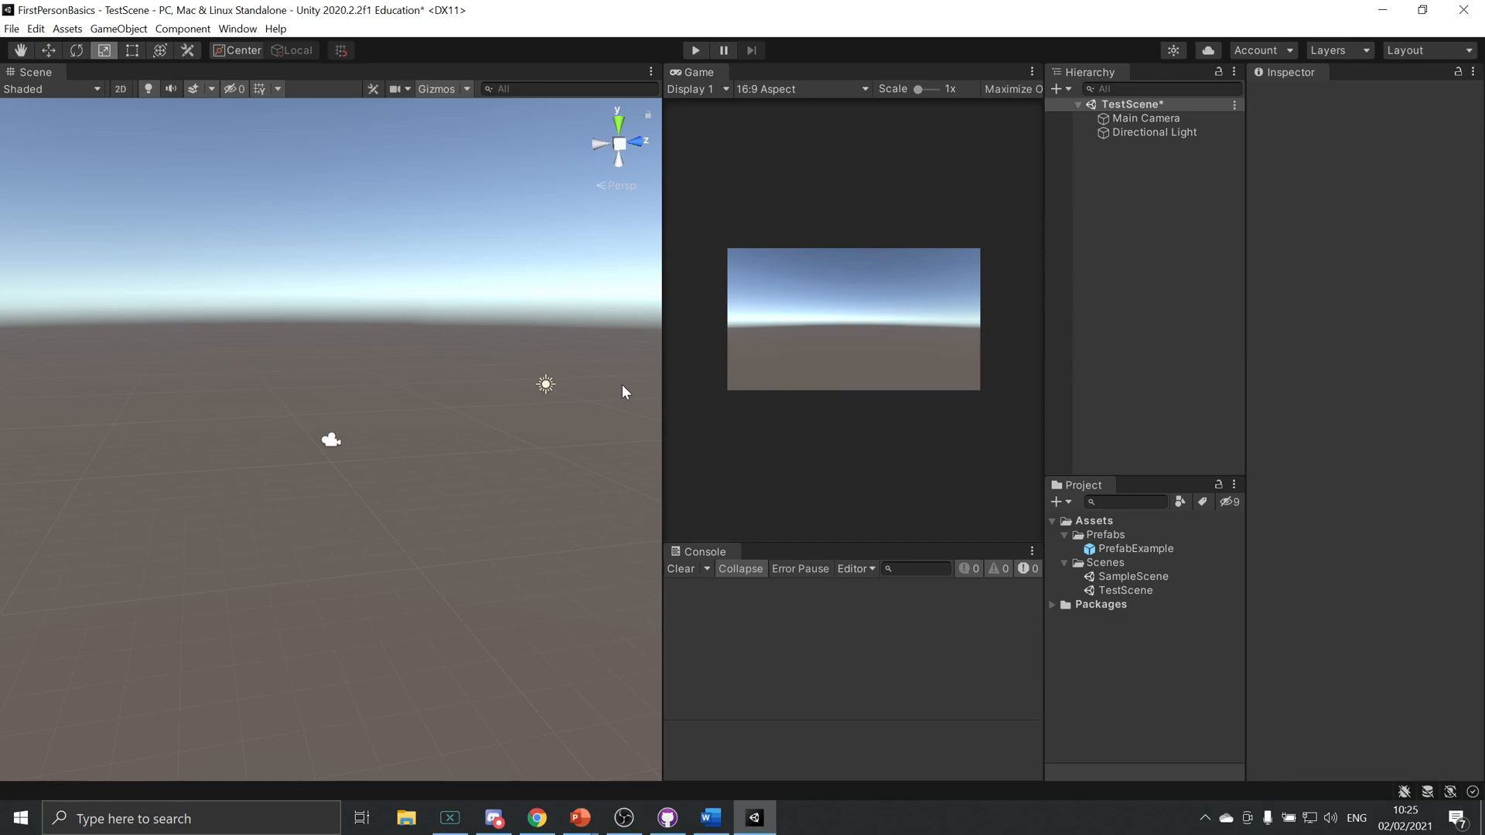
# Look through the General preferences and set the Playmode tint in the Colors preferences to bright pink, F838C0.
pyautogui.click(14, 27)
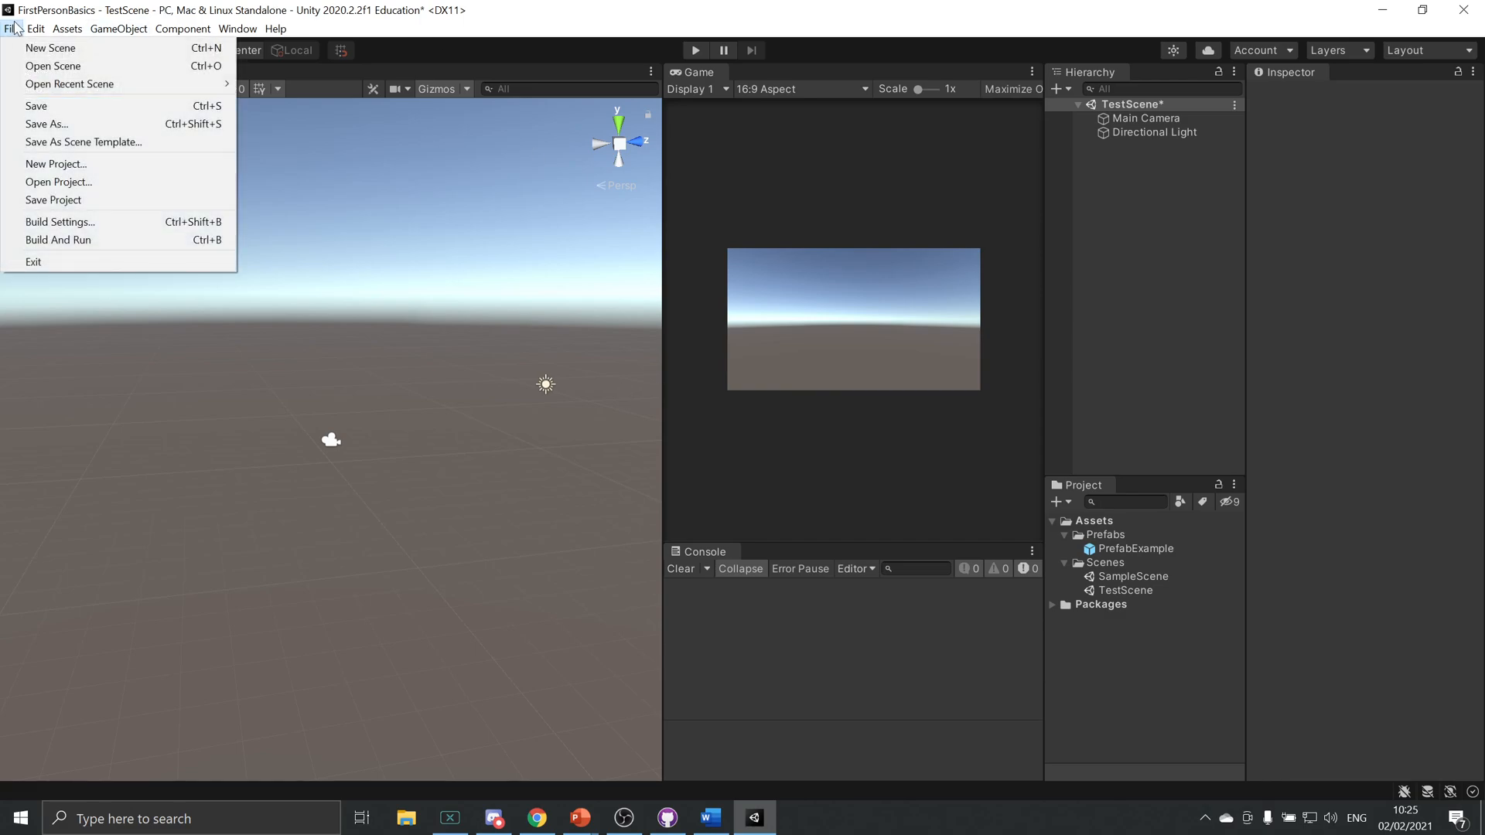
pyautogui.moveTo(35, 29)
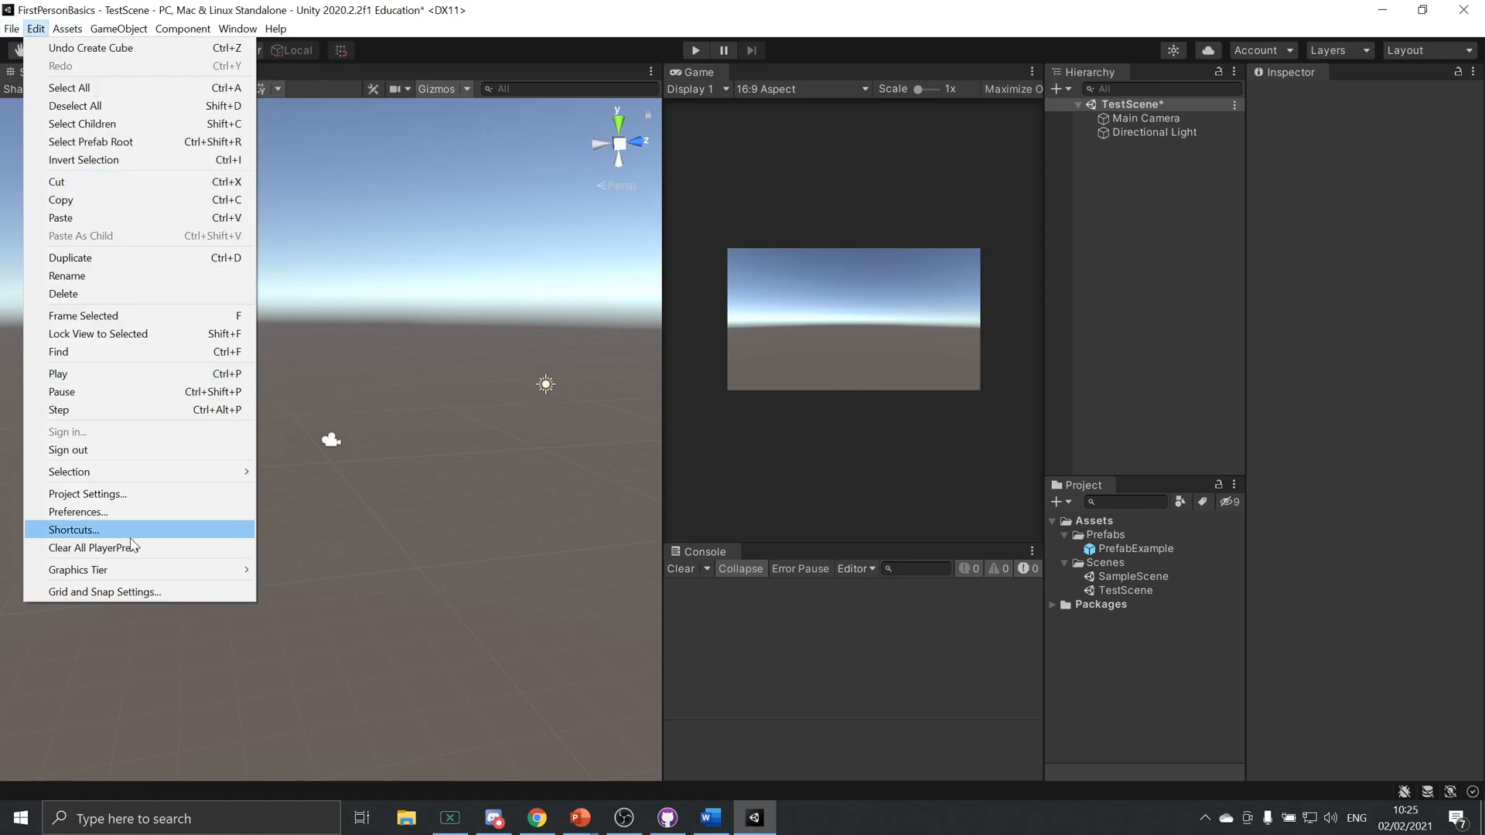
pyautogui.click(144, 511)
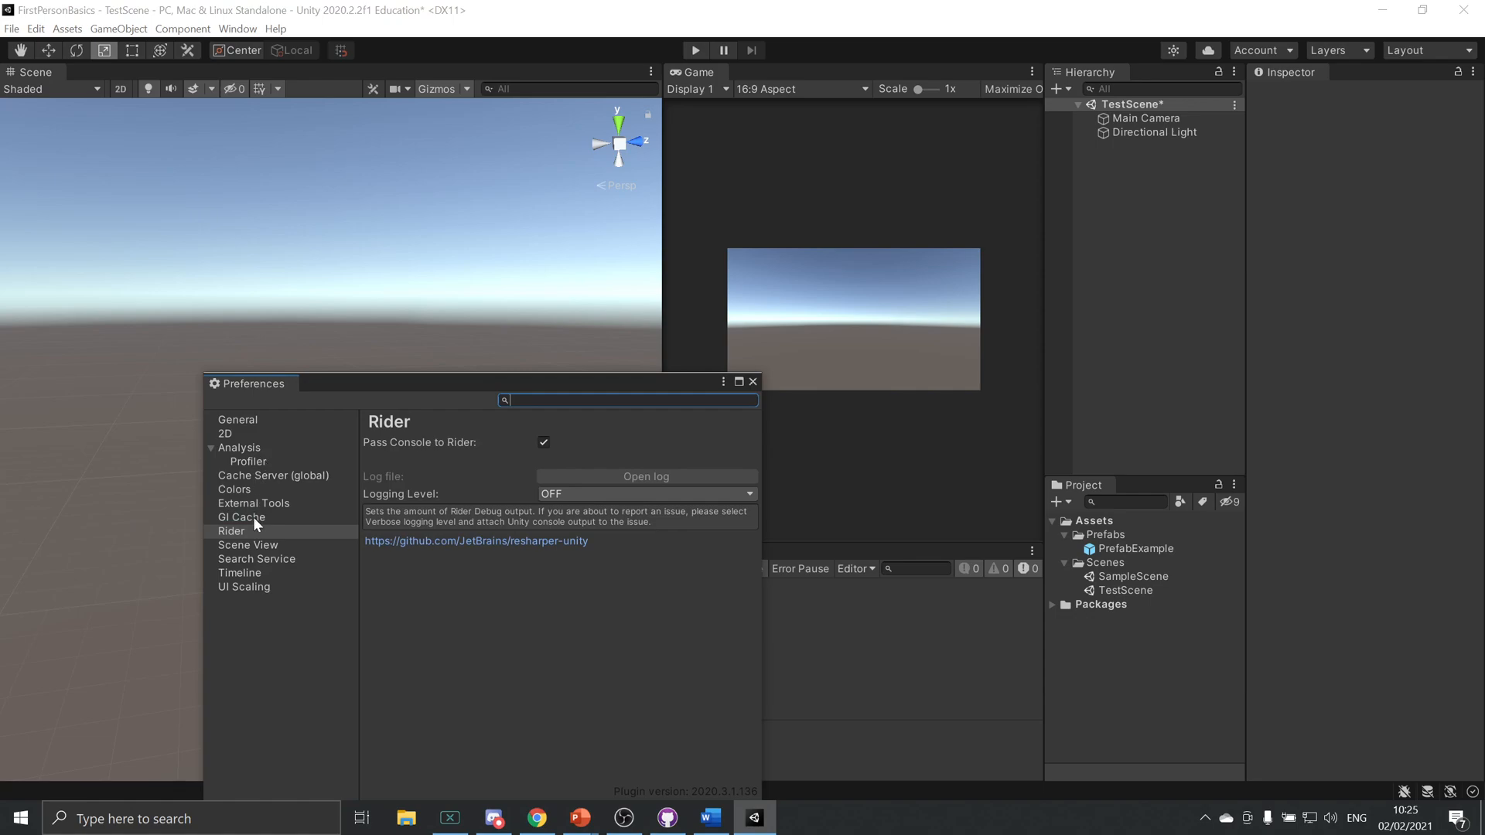
pyautogui.click(244, 421)
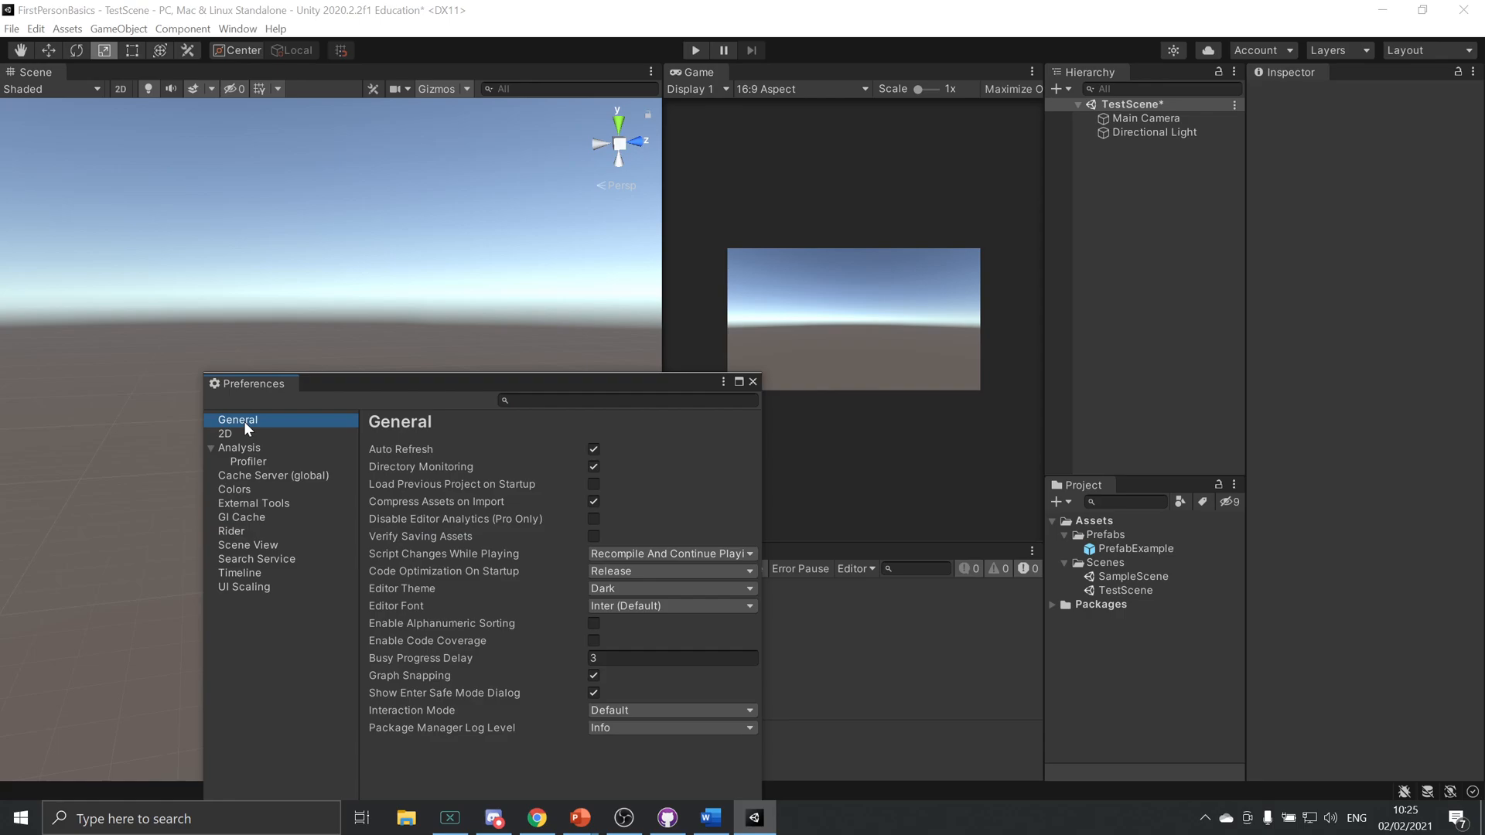
pyautogui.click(246, 490)
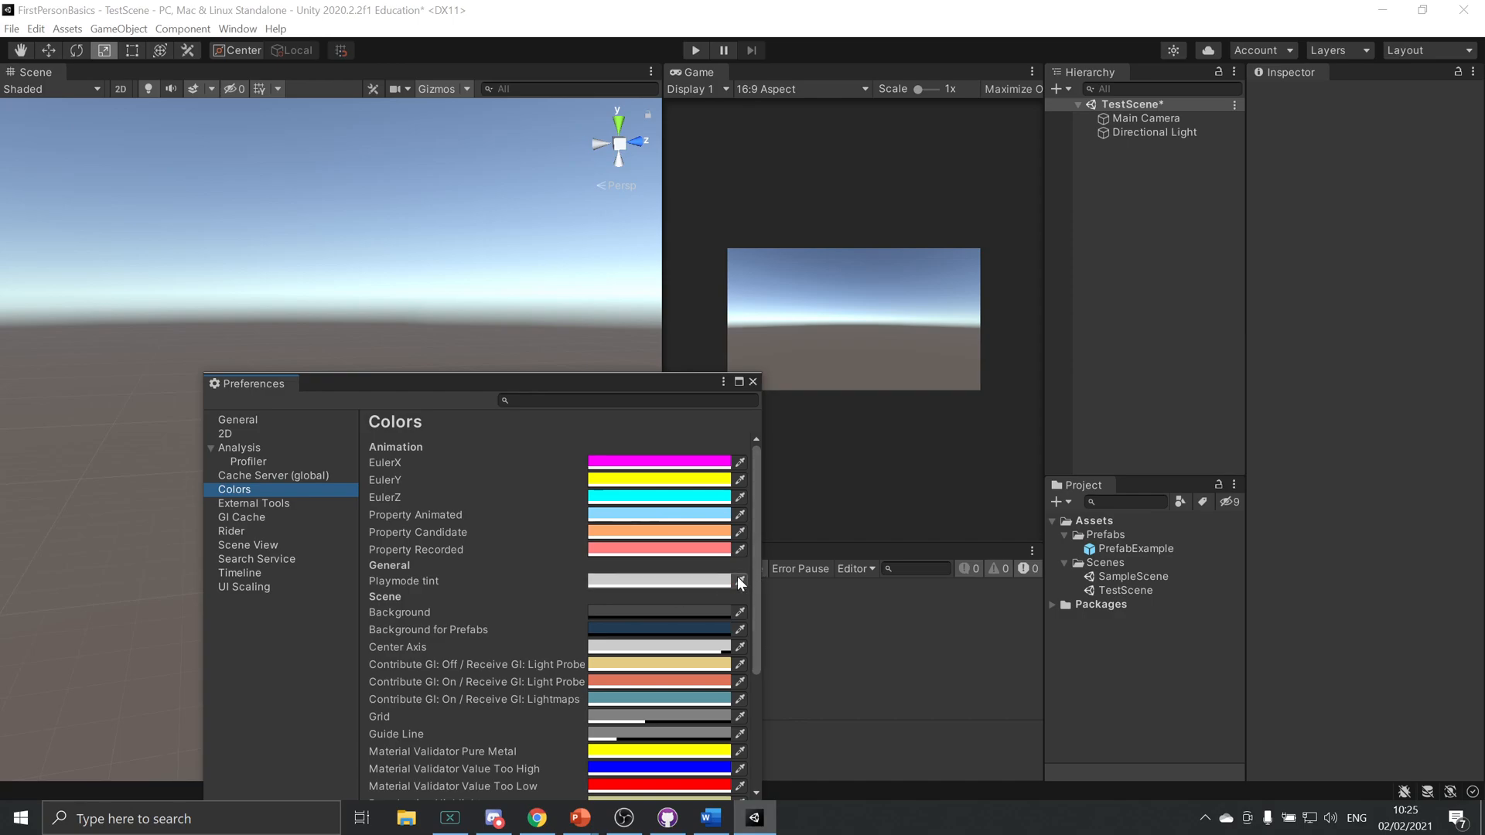
pyautogui.click(701, 584)
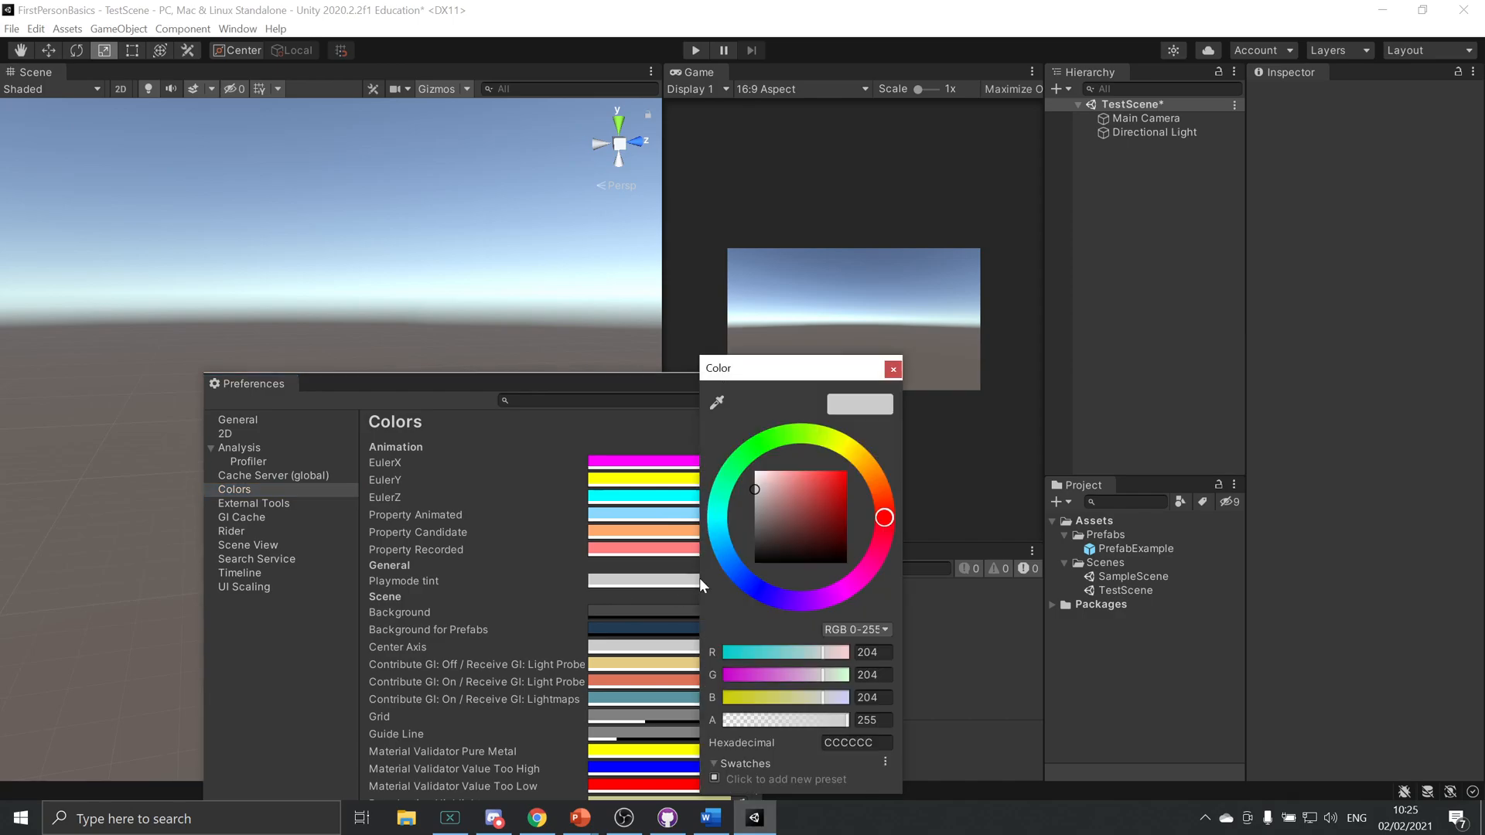
pyautogui.moveTo(807, 475); pyautogui.dragTo(826, 474)
pyautogui.click(864, 577)
pyautogui.click(824, 478)
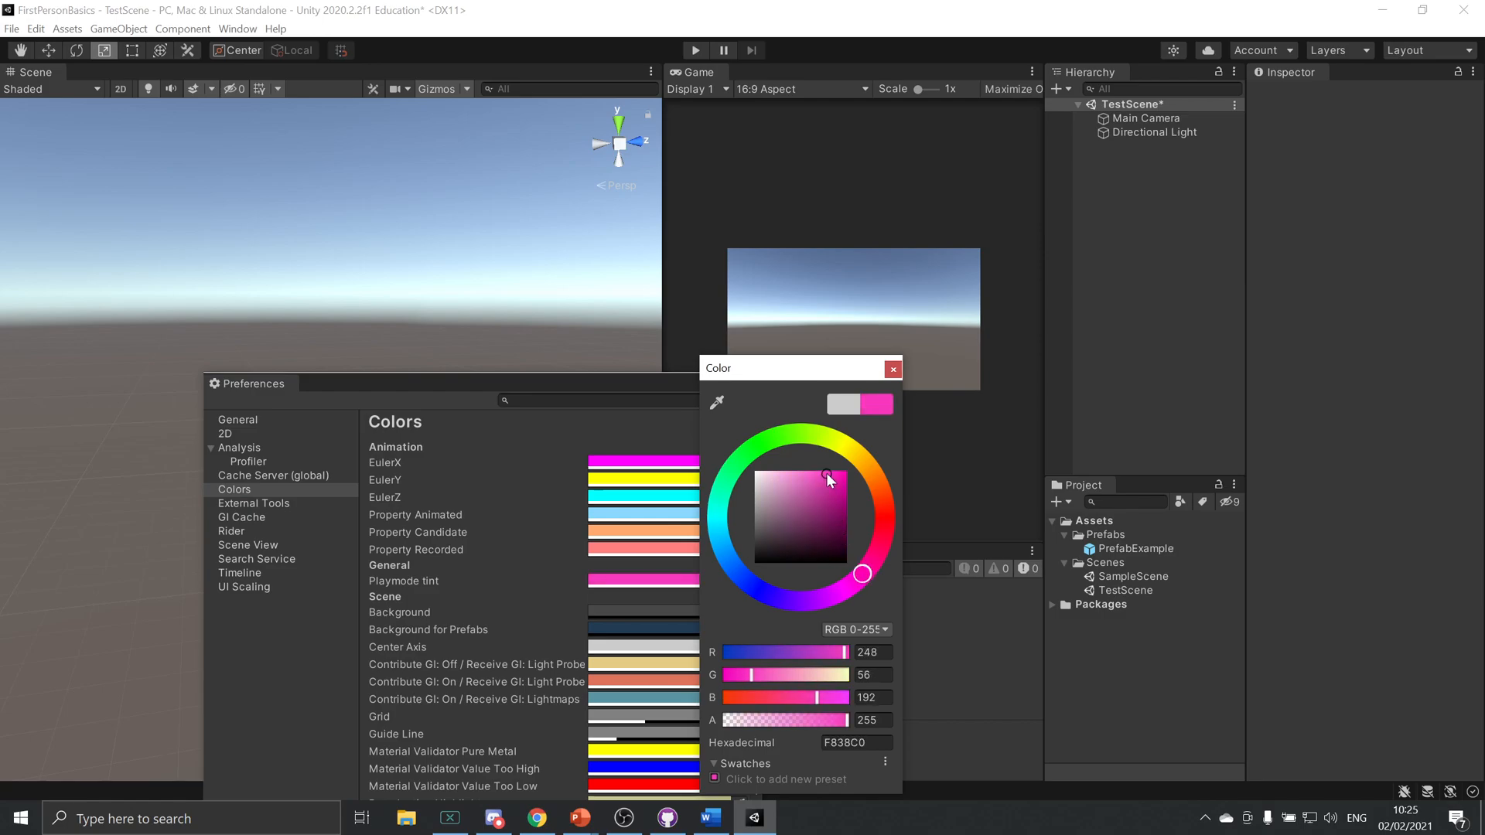
pyautogui.click(894, 369)
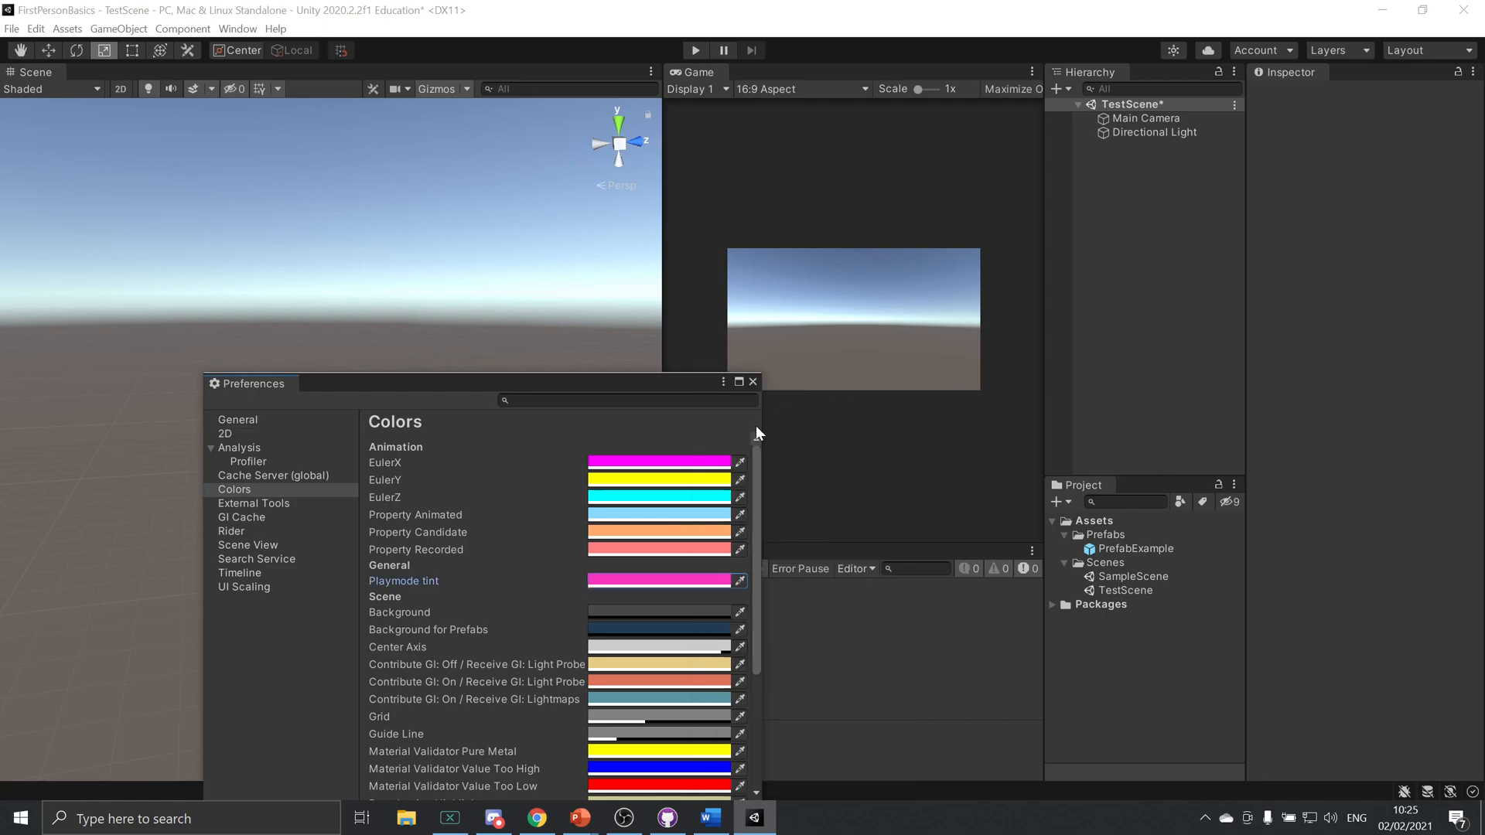
# Close the Preferences and check the Playmode tint by starting and stopping Play mode.
pyautogui.click(753, 381)
pyautogui.click(696, 50)
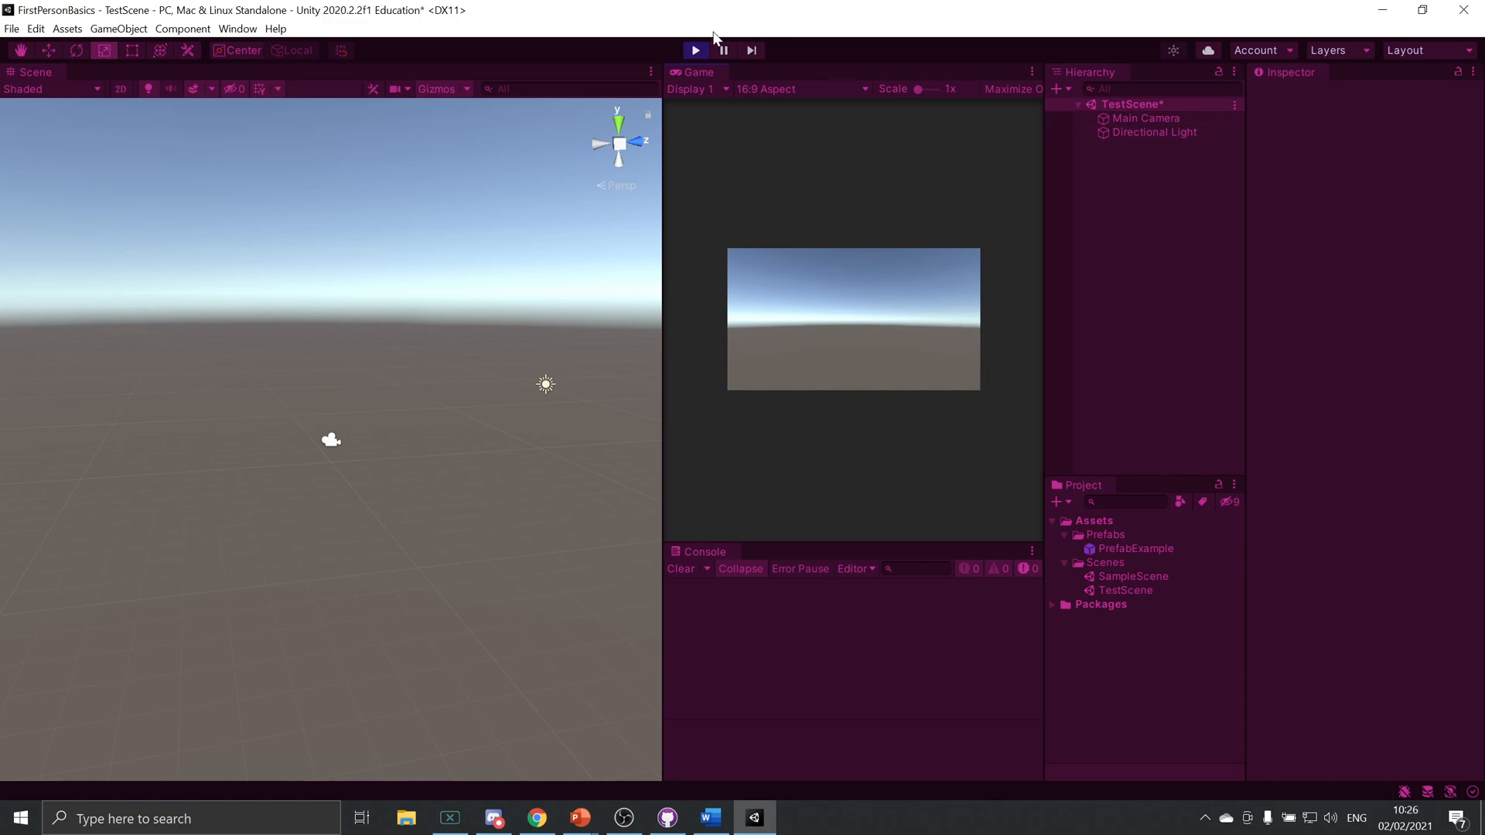
pyautogui.click(695, 50)
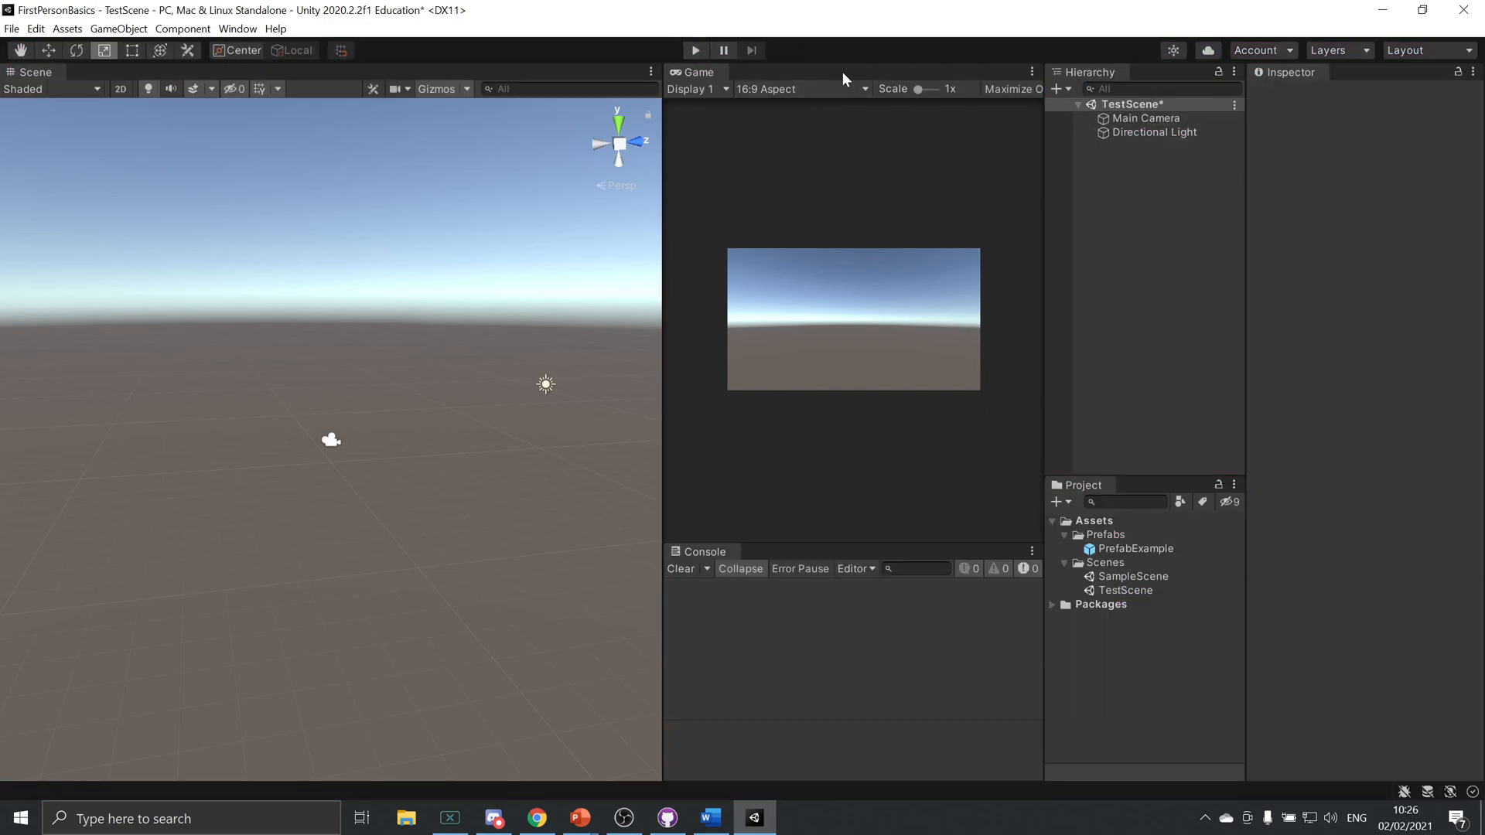
# Set the Playmode tint in the Colors preferences to lighter pink FF9CE2 and start Play mode to test it.
pyautogui.click(36, 29)
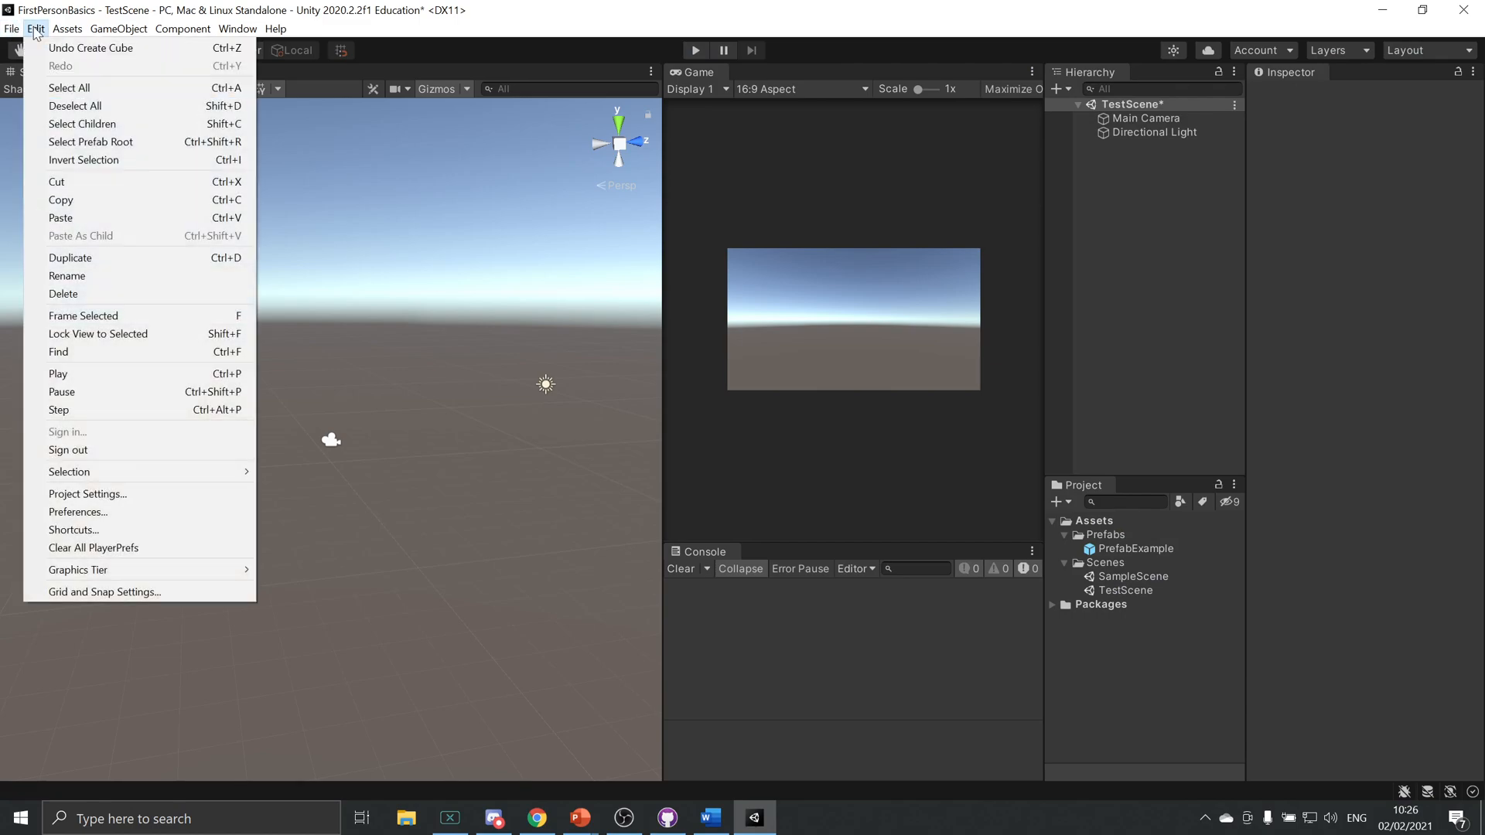
pyautogui.click(116, 513)
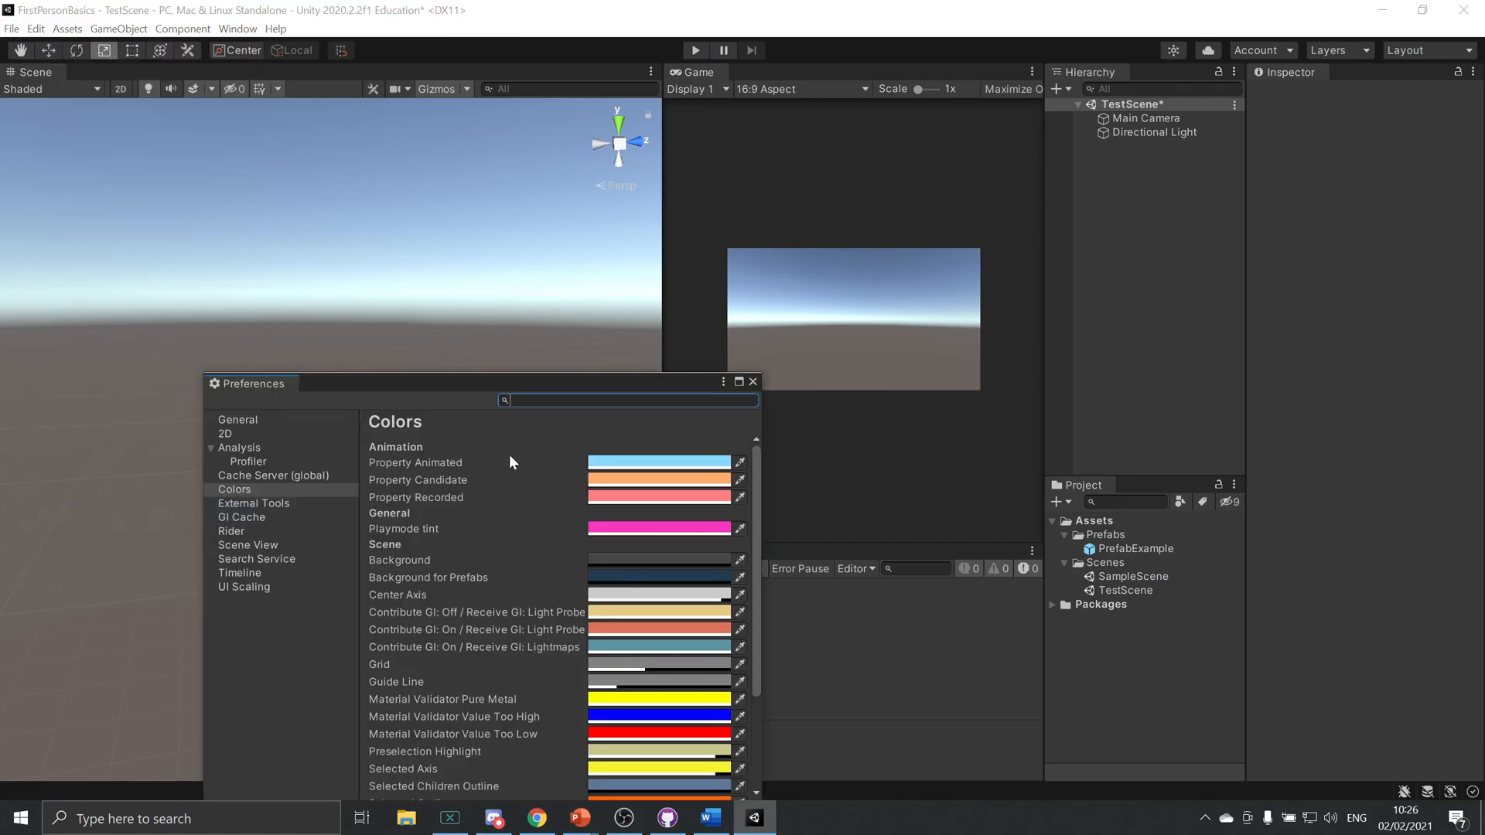
pyautogui.click(642, 528)
pyautogui.moveTo(749, 468); pyautogui.dragTo(736, 466)
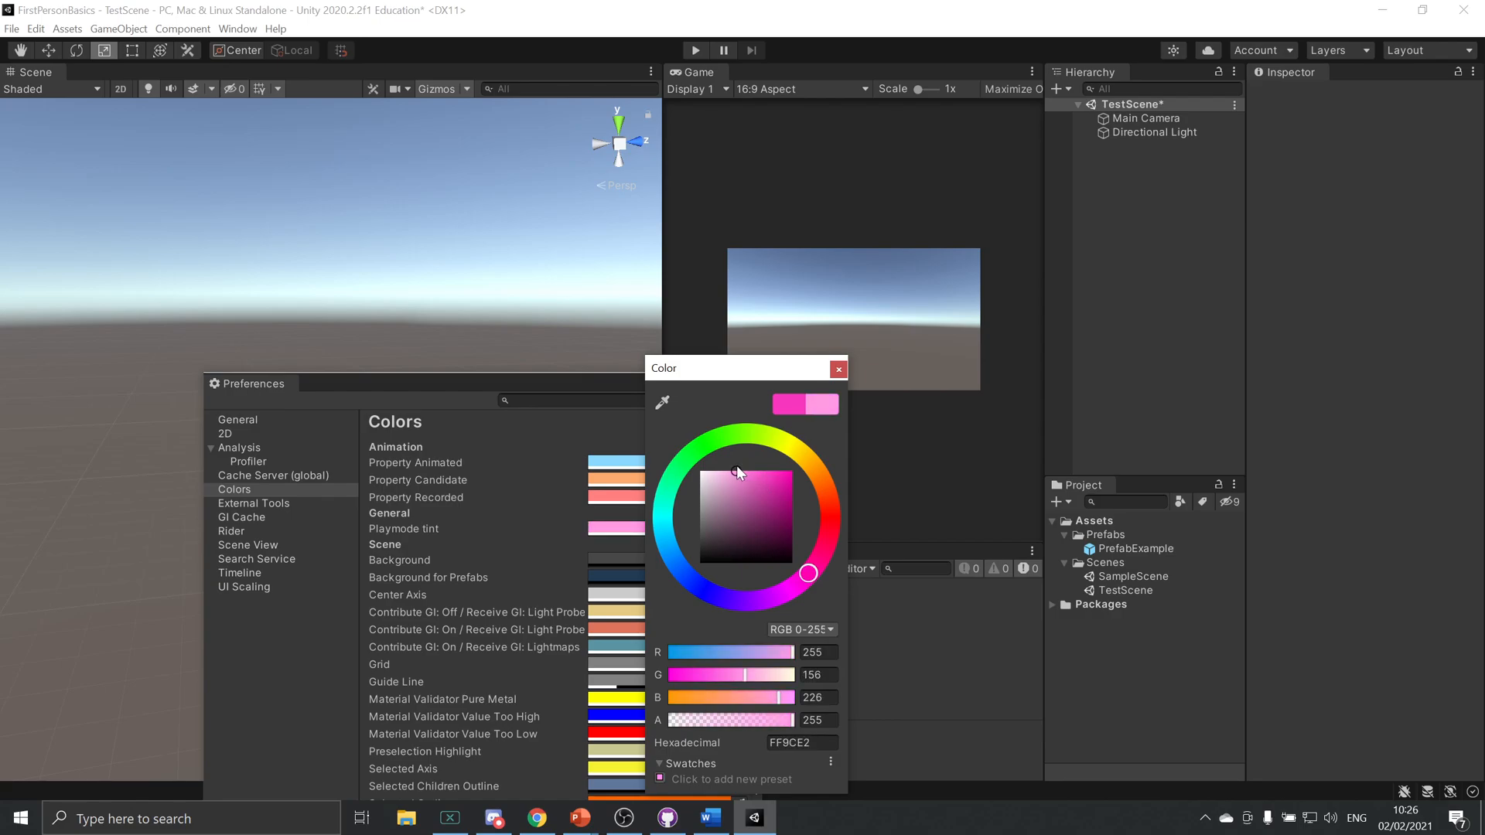
pyautogui.click(838, 370)
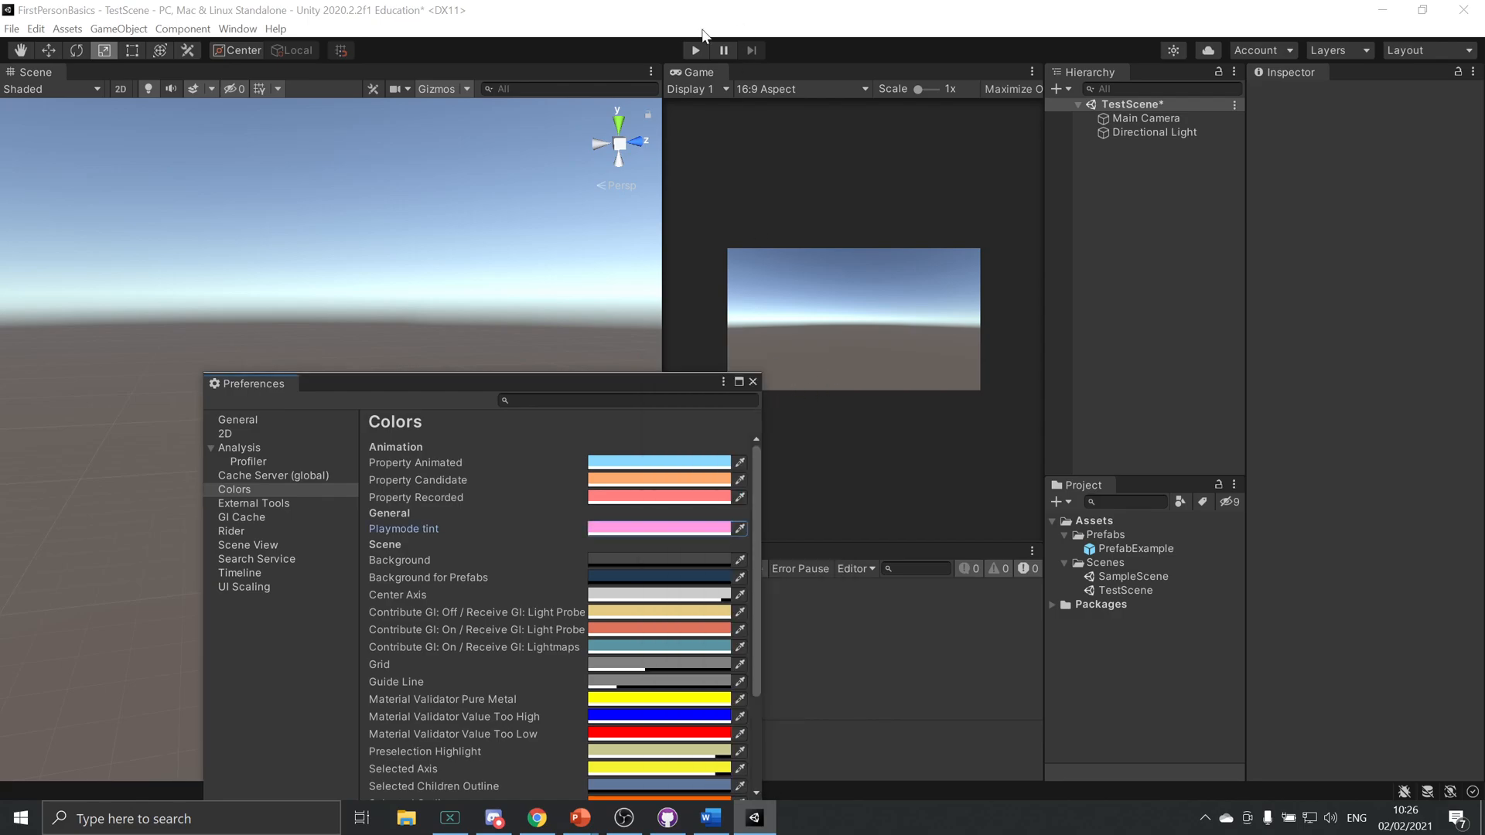
pyautogui.click(689, 52)
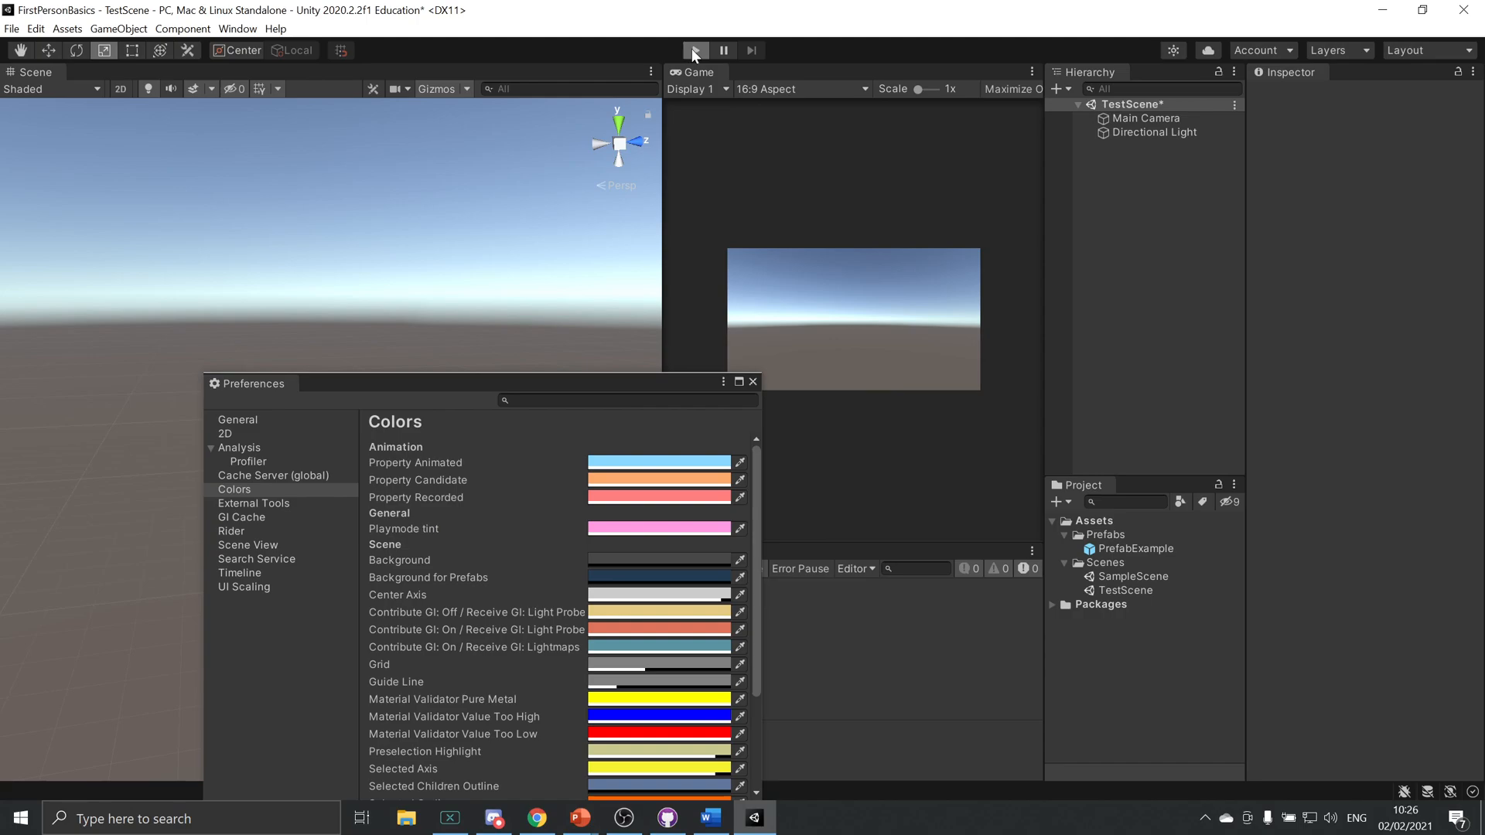
# Close the Preferences and stop Play mode.
pyautogui.click(752, 382)
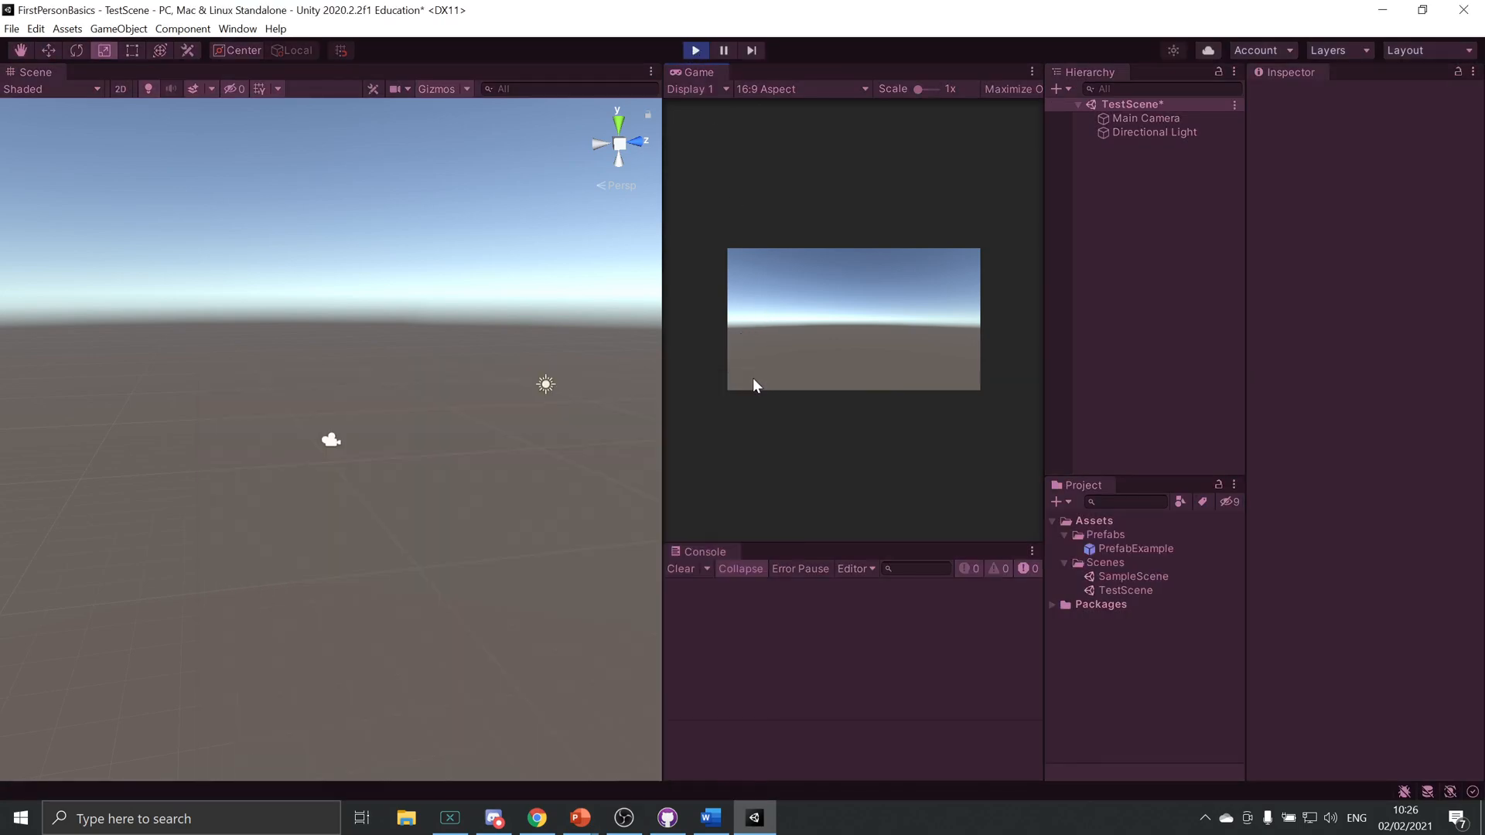
pyautogui.click(696, 51)
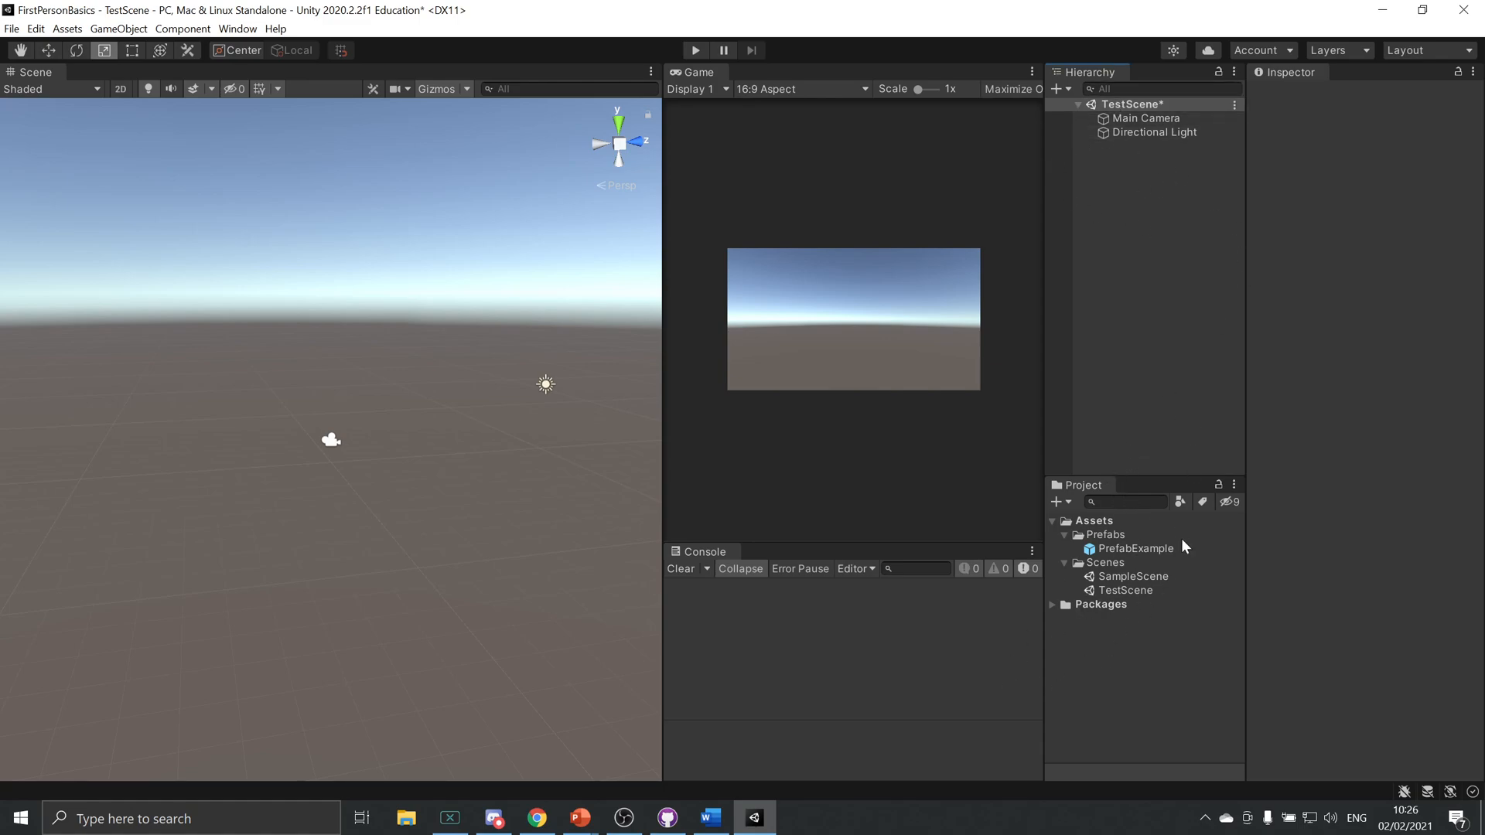
pyautogui.click(1334, 151)
# Save the current window arrangement as a custom editor layout named with the owner's first name.
pyautogui.click(1426, 54)
pyautogui.click(1429, 49)
pyautogui.click(1414, 48)
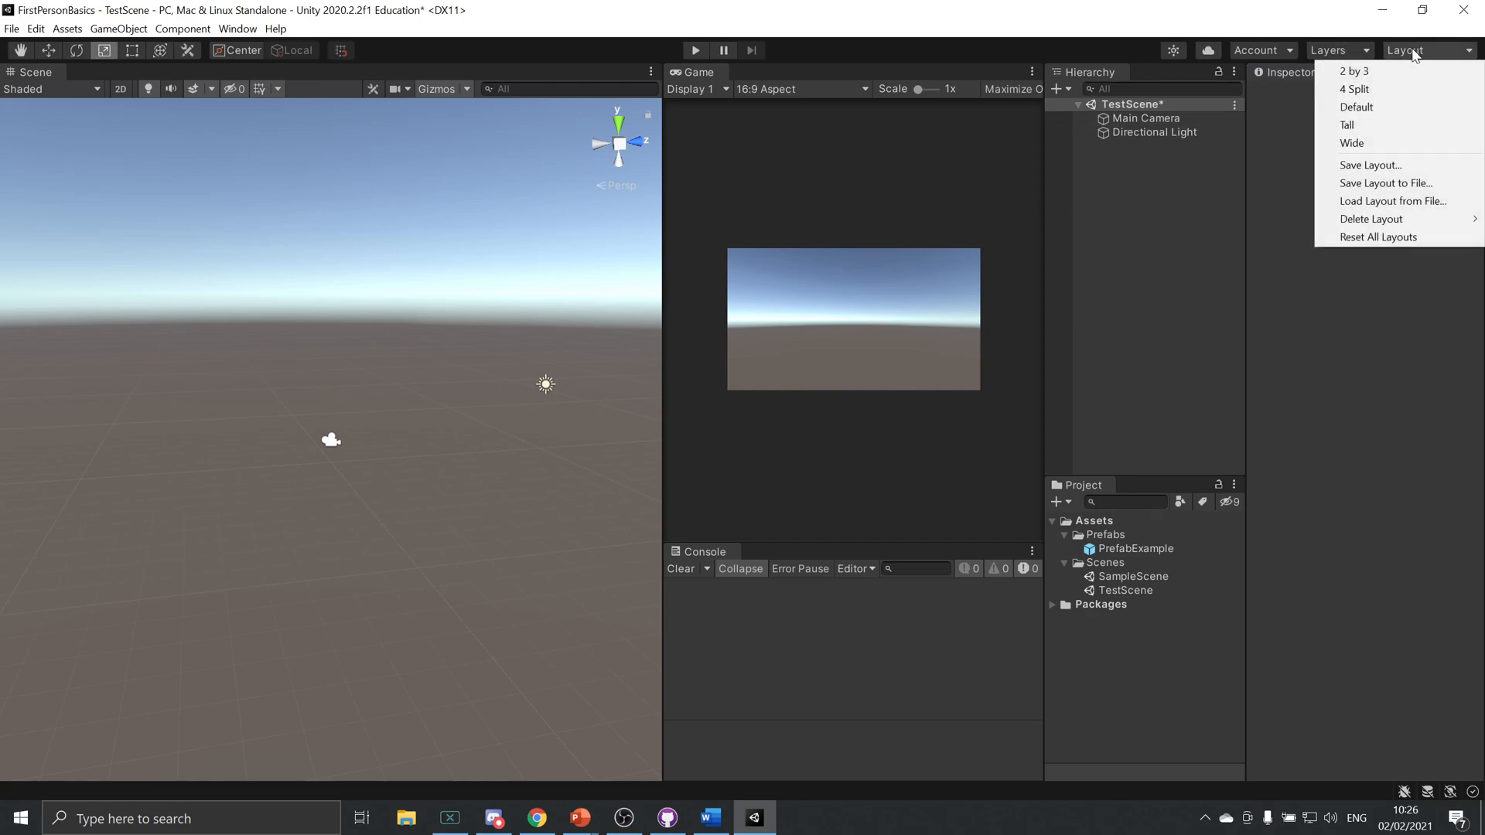
pyautogui.click(1422, 166)
pyautogui.write('John')
pyautogui.press('Return')
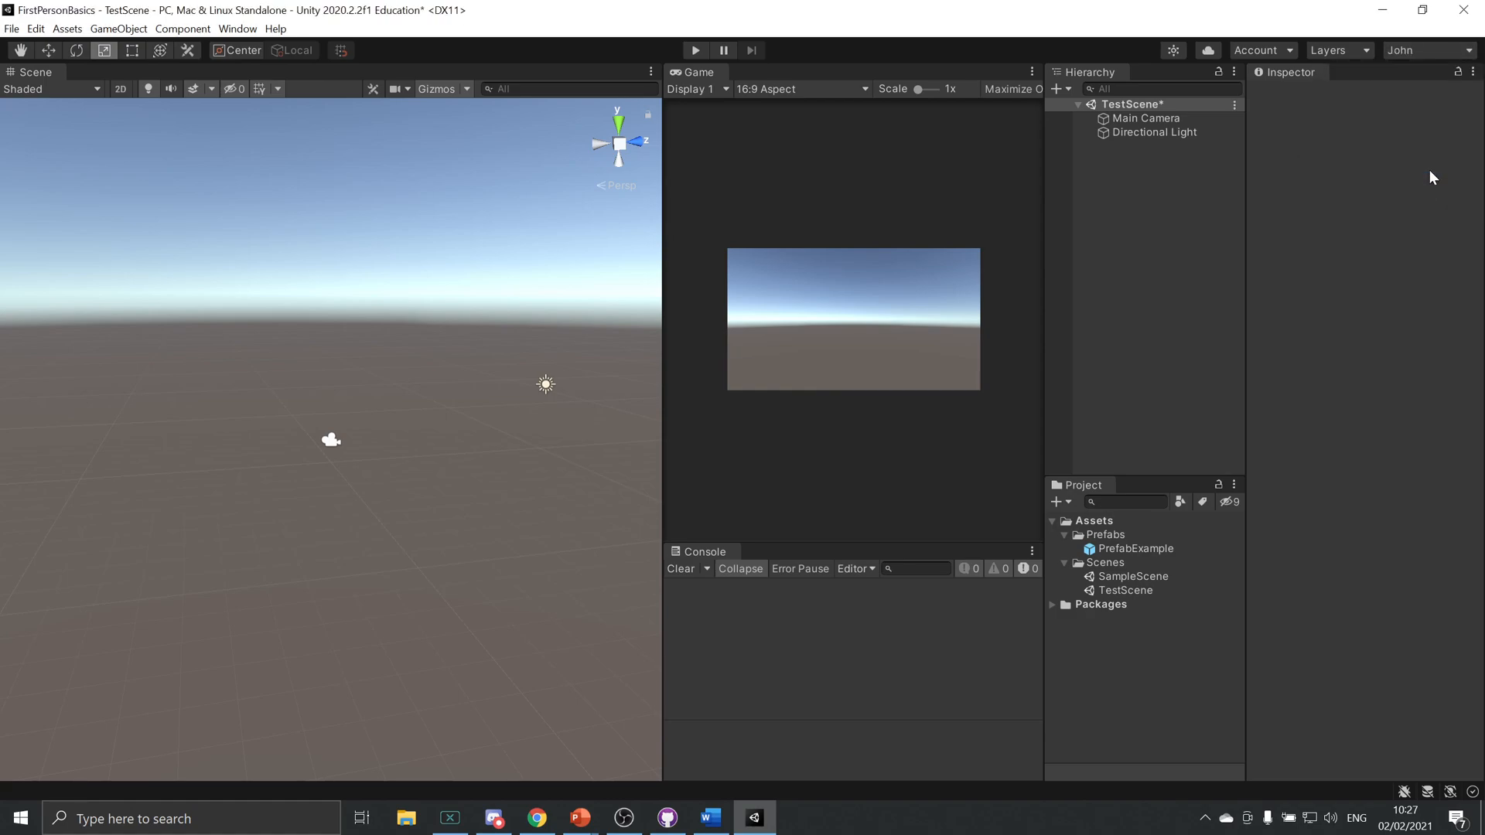
# Switch the editor to the 2 by 3 layout and return to the saved custom layout.
pyautogui.click(1430, 51)
pyautogui.click(1421, 68)
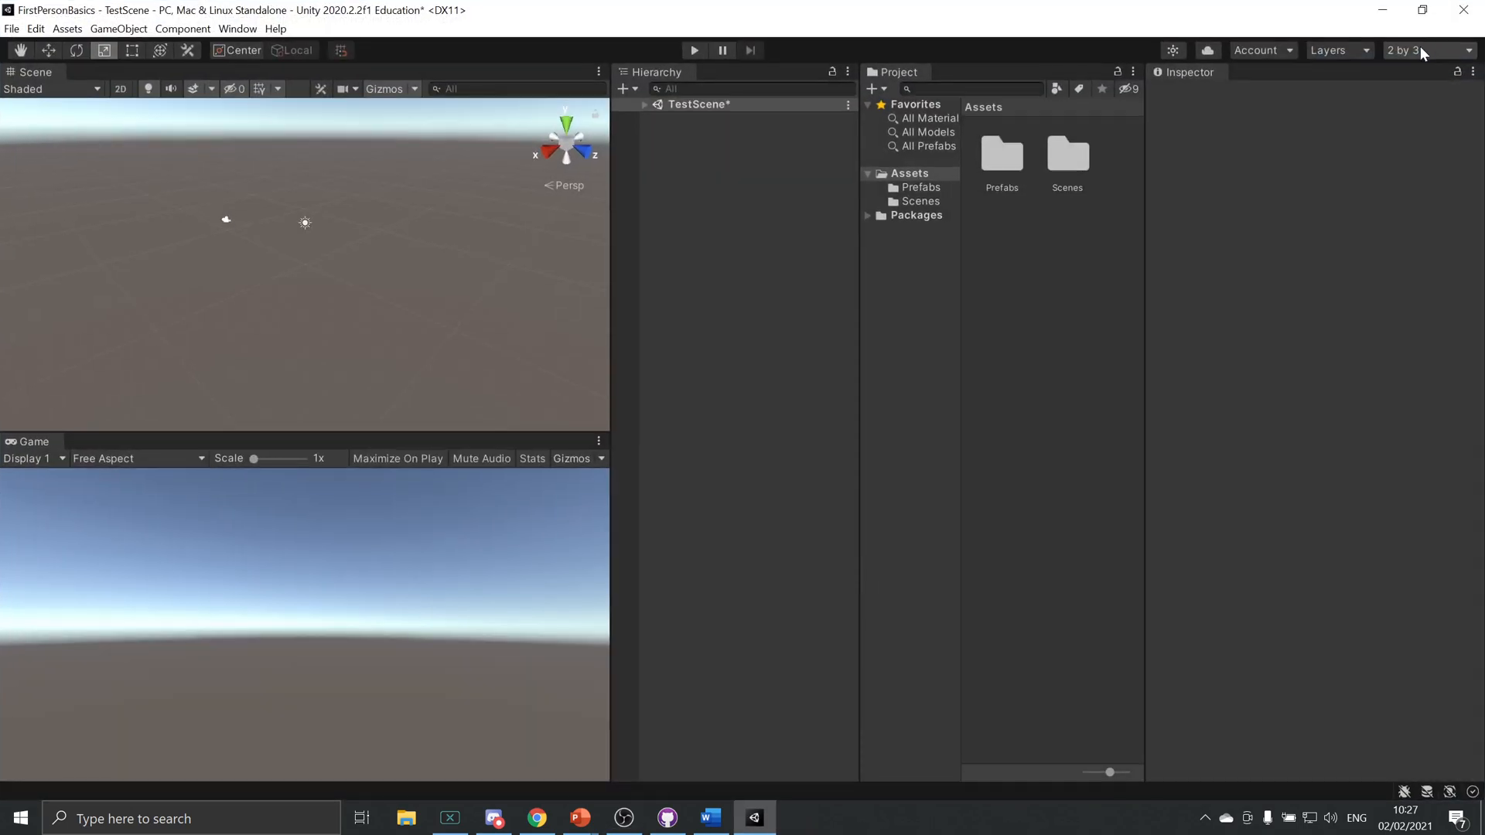
pyautogui.click(1422, 50)
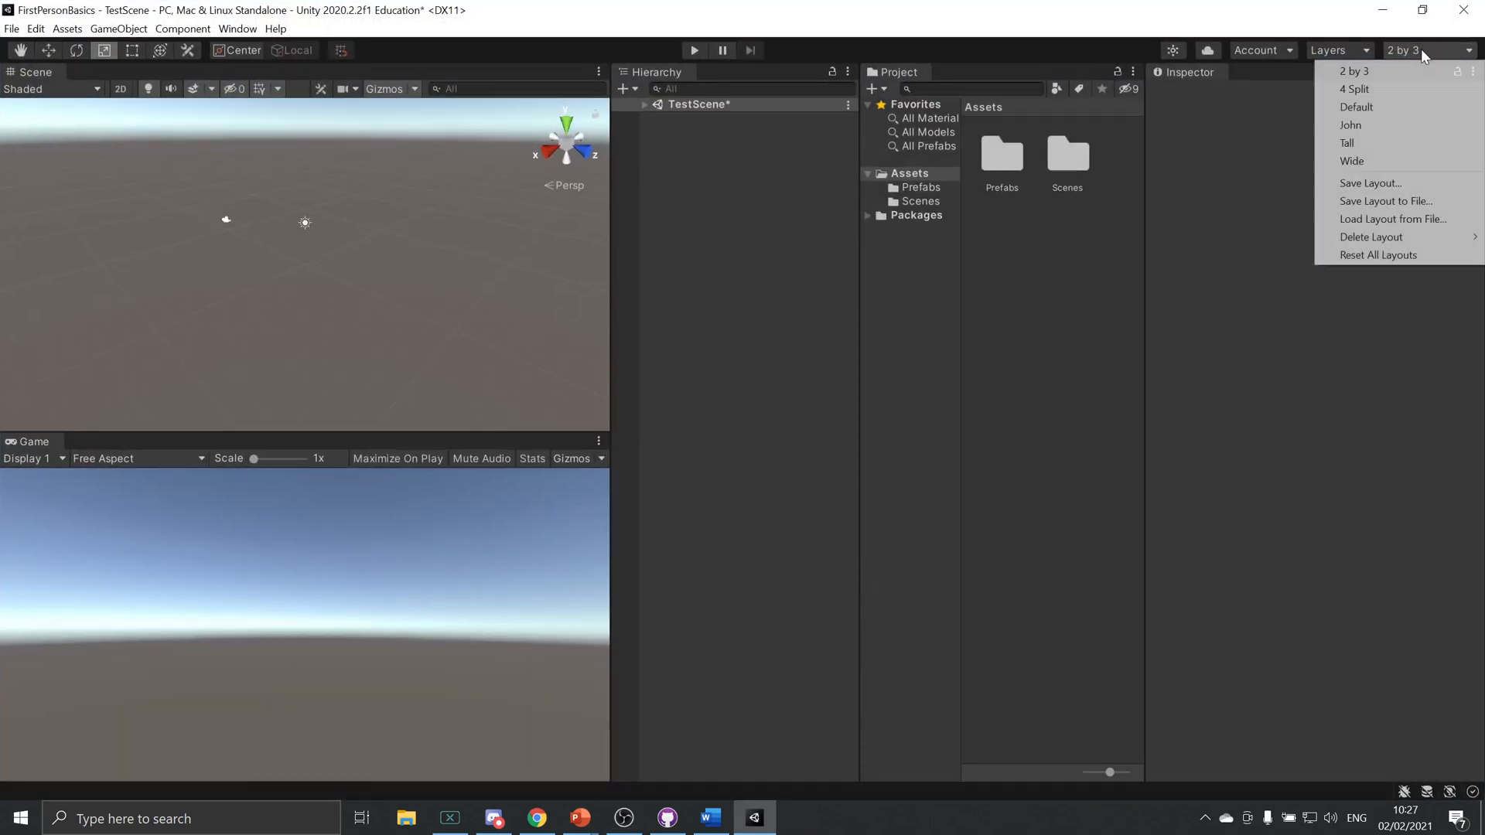
pyautogui.click(1425, 124)
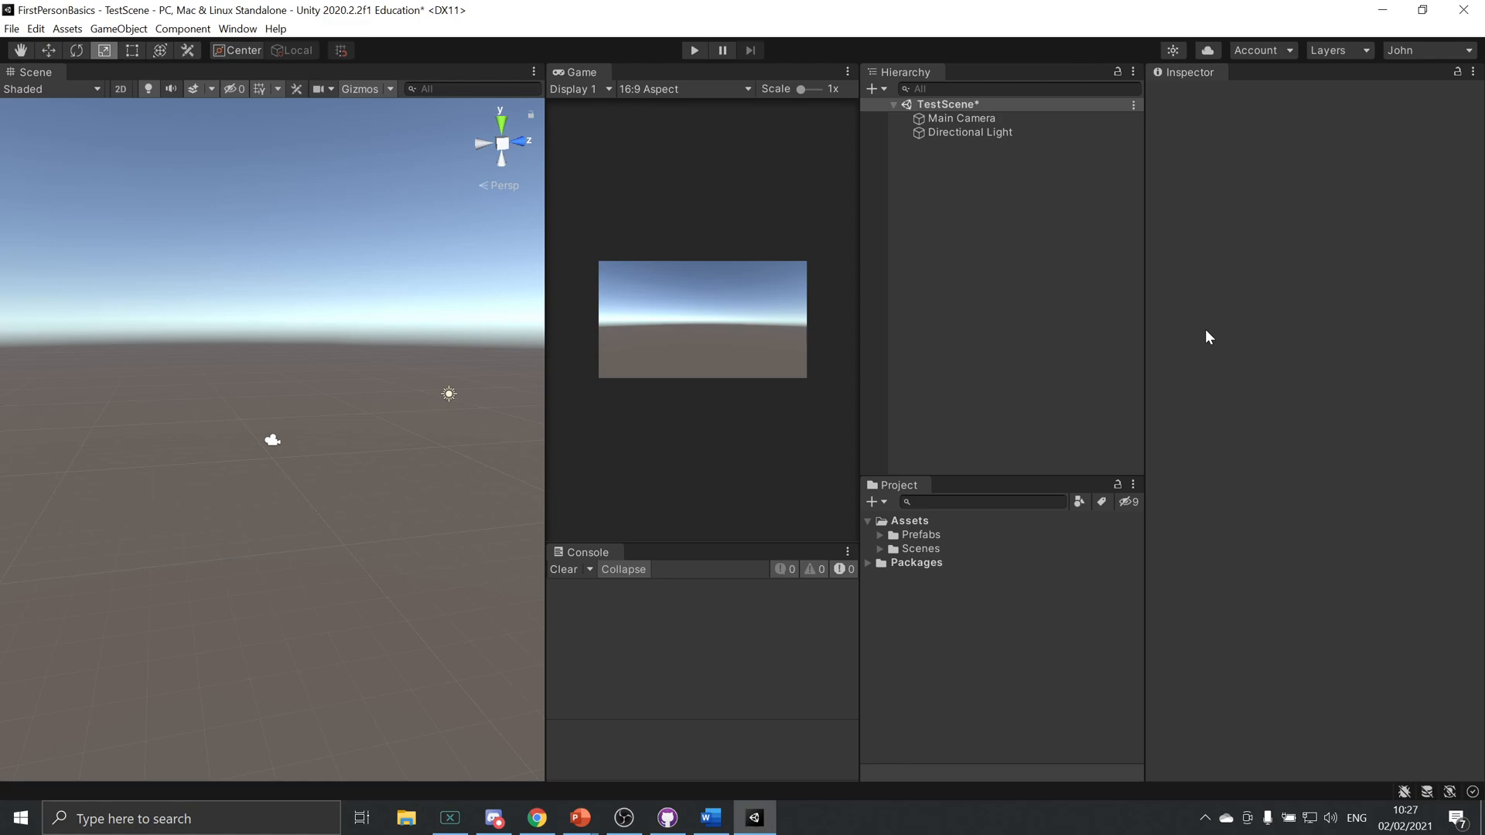
# Add a 3D cube to TestScene and name it w.
pyautogui.click(118, 28)
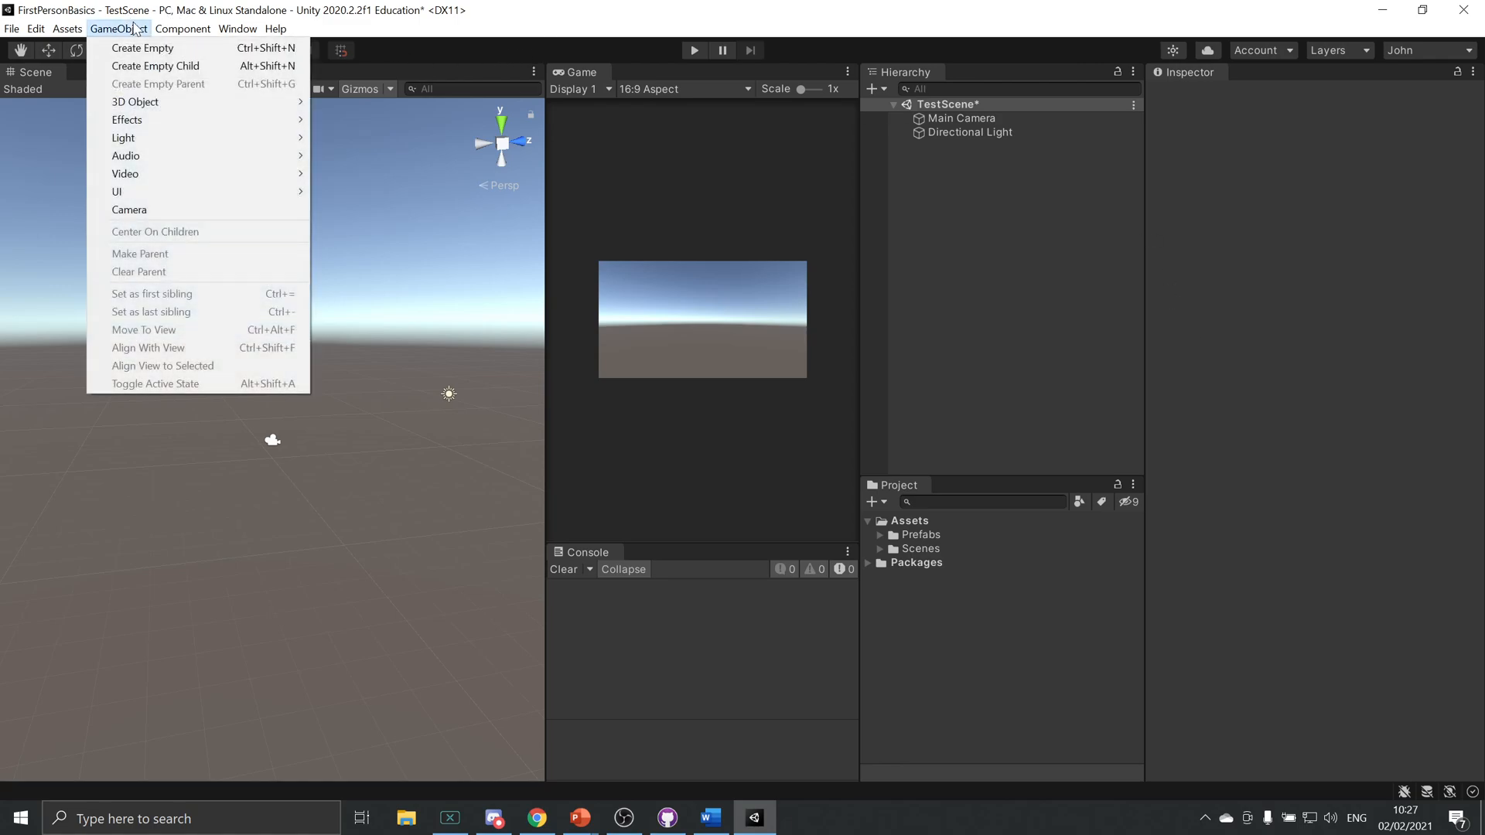
pyautogui.moveTo(256, 108)
pyautogui.click(368, 104)
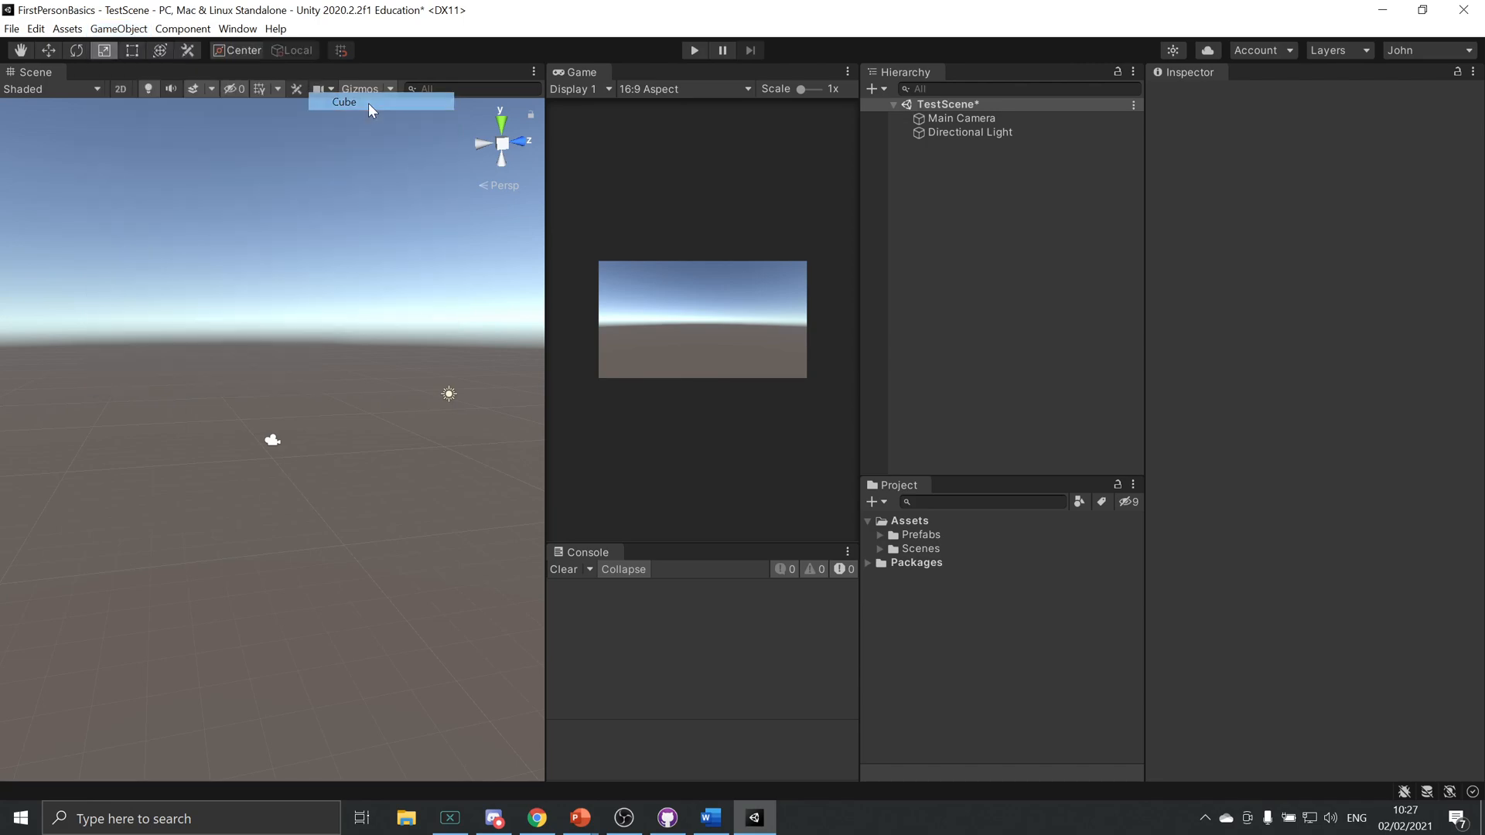
pyautogui.write('w')
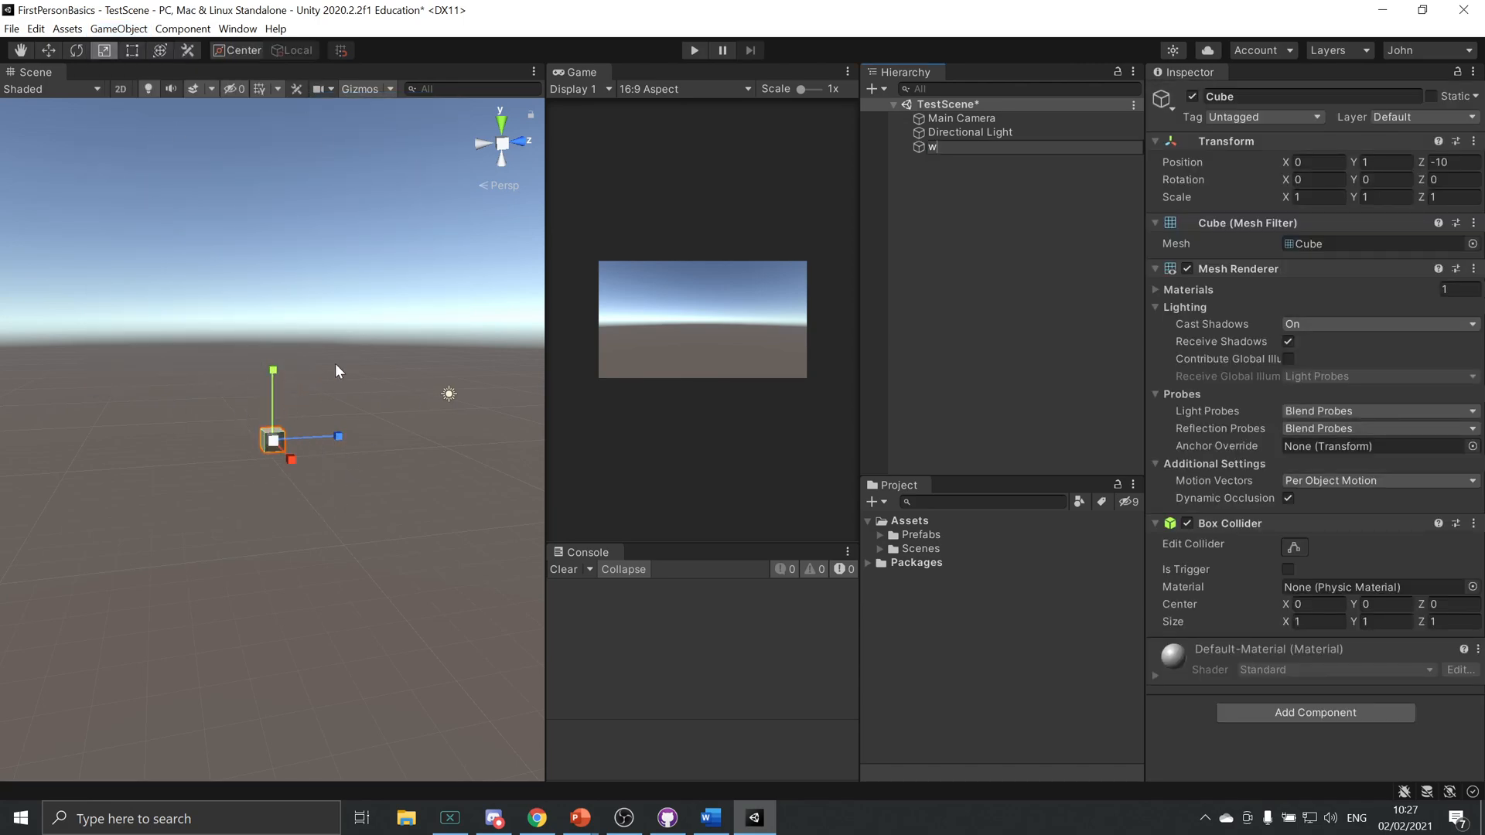
# Transform the cube to Z position -7.42, Z rotation -4.648 and uniform scale 1.9067 using the Move, Rotate and Scale tools.
pyautogui.click(22, 52)
pyautogui.moveTo(263, 411); pyautogui.dragTo(406, 380)
pyautogui.click(48, 50)
pyautogui.click(76, 51)
pyautogui.click(104, 50)
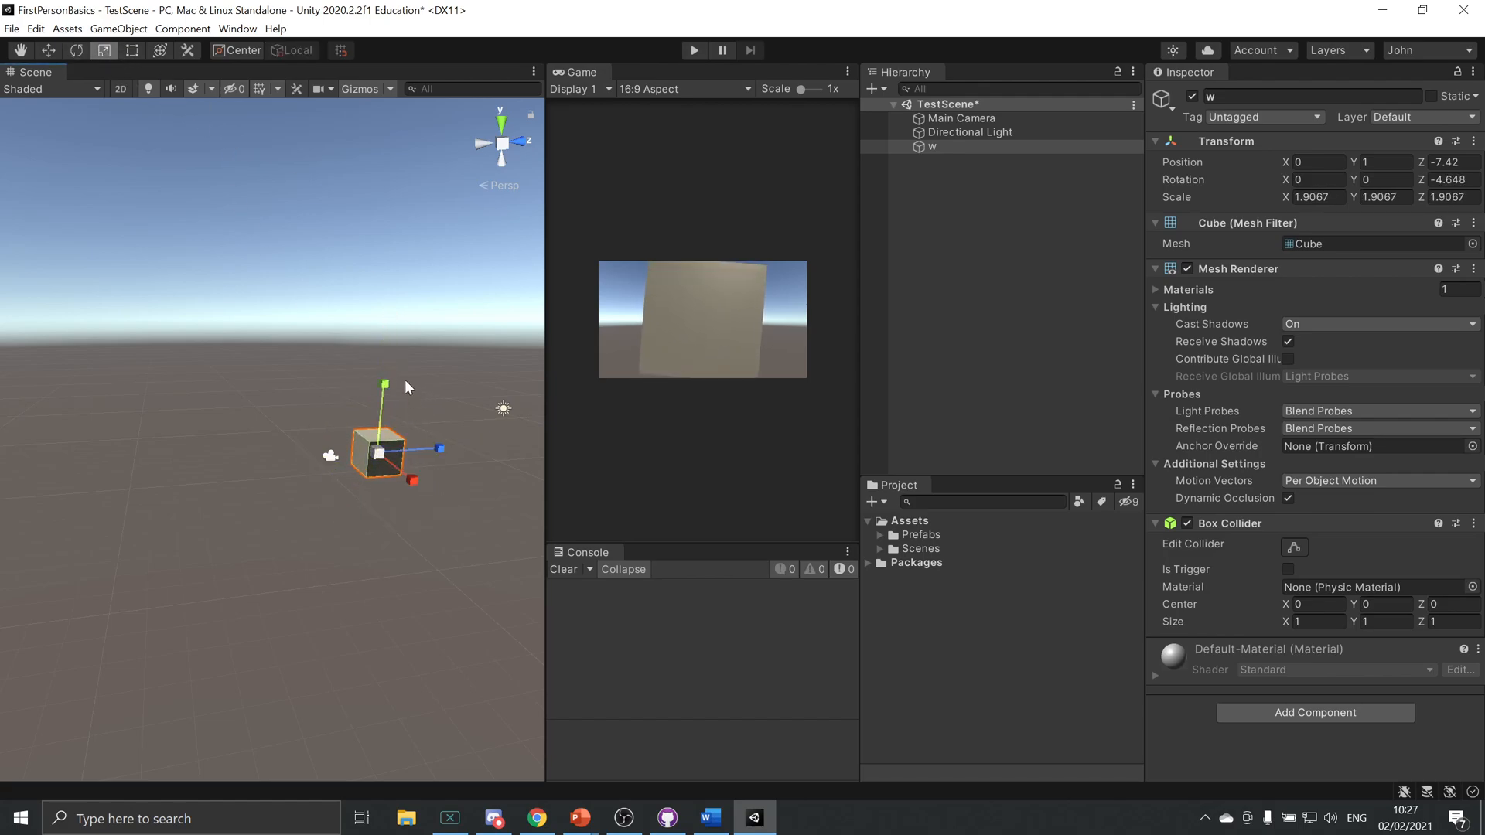
# Stretch the cube to about 4.6 in Y and 4.3 in Z with the Rect tool and undo the resize.
pyautogui.click(132, 50)
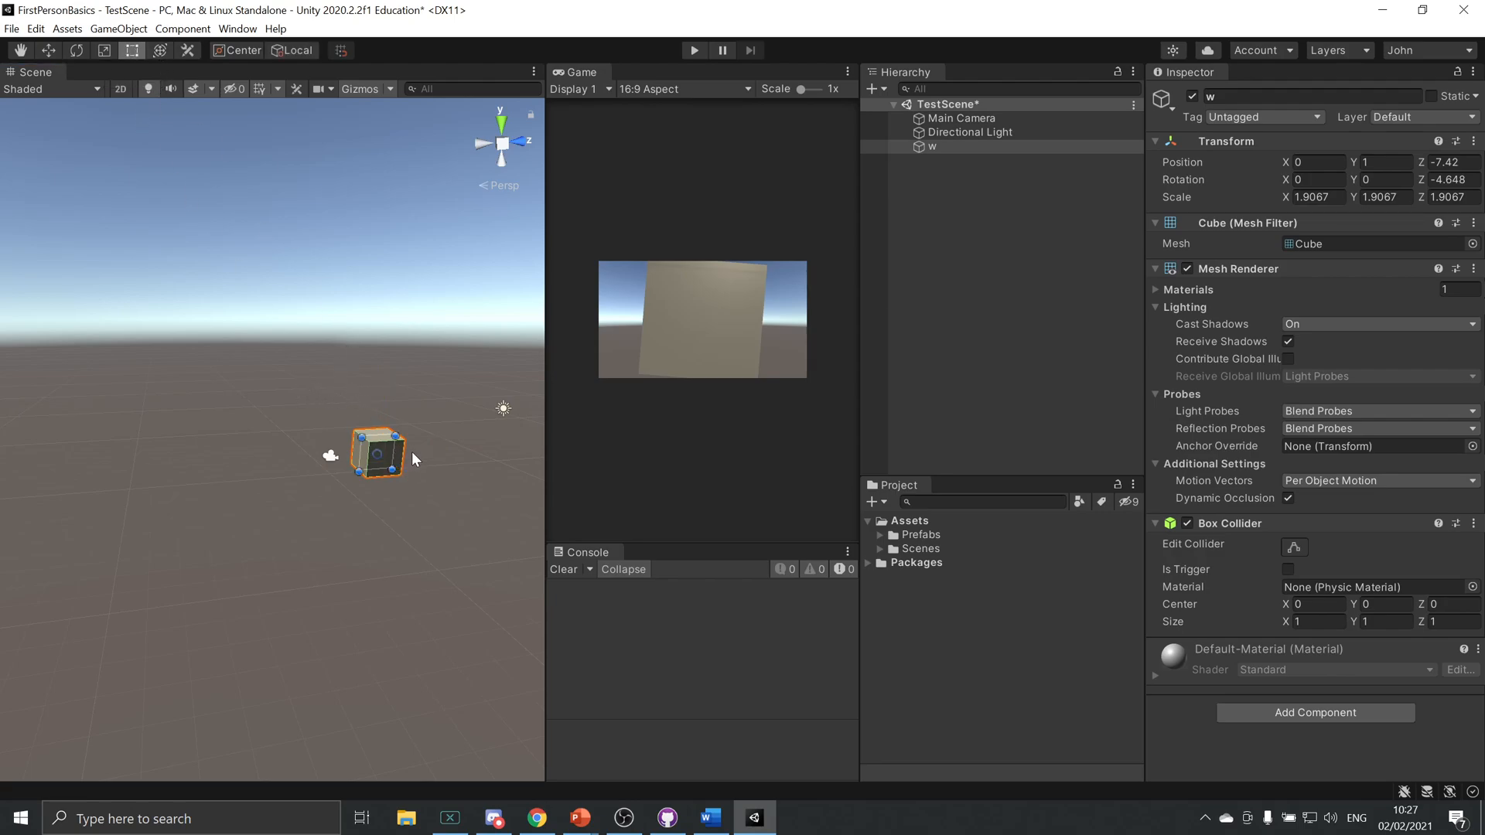
pyautogui.moveTo(394, 434); pyautogui.dragTo(444, 382)
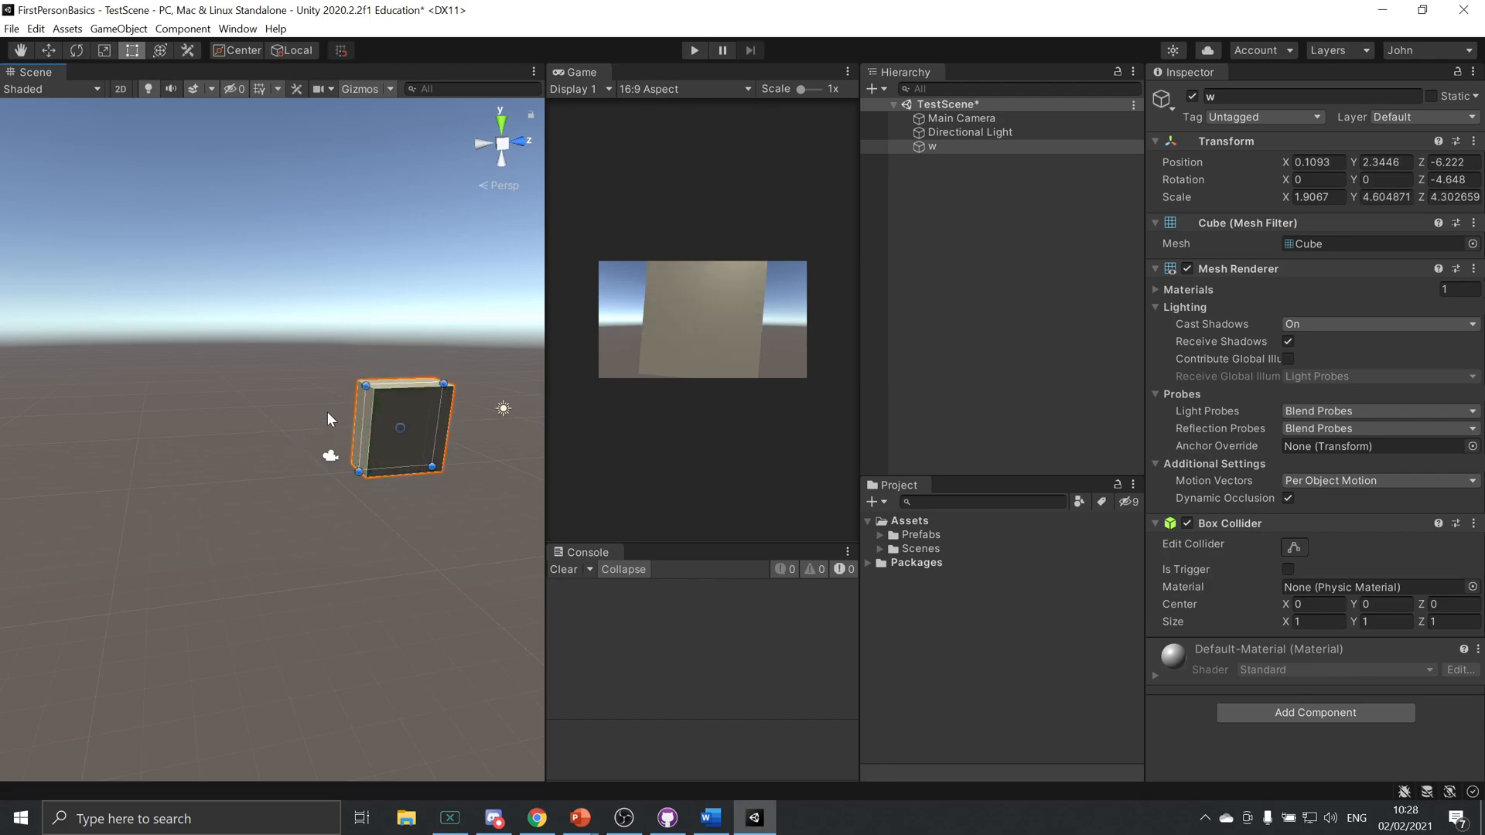
pyautogui.hotkey('ctrl', 'z')
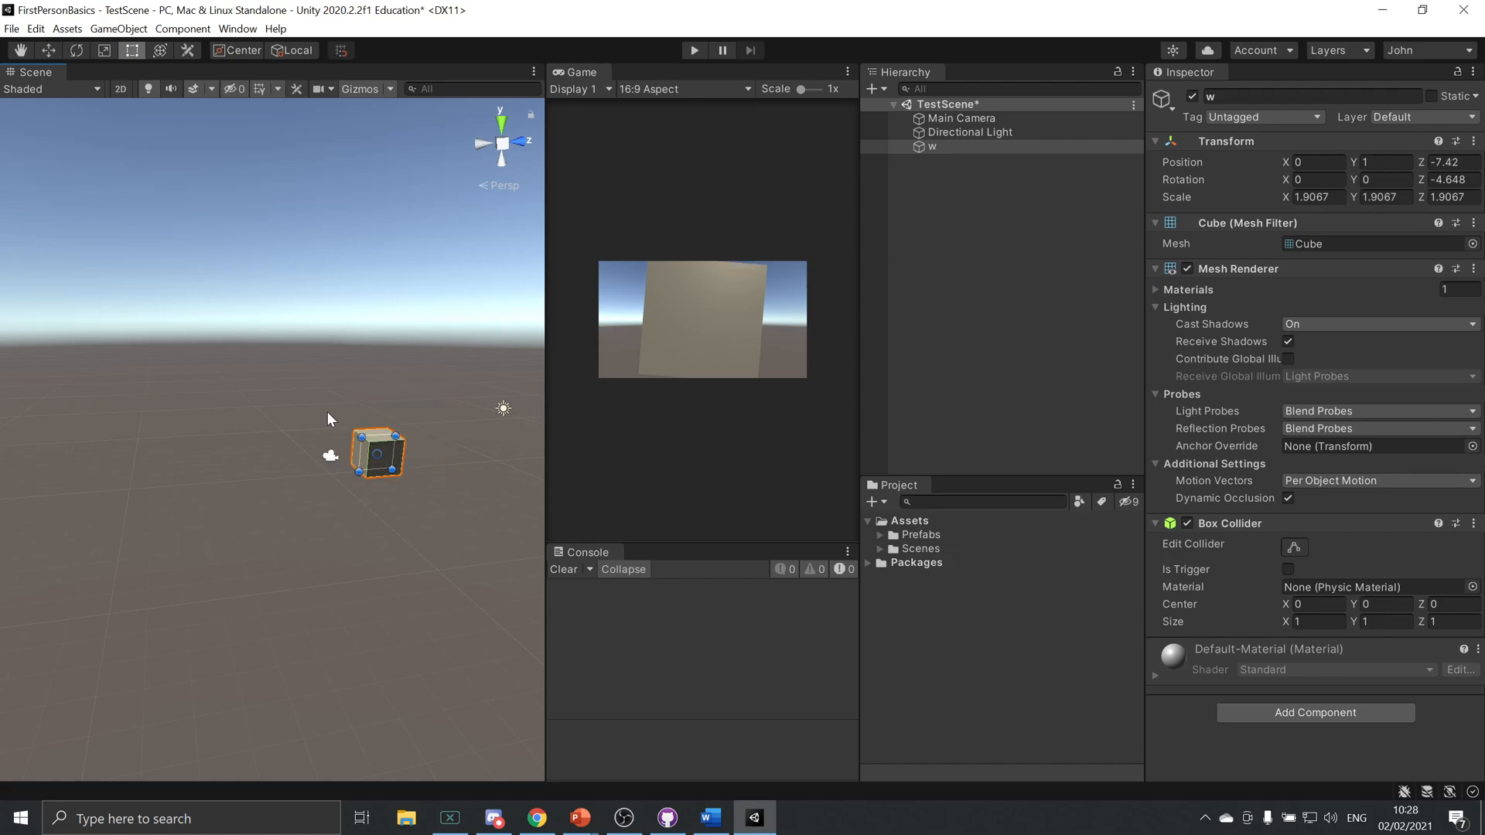
# Try the combined Transform tool on the cube, then adjust its Box Collider and undo that adjustment.
pyautogui.click(162, 49)
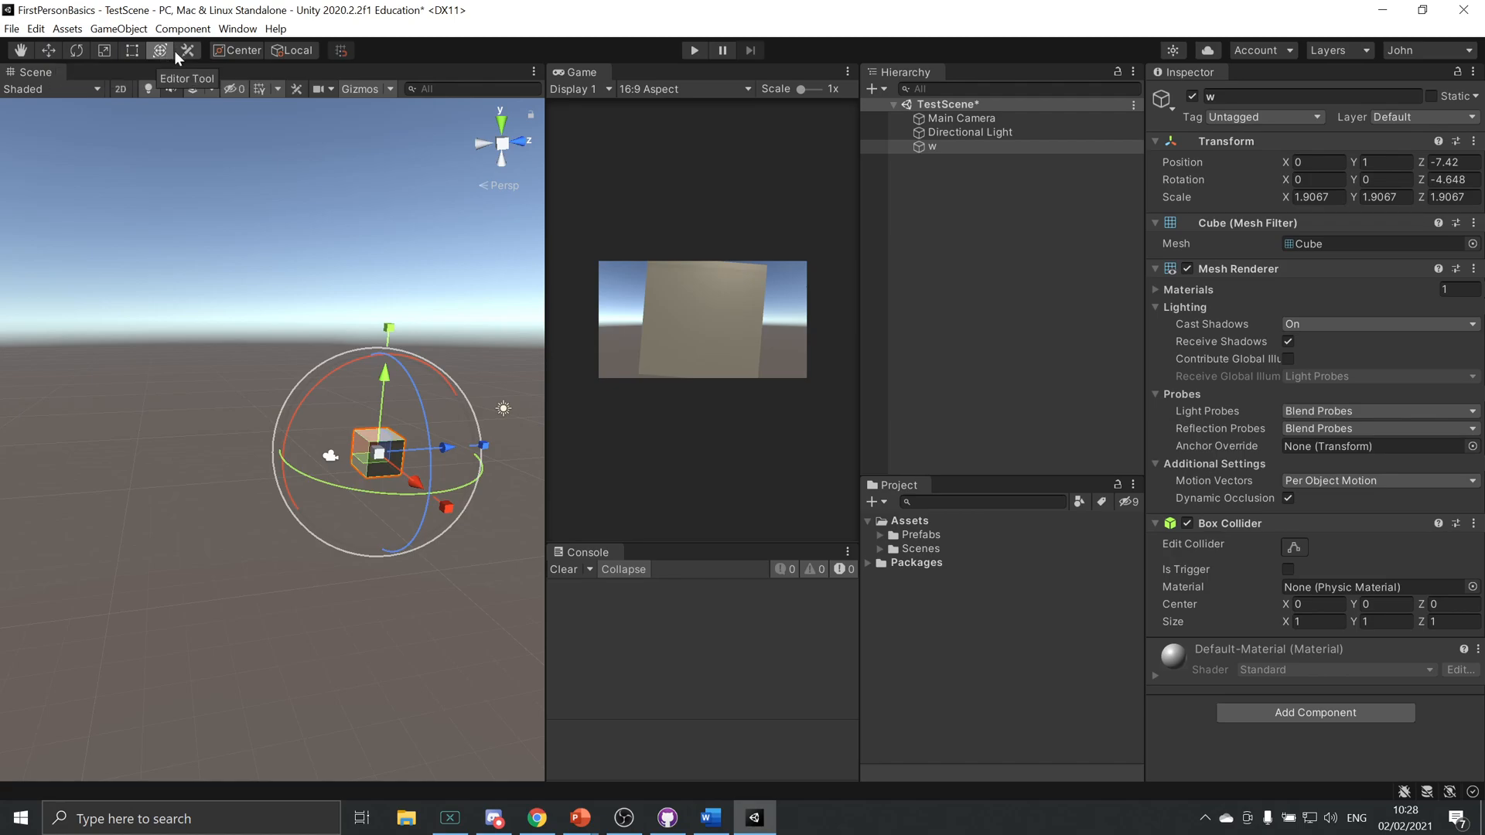
pyautogui.click(187, 51)
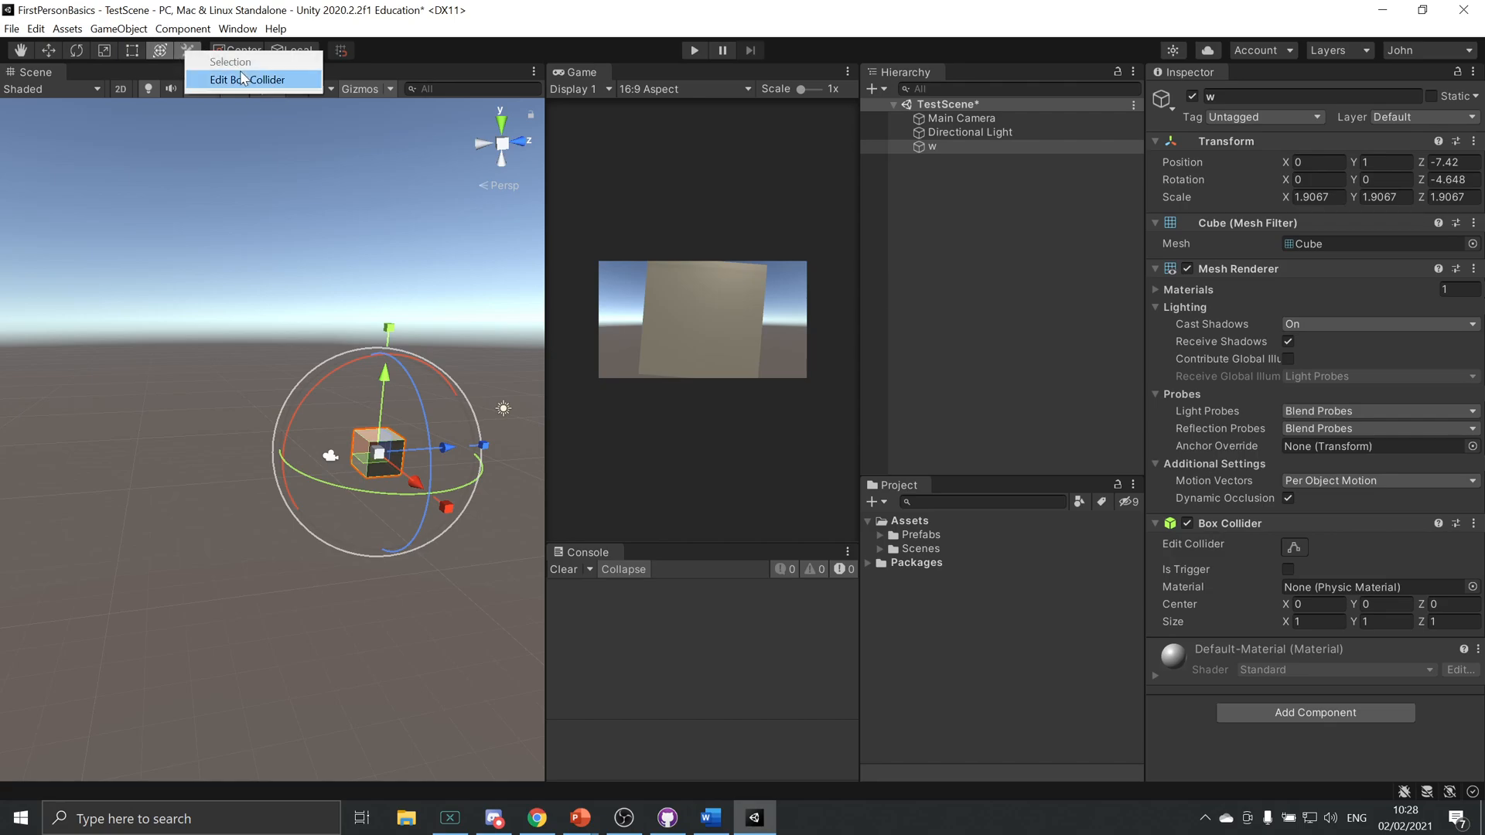
pyautogui.click(282, 81)
pyautogui.moveTo(384, 458); pyautogui.dragTo(392, 467)
pyautogui.hotkey('ctrl', 'z')
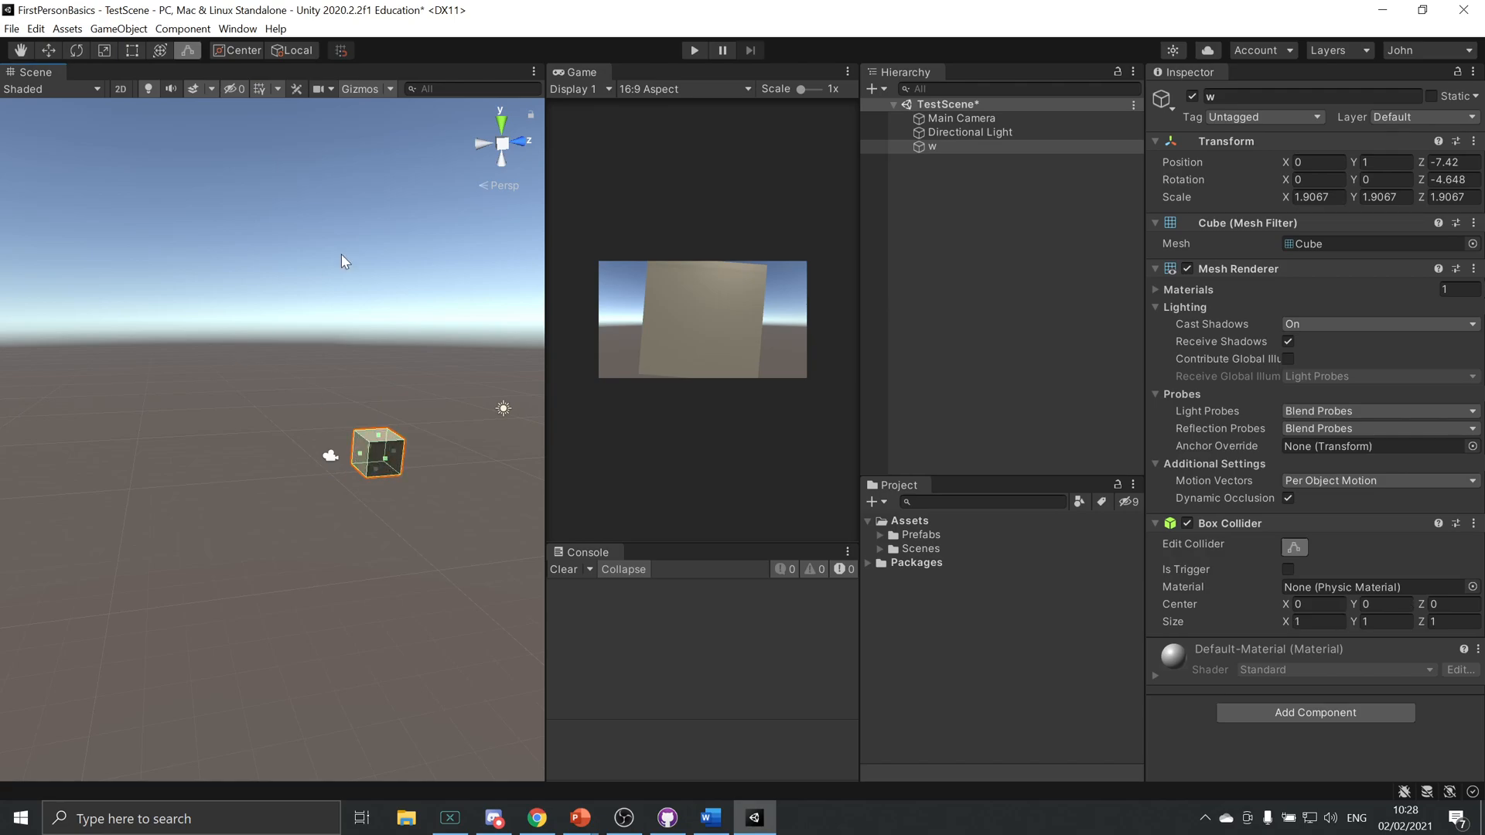
# Pan around the Scene view and frame the cube in it.
pyautogui.click(49, 51)
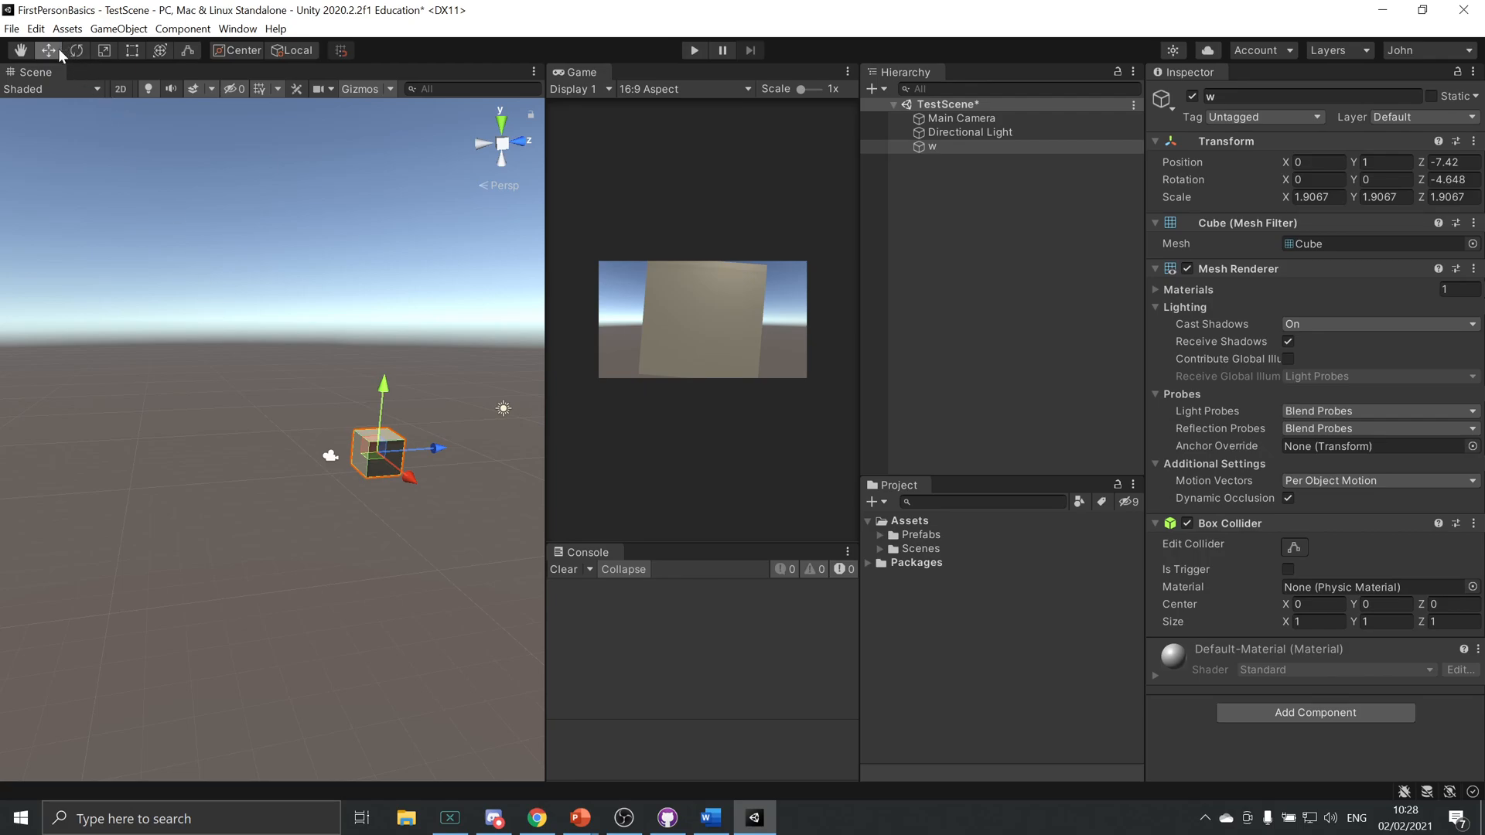
pyautogui.click(77, 51)
pyautogui.click(103, 50)
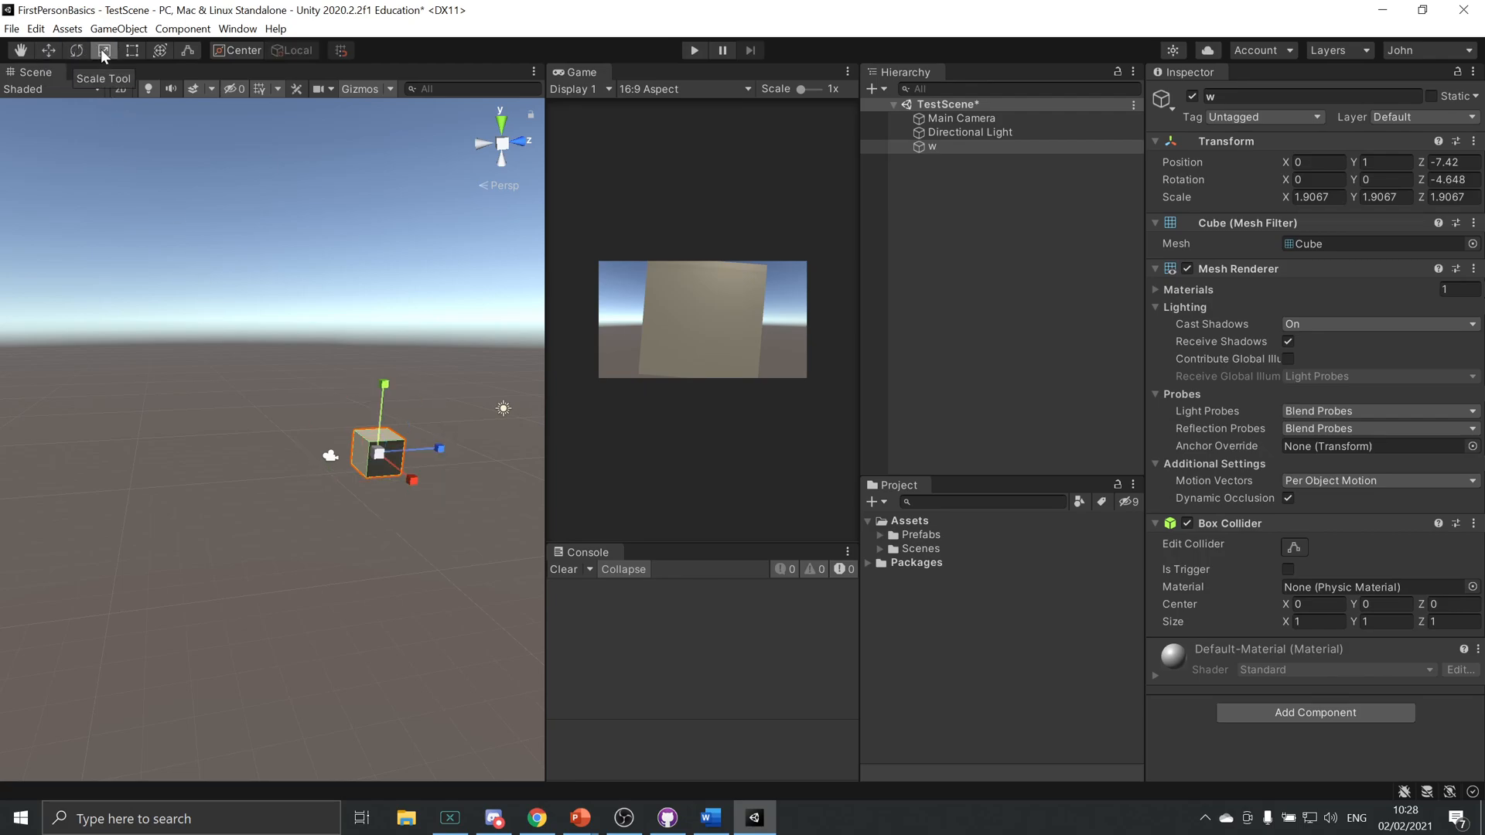
pyautogui.click(21, 51)
pyautogui.moveTo(322, 402); pyautogui.dragTo(291, 388)
pyautogui.click(48, 51)
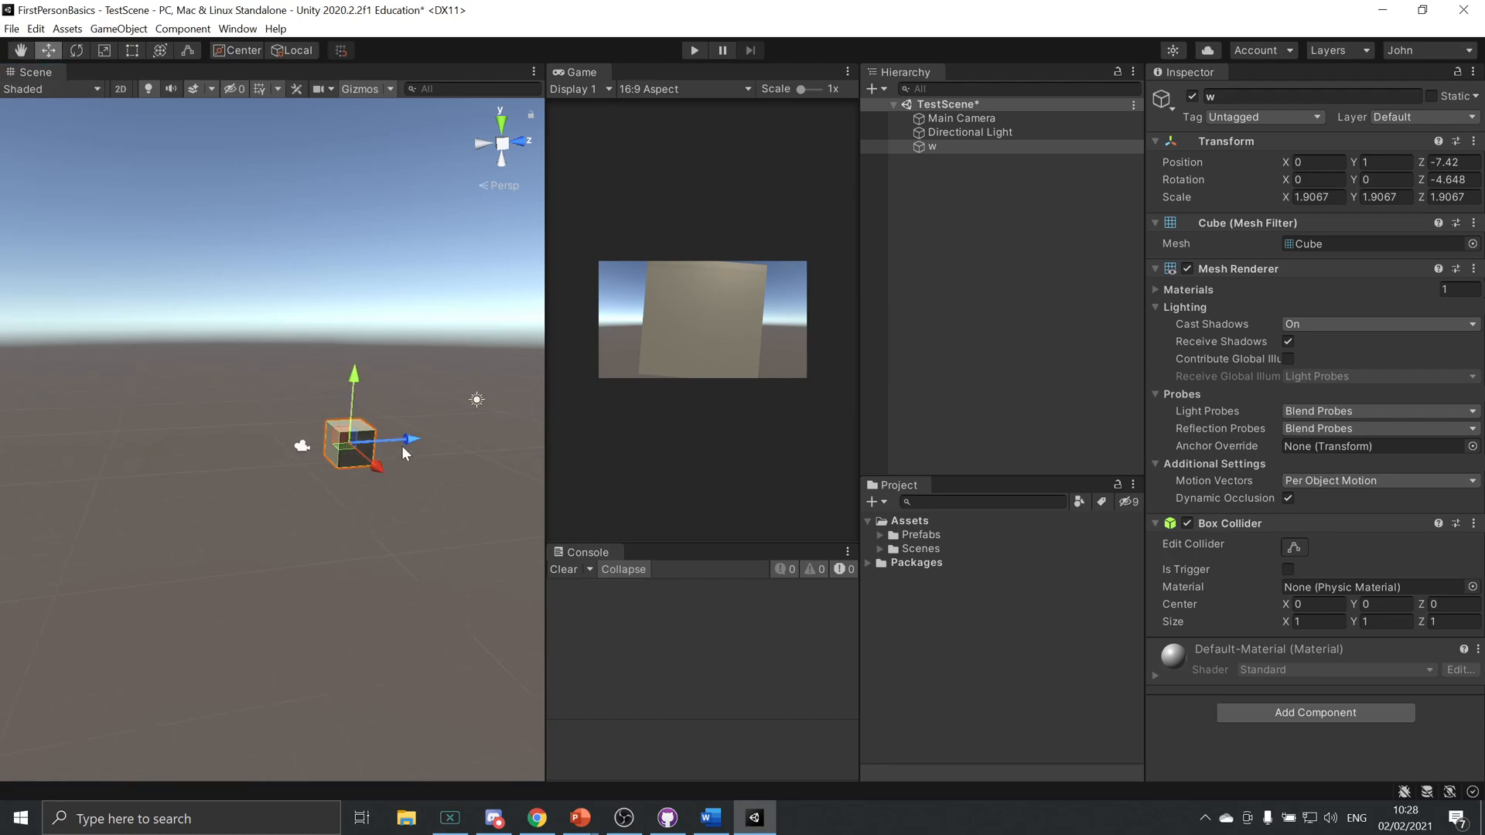
pyautogui.moveTo(433, 396); pyautogui.dragTo(444, 430, button='middle')
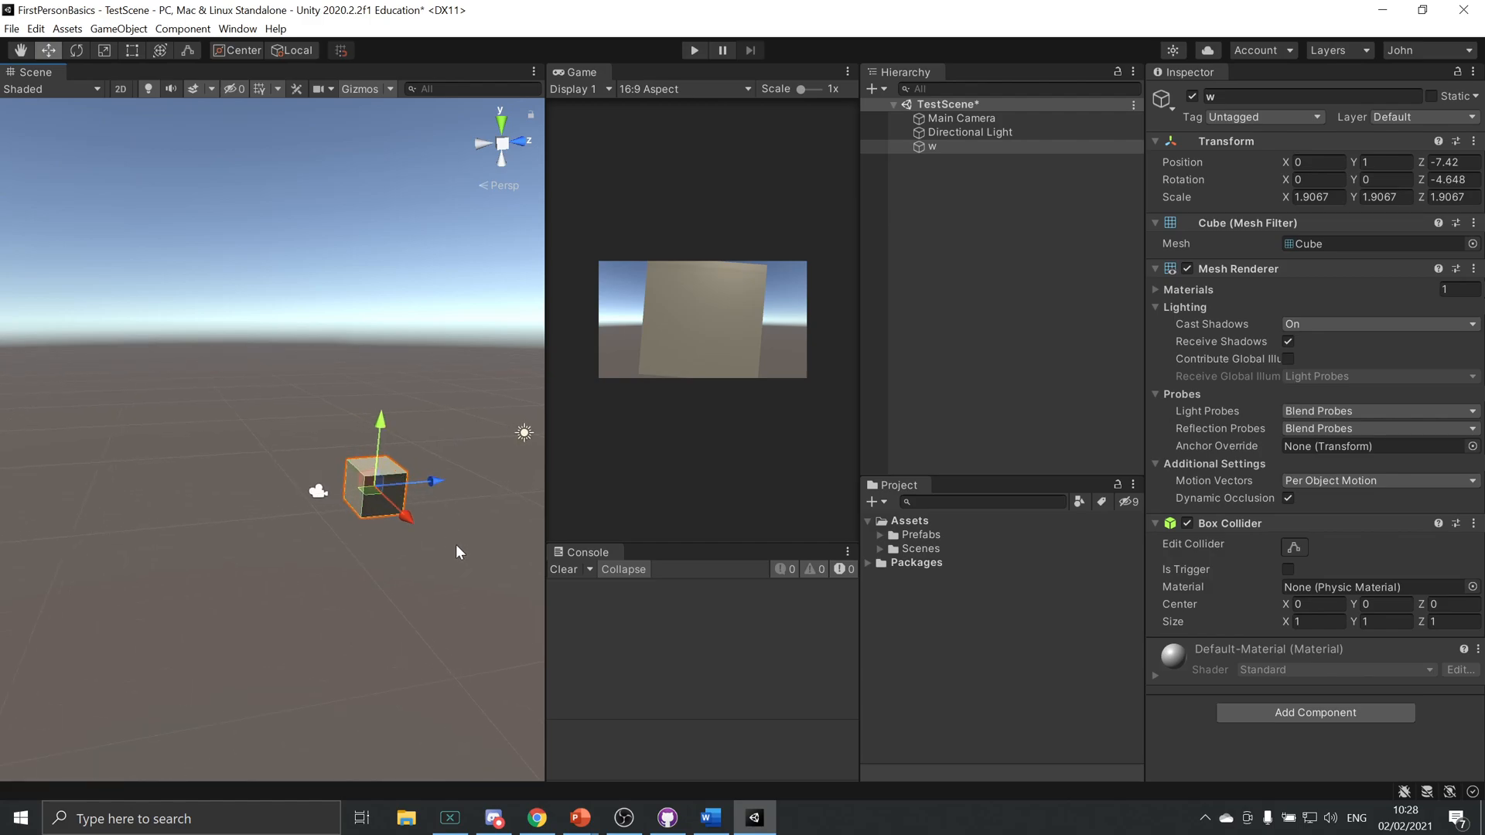
pyautogui.moveTo(453, 541); pyautogui.dragTo(434, 492, button='middle')
pyautogui.press('f')
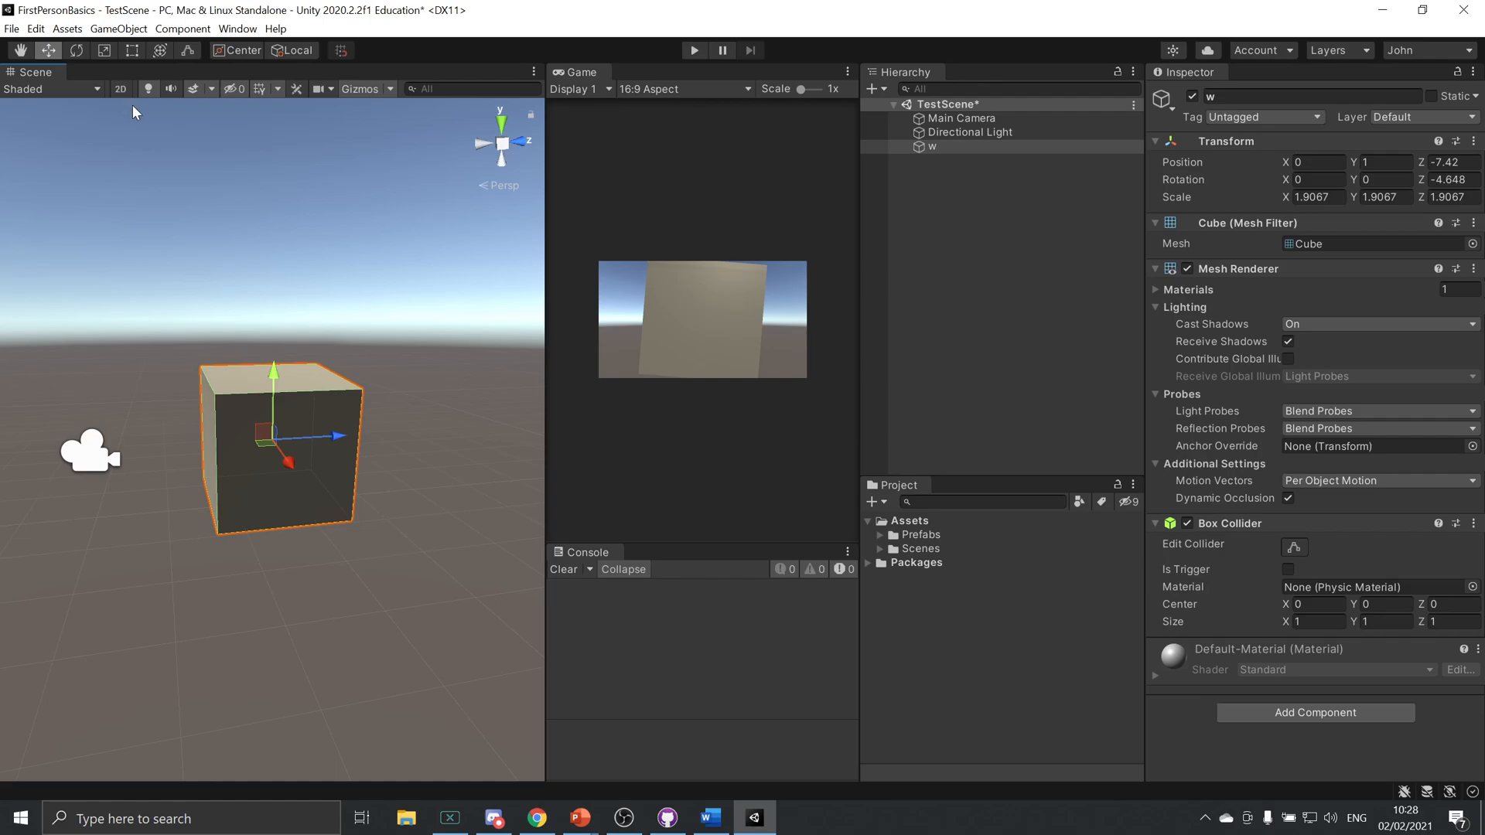
# Transform the cube to Z position -6.56, Z rotation 0.299 and a uniform scale of about 2.18.
pyautogui.click(71, 51)
pyautogui.click(103, 50)
pyautogui.click(131, 50)
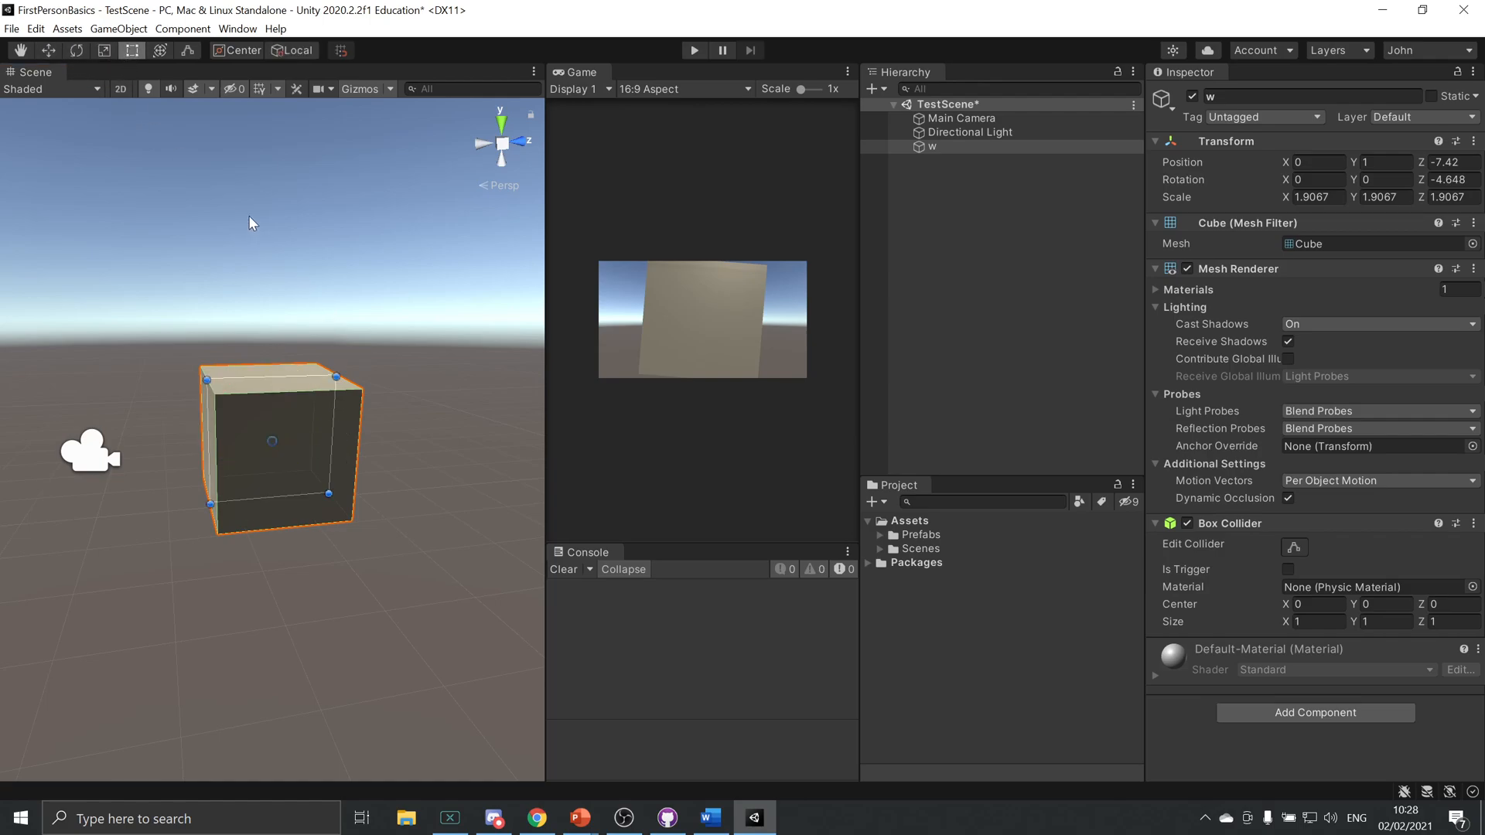
pyautogui.press('w')
pyautogui.press('e')
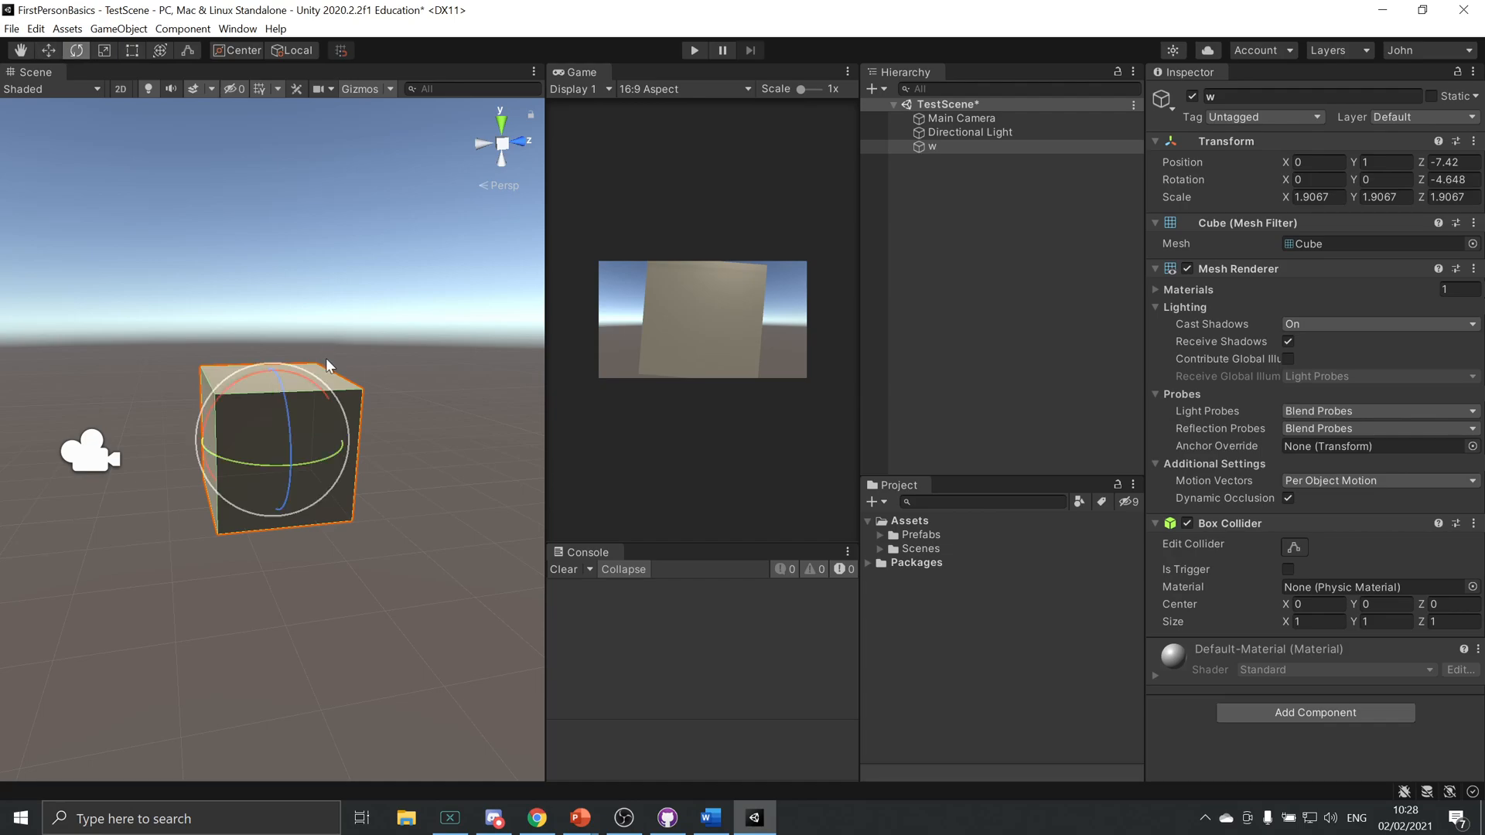
pyautogui.press('r')
pyautogui.press('w')
pyautogui.moveTo(340, 438)
pyautogui.mouseDown()
pyautogui.moveTo(405, 428)
pyautogui.moveTo(392, 441)
pyautogui.moveTo(344, 336)
pyautogui.moveTo(342, 413)
pyautogui.moveTo(388, 419)
pyautogui.moveTo(244, 458)
pyautogui.moveTo(355, 444)
pyautogui.moveTo(169, 498)
pyautogui.moveTo(175, 478)
pyautogui.moveTo(337, 448)
pyautogui.moveTo(298, 468)
pyautogui.moveTo(327, 442)
pyautogui.mouseUp()
pyautogui.press('e')
pyautogui.press('r')
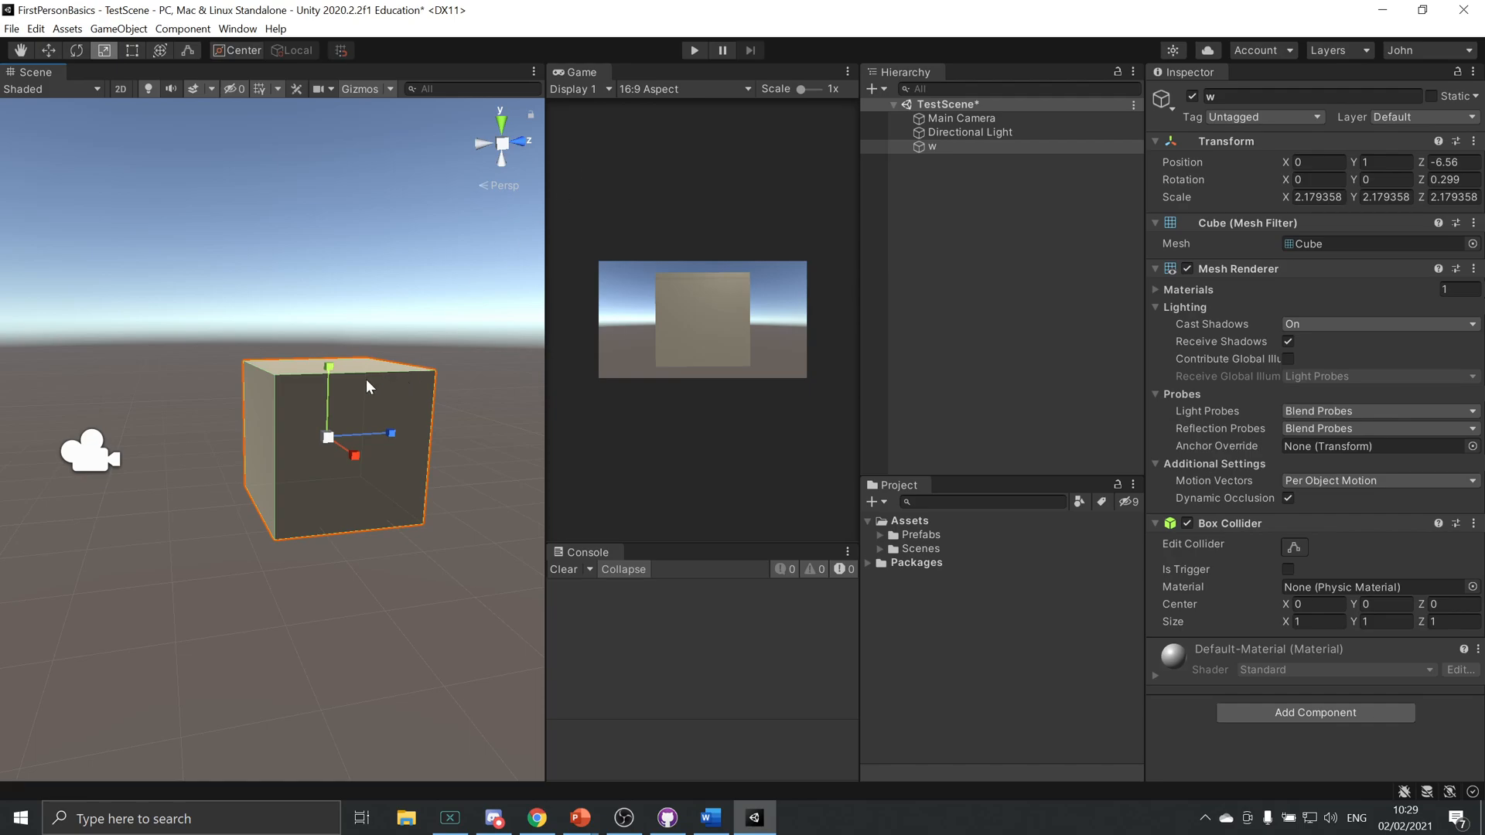
# Rotate the cube to about -89.35 degrees in Z and delete it from the scene.
pyautogui.press('e')
pyautogui.moveTo(348, 392); pyautogui.dragTo(317, 588)
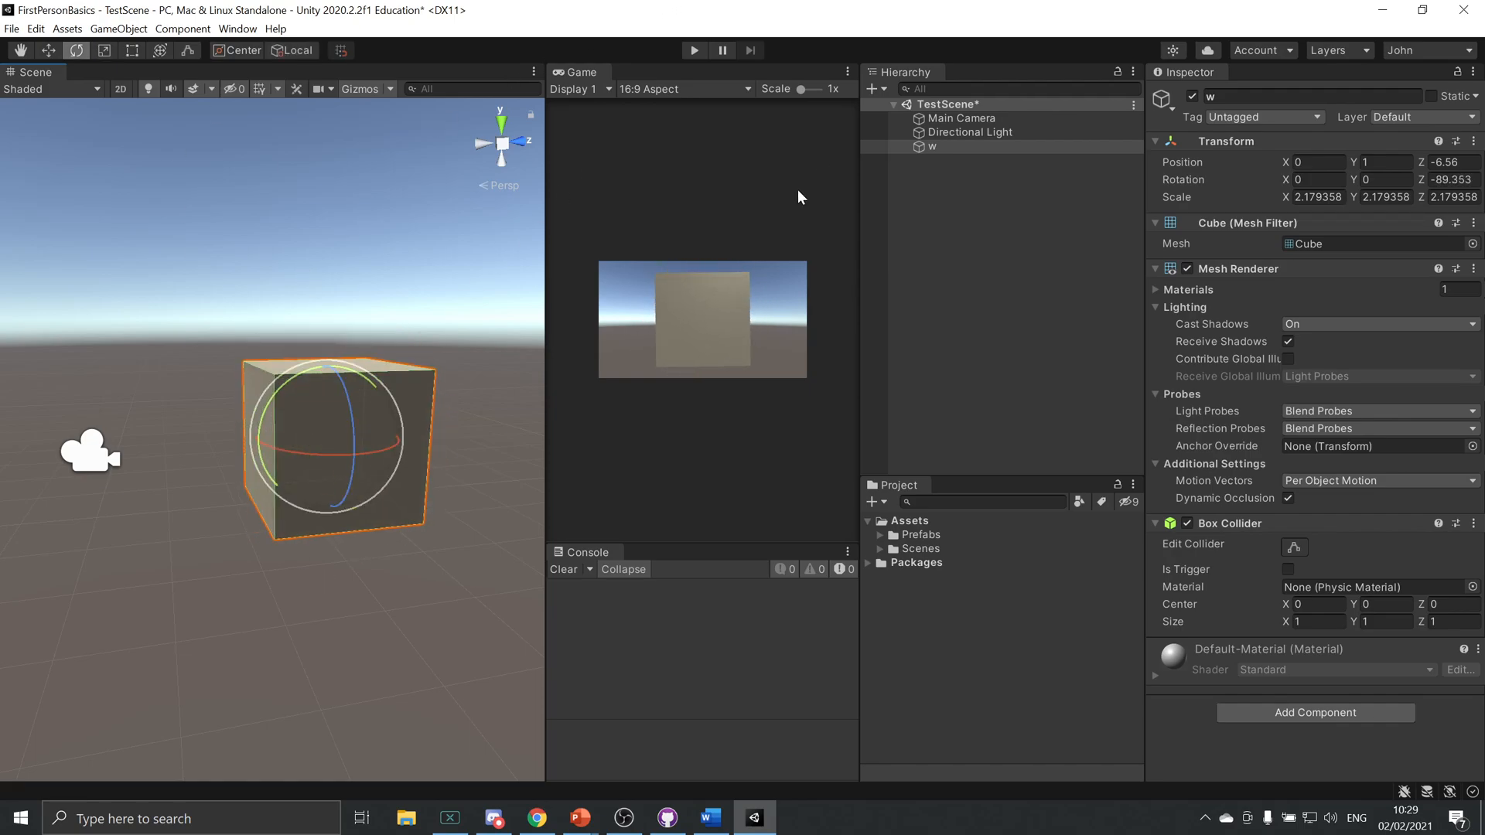
pyautogui.press('Delete')
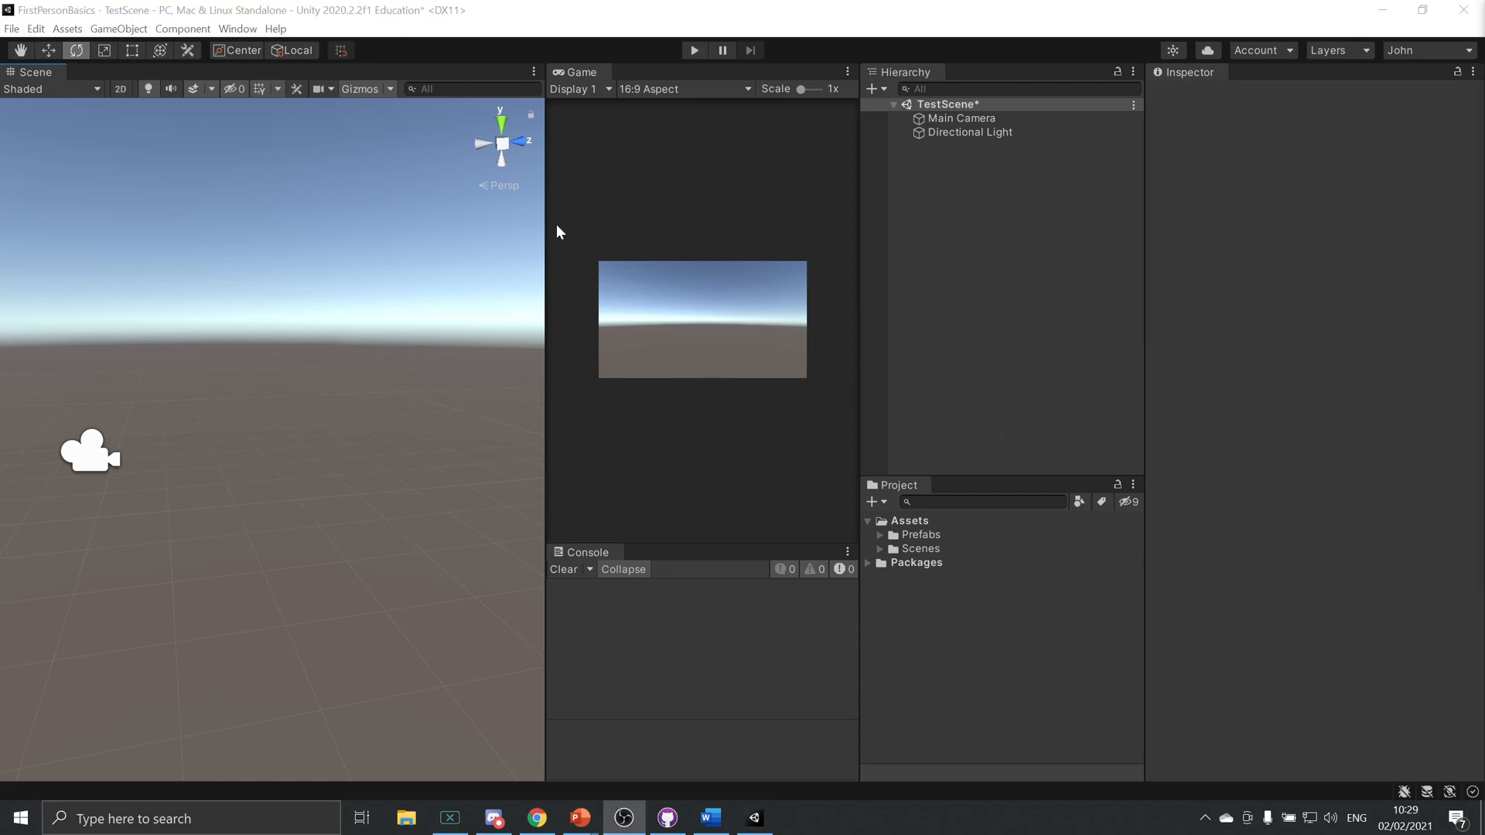
# Open the Asset Store from Unity and continue to its website in the browser.
pyautogui.click(501, 8)
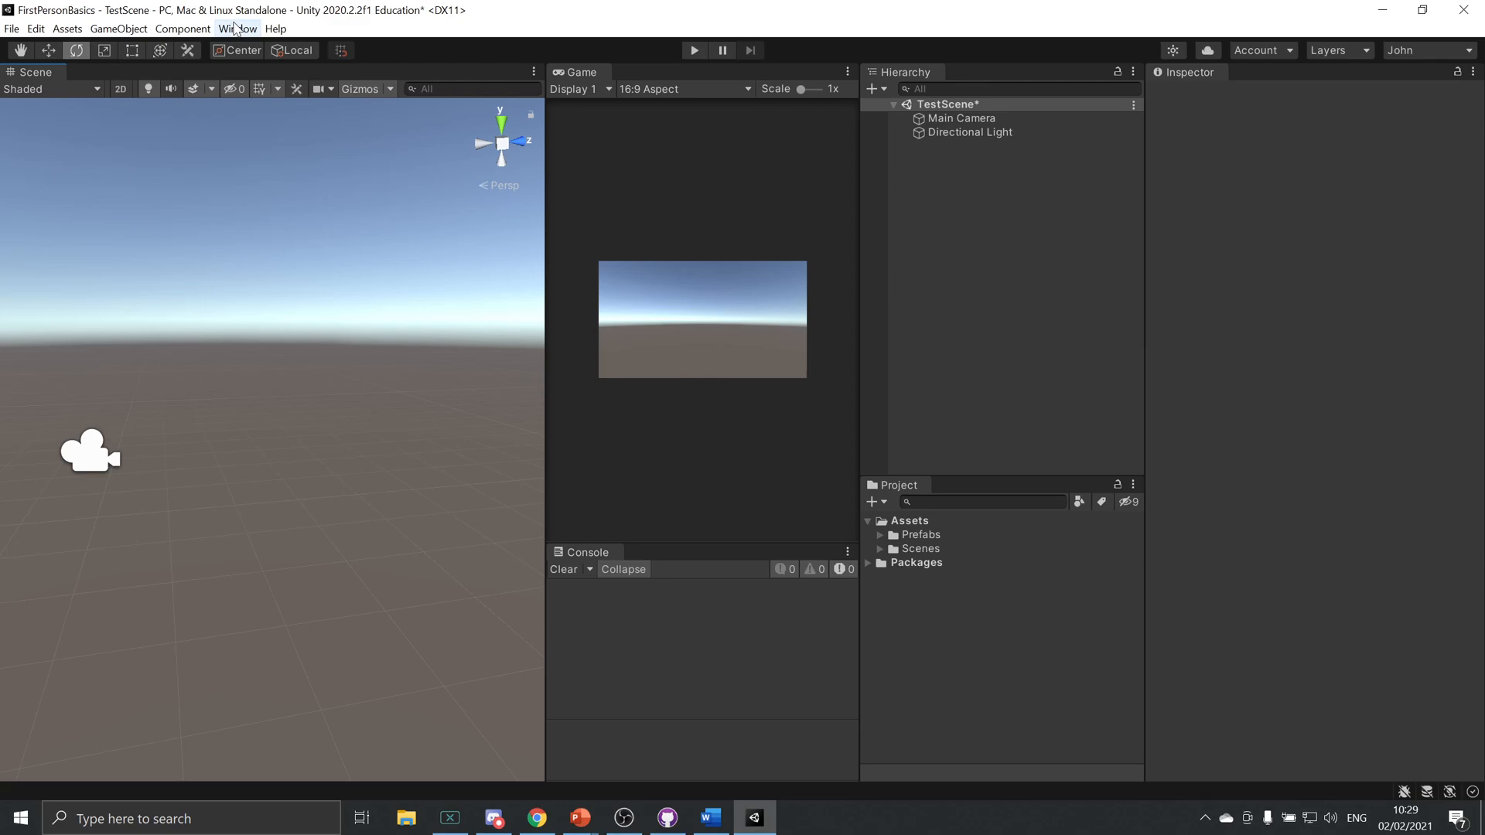
pyautogui.click(236, 29)
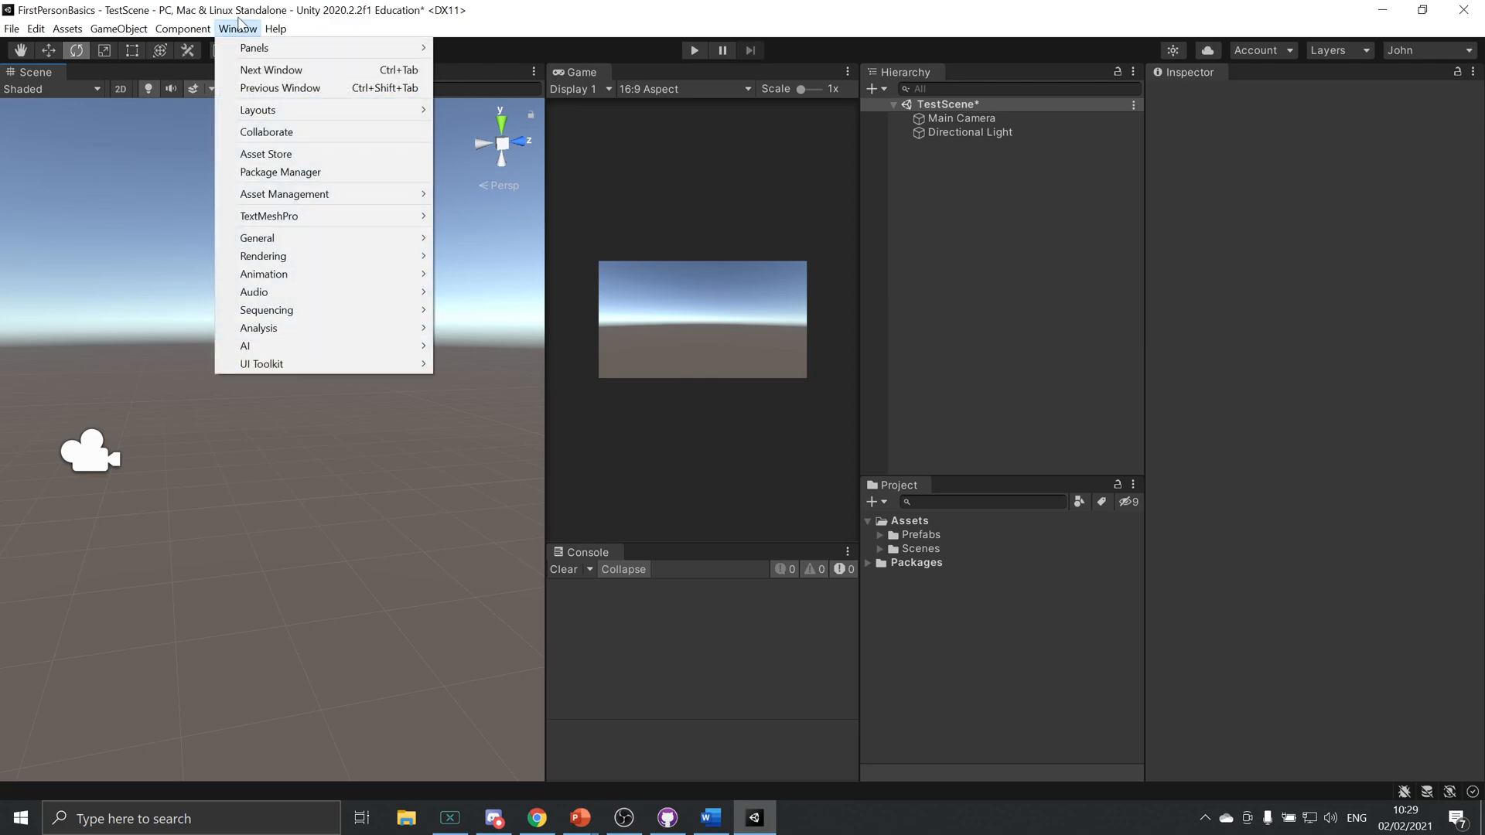
pyautogui.click(340, 154)
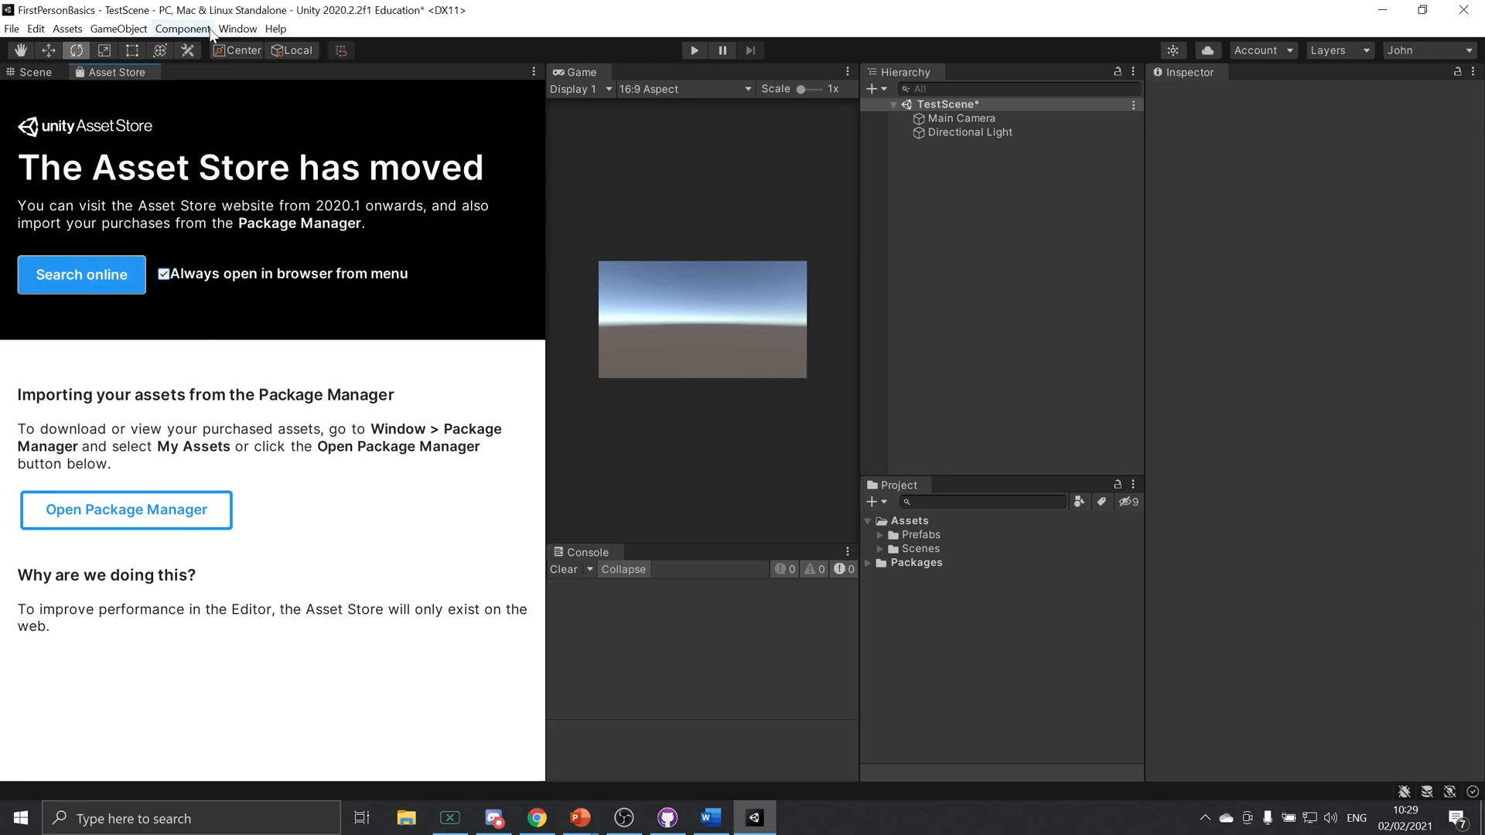
pyautogui.click(237, 29)
pyautogui.click(180, 229)
pyautogui.click(88, 281)
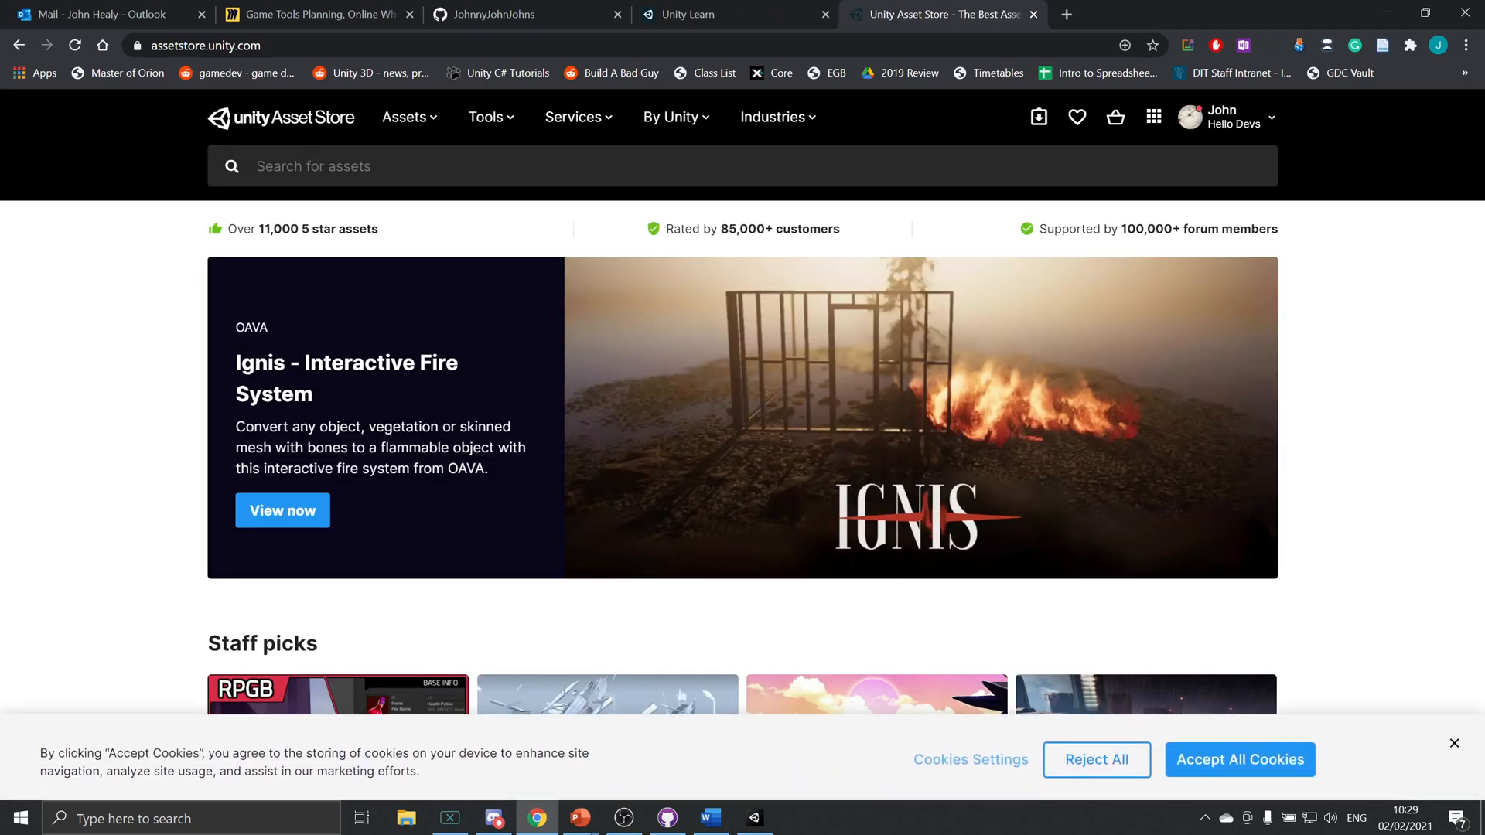
# Search the Asset Store website for "first person".
pyautogui.write('first')
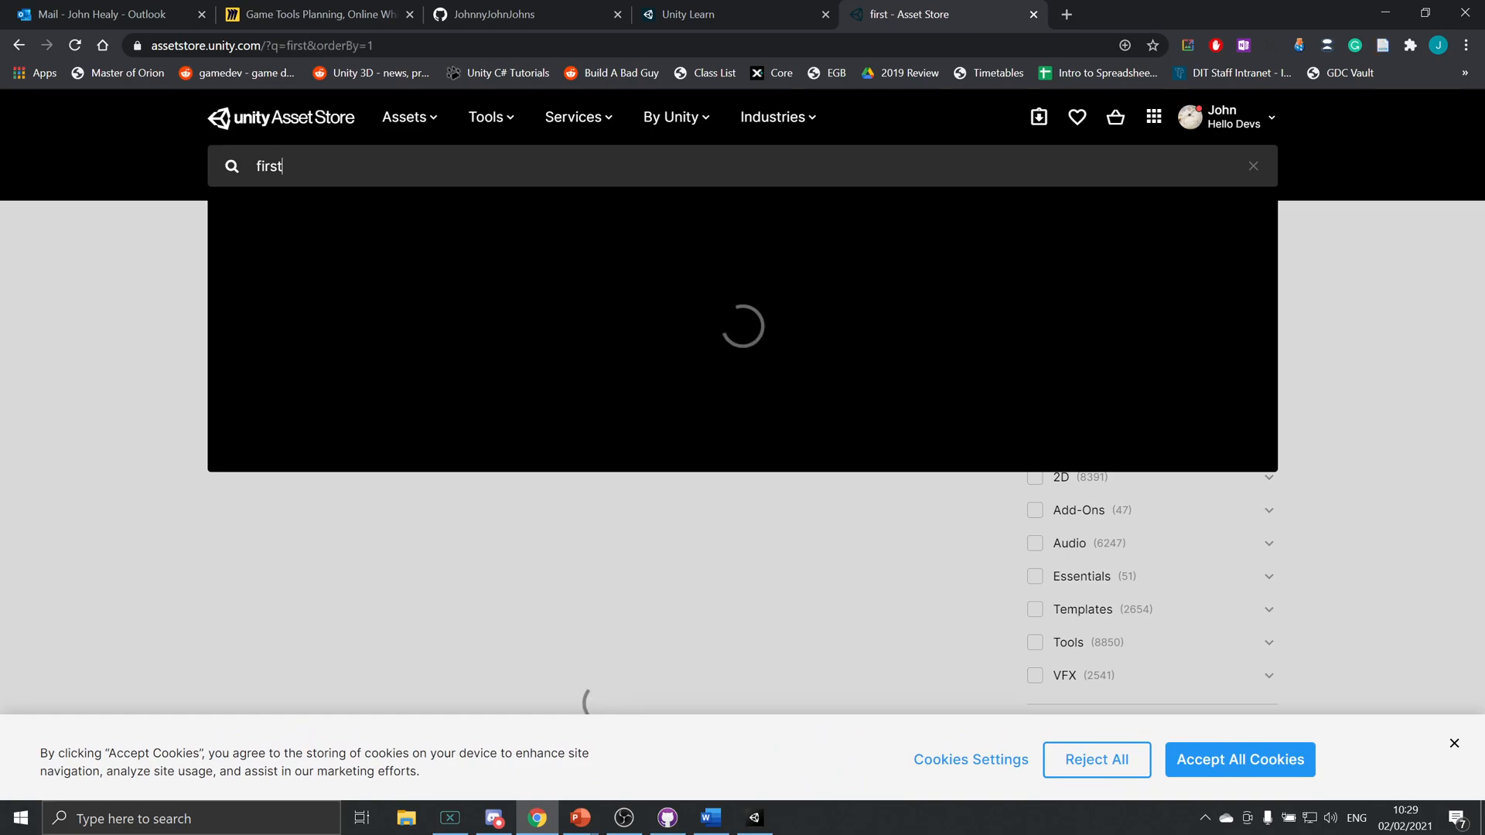
pyautogui.press('Return')
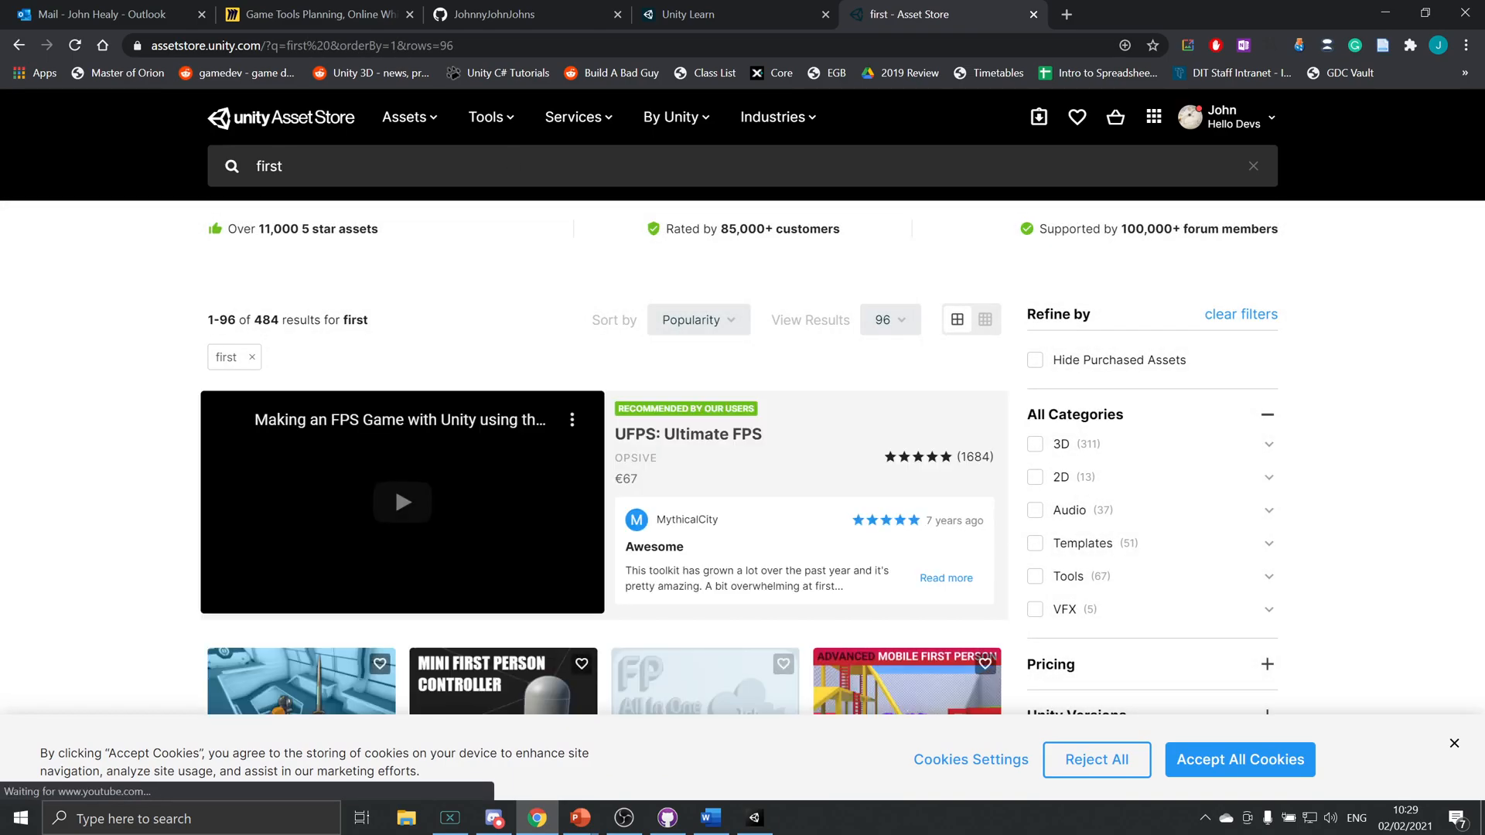
pyautogui.click(533, 152)
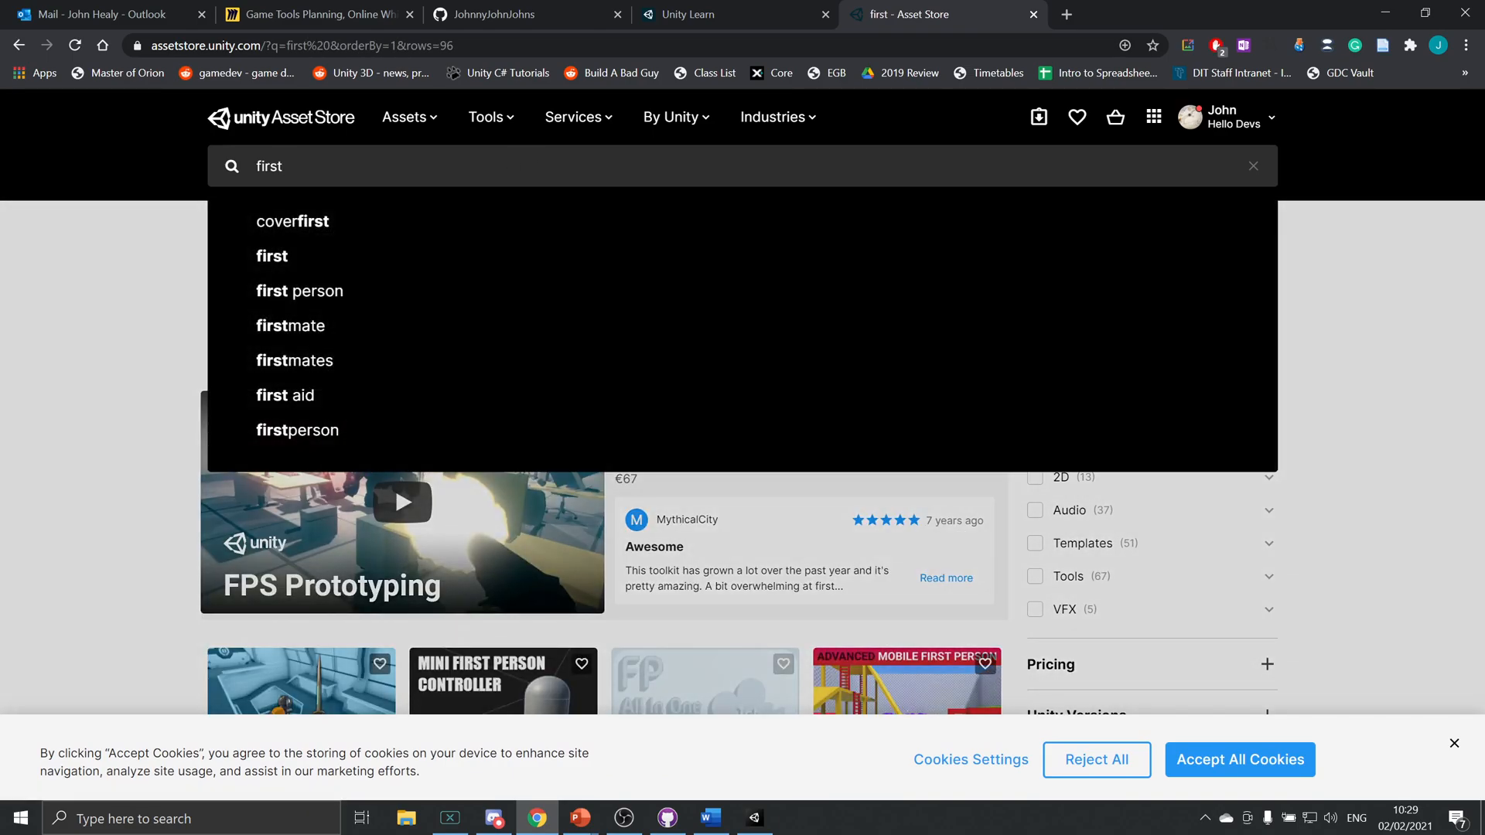
pyautogui.write('person')
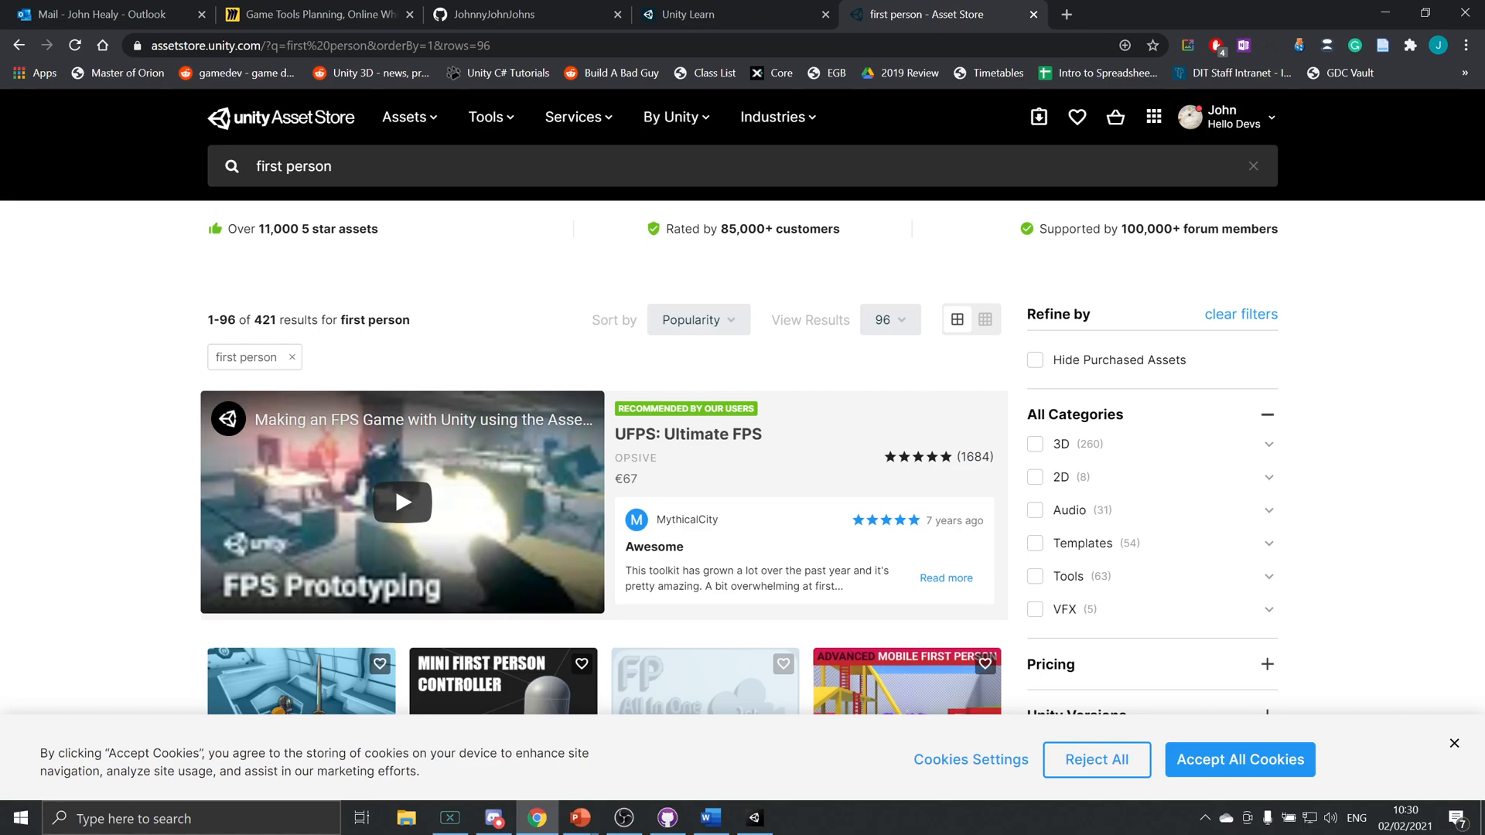
# Refine the asset search to "first person all" and open the First Person All-in-One asset's page.
pyautogui.click(333, 166)
pyautogui.write('all')
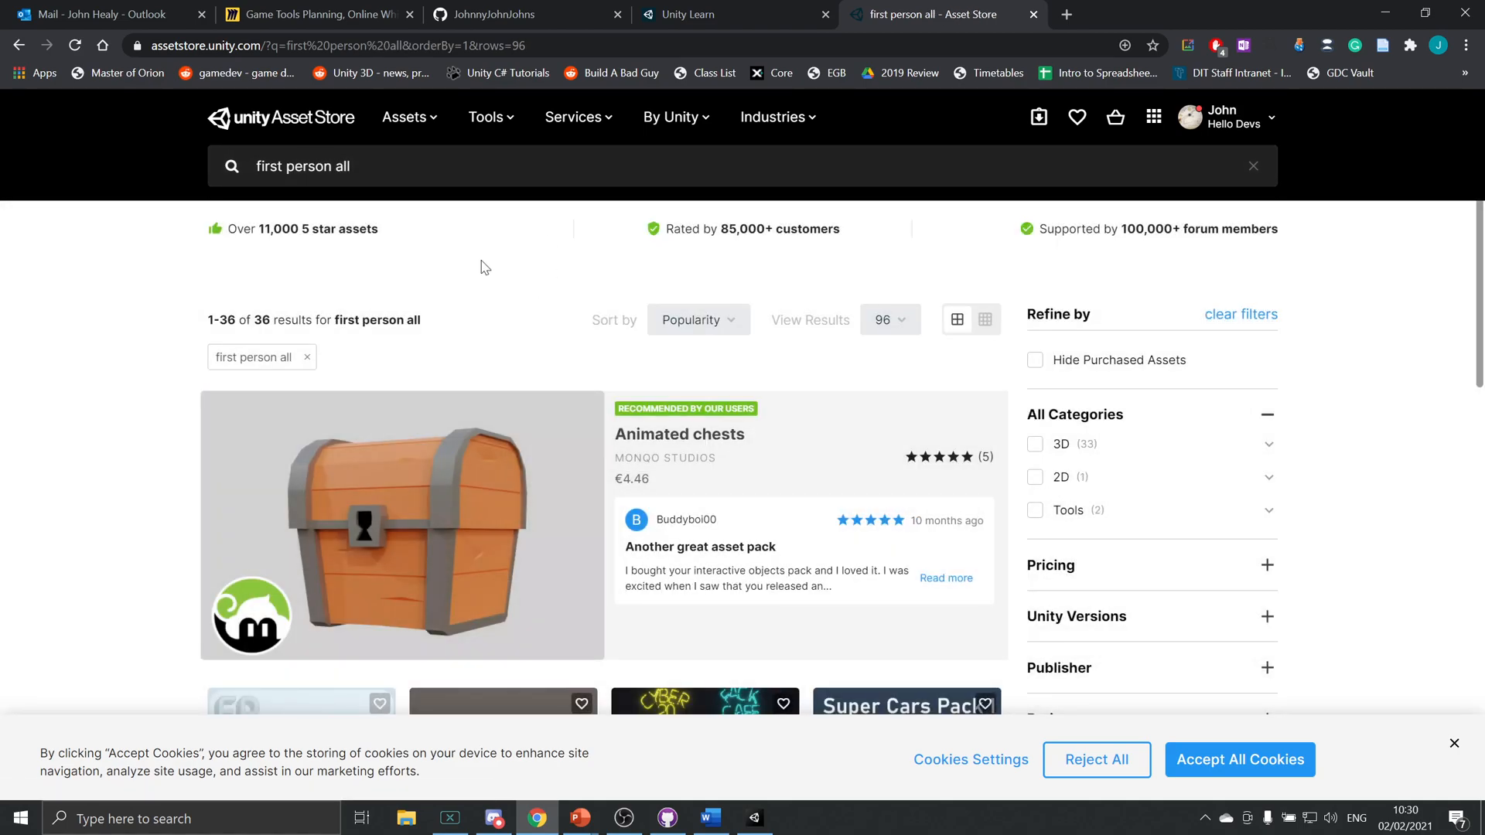
pyautogui.scroll(-5, 481, 281)
pyautogui.scroll(4, 251, 501)
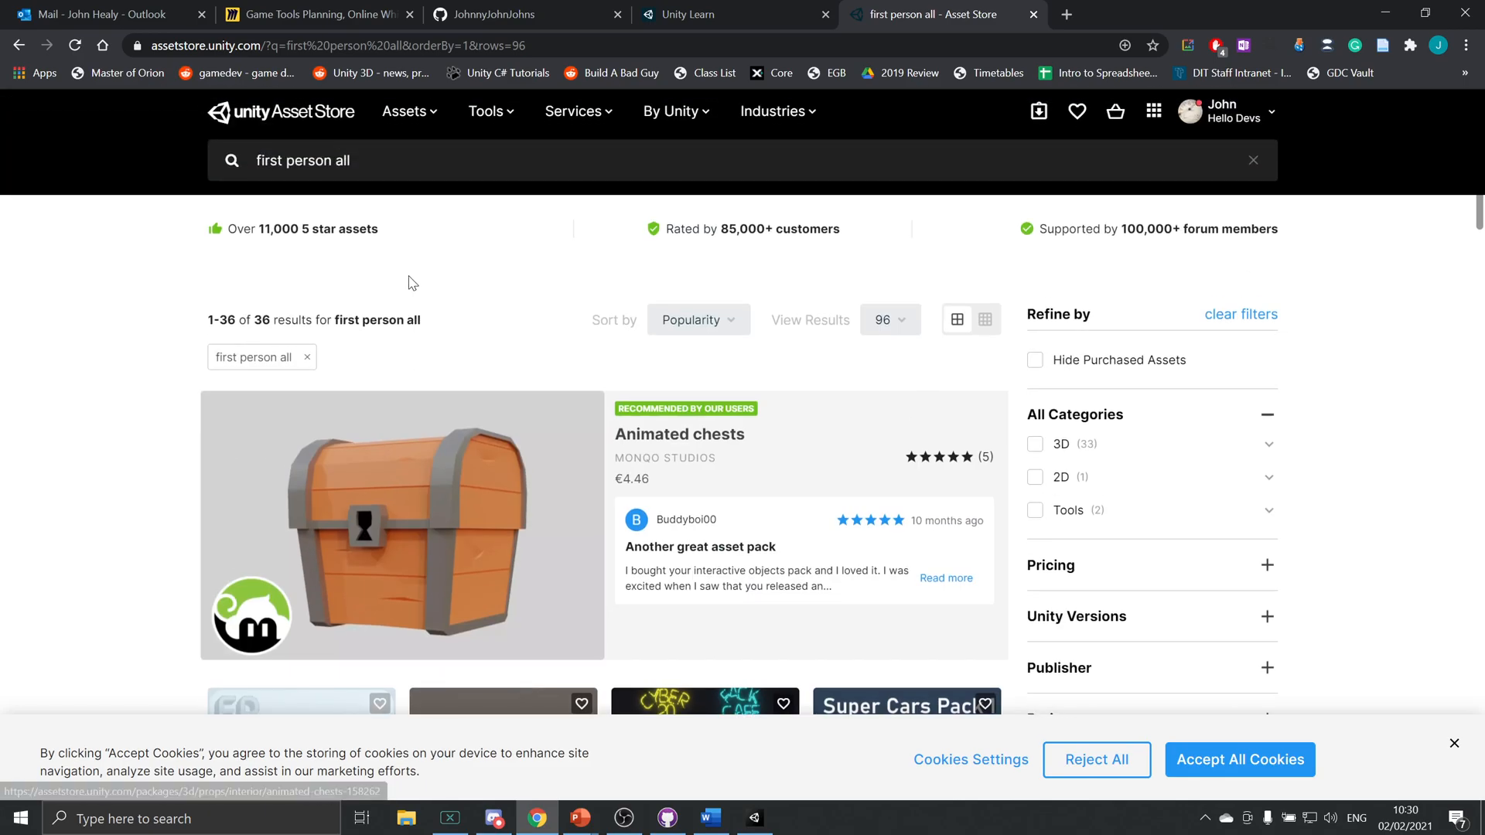
pyautogui.scroll(-4, 252, 501)
pyautogui.click(308, 414)
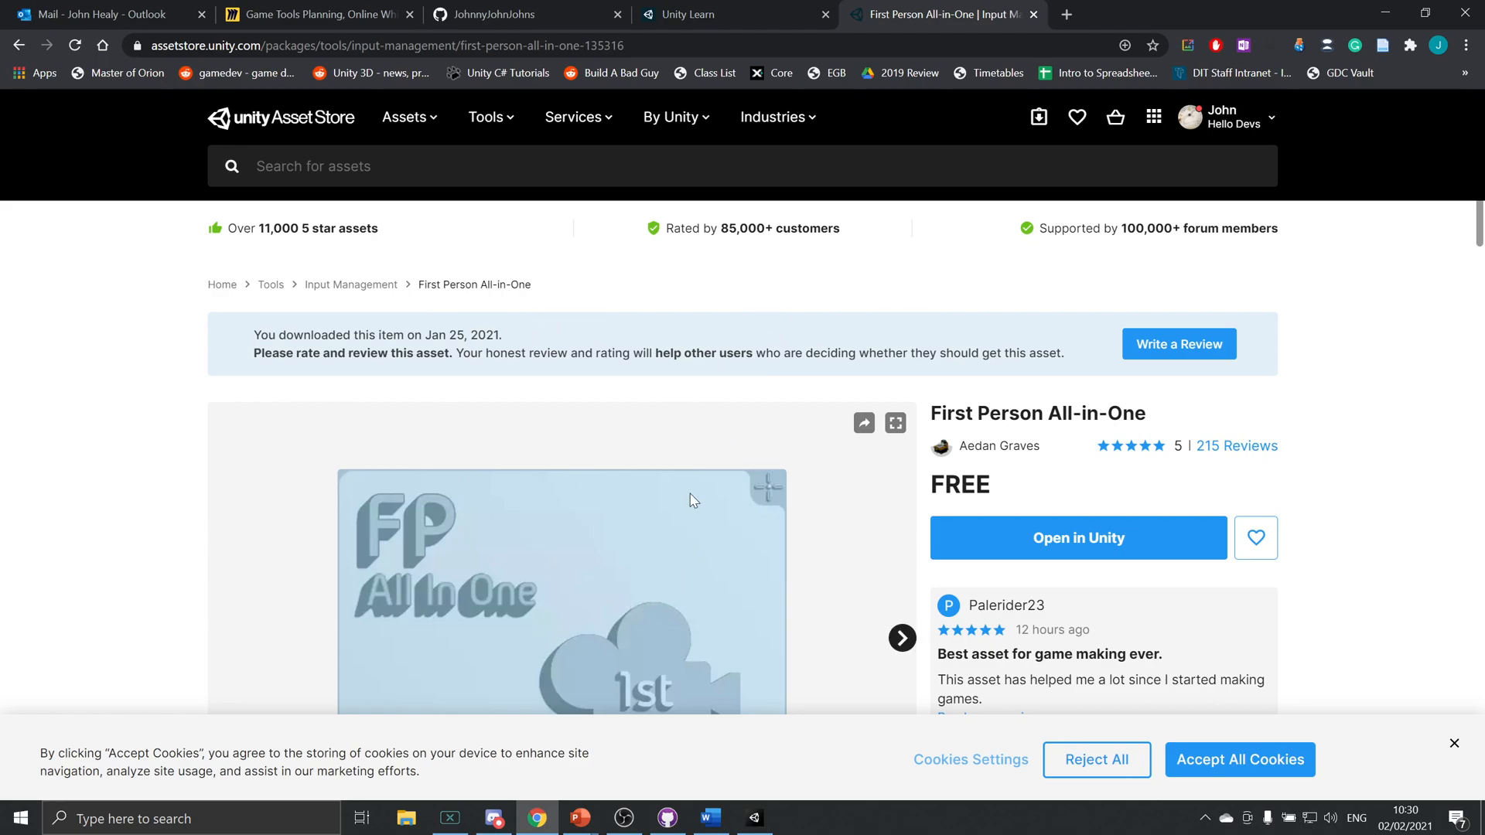
# Open the First Person All-in-One asset in the Unity Editor, always allowing the Asset Store site to open such links.
pyautogui.scroll(-4, 634, 503)
pyautogui.scroll(4, 636, 503)
pyautogui.click(1107, 539)
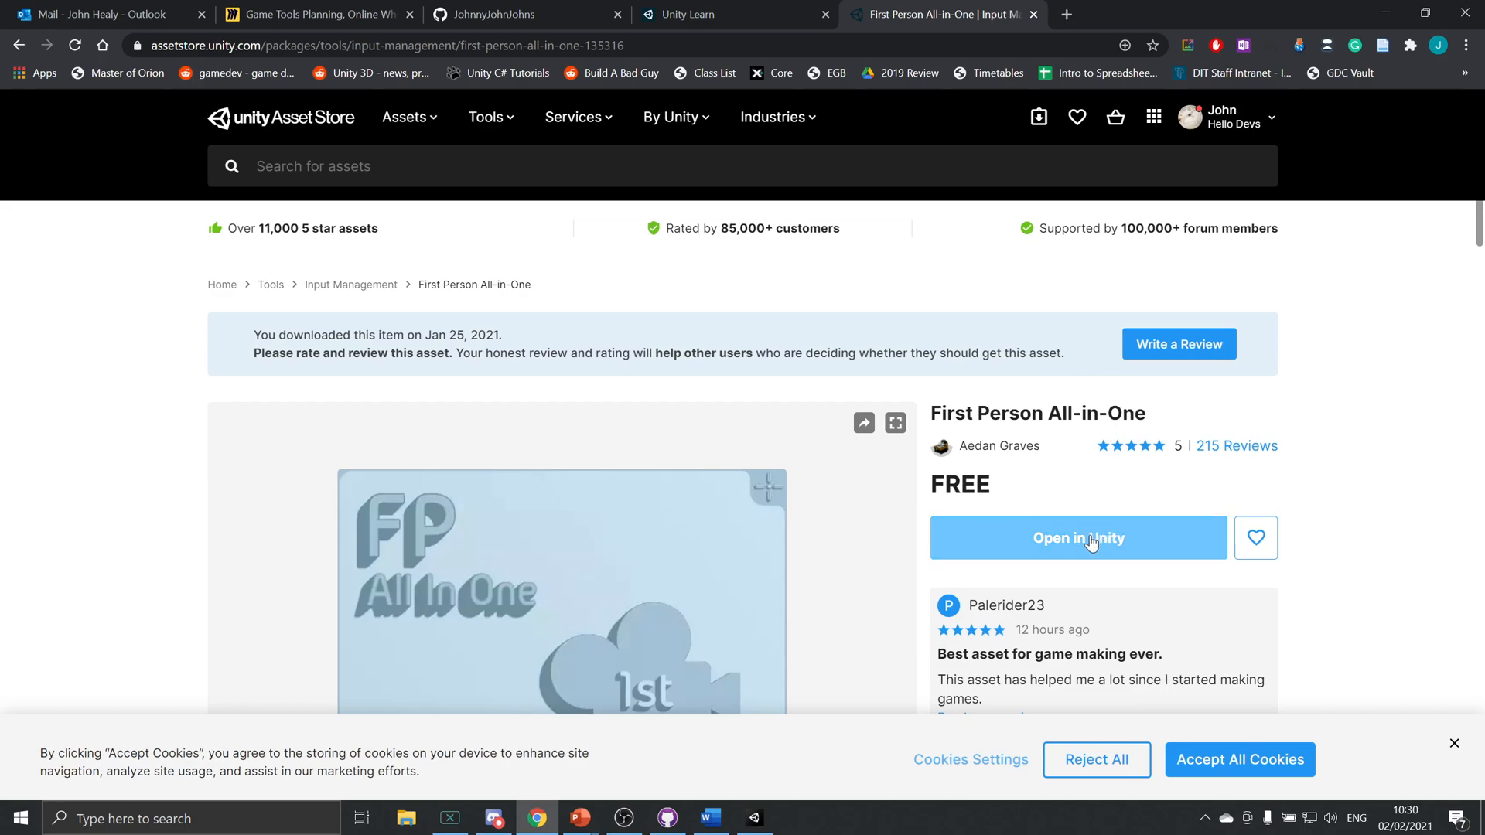
pyautogui.click(673, 138)
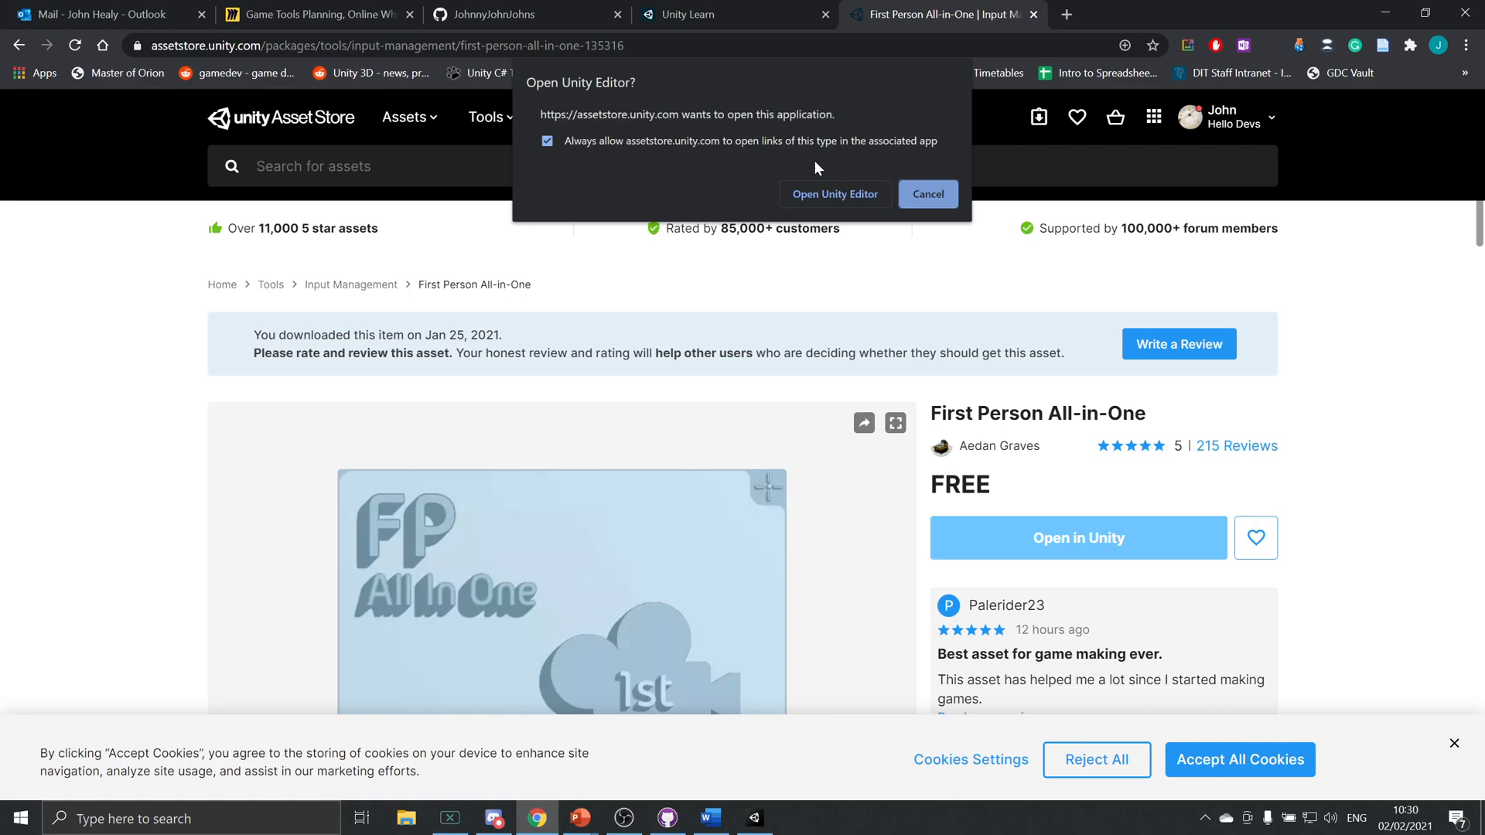
pyautogui.click(824, 193)
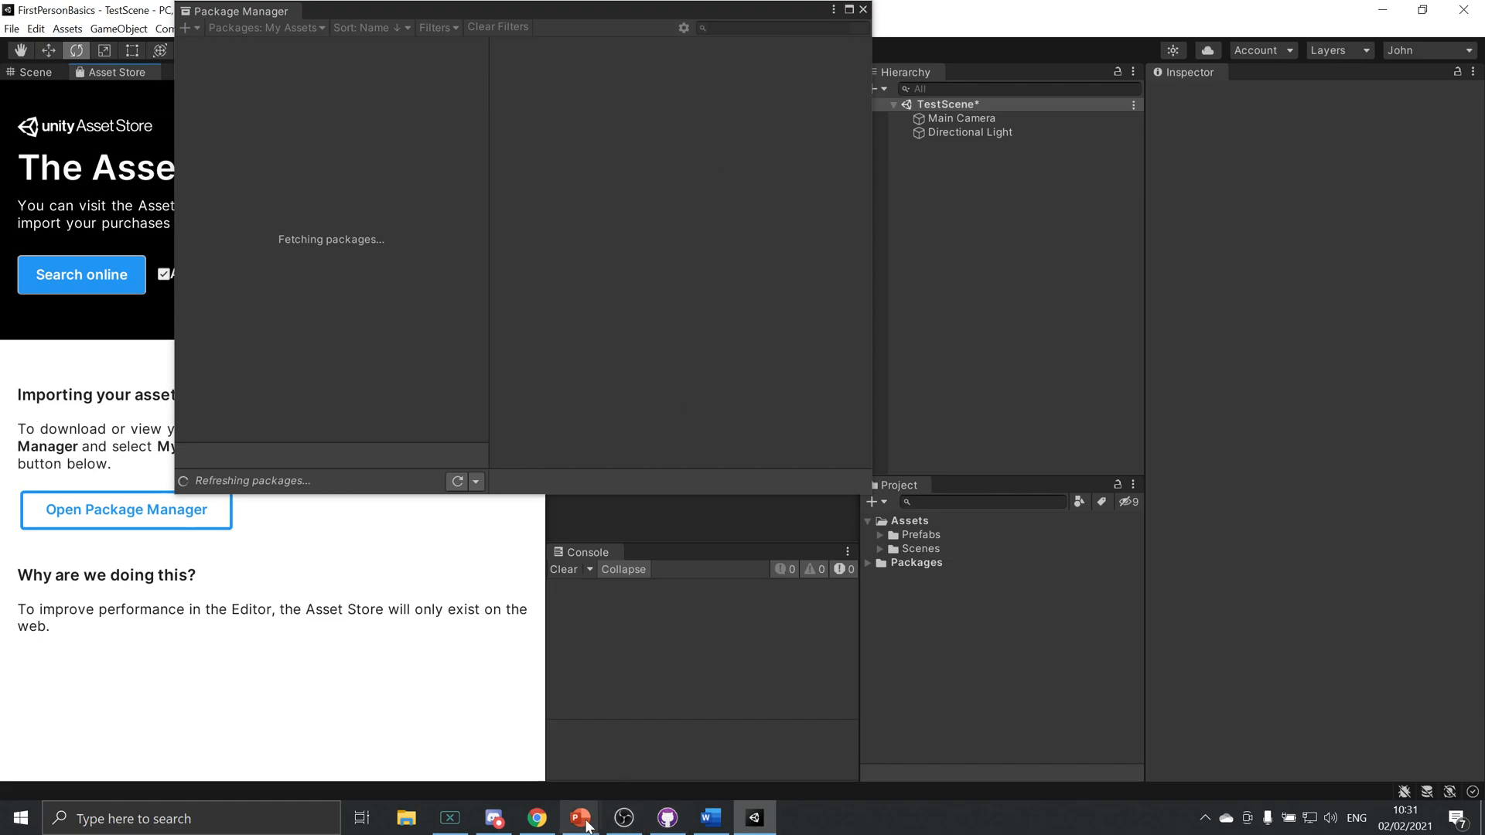
# Switch back to the browser to check the First Person All-in-One asset's name and select its page address.
pyautogui.click(537, 818)
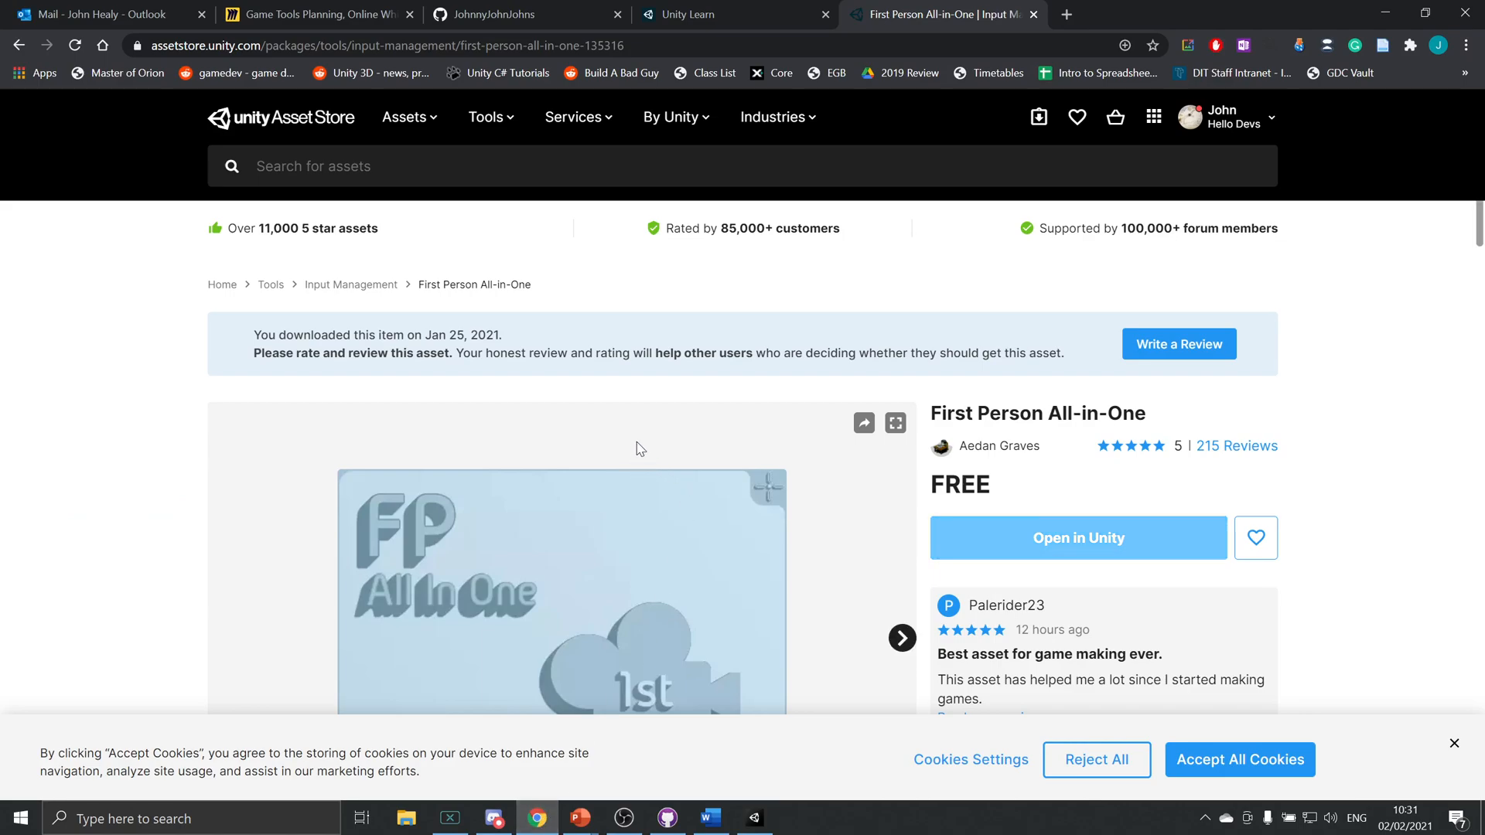
pyautogui.moveTo(931, 414); pyautogui.dragTo(1158, 424)
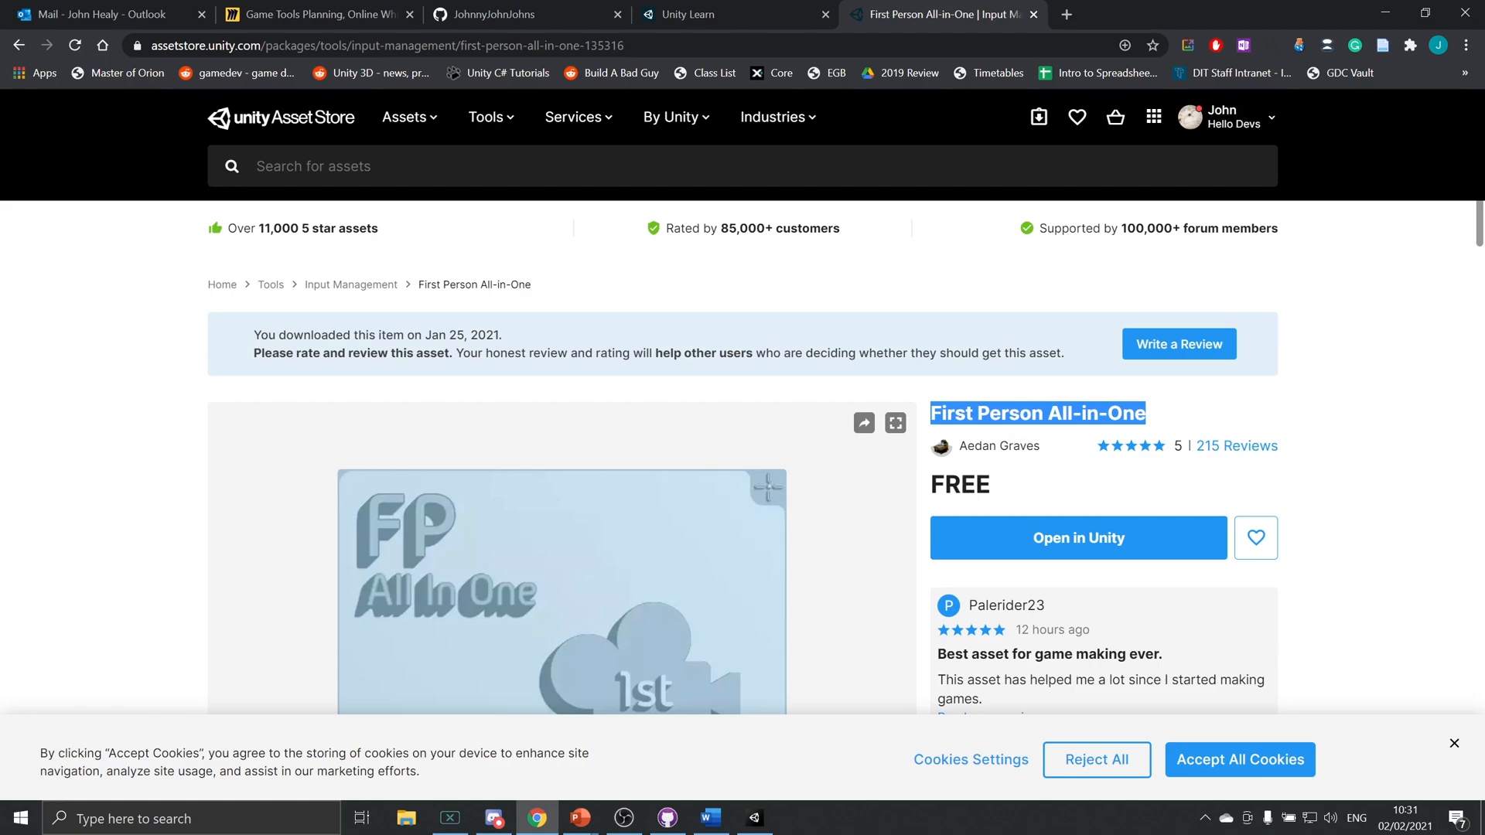
pyautogui.click(1000, 487)
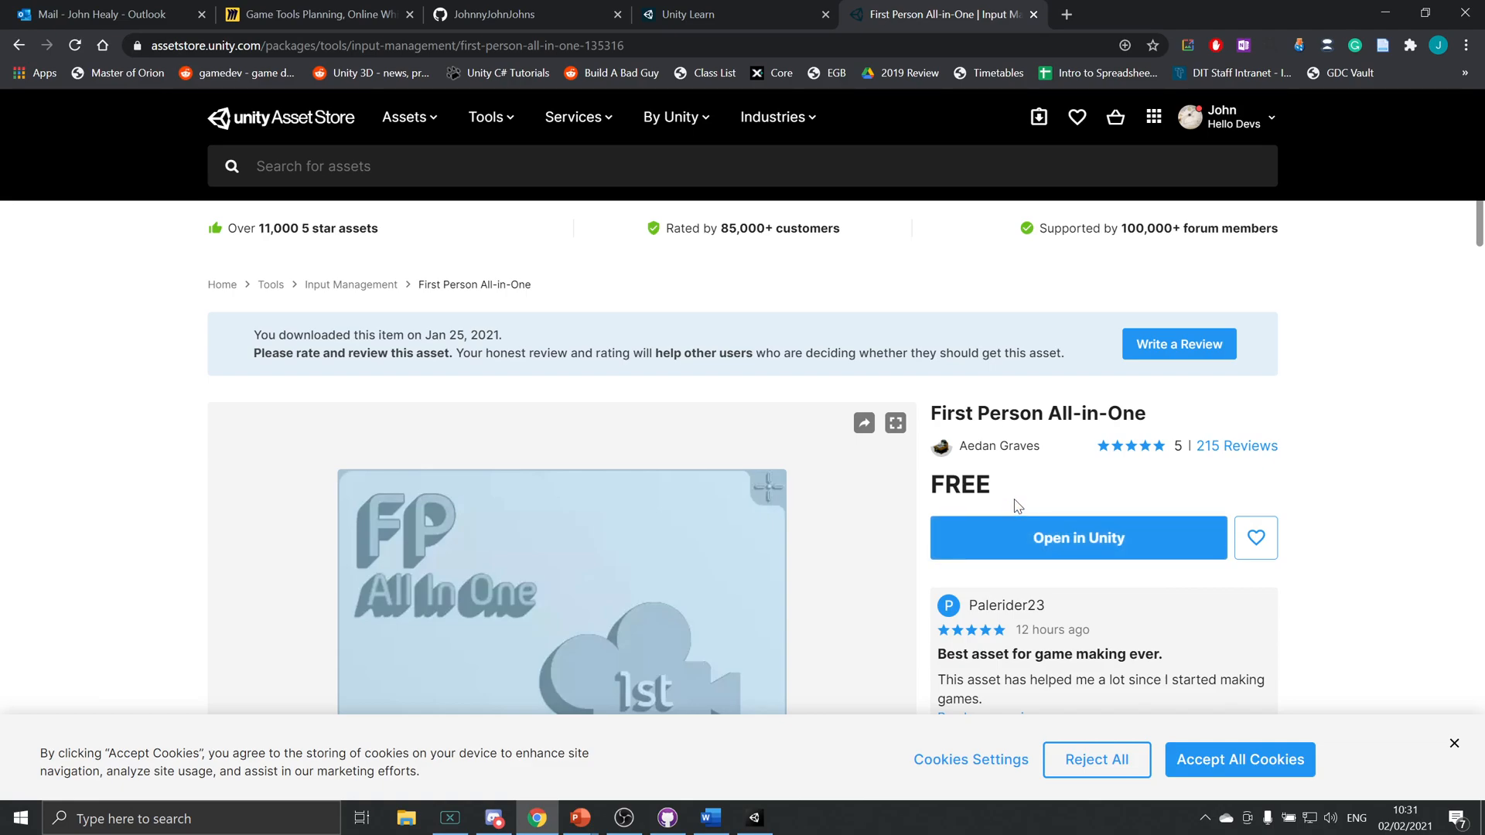
pyautogui.click(625, 45)
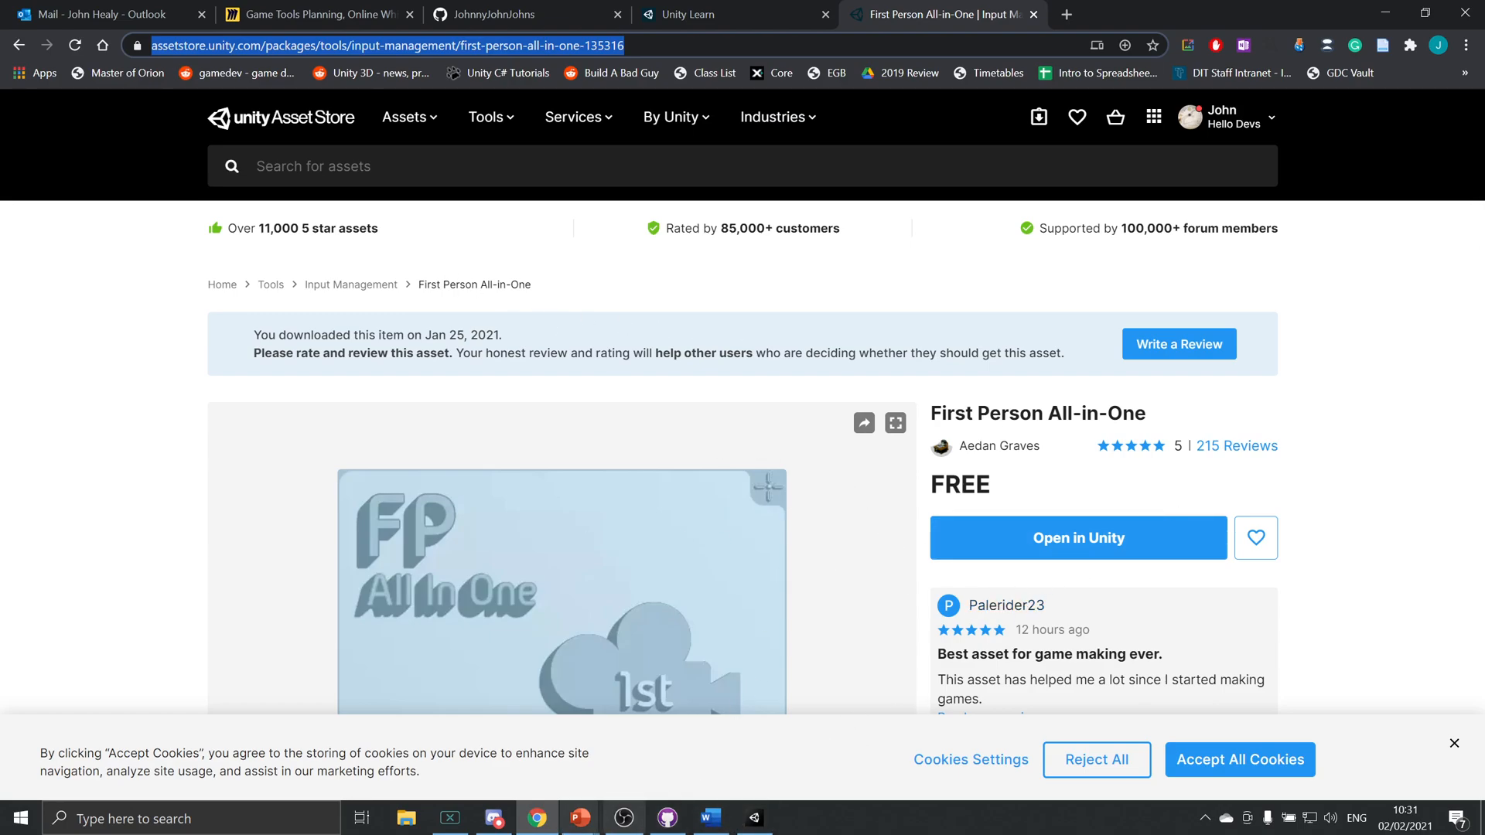
# Switch to Unity, refresh the My Assets package list and download the First Person All-in-One package.
pyautogui.click(756, 818)
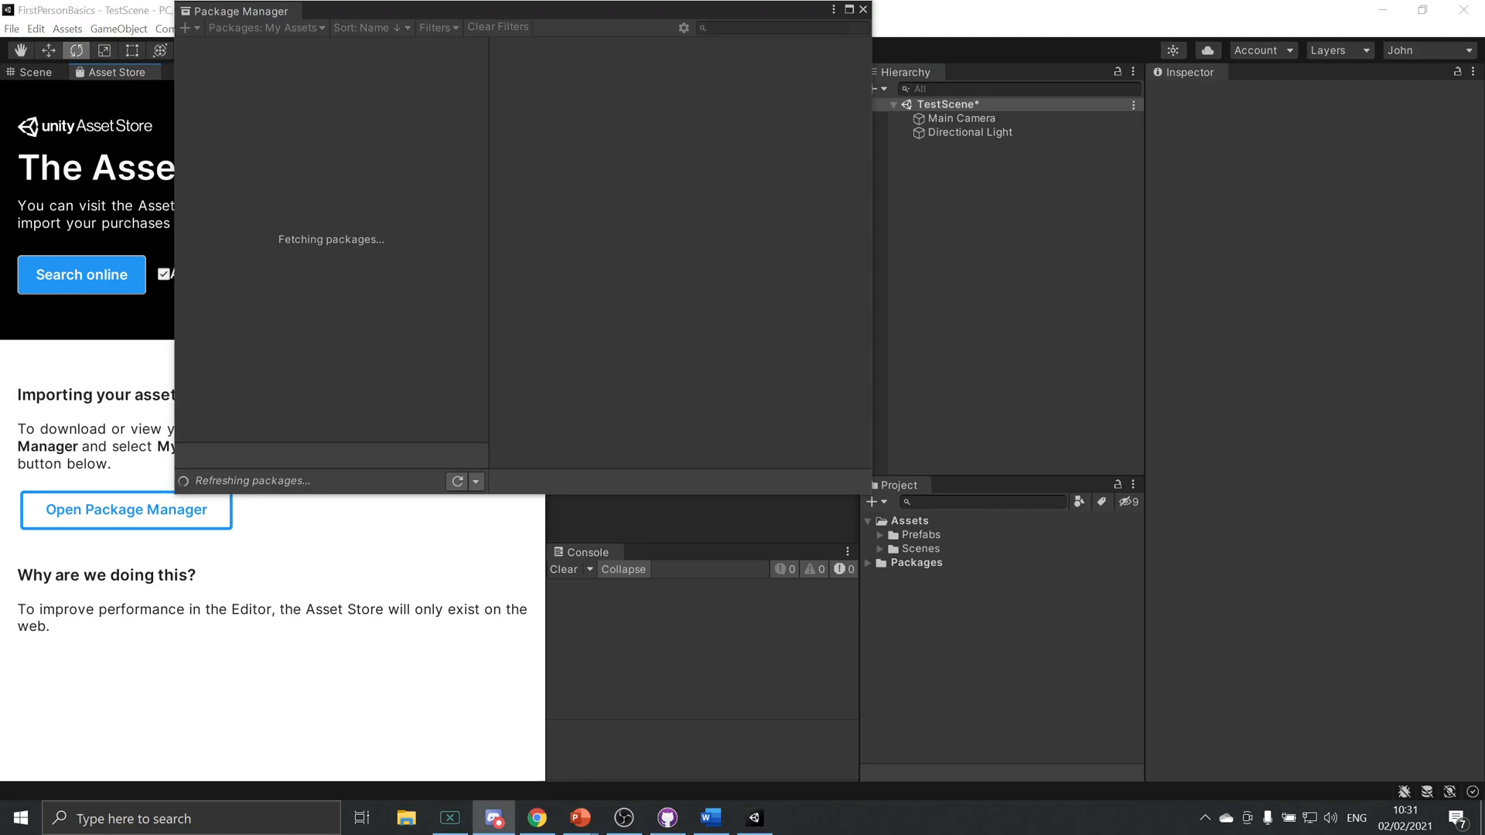
pyautogui.click(670, 232)
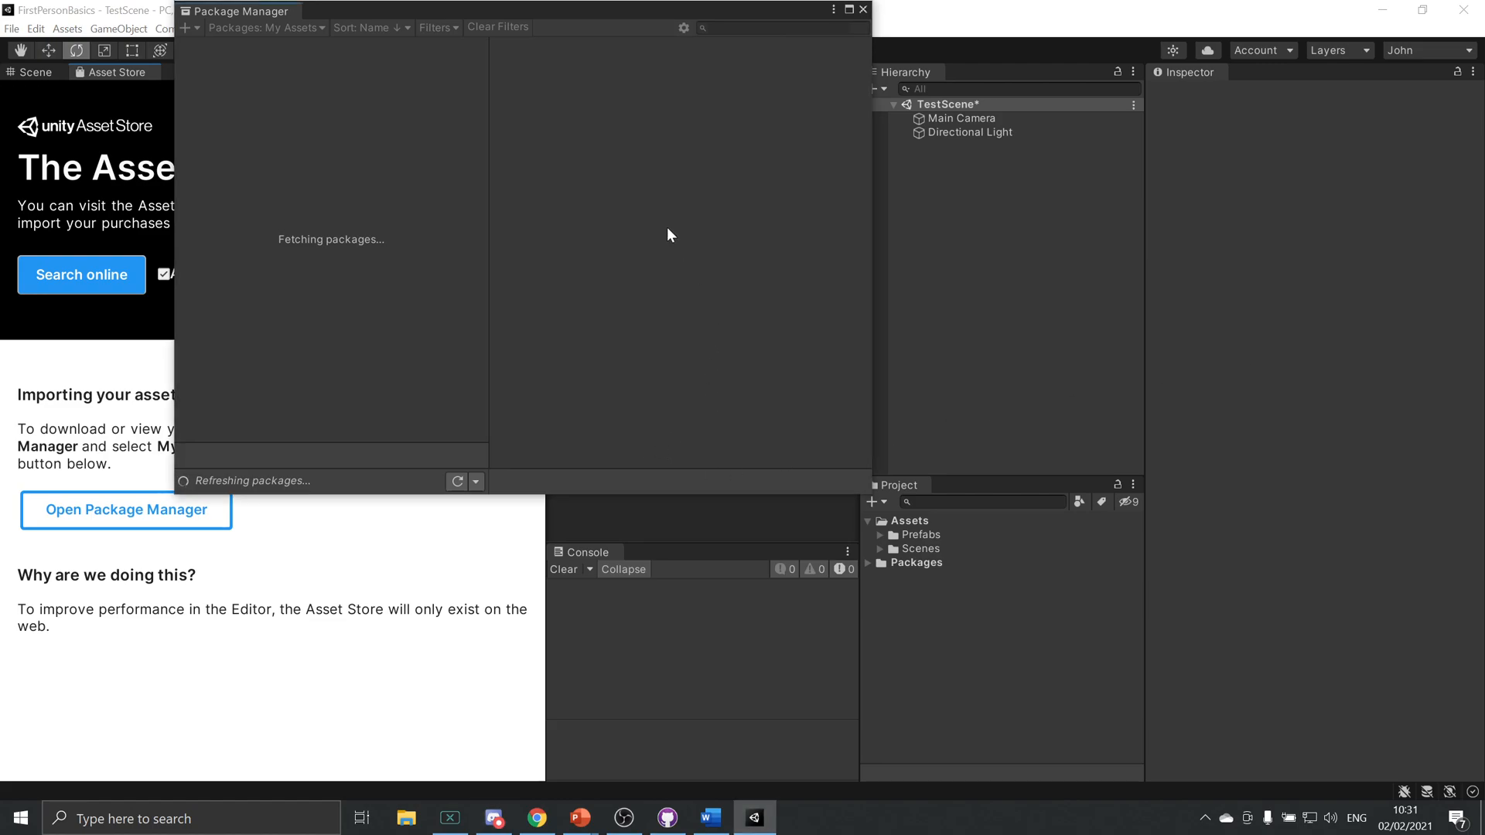
pyautogui.click(461, 481)
pyautogui.click(488, 495)
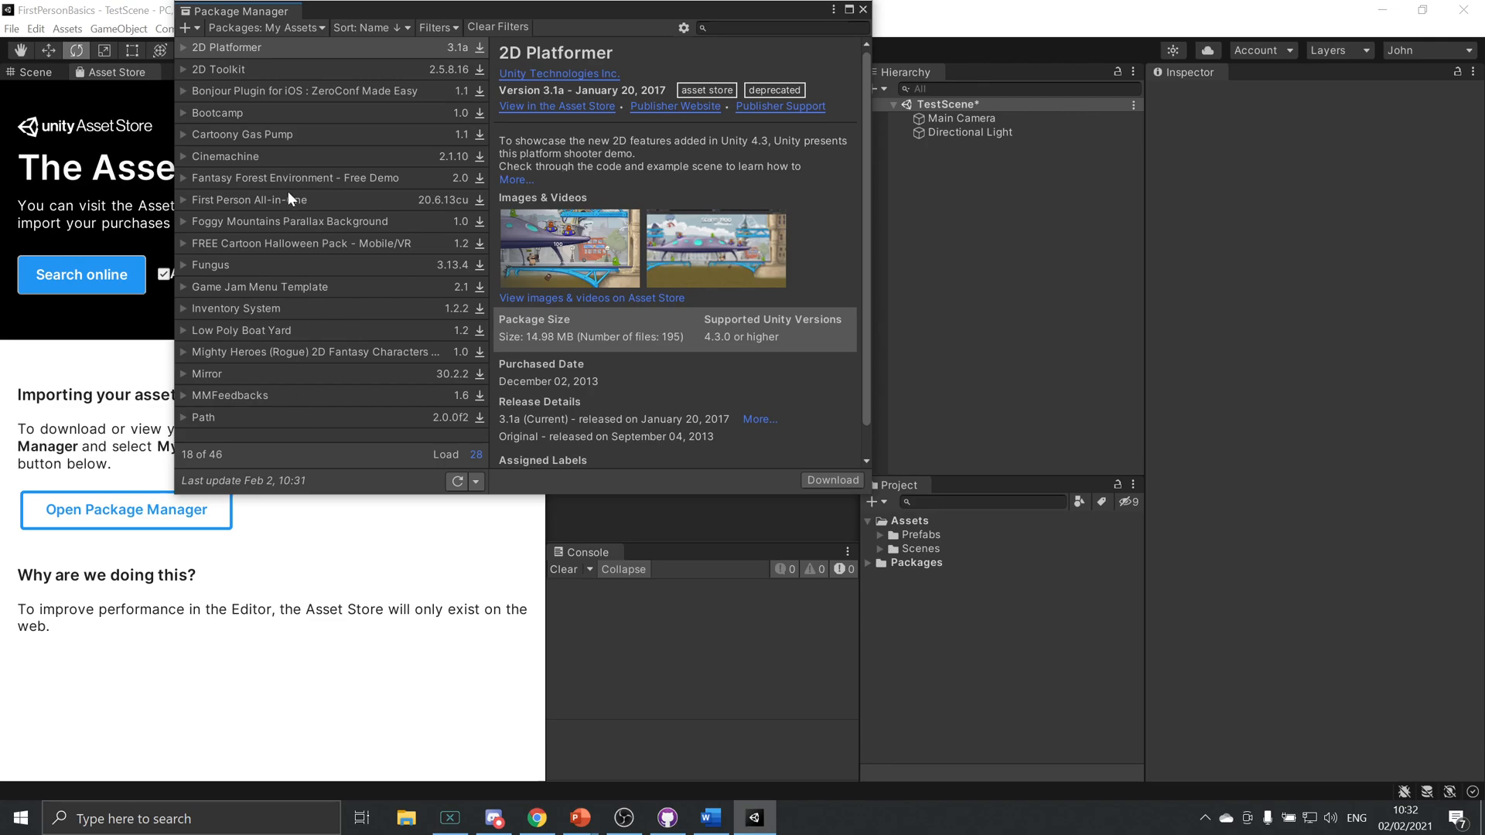
pyautogui.click(256, 201)
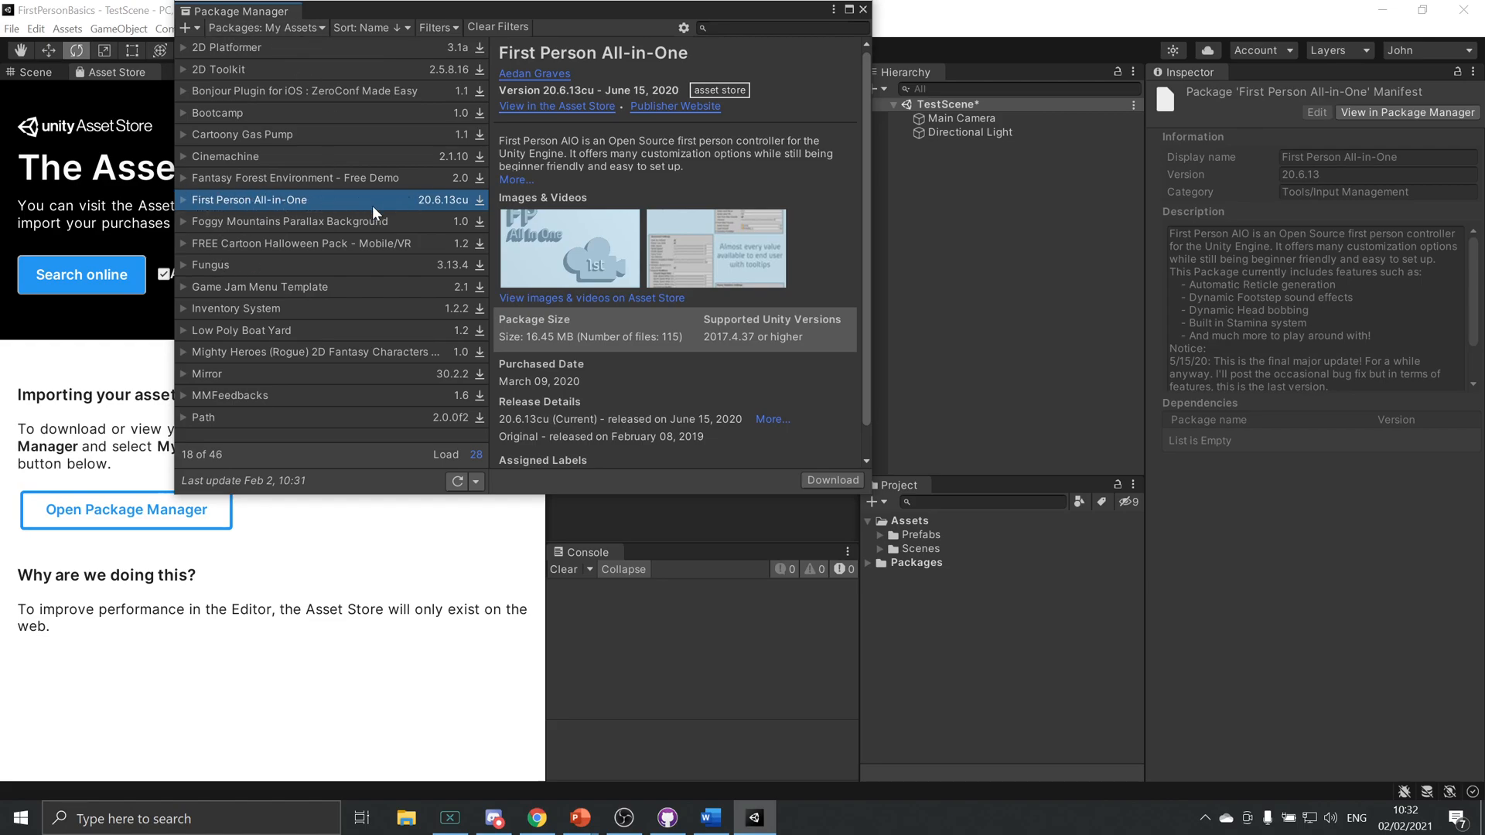
pyautogui.click(849, 483)
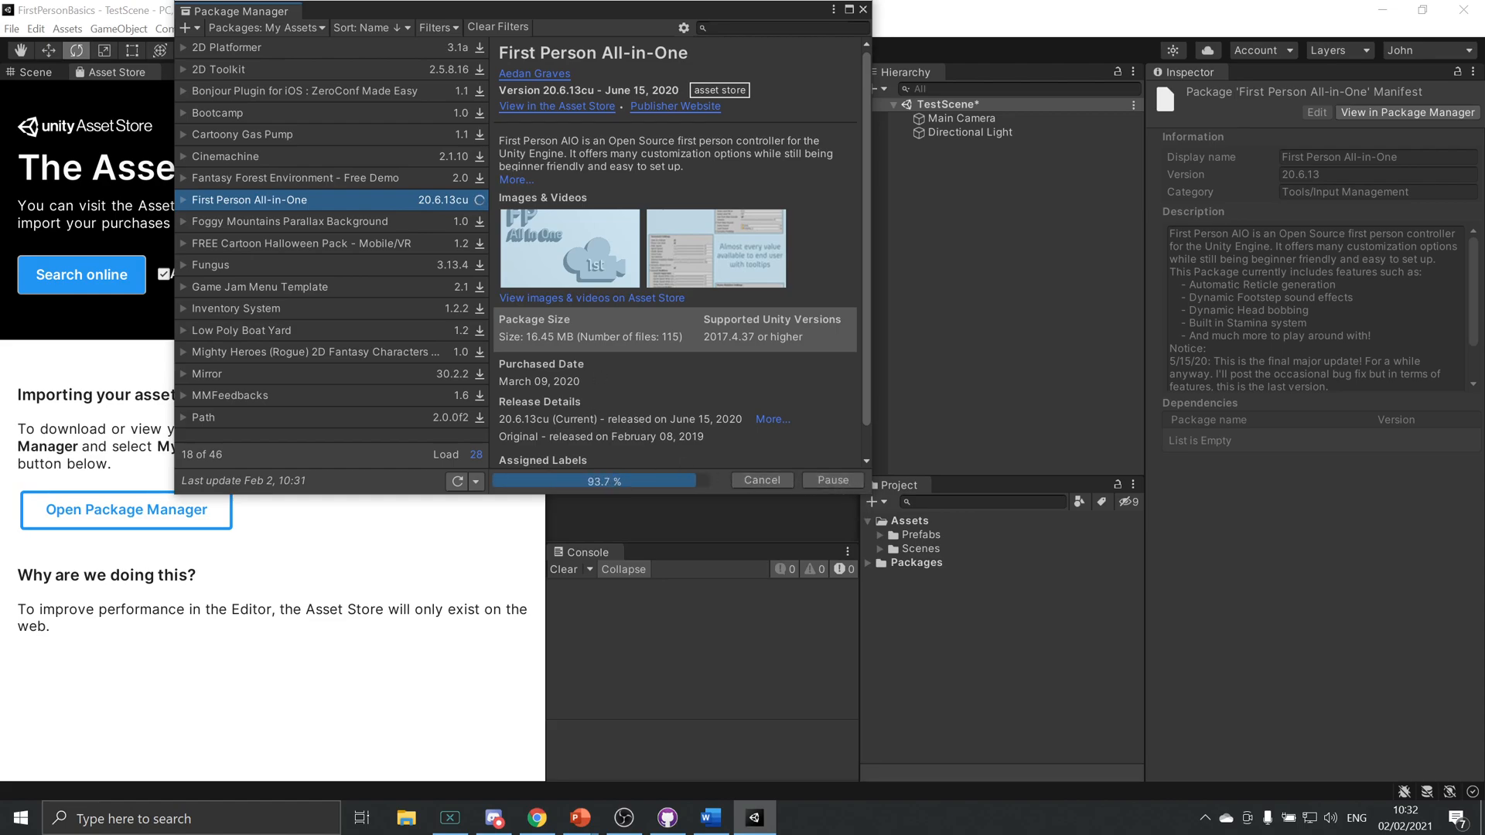
# Import the First Person All-in-One package with only its FirstPersonAIO folder, excluding DemoScene, Documentation.rtf and README.txt.
pyautogui.click(835, 480)
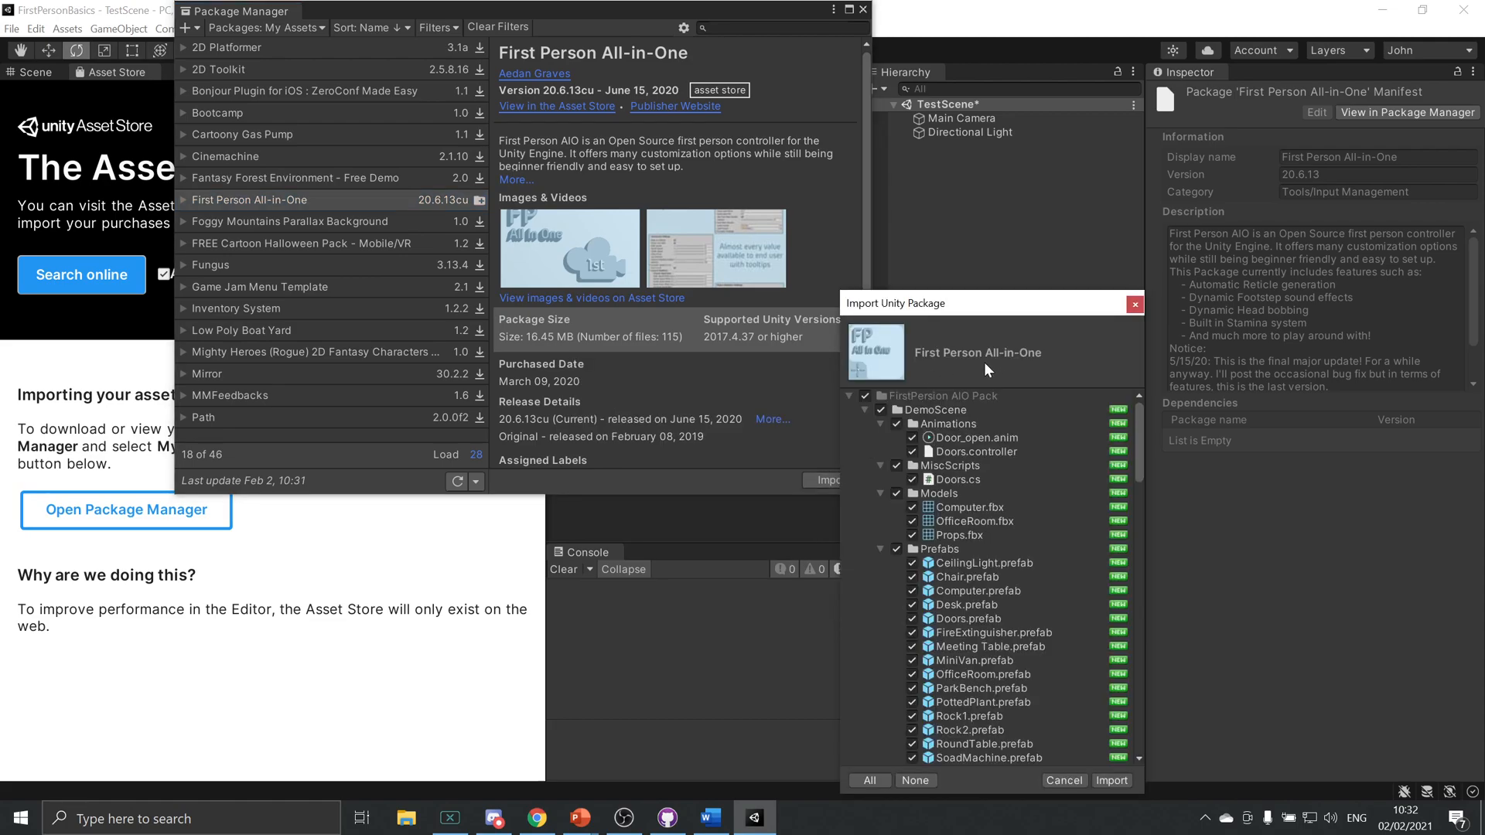
pyautogui.click(881, 410)
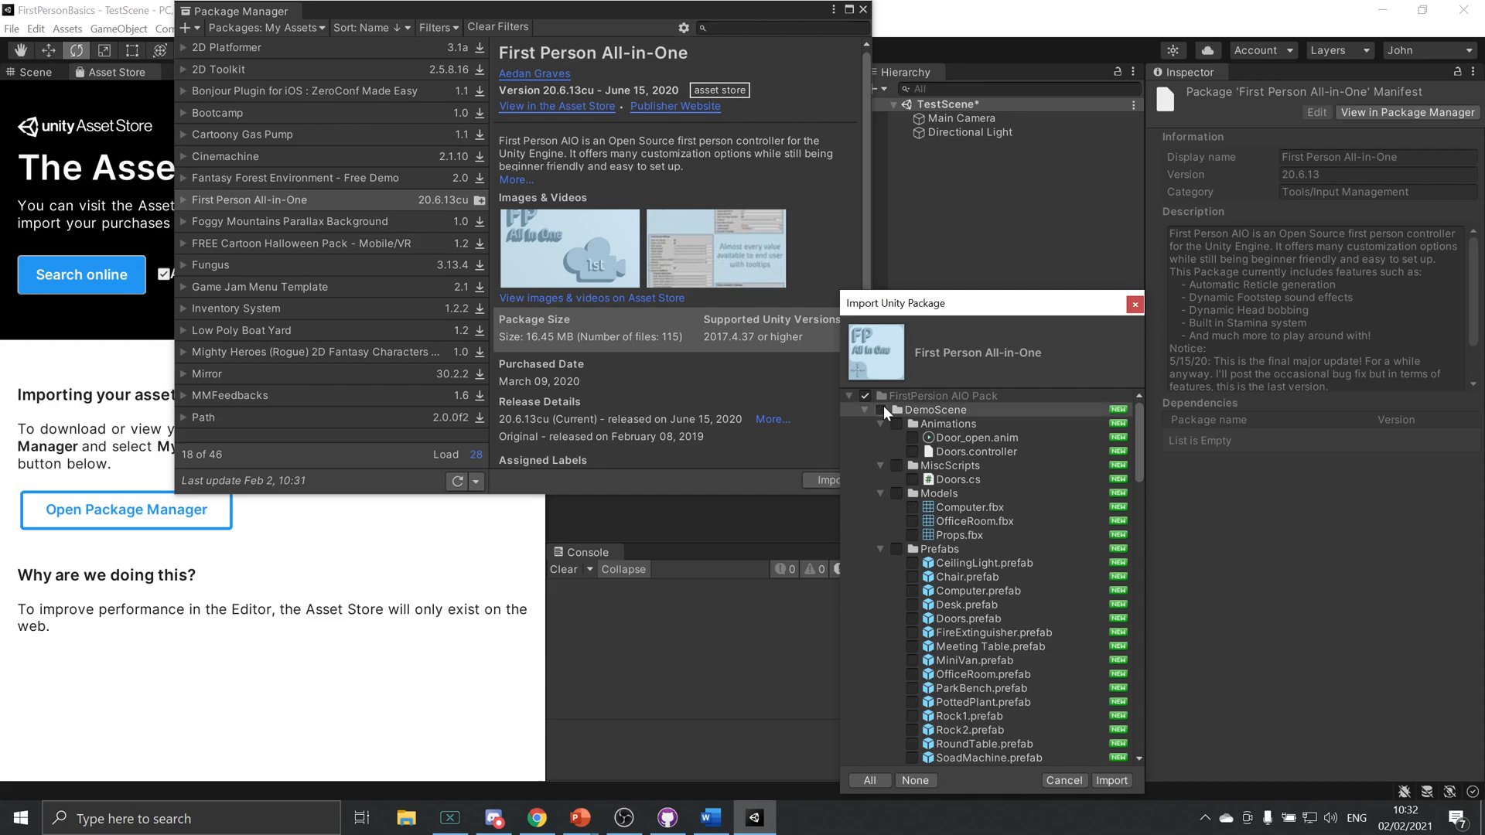
pyautogui.click(864, 412)
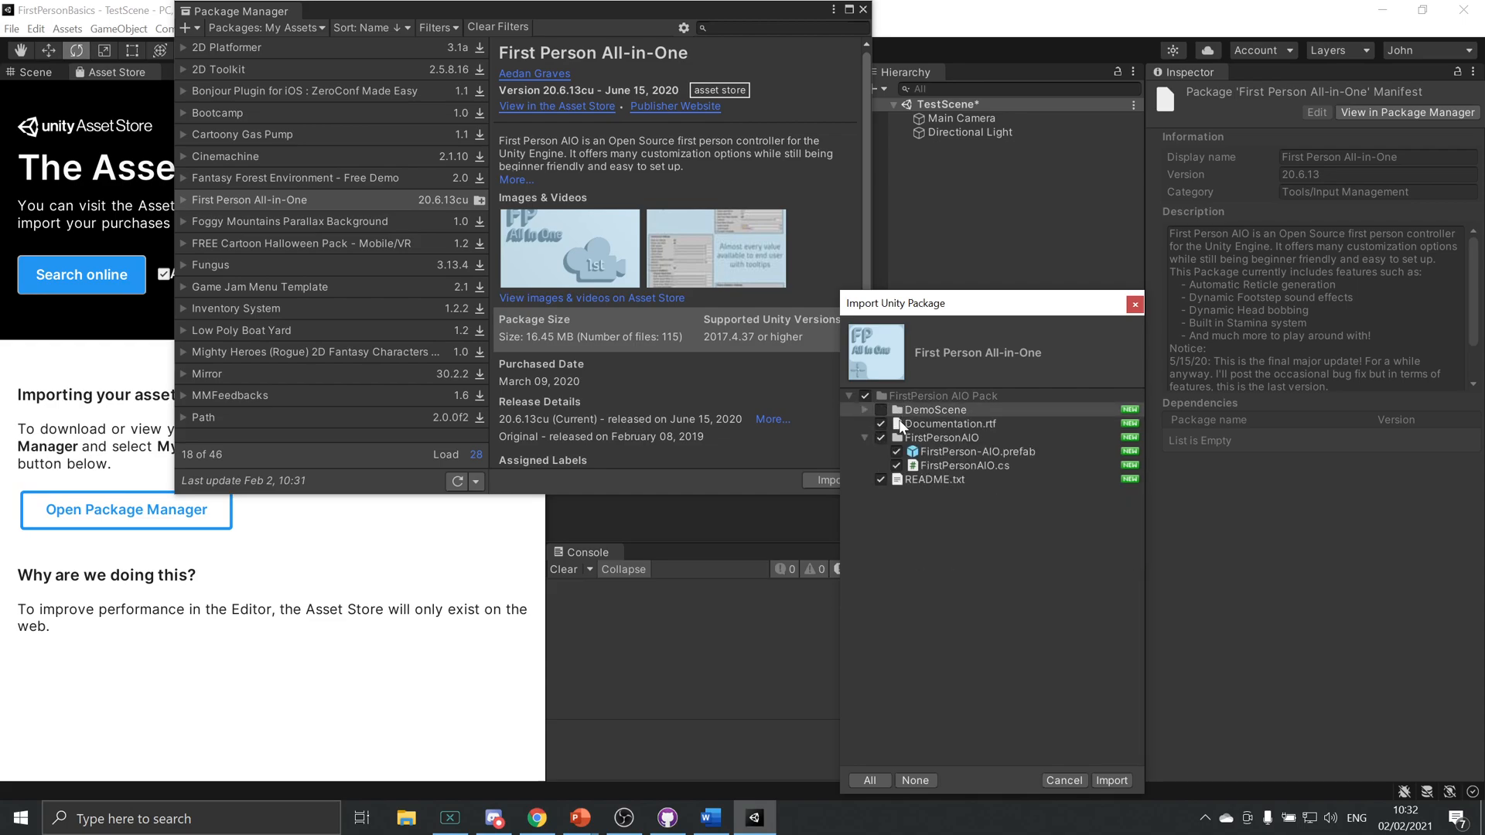
pyautogui.click(881, 425)
pyautogui.click(881, 480)
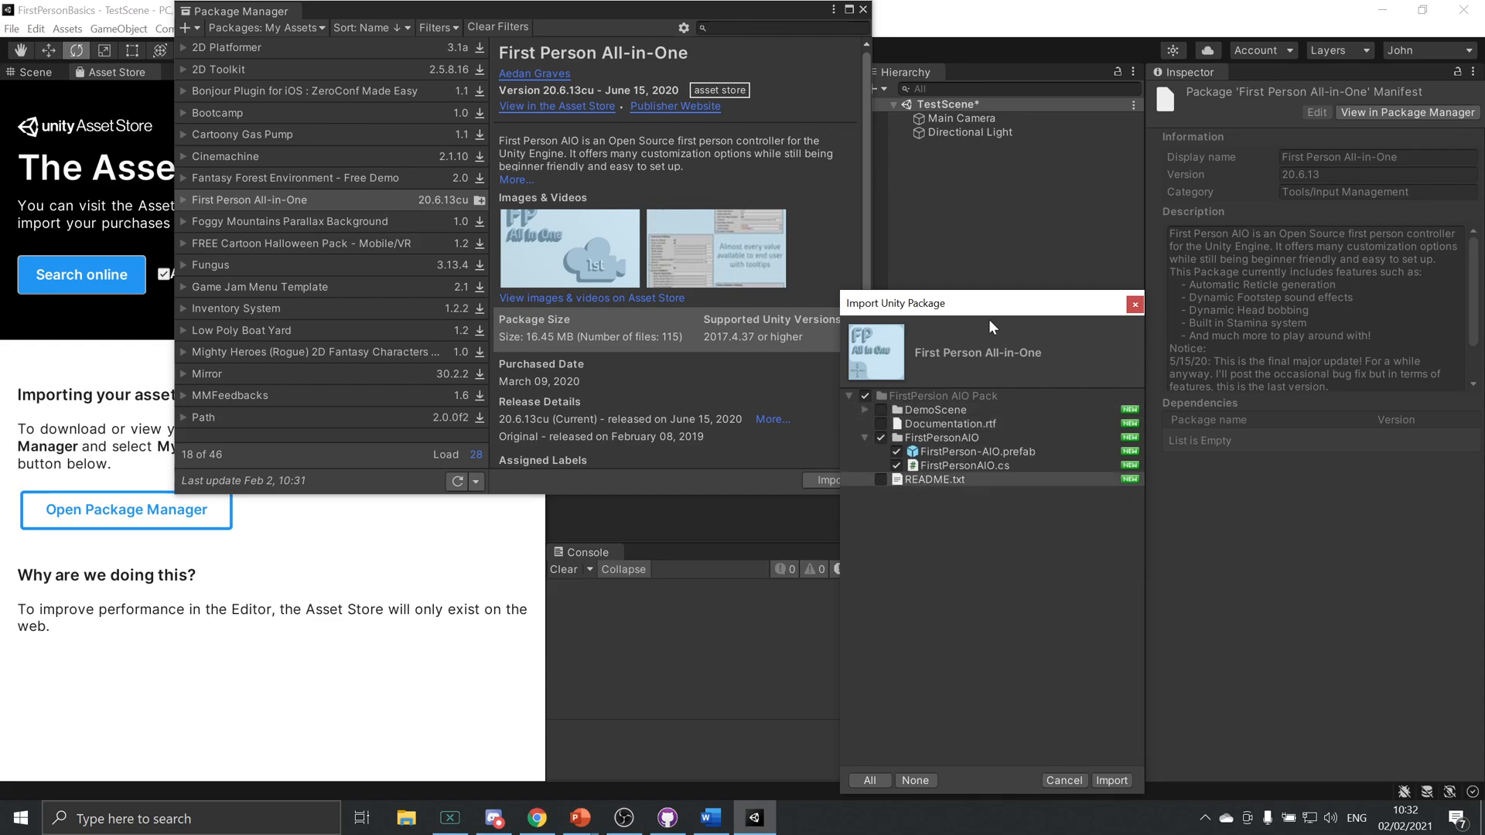
pyautogui.click(864, 438)
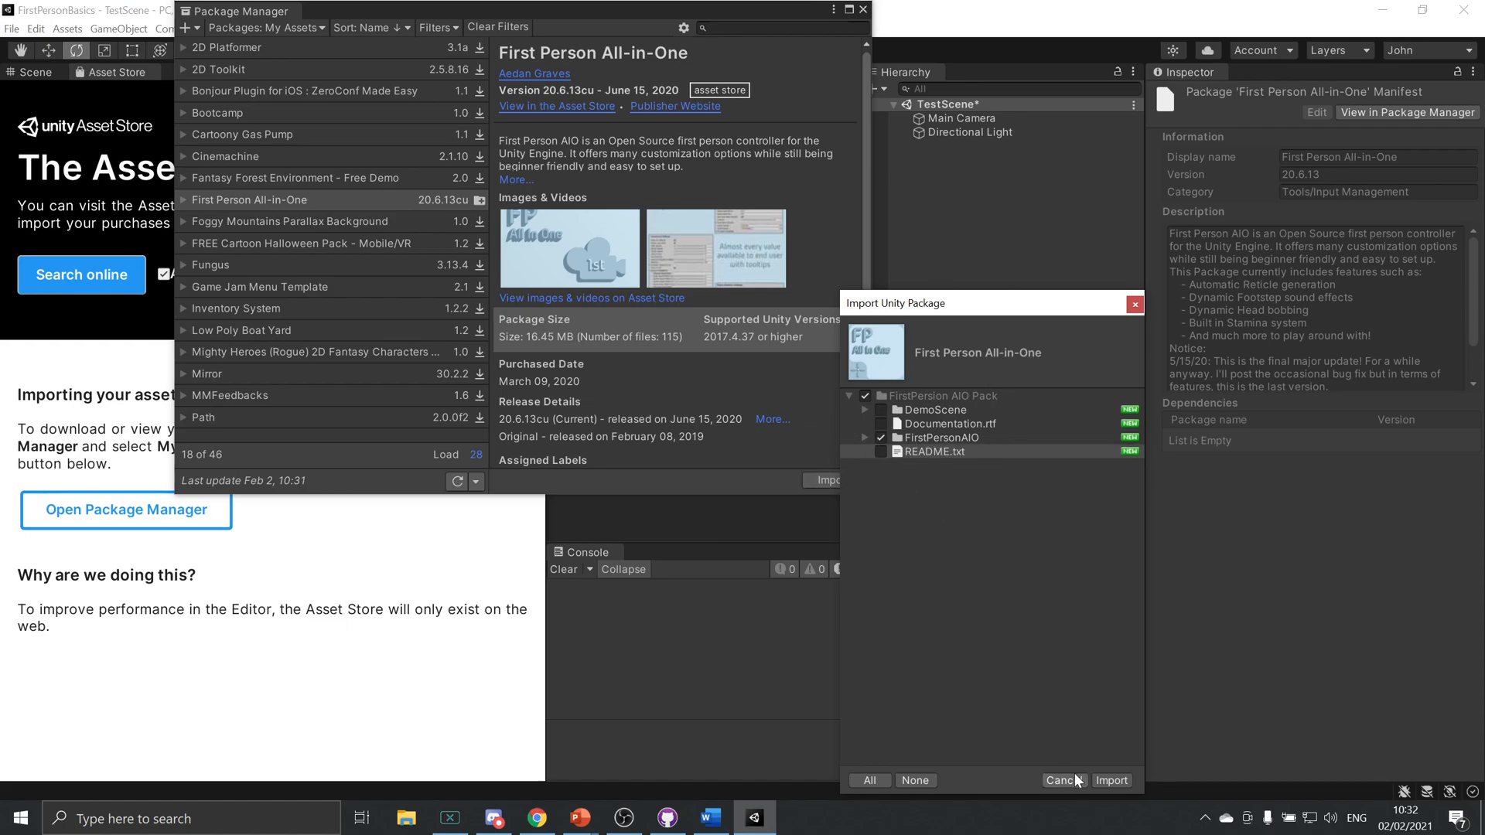
pyautogui.click(1111, 781)
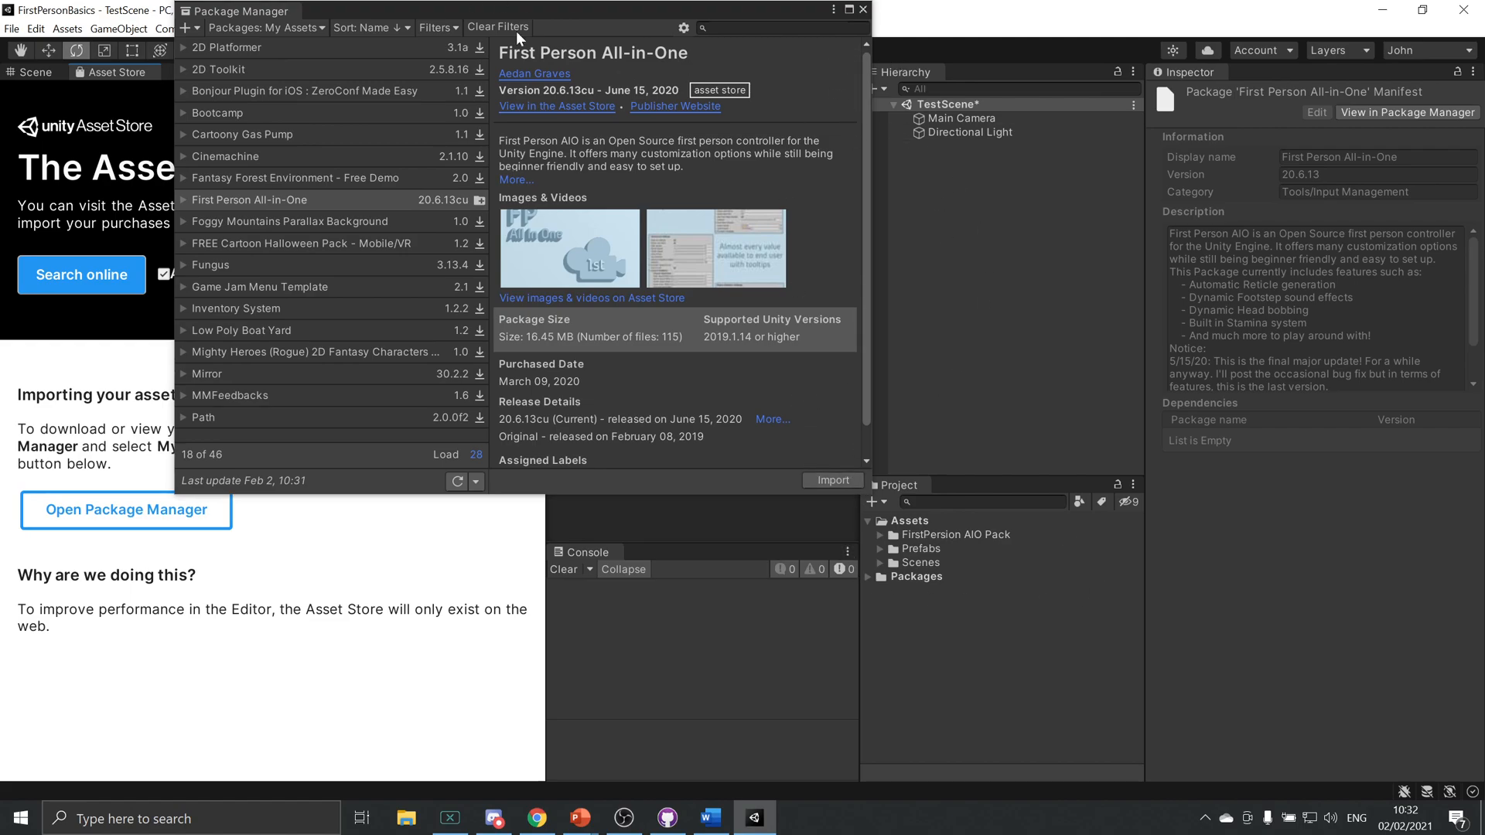
# Close the Package Manager, expand the FirstPersion AIO Pack and its FirstPersonAIO folder, and select the FirstPerson-AIO prefab.
pyautogui.click(864, 10)
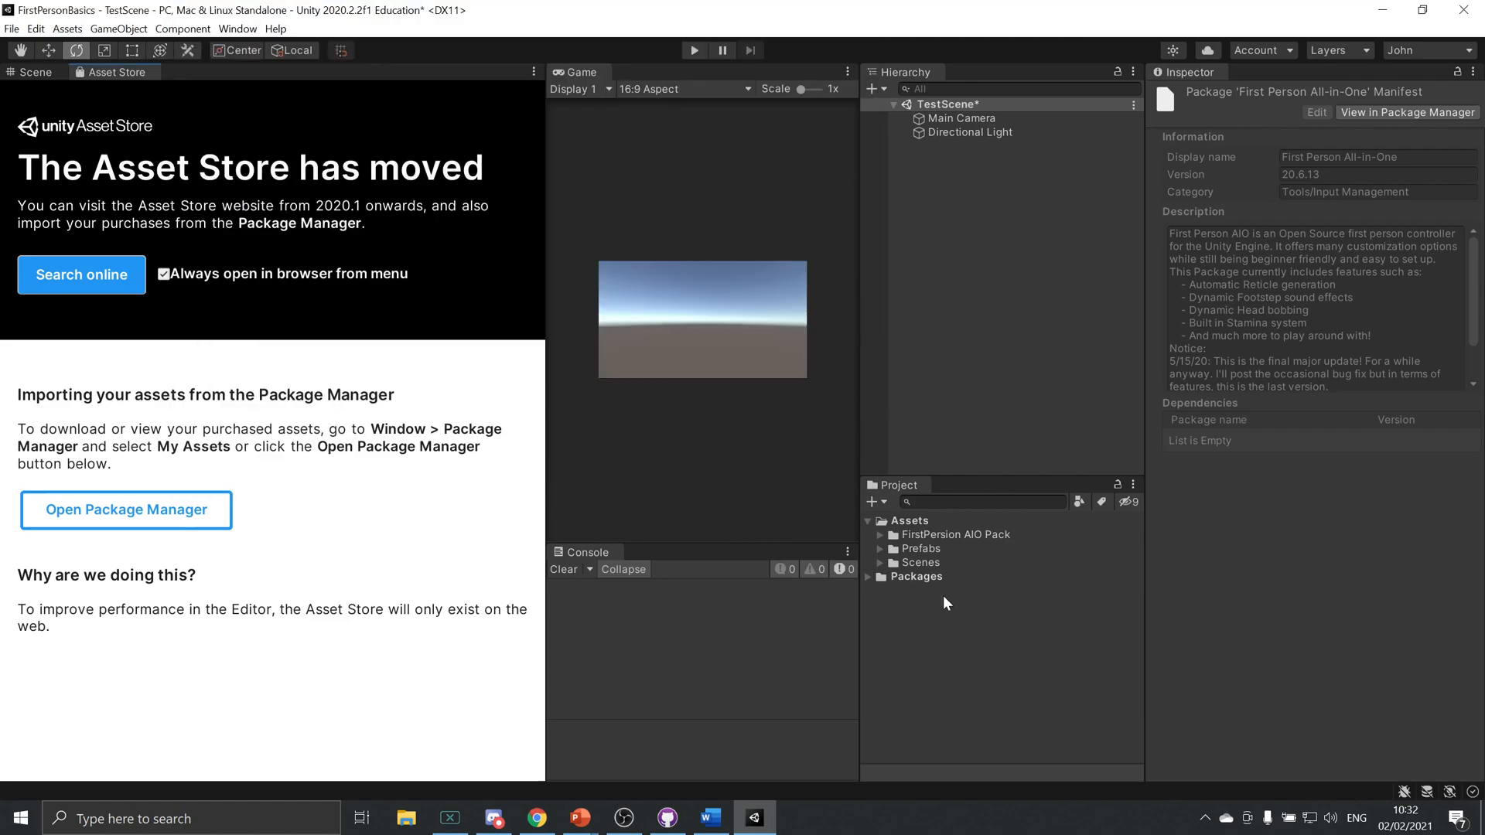
pyautogui.click(973, 536)
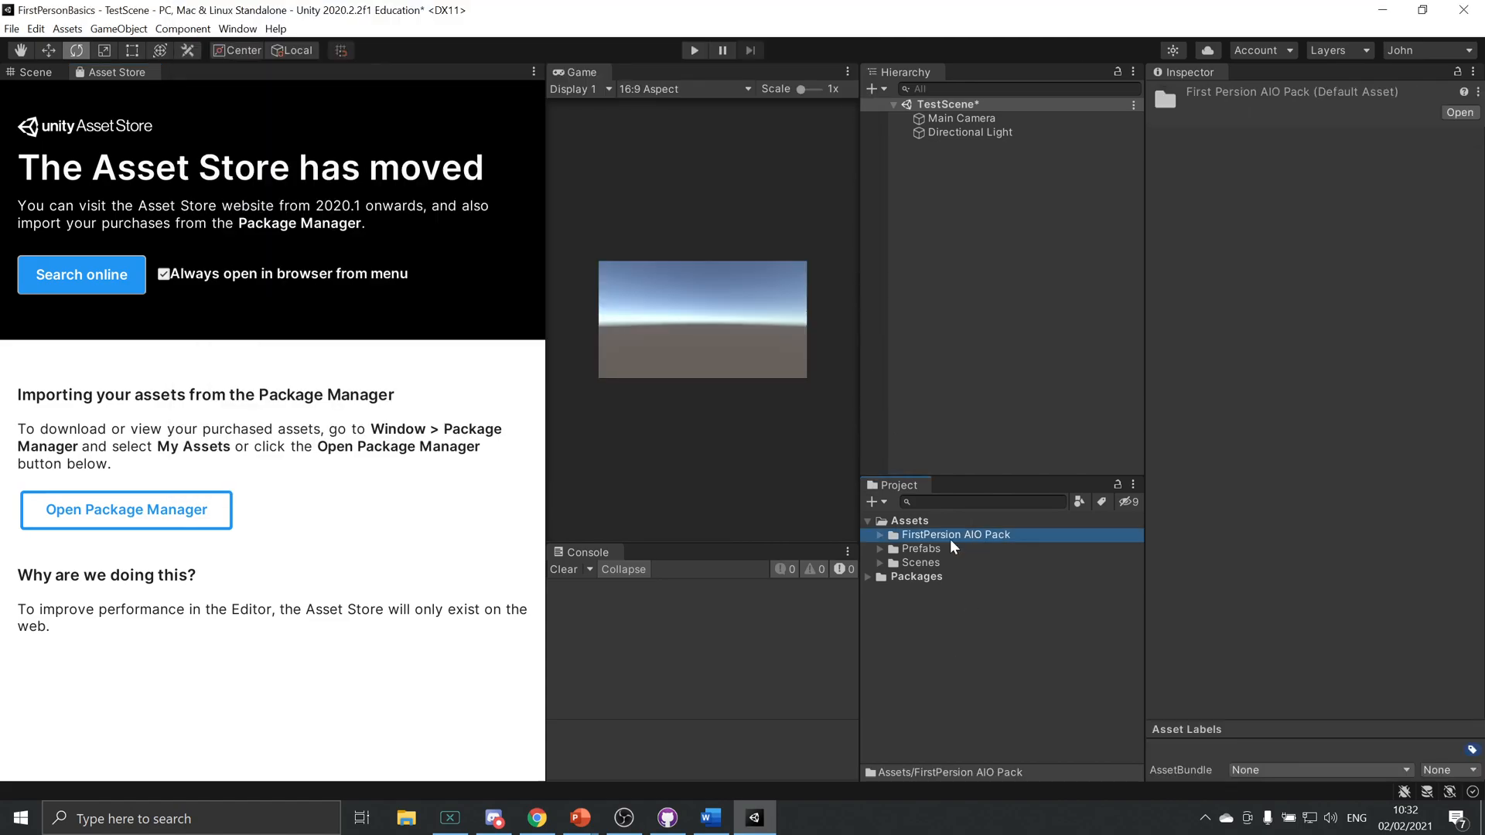
pyautogui.click(880, 535)
pyautogui.click(892, 549)
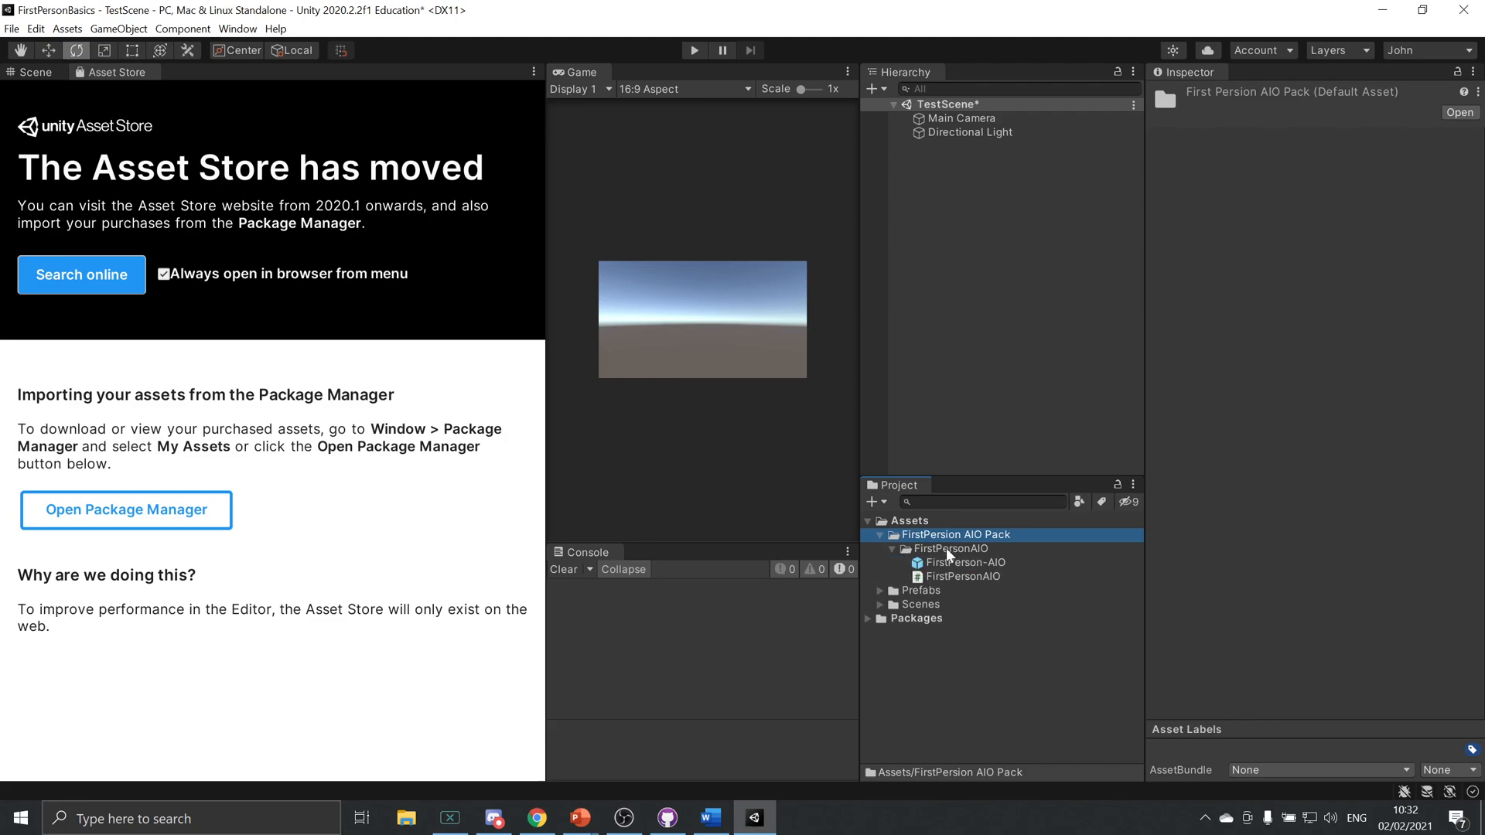
pyautogui.click(976, 564)
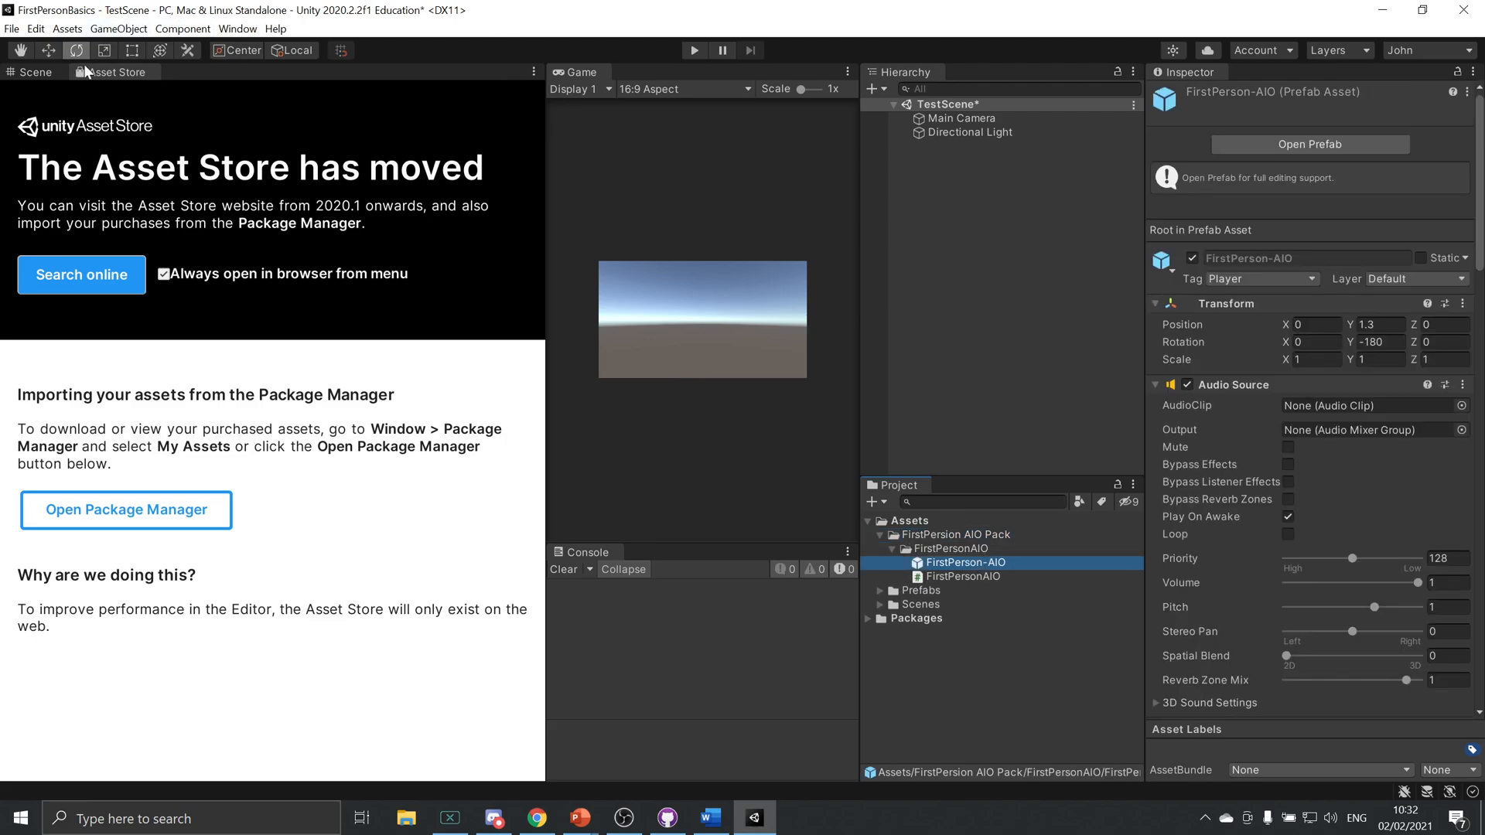
# Close the Asset Store view and place the FirstPerson-AIO prefab in the scene at about X -2.92, Y 0.44, Z -7.15.
pyautogui.rightClick(144, 72)
pyautogui.click(145, 99)
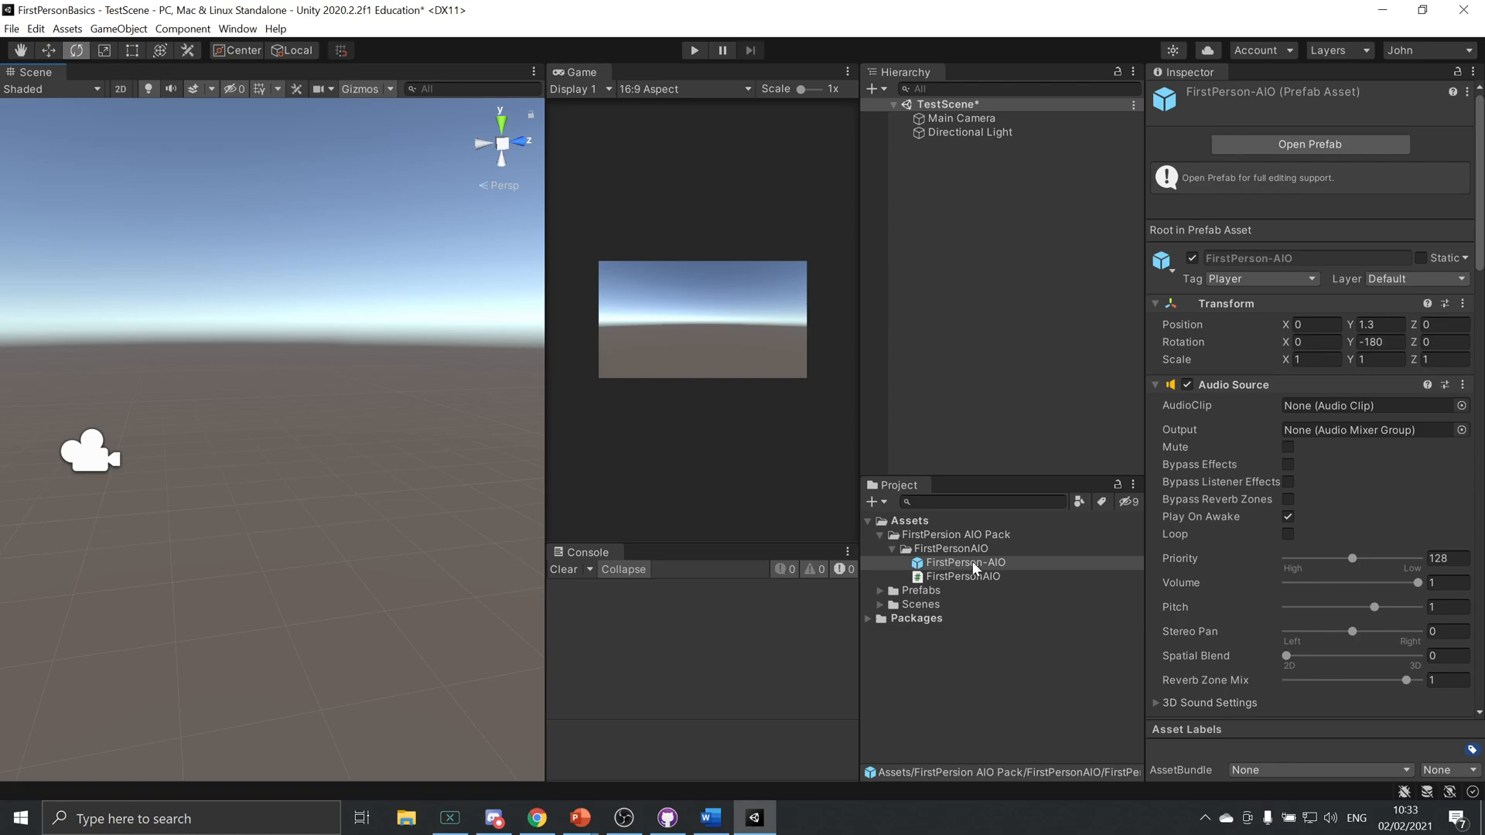
pyautogui.moveTo(1005, 562); pyautogui.dragTo(254, 441)
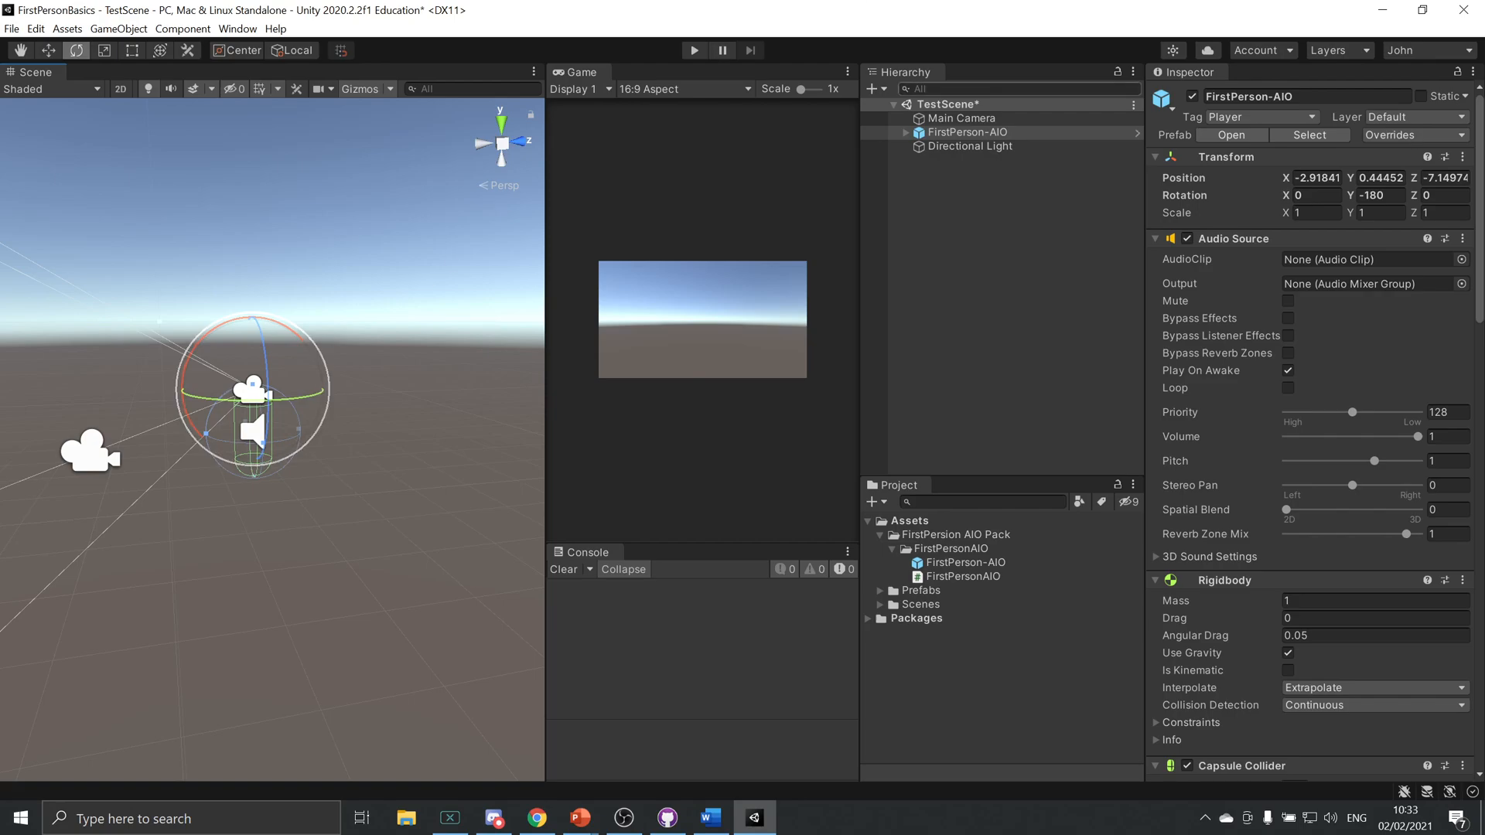
# Expand FirstPerson-AIO down to its Player Camera and compare that camera's properties with the Main Camera's.
pyautogui.click(907, 133)
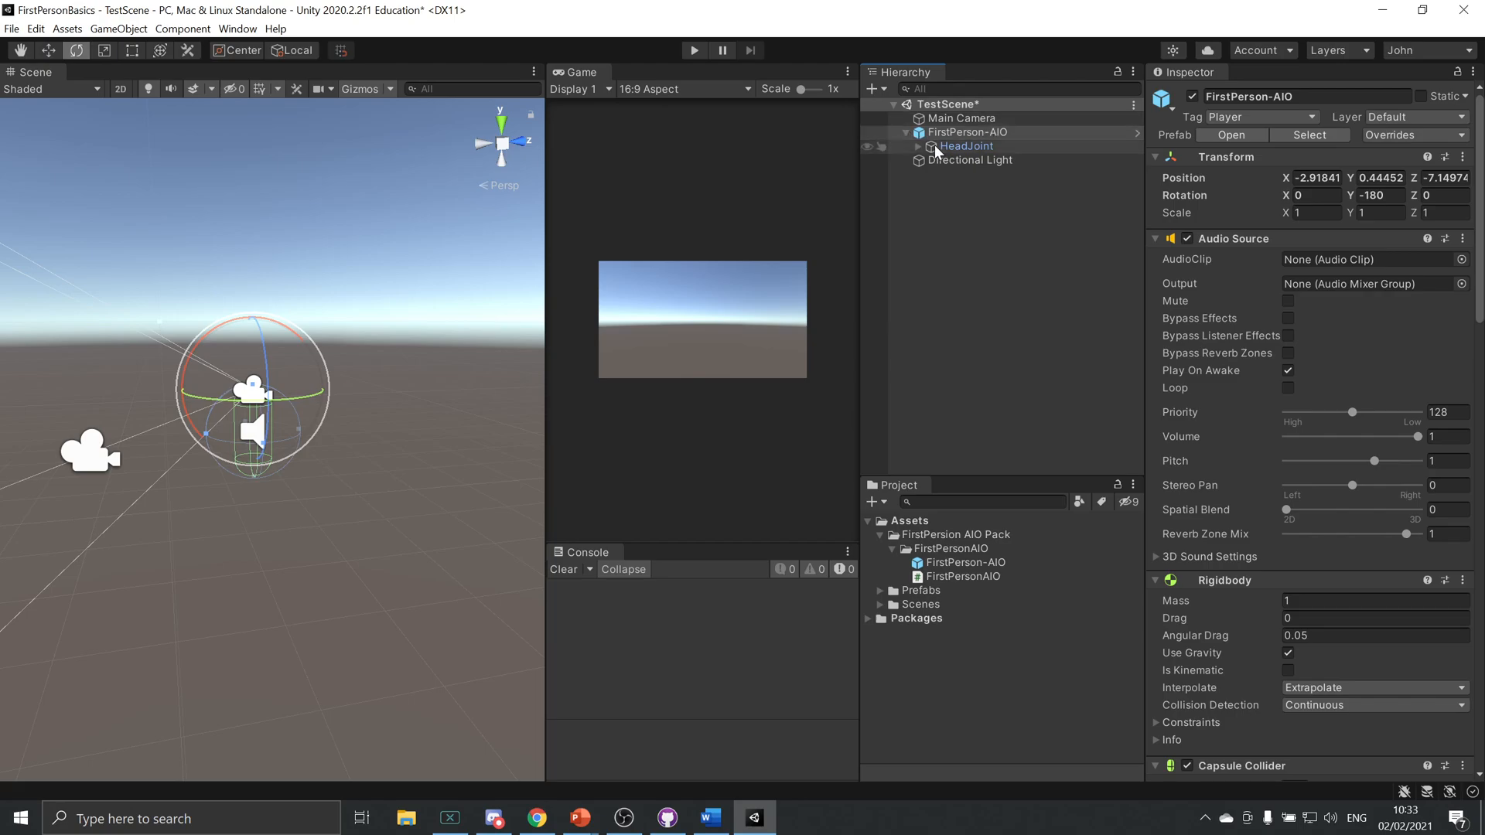
pyautogui.click(928, 149)
pyautogui.click(918, 147)
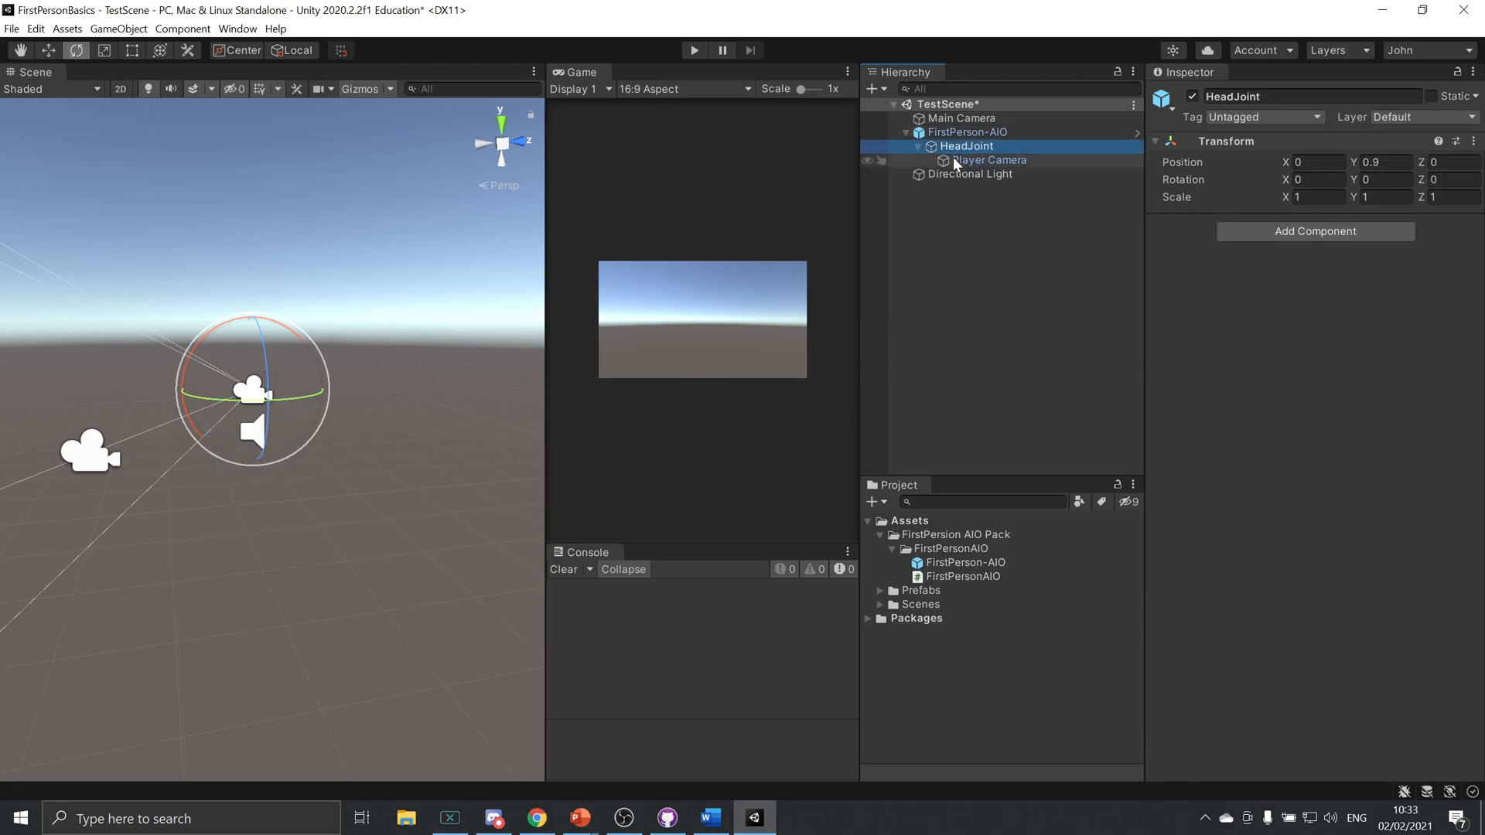
pyautogui.click(953, 159)
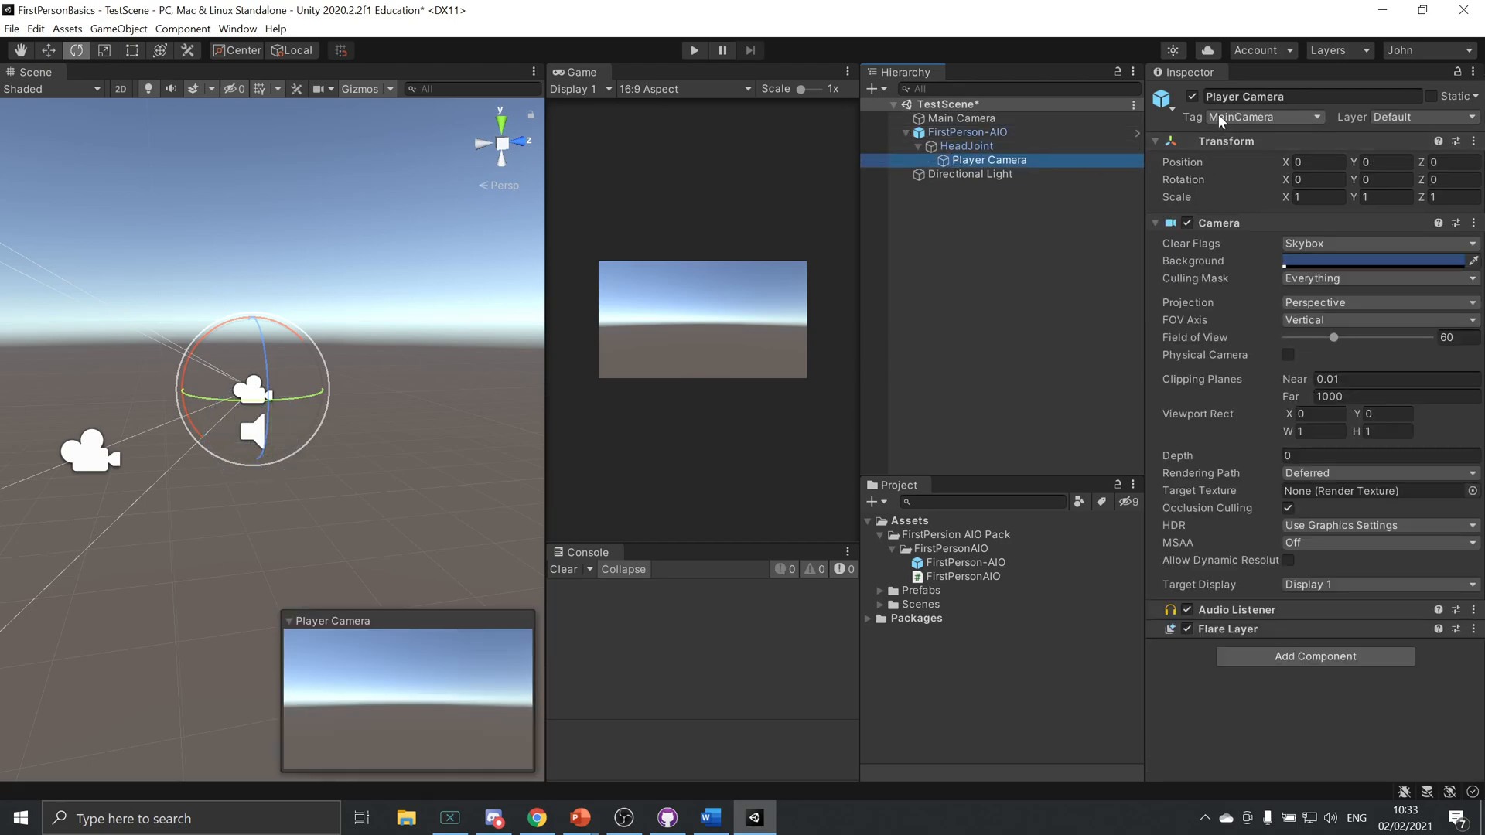
pyautogui.click(962, 118)
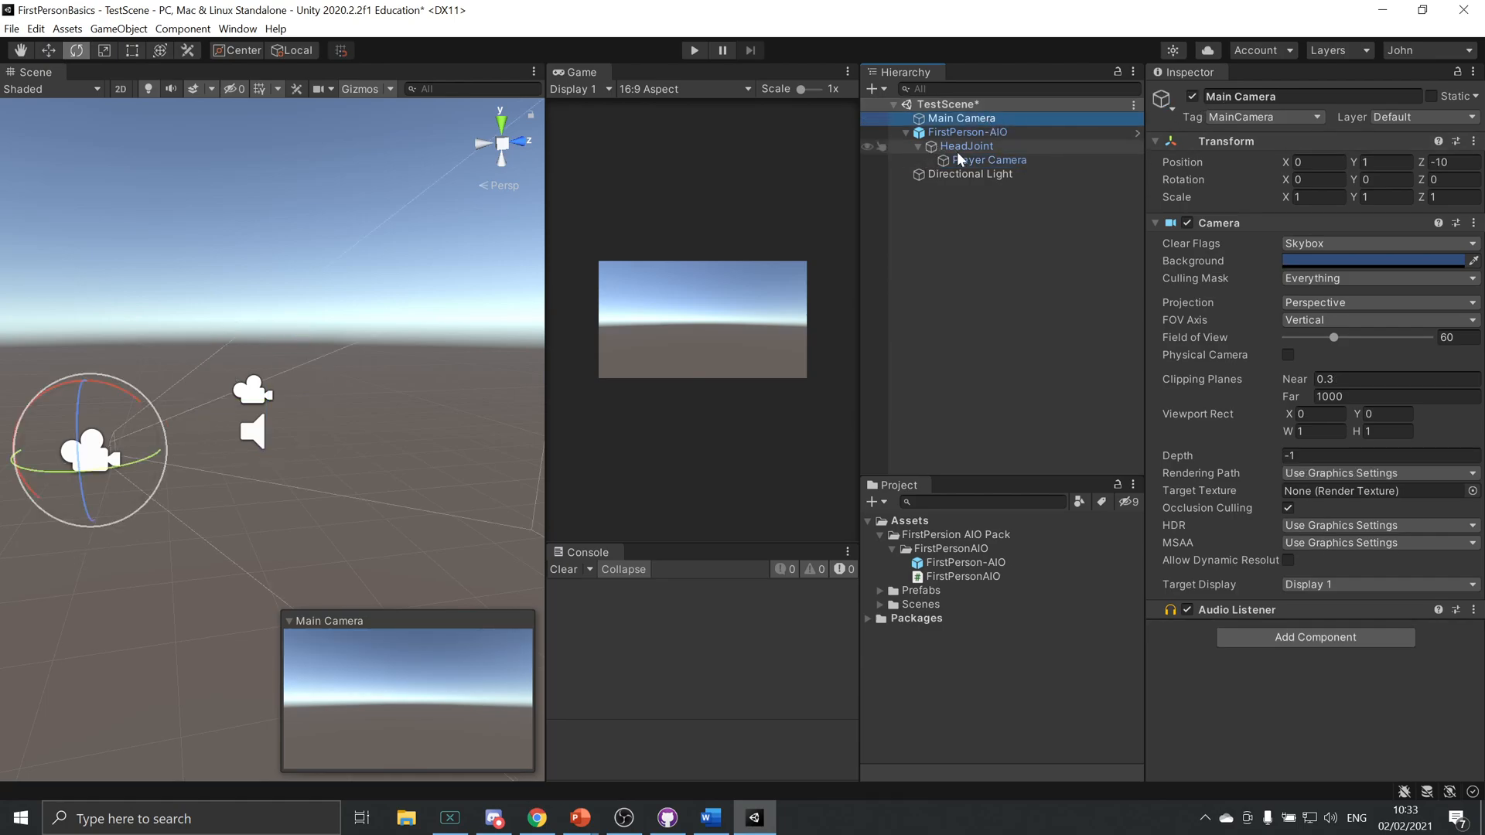
pyautogui.click(982, 160)
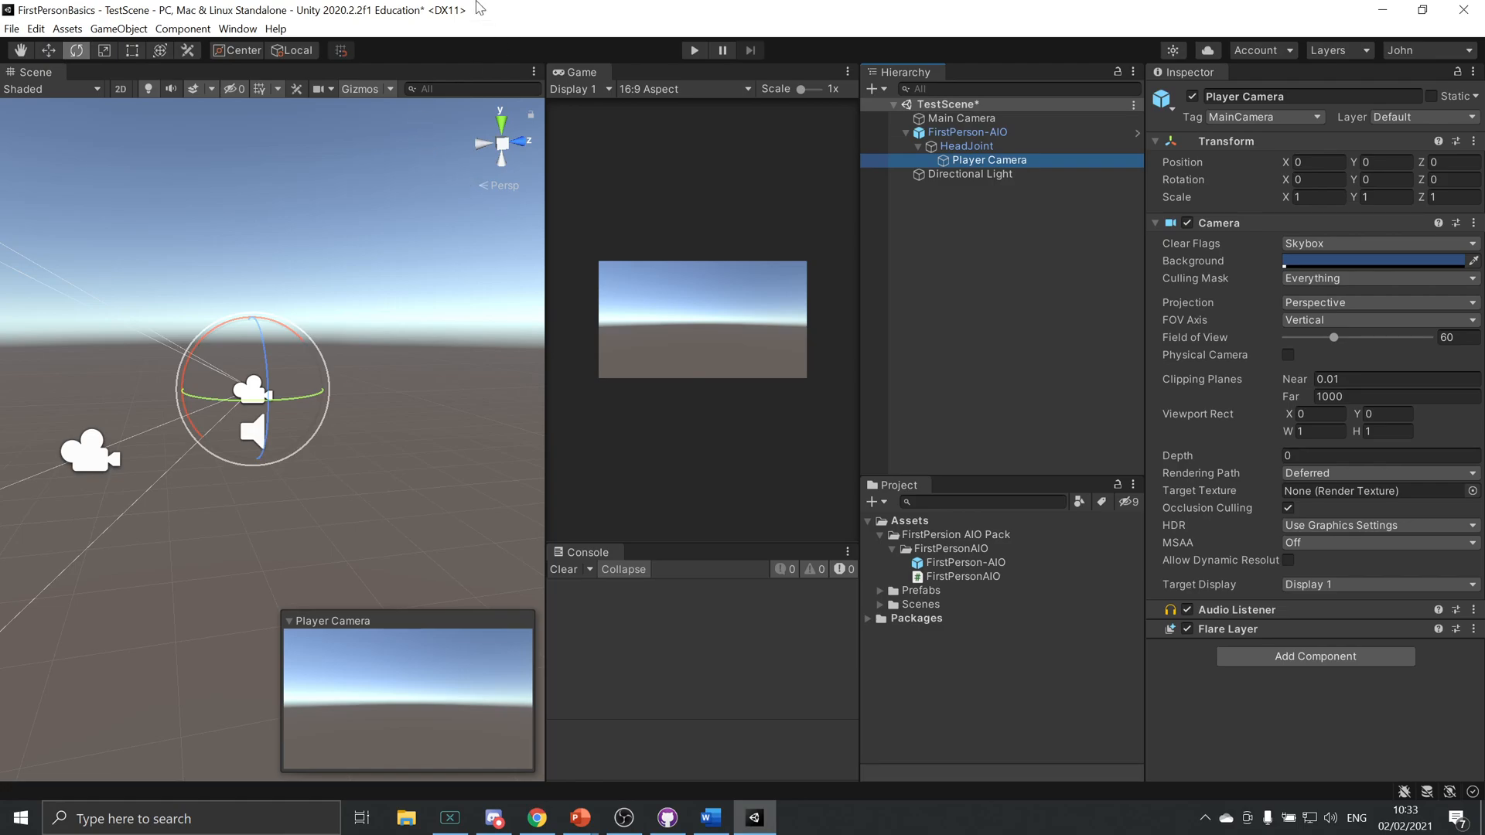
# Add a 3D cube to the scene, keep its default name and deselect it.
pyautogui.click(139, 36)
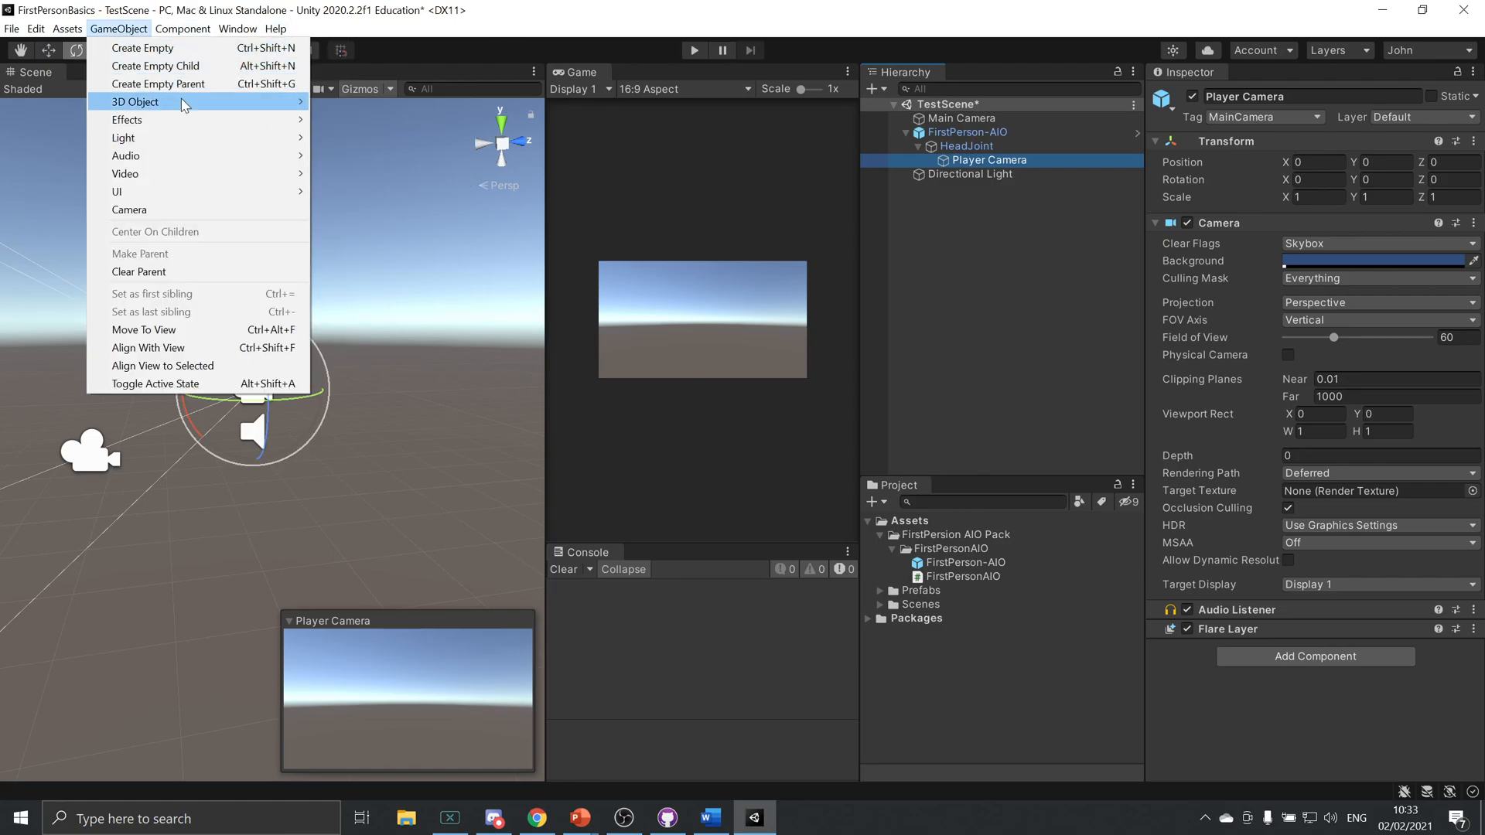
pyautogui.moveTo(224, 103)
pyautogui.click(355, 110)
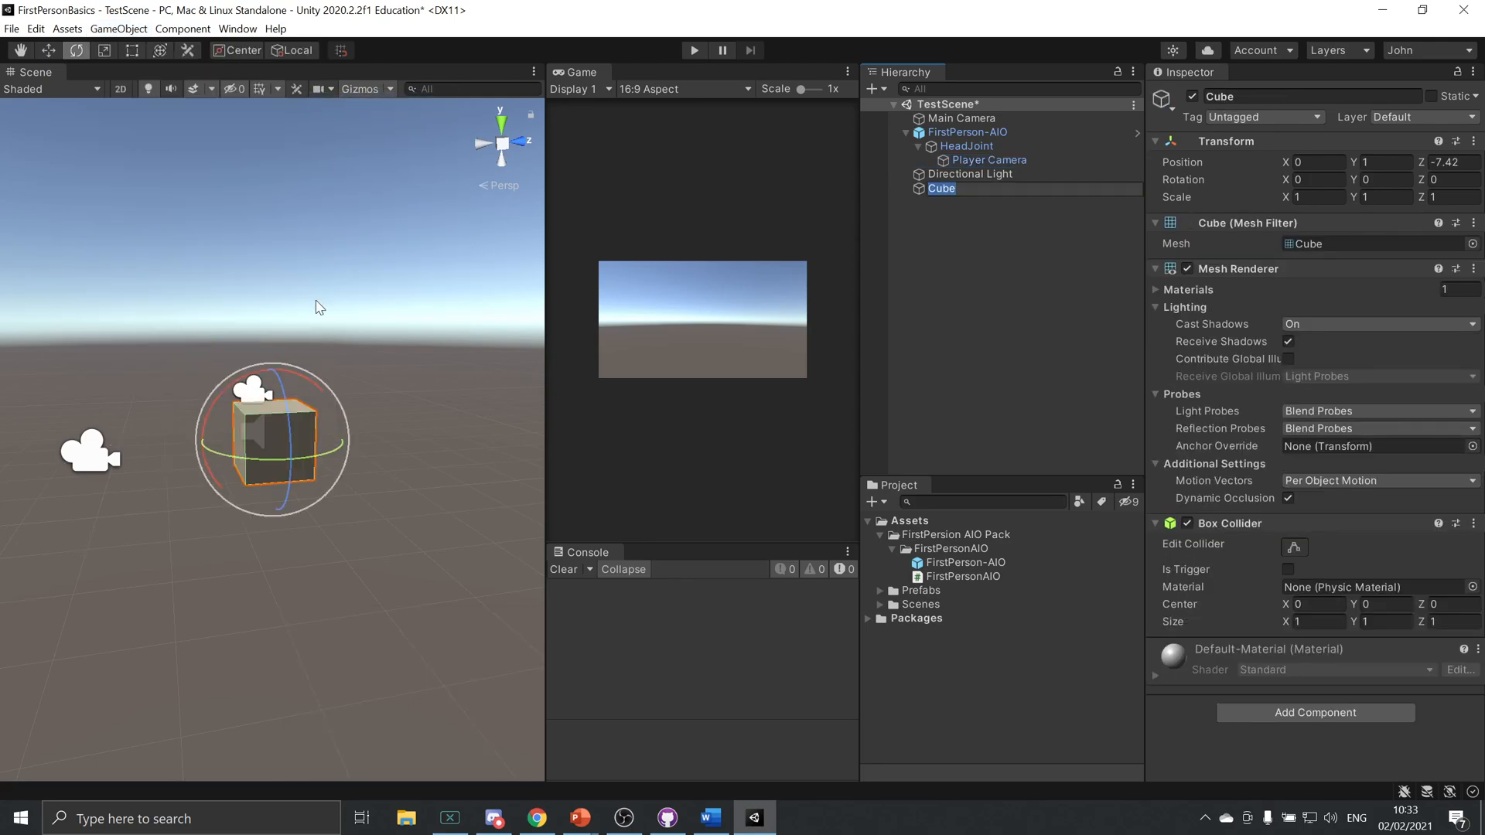
pyautogui.write('w')
pyautogui.press('Escape')
pyautogui.click(299, 293)
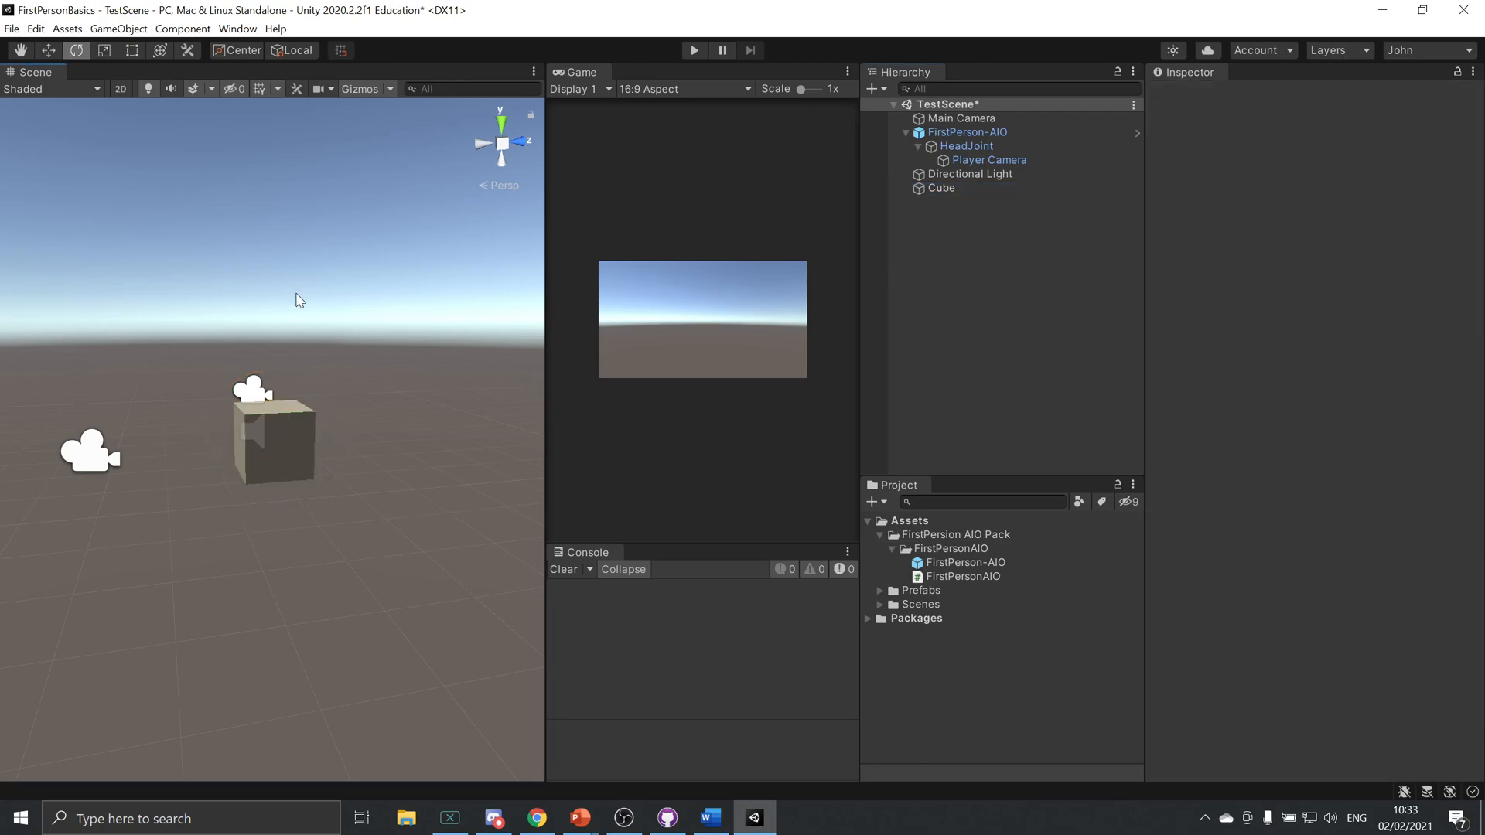
# Rename the cube as Ground.
pyautogui.click(310, 429)
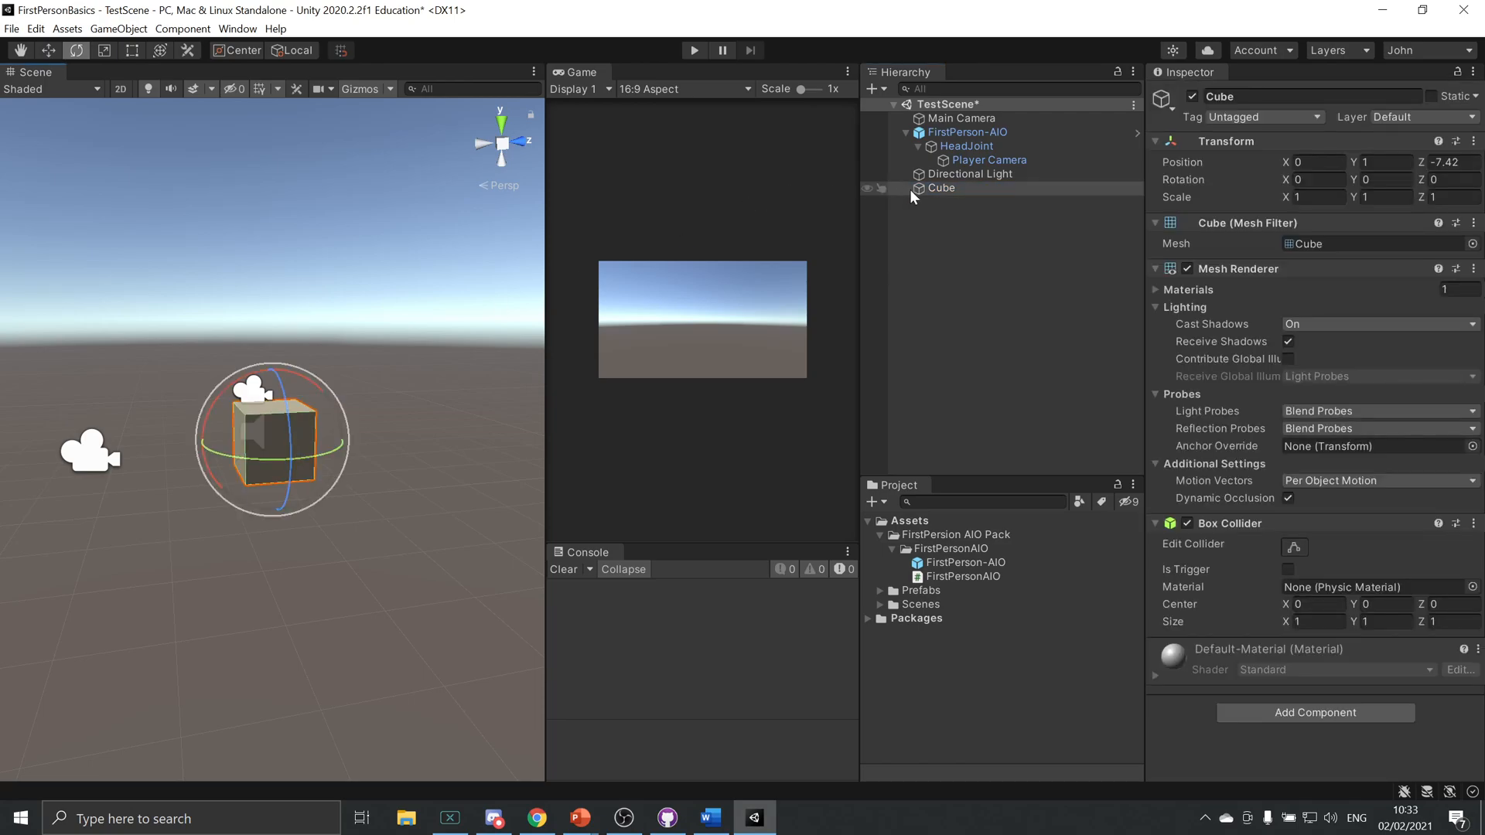
pyautogui.click(939, 189)
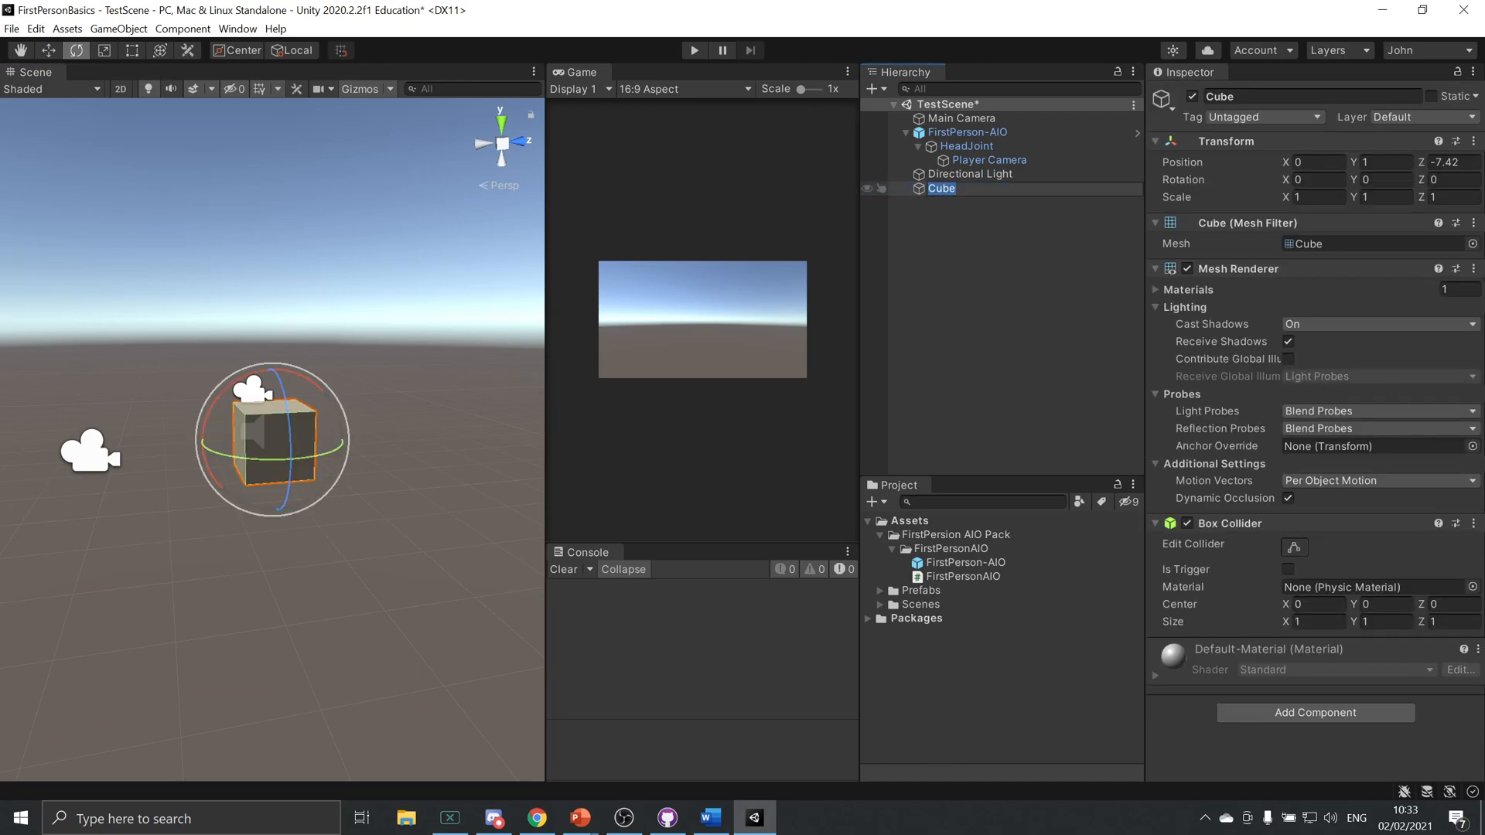
pyautogui.write('Ground')
pyautogui.press('Return')
# Move the Ground cube straight down to about Y -0.2.
pyautogui.moveTo(474, 289); pyautogui.dragTo(435, 291, button='right')
pyautogui.press('w')
pyautogui.moveTo(323, 427); pyautogui.dragTo(323, 502)
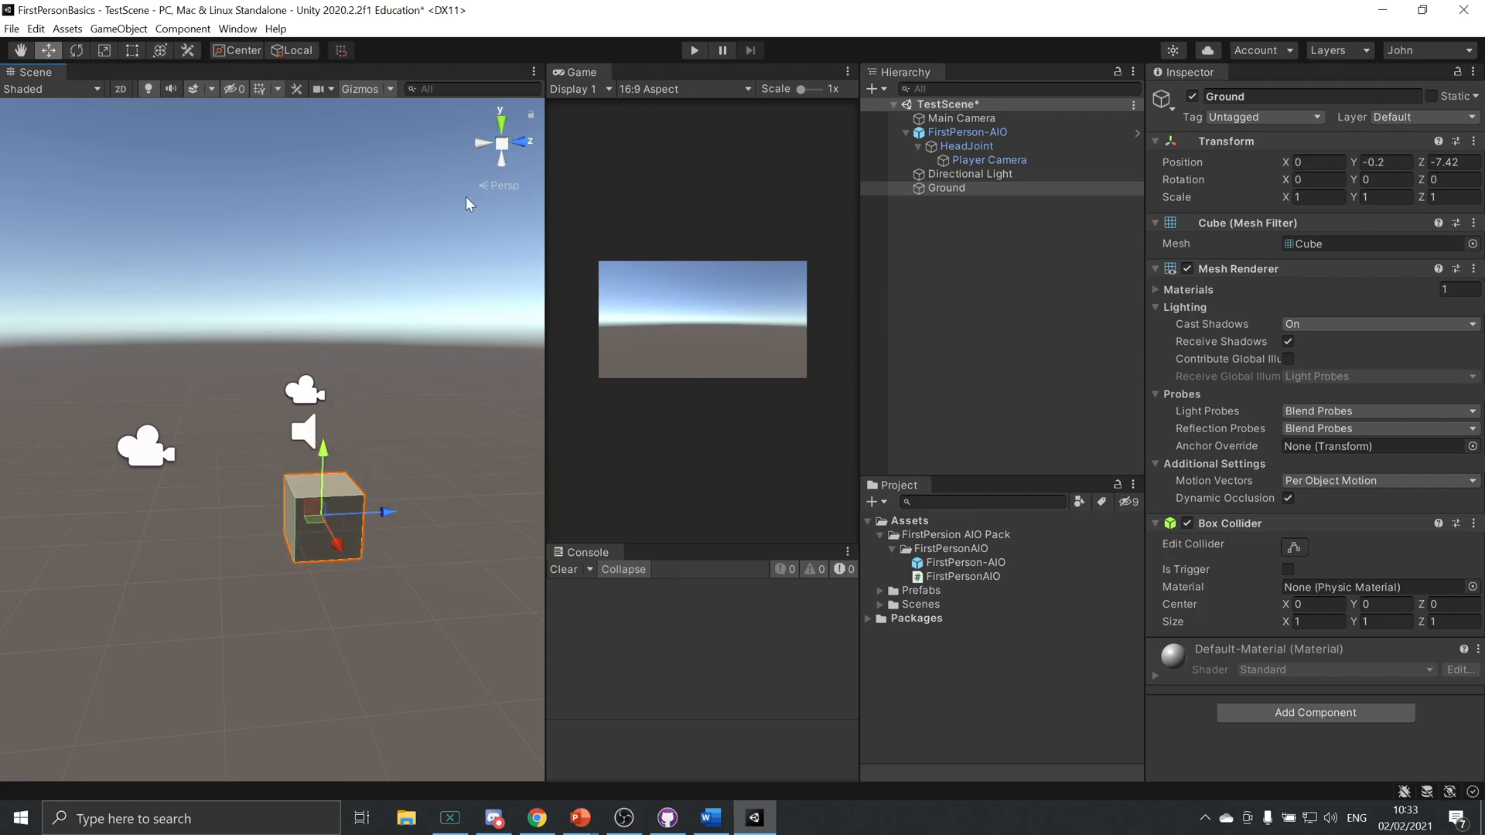
# From the top view, stretch Ground into a large platform, scaled to about 14.2 on X and 22 on Z.
pyautogui.click(502, 124)
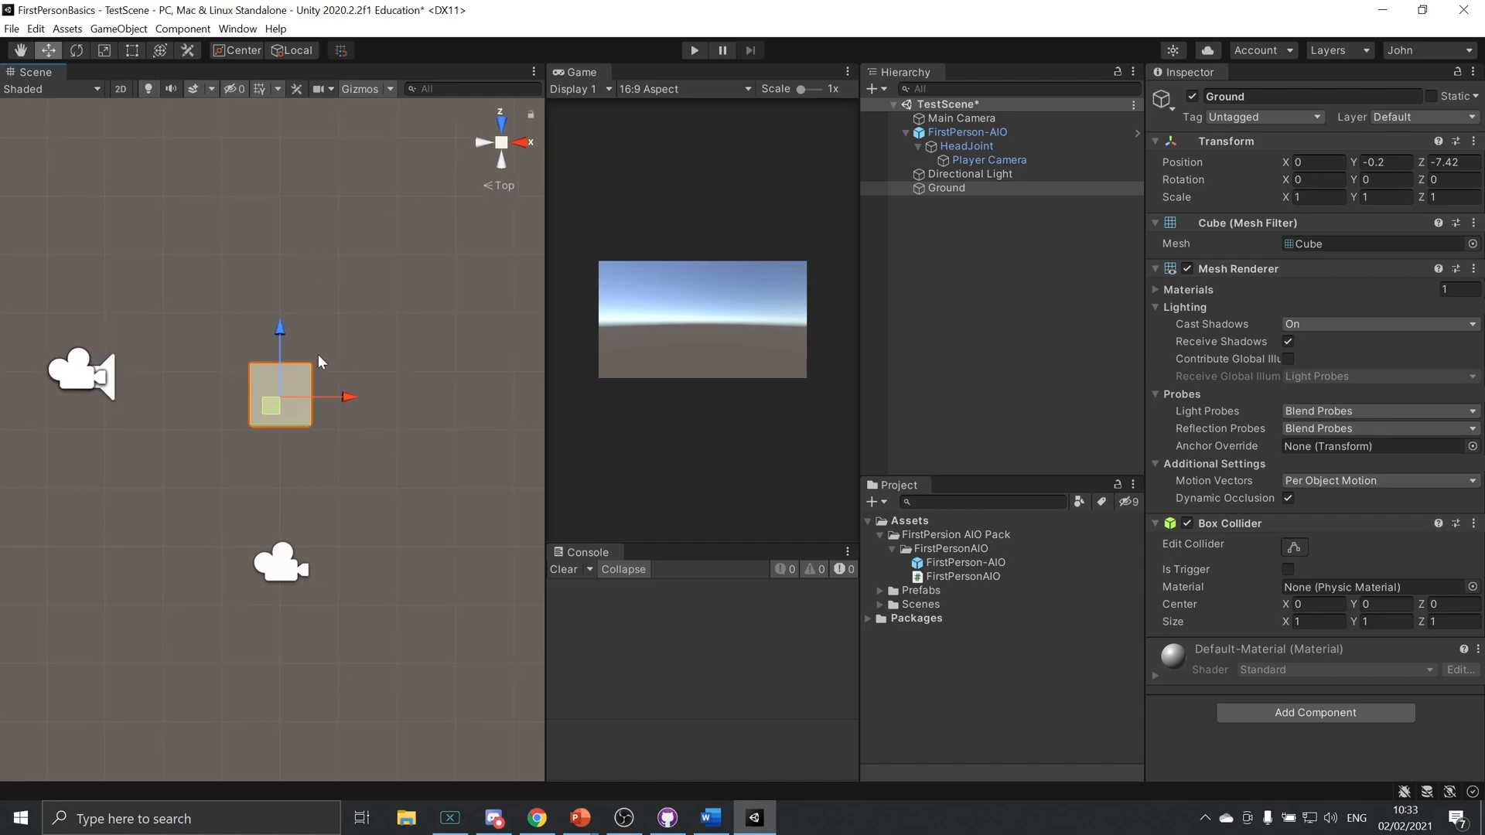
pyautogui.press('e')
pyautogui.press('r')
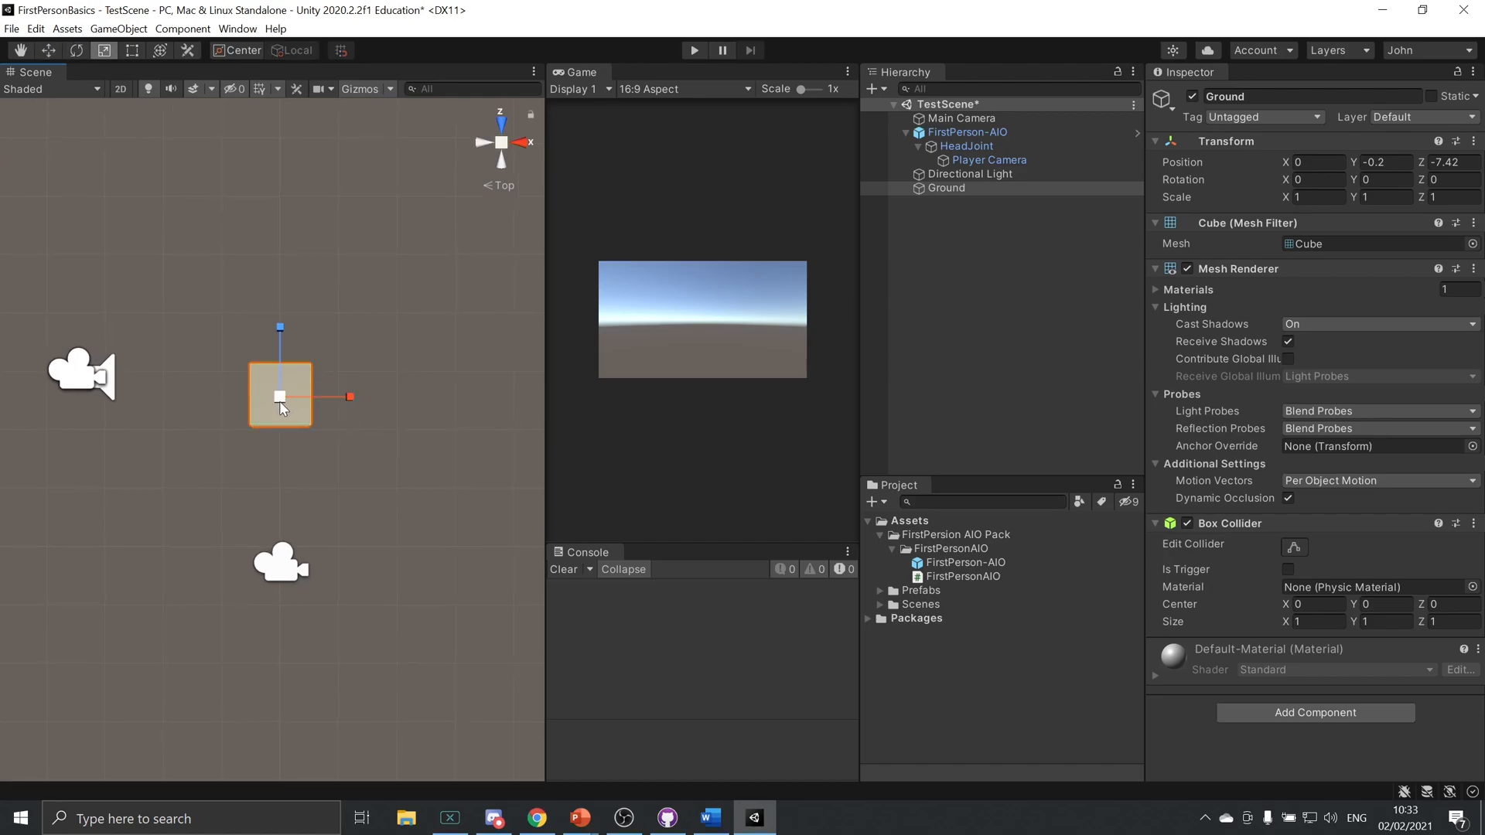
pyautogui.moveTo(348, 397); pyautogui.dragTo(713, 358)
pyautogui.moveTo(280, 336); pyautogui.dragTo(323, 514)
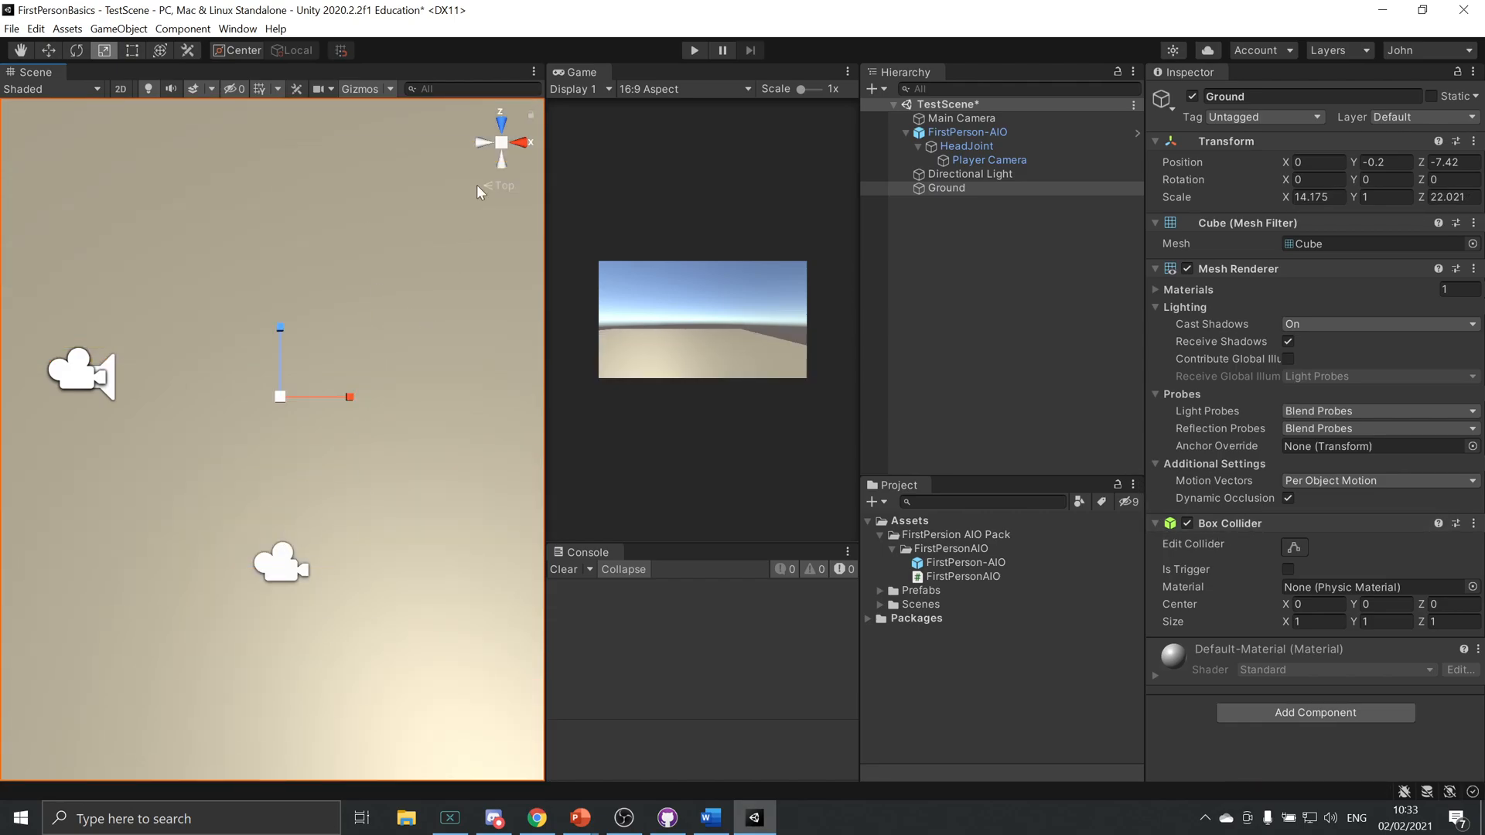
# From the side view, lower Ground to about Y -1.15 so it lies beneath the FirstPerson-AIO controller.
pyautogui.click(523, 142)
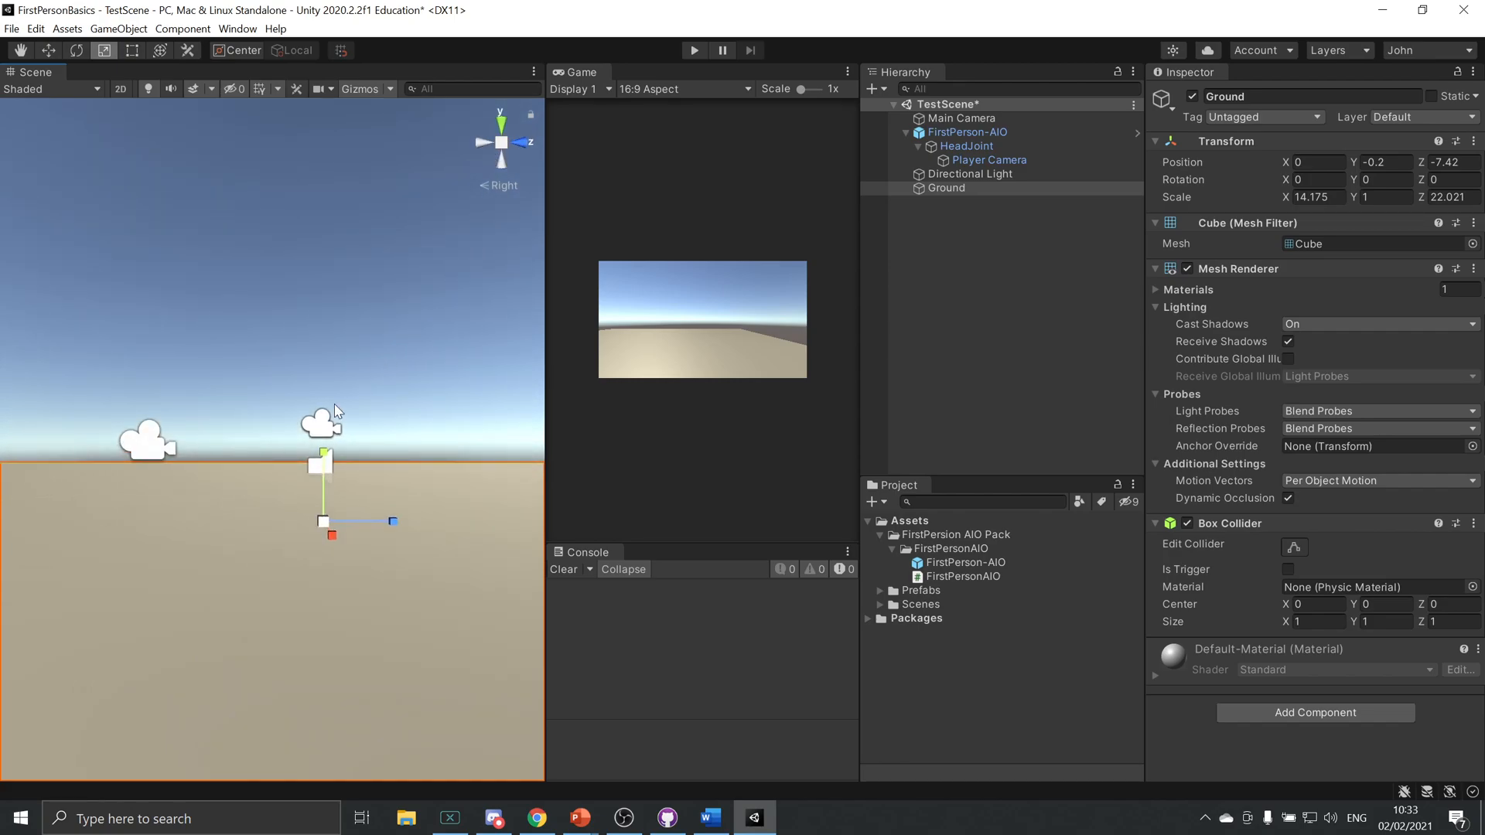
pyautogui.press('w')
pyautogui.moveTo(325, 458); pyautogui.dragTo(325, 522)
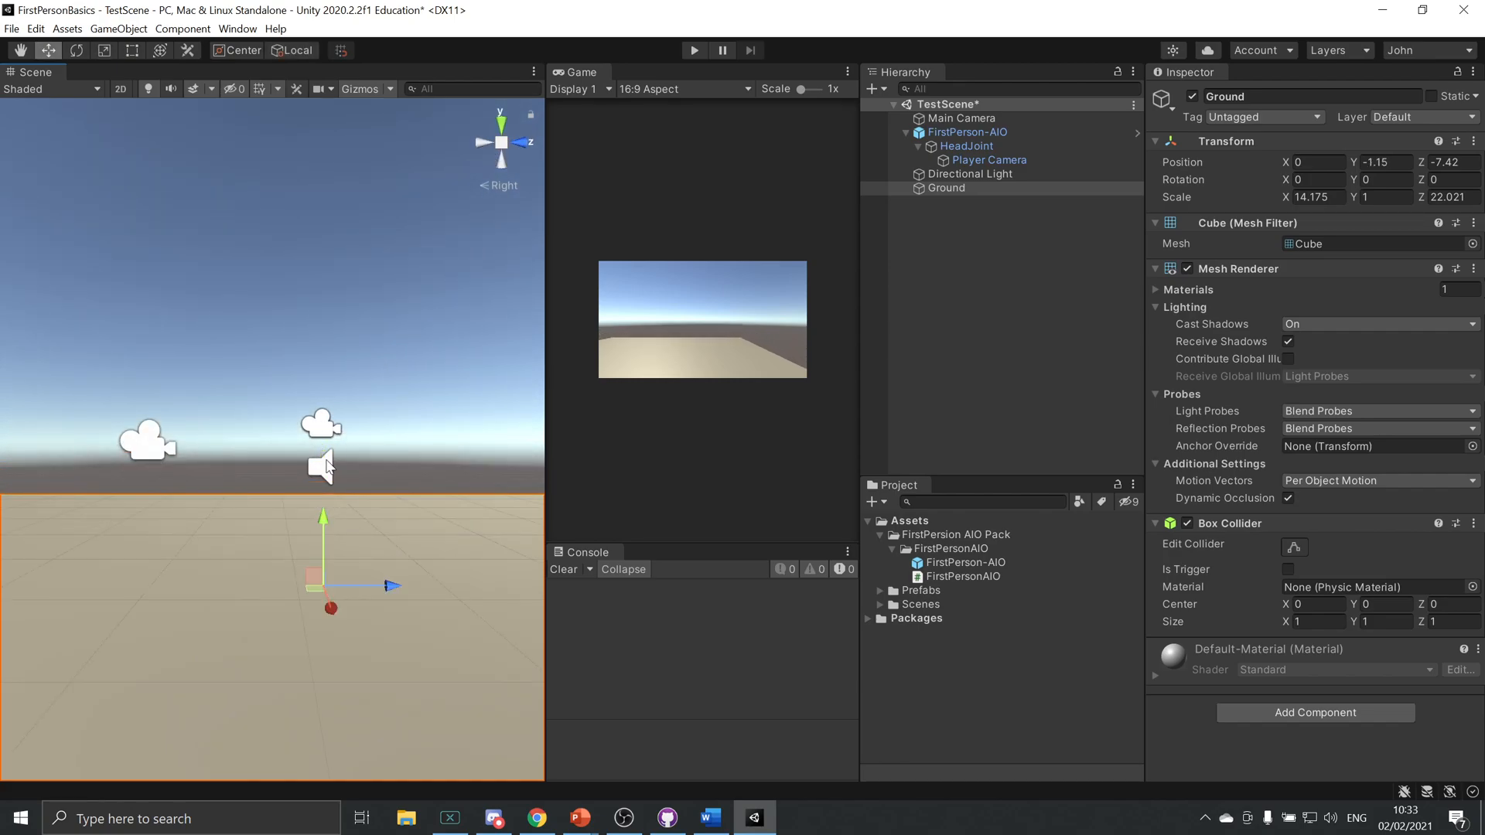
# Select FirstPerson-AIO, play the scene, walk the player forwards and backwards on the ground, and stop the test.
pyautogui.click(326, 464)
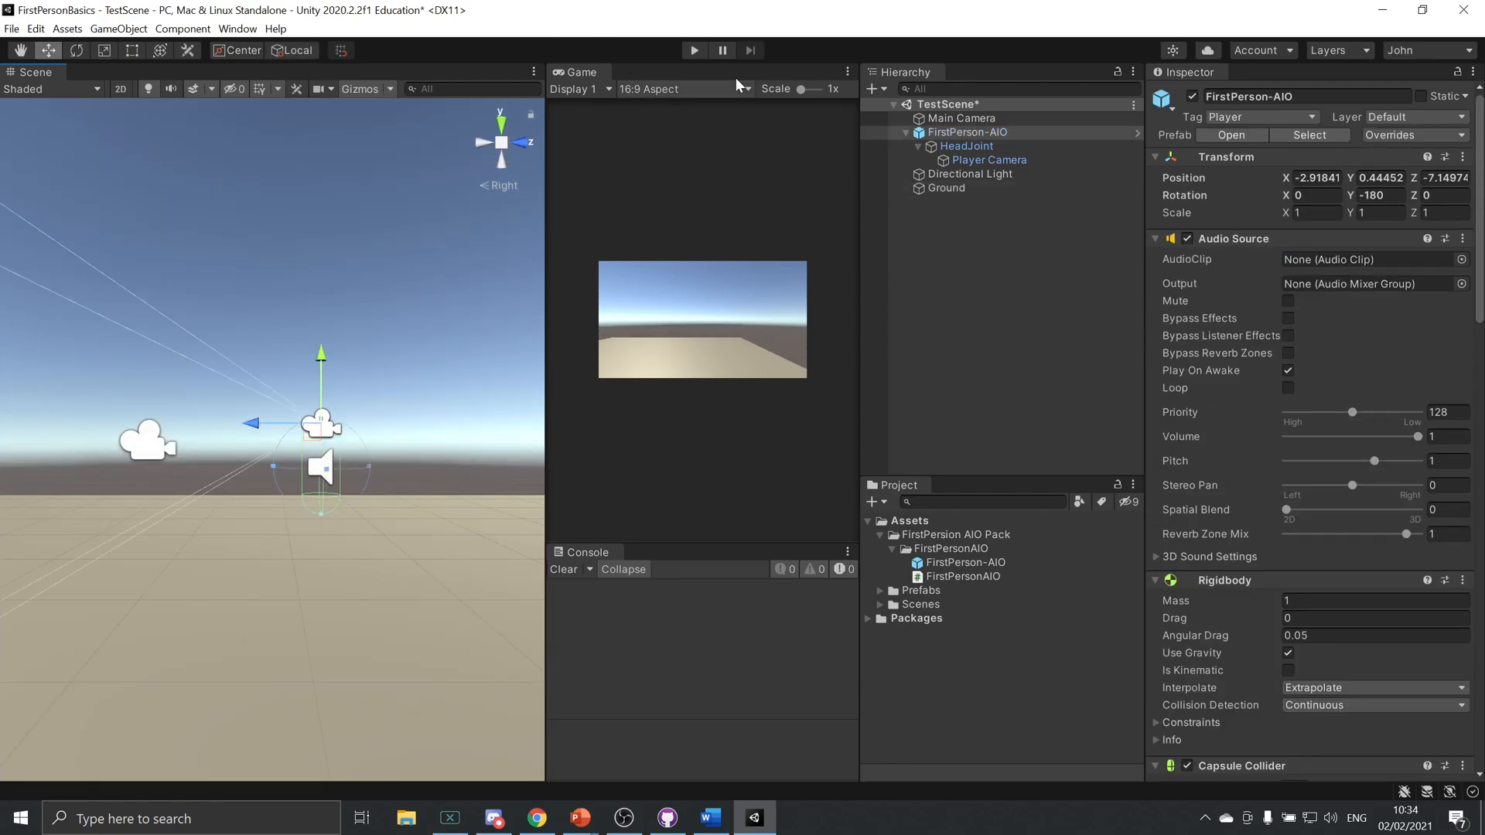
pyautogui.click(697, 50)
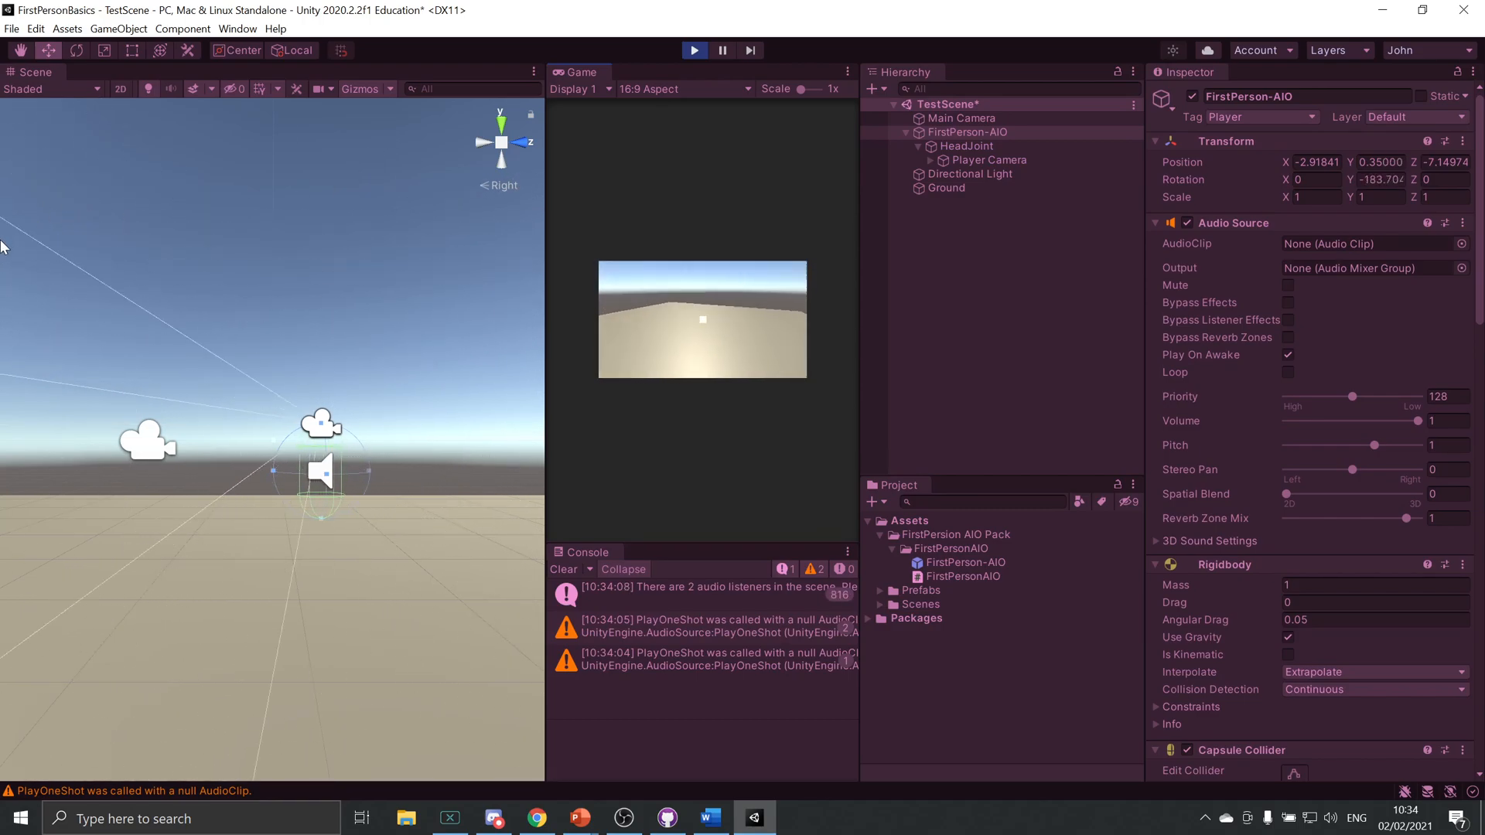
pyautogui.press('w')
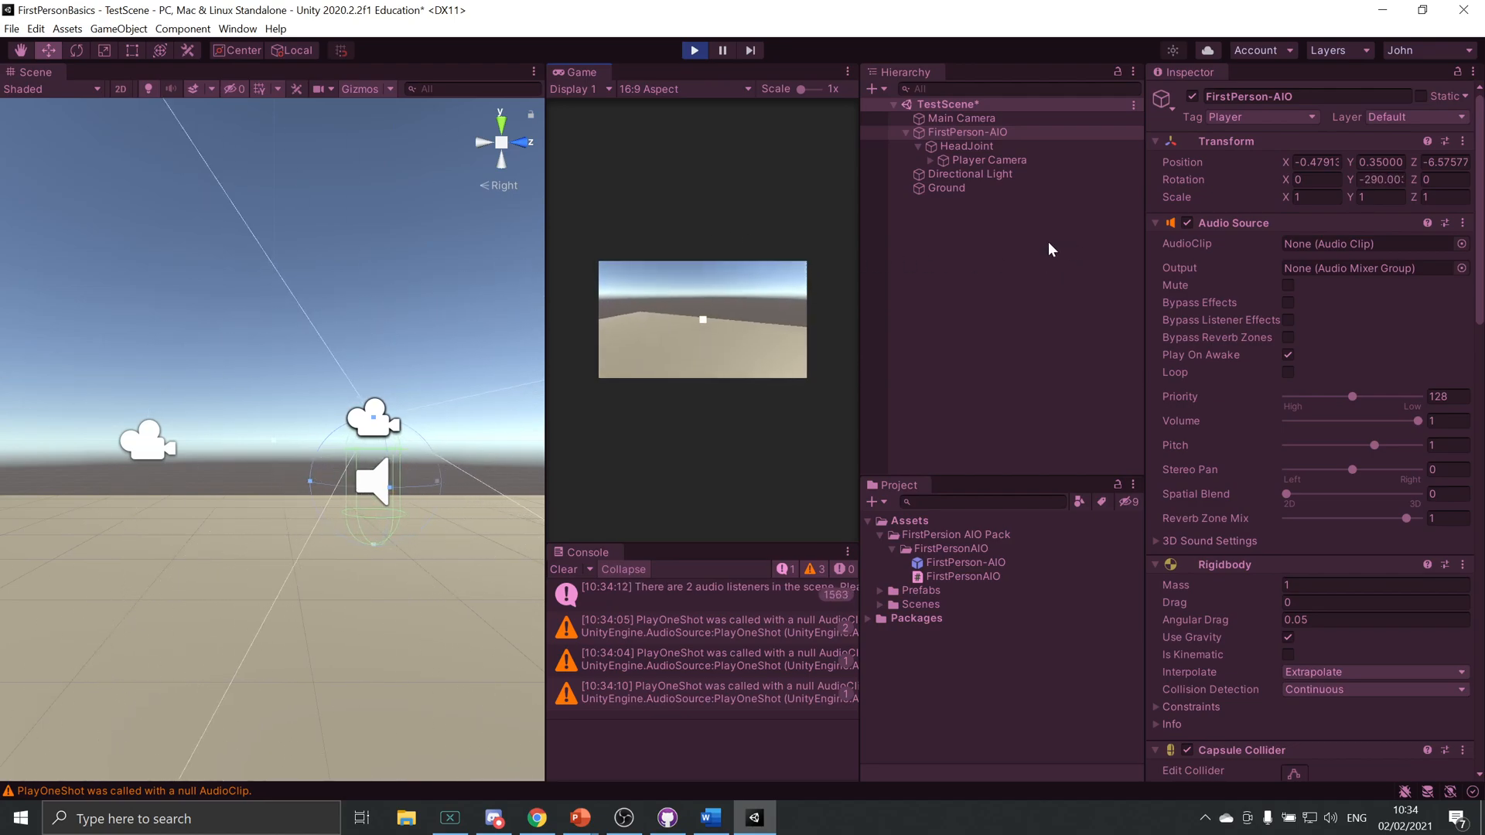
pyautogui.press('w')
pyautogui.press('w')
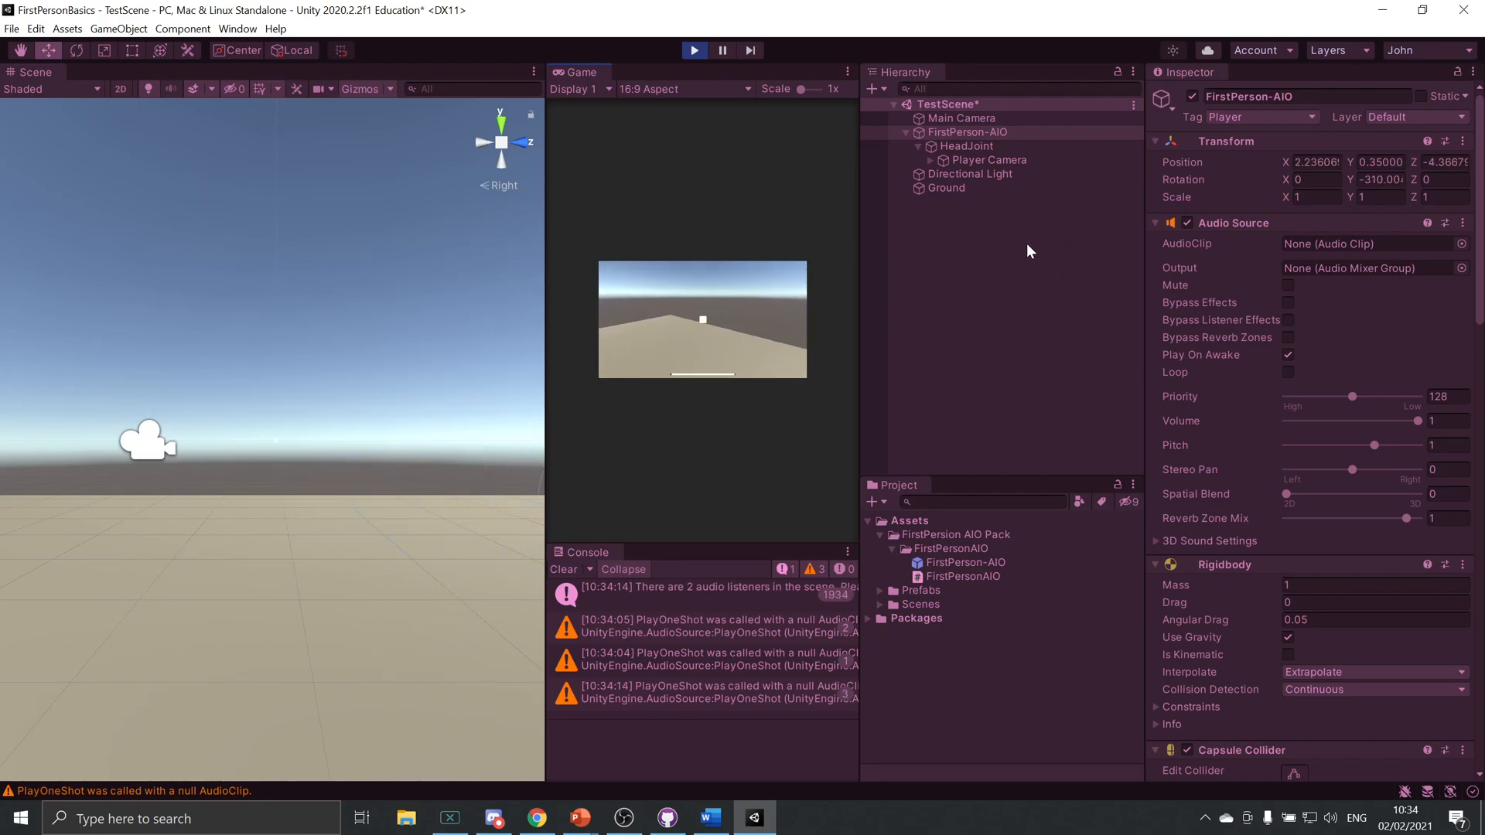
pyautogui.press('s')
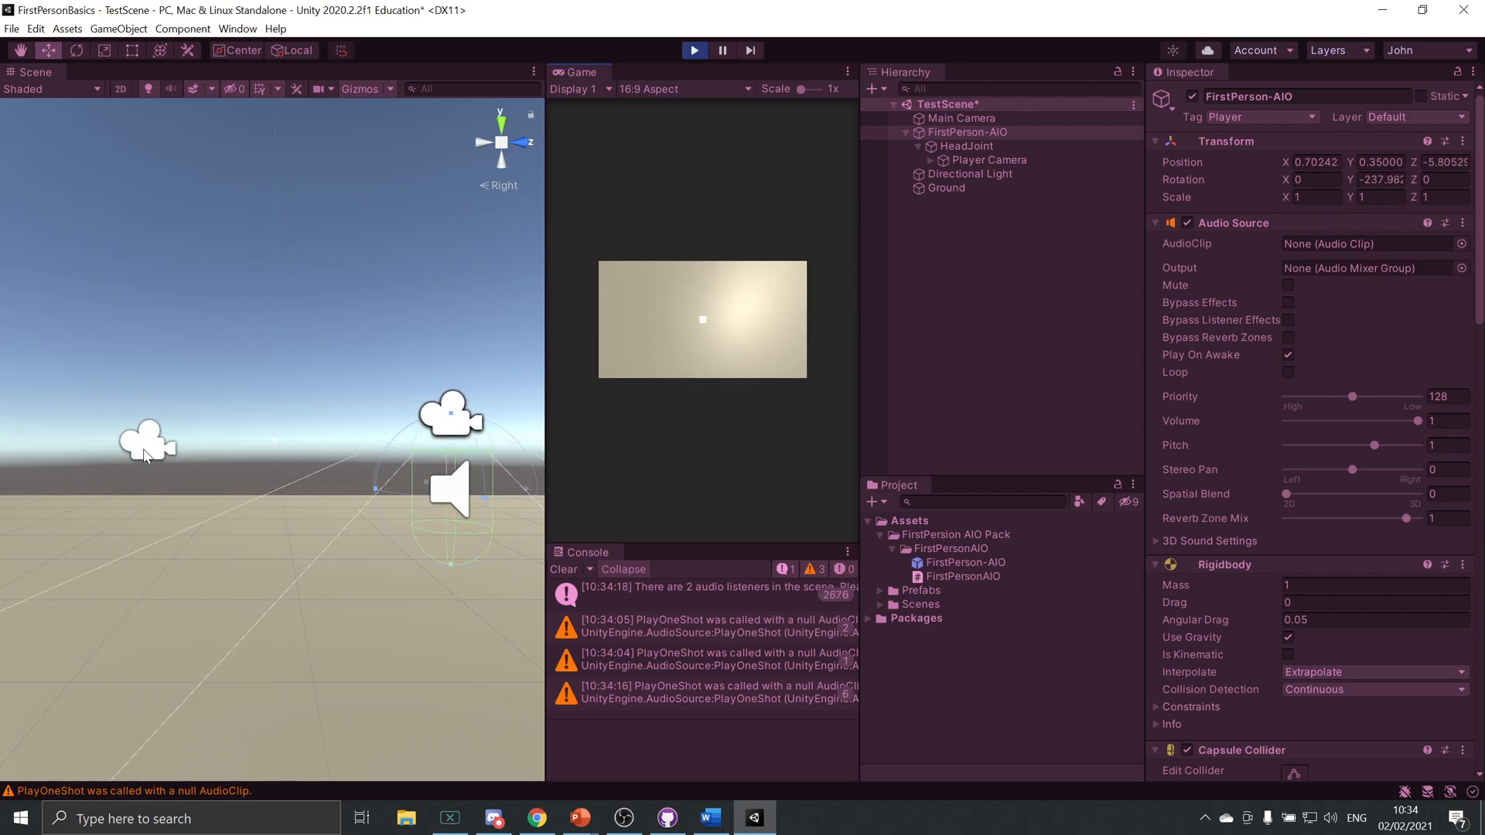
pyautogui.click(694, 50)
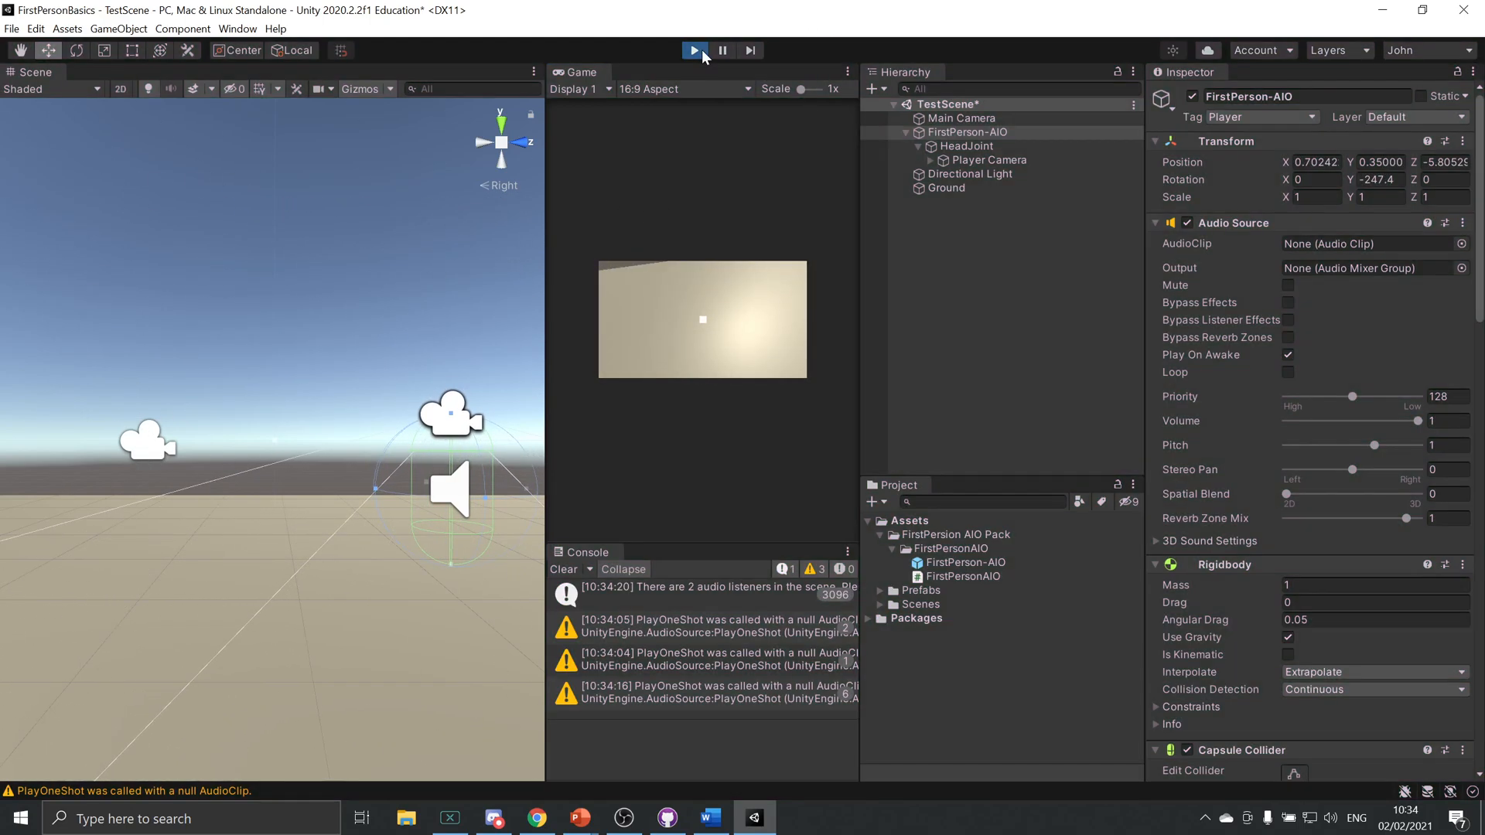
# Delete the Main Camera from TestScene and select the controller's Player Camera.
pyautogui.click(1001, 118)
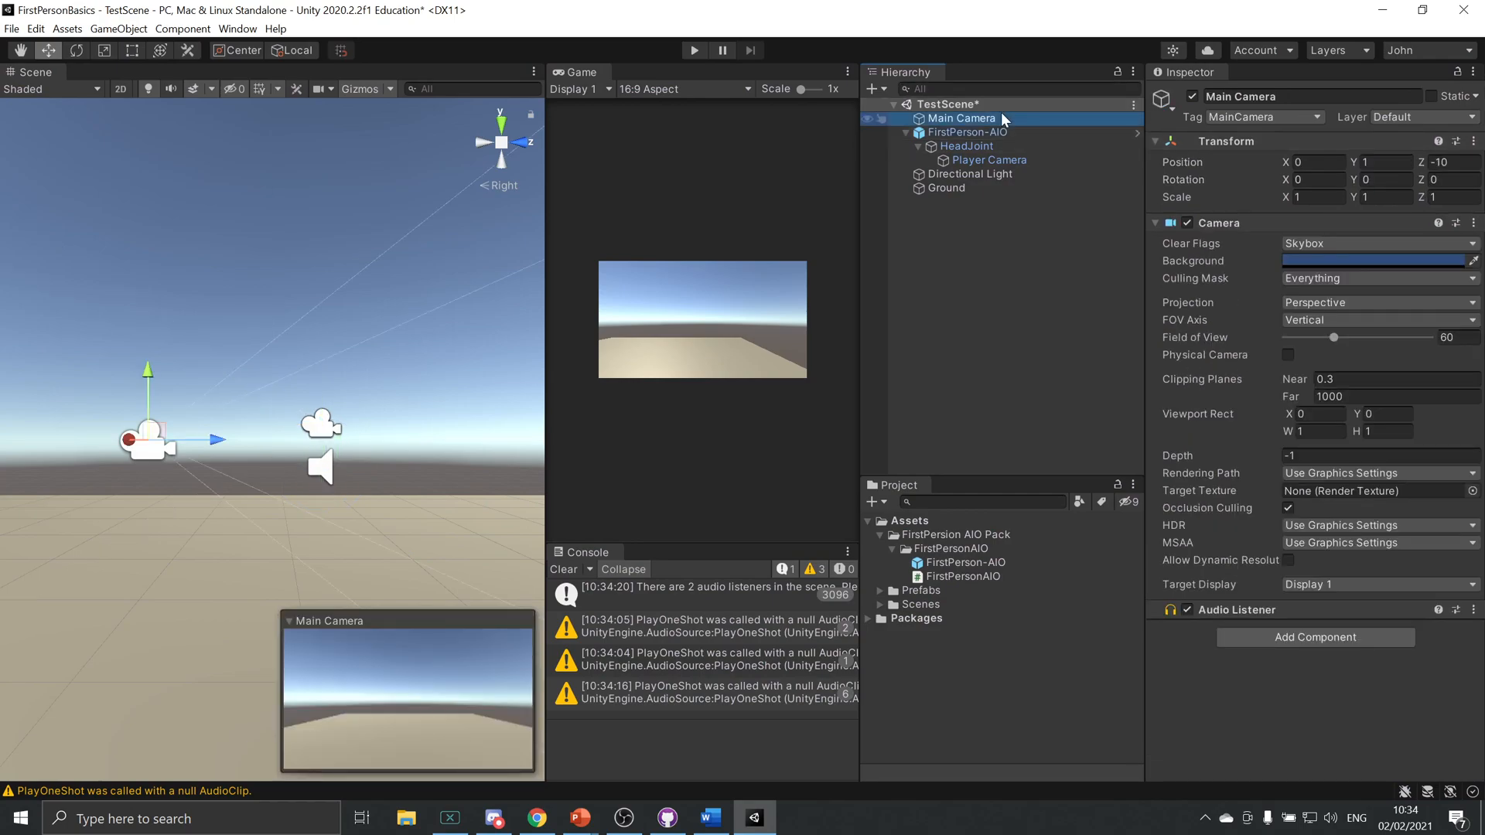
pyautogui.press('Delete')
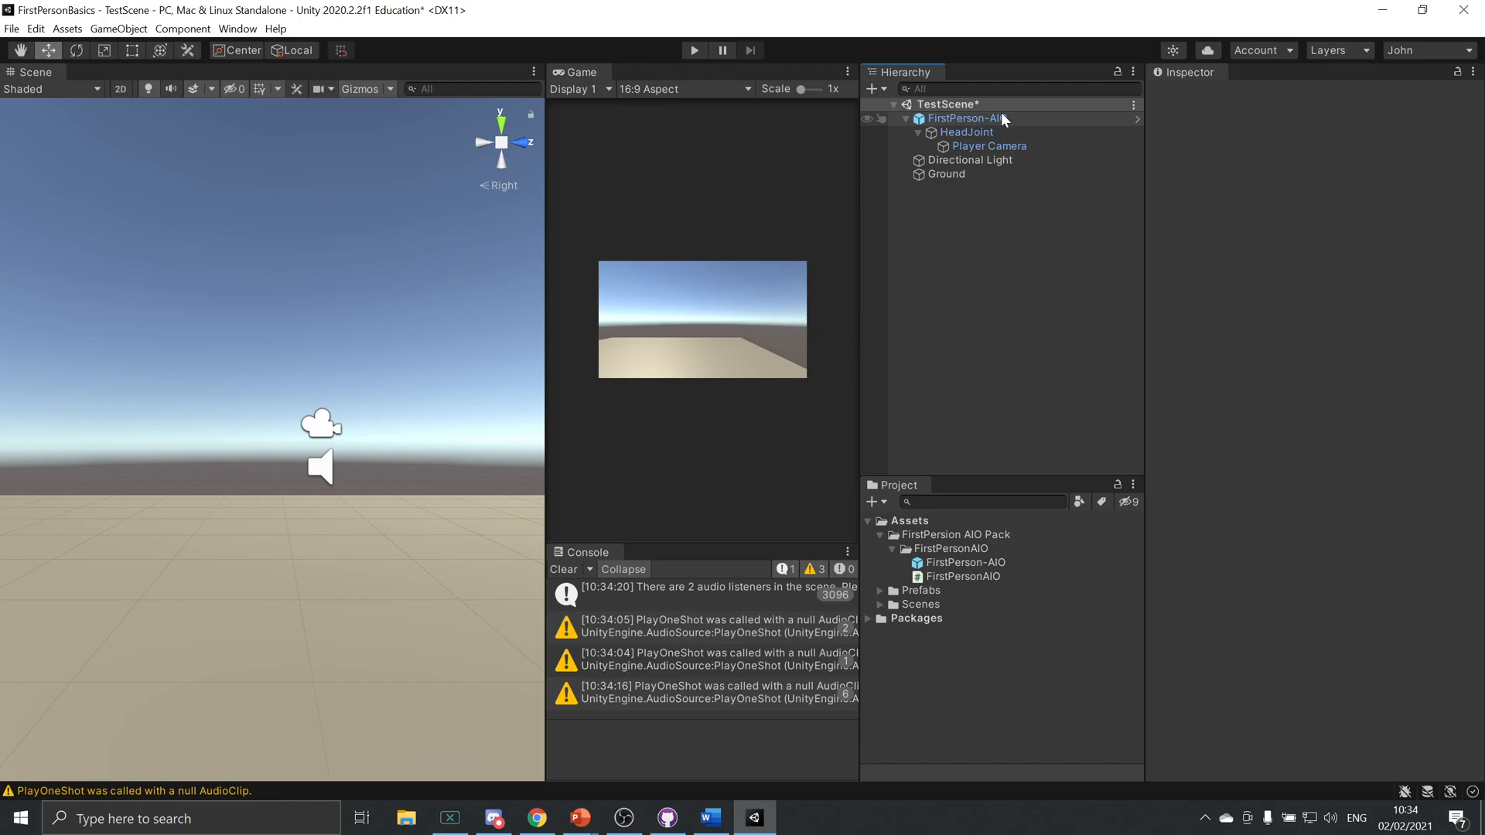
pyautogui.click(987, 147)
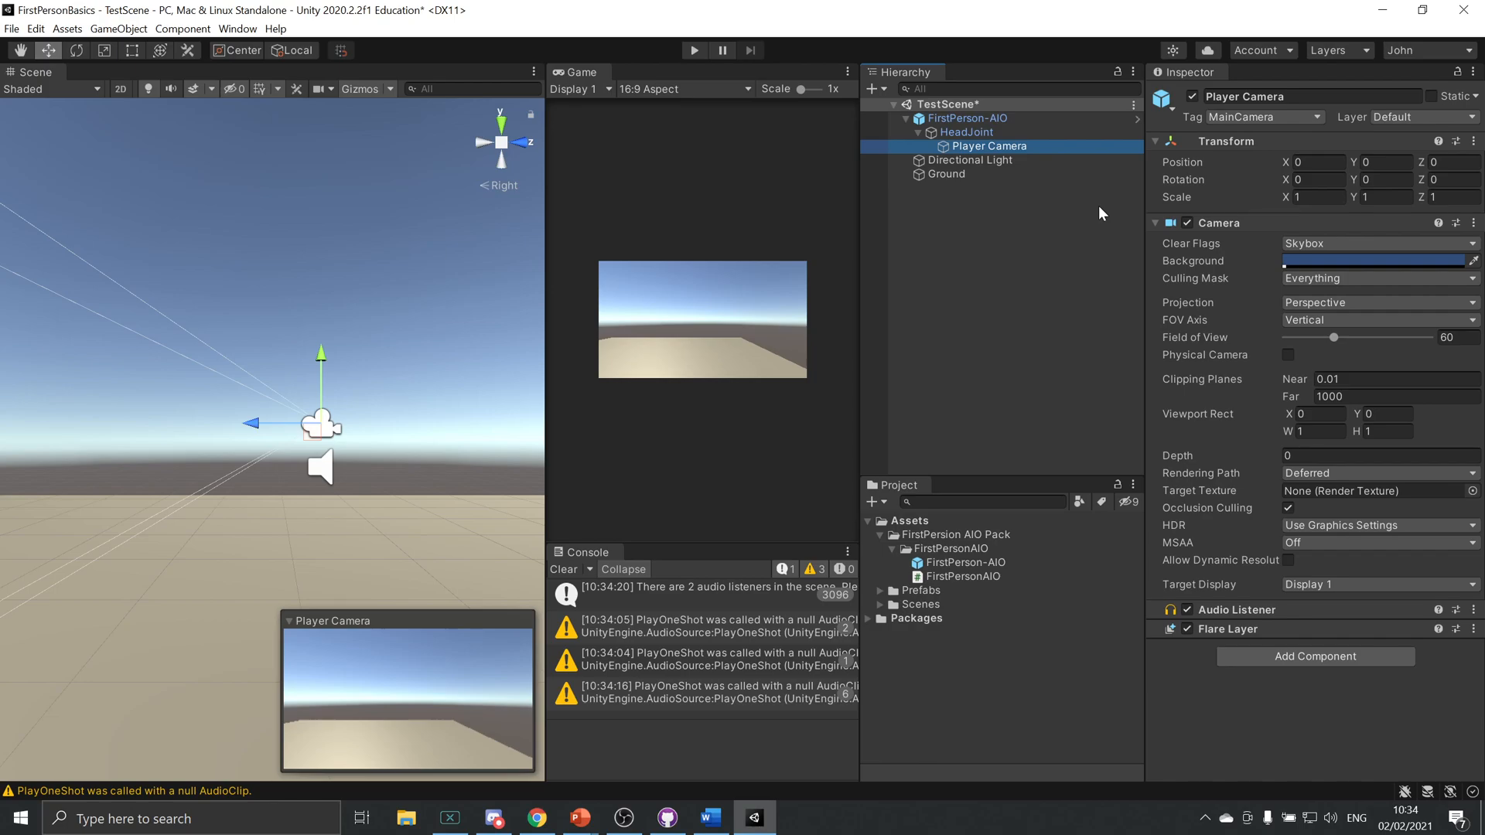
# Play the scene through the Player Camera, test walking, jumping and sprinting, and stop it.
pyautogui.click(694, 50)
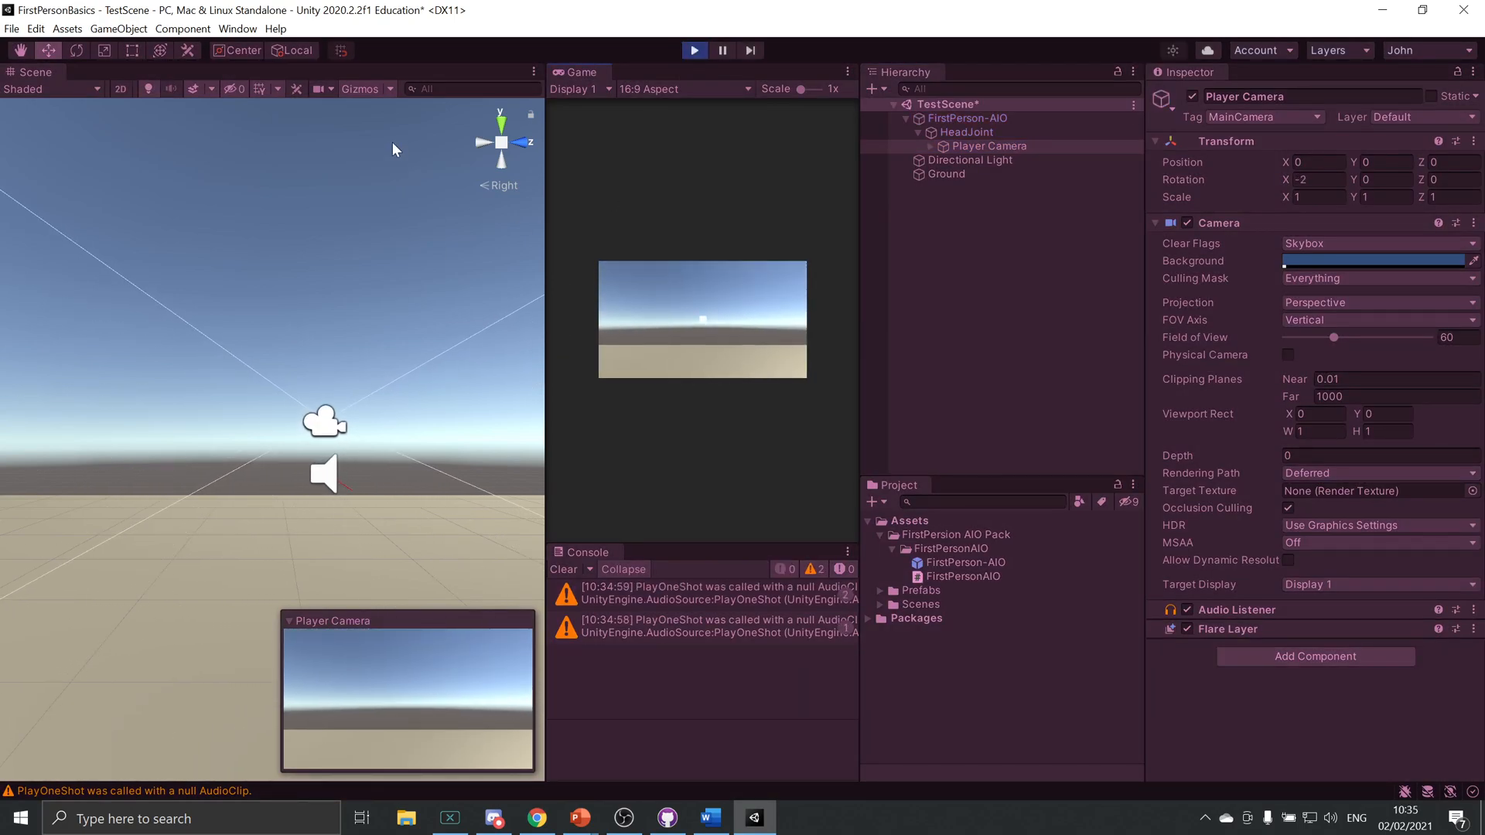
pyautogui.press('s')
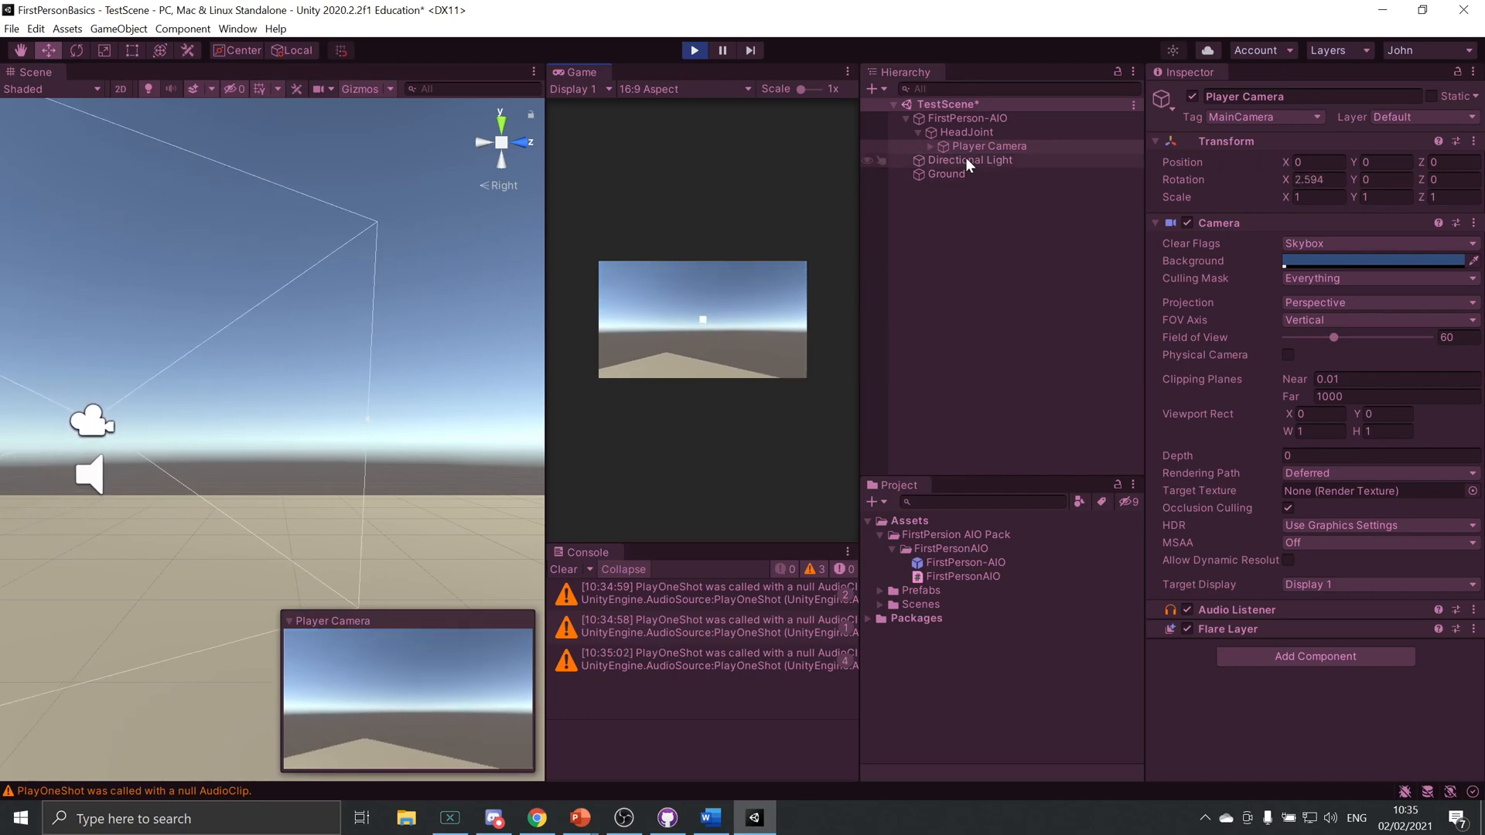
pyautogui.press('space')
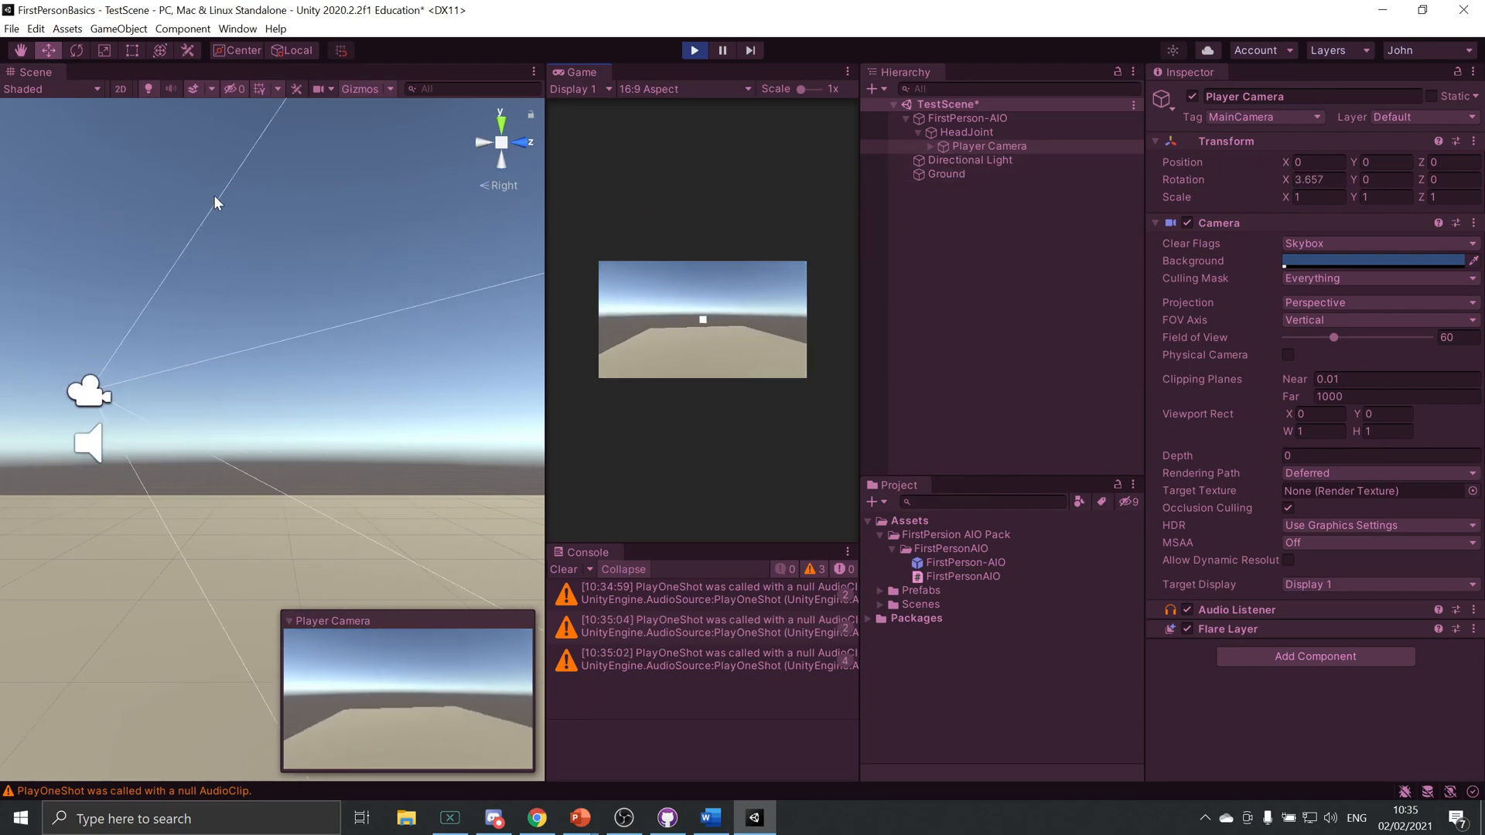
pyautogui.hotkey('shift', 'w')
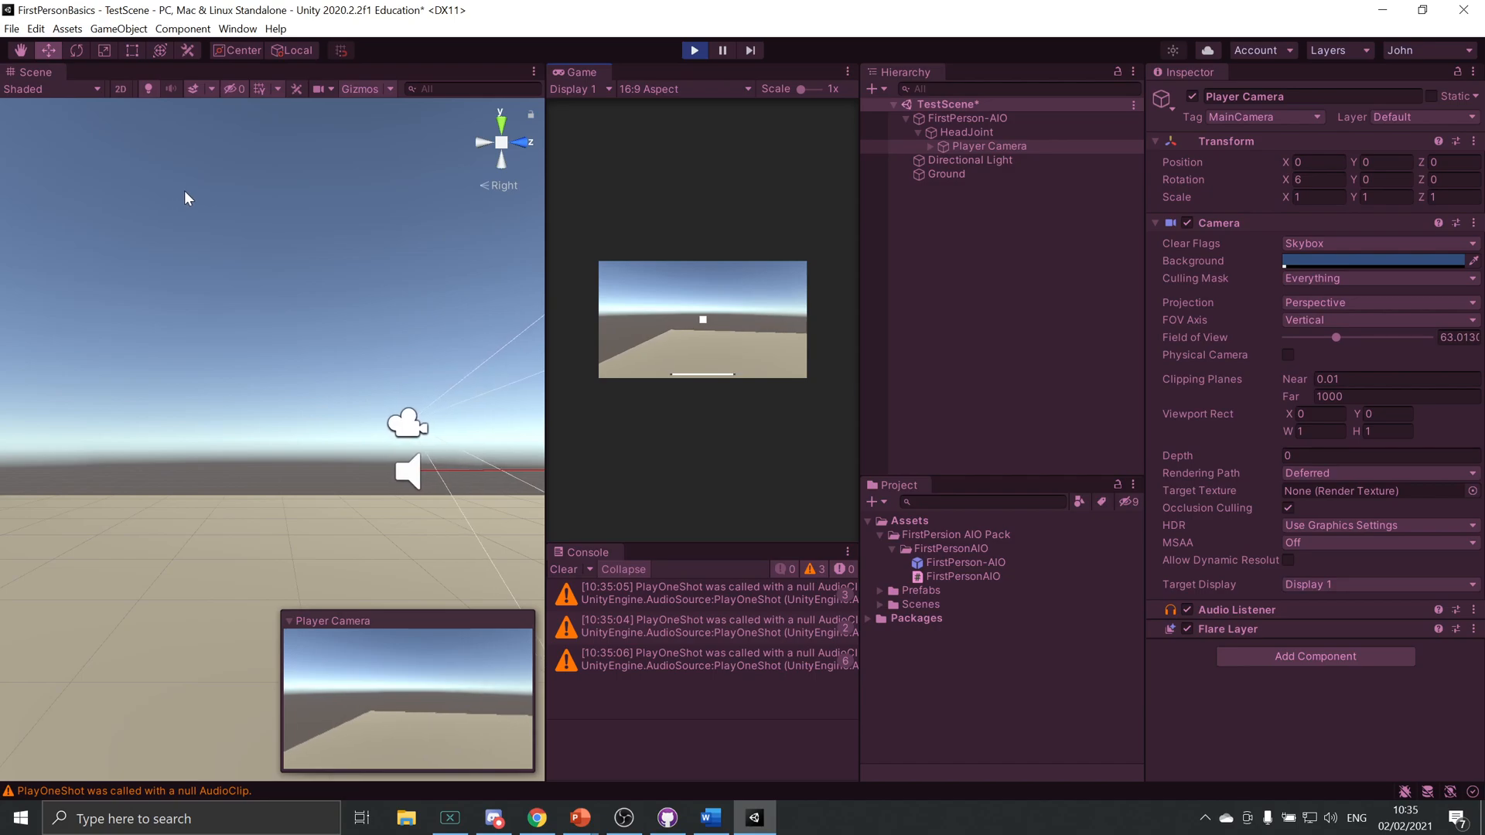
pyautogui.press('s')
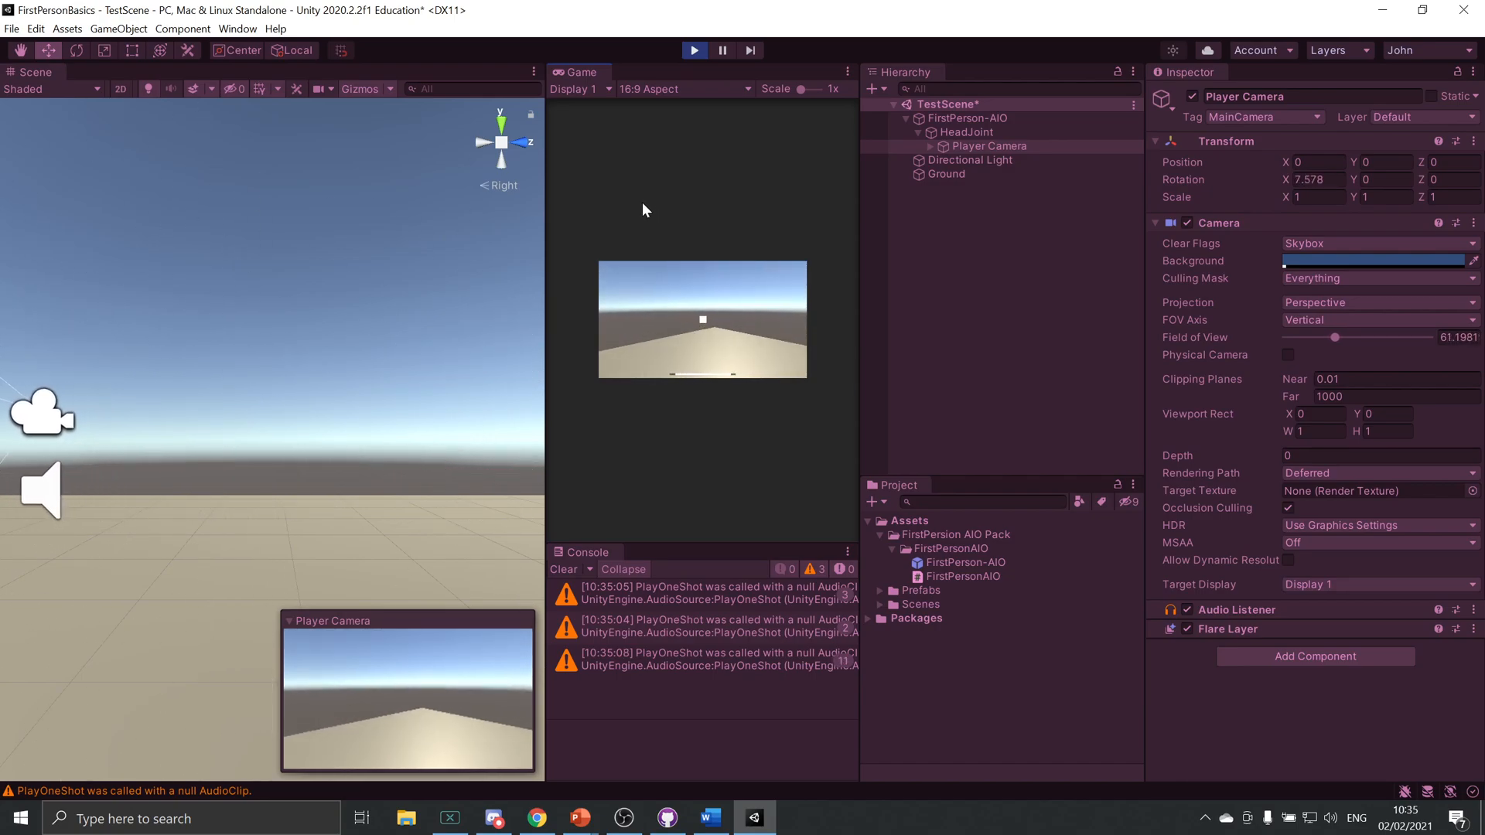
pyautogui.click(694, 50)
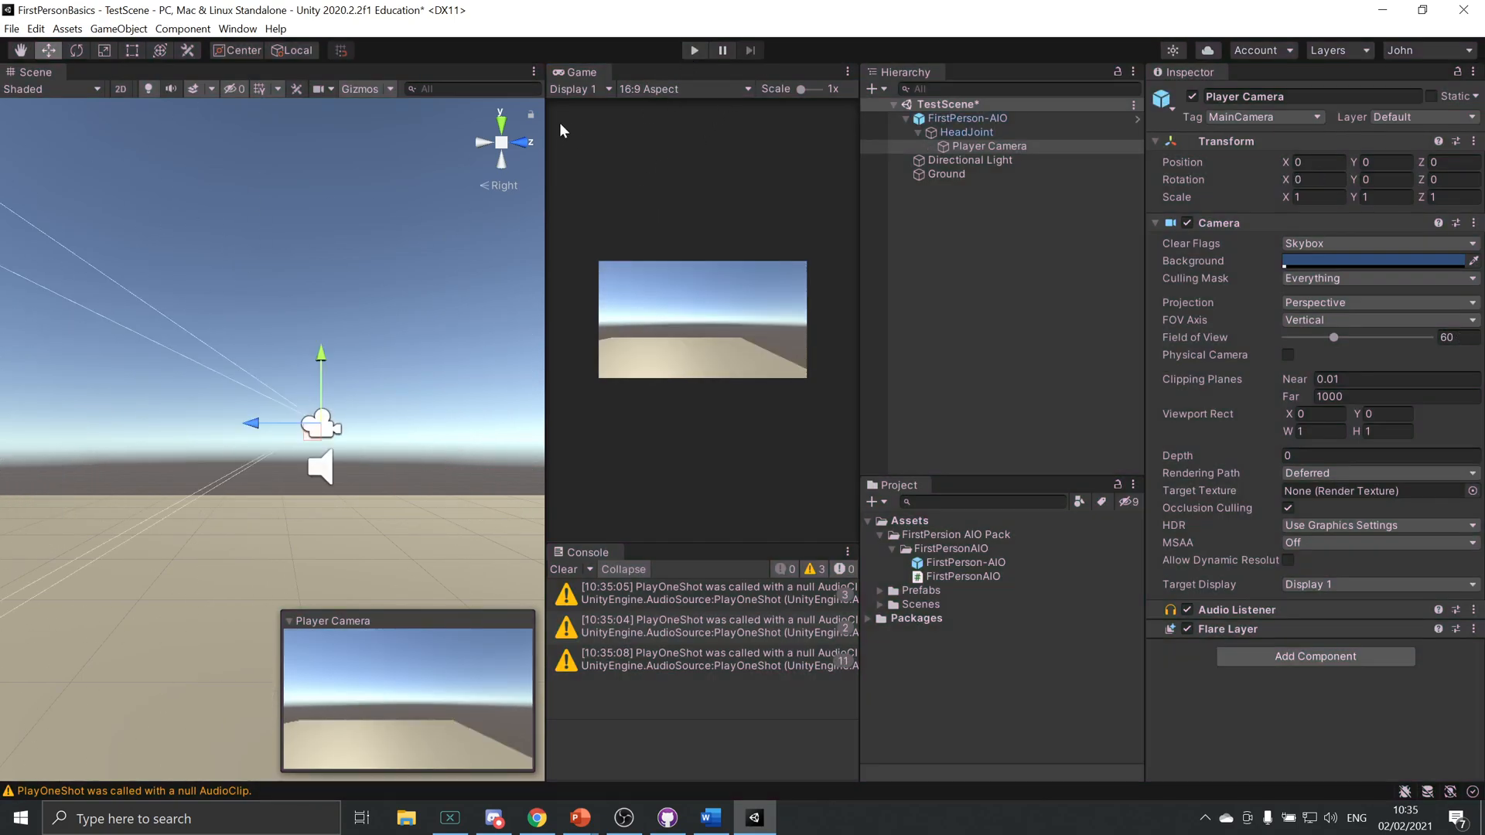
# Turn on Maximize On Play for the Game view and return the view to a narrower width.
pyautogui.moveTo(546, 126); pyautogui.dragTo(427, 125)
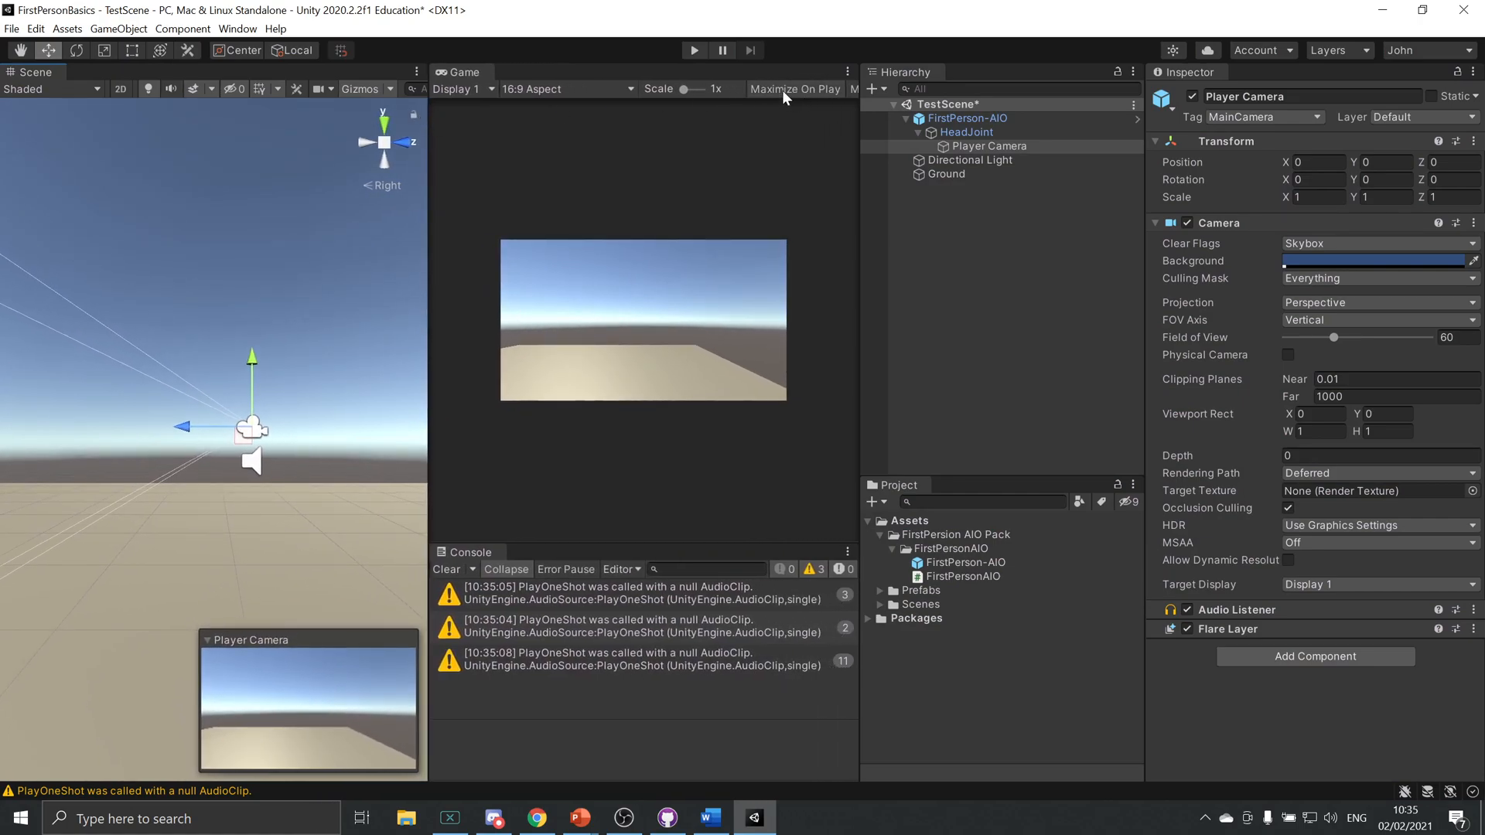
pyautogui.click(786, 87)
pyautogui.moveTo(434, 114); pyautogui.dragTo(590, 96)
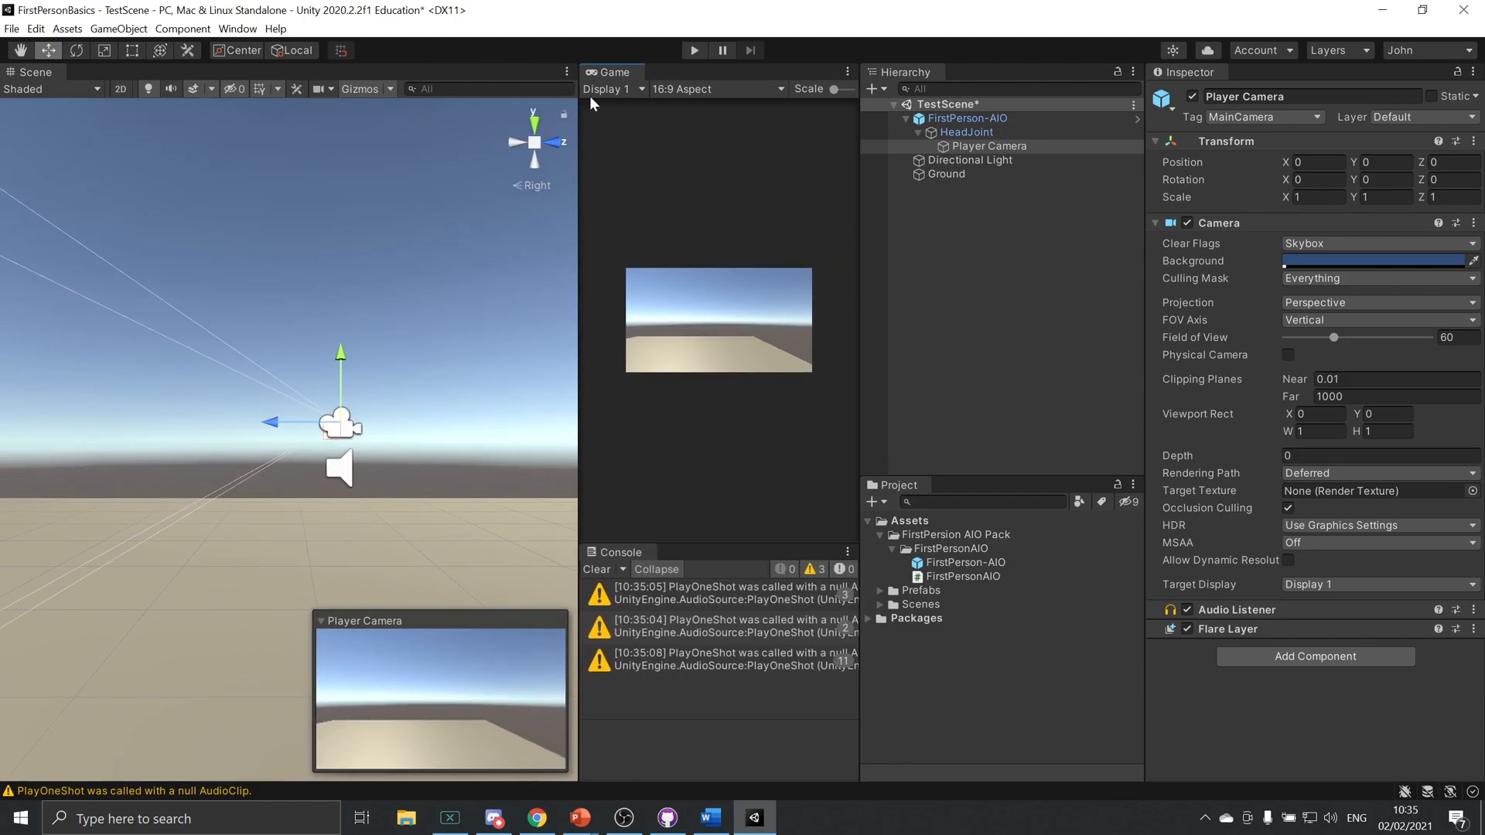
# Play the scene with the Game view maximized, test sprinting, walking and jumping, and stop the test.
pyautogui.click(696, 50)
pyautogui.click(689, 49)
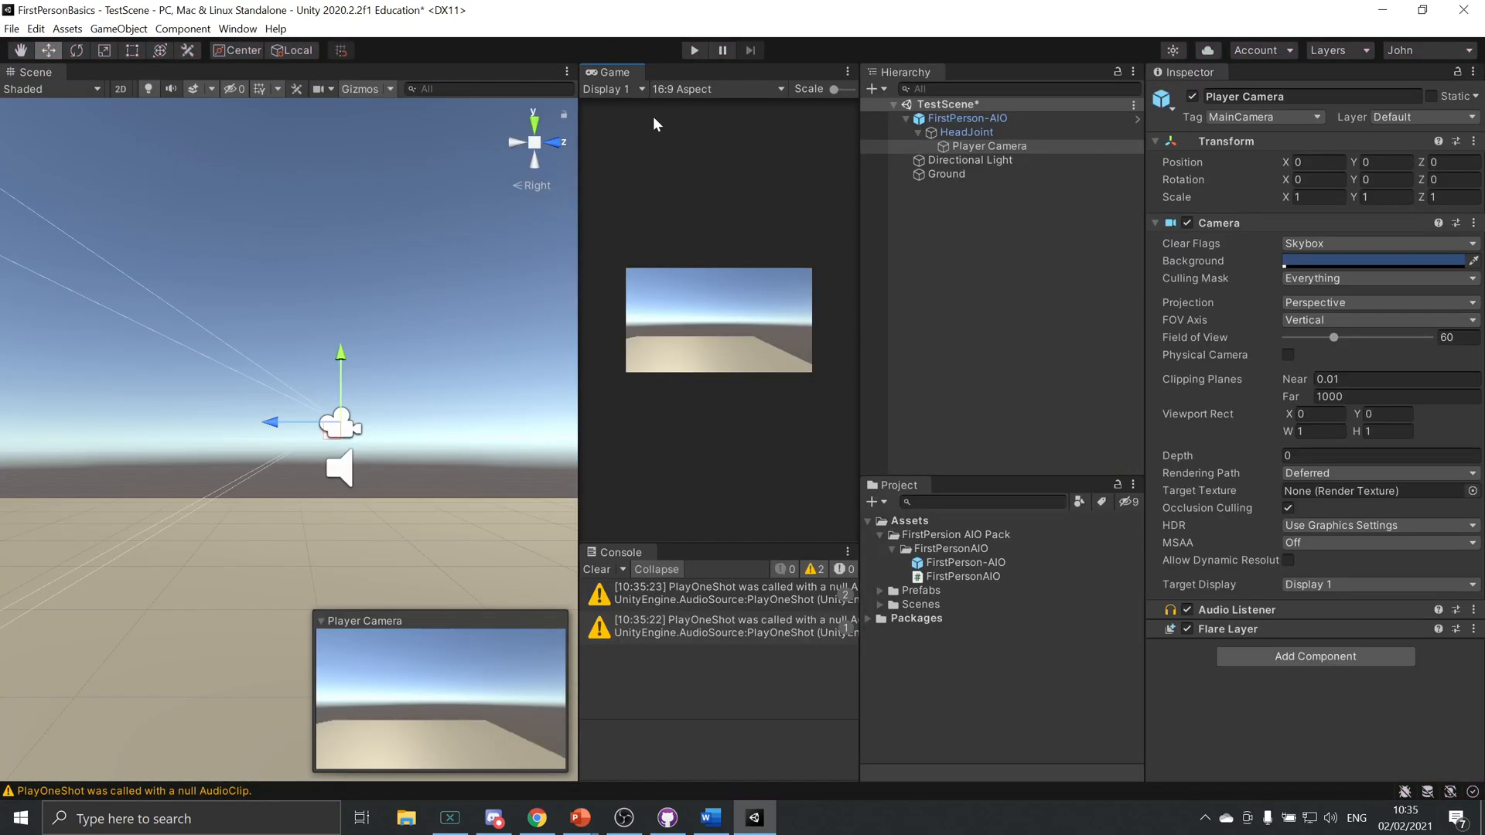
pyautogui.click(694, 51)
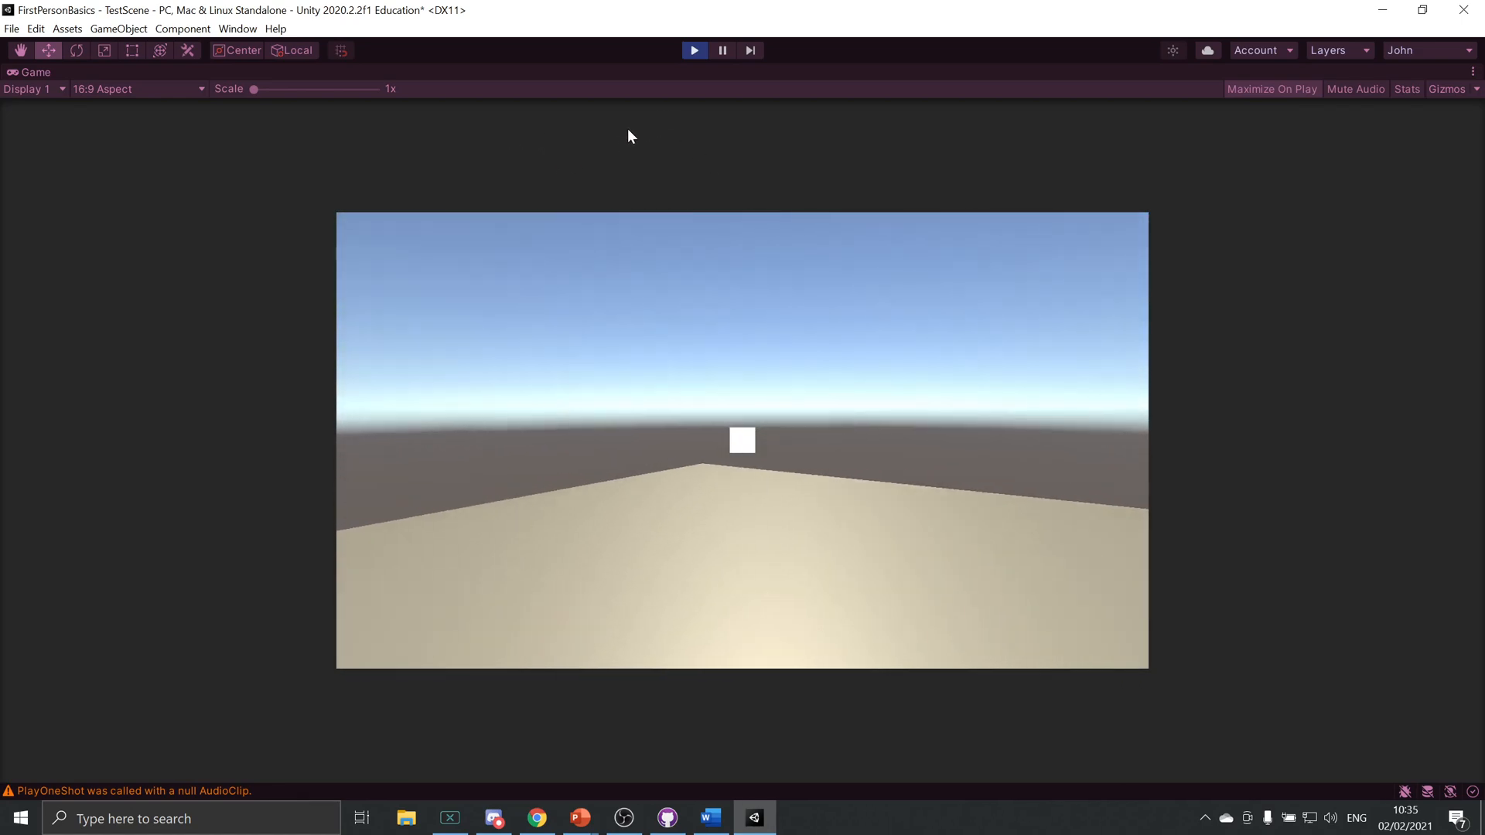
pyautogui.click(639, 139)
pyautogui.hotkey('shift', 'w')
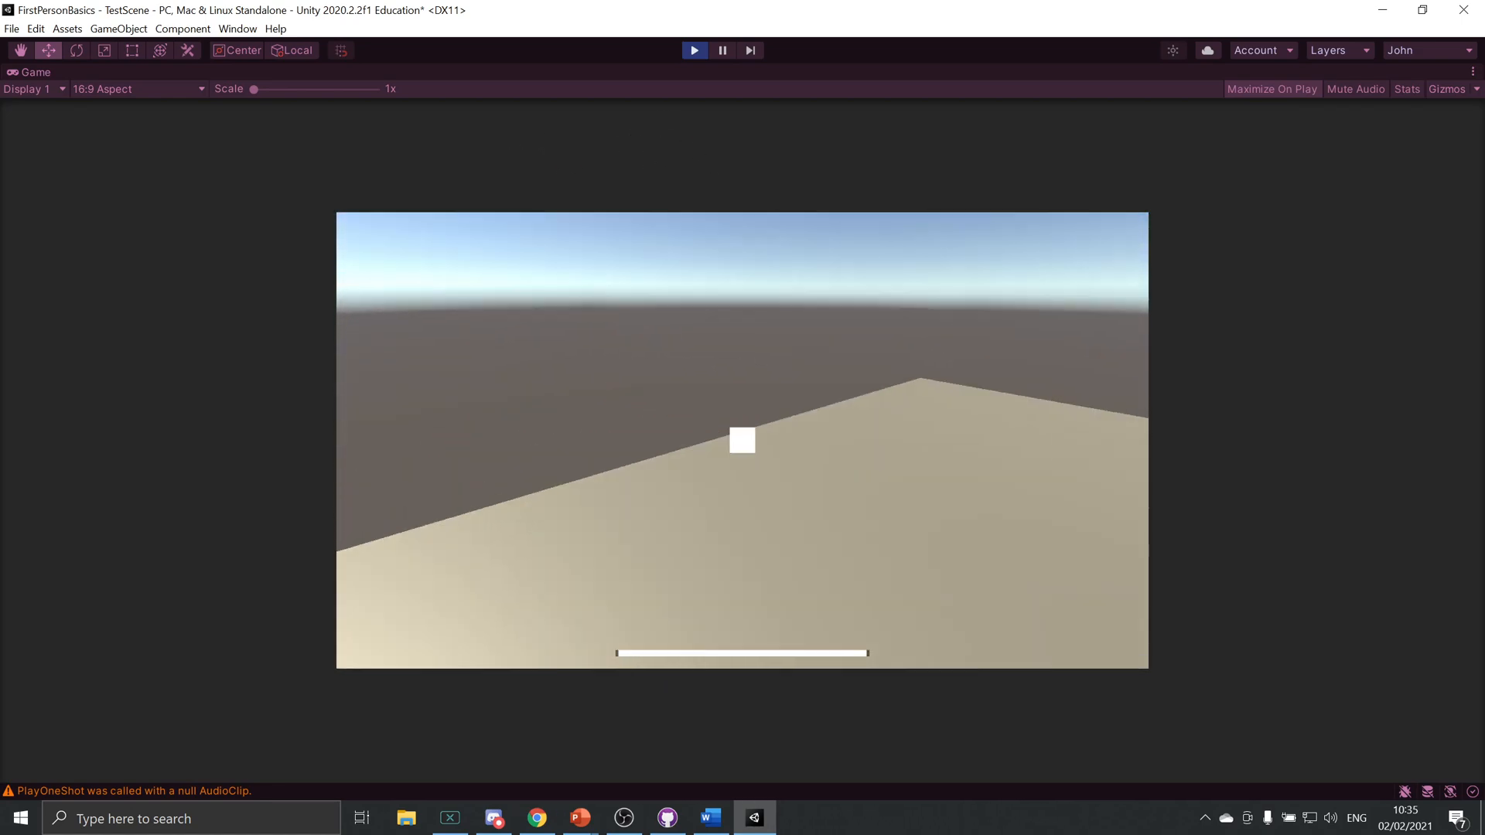
pyautogui.hotkey('shift', 'w')
pyautogui.hotkey('shift', 'w')
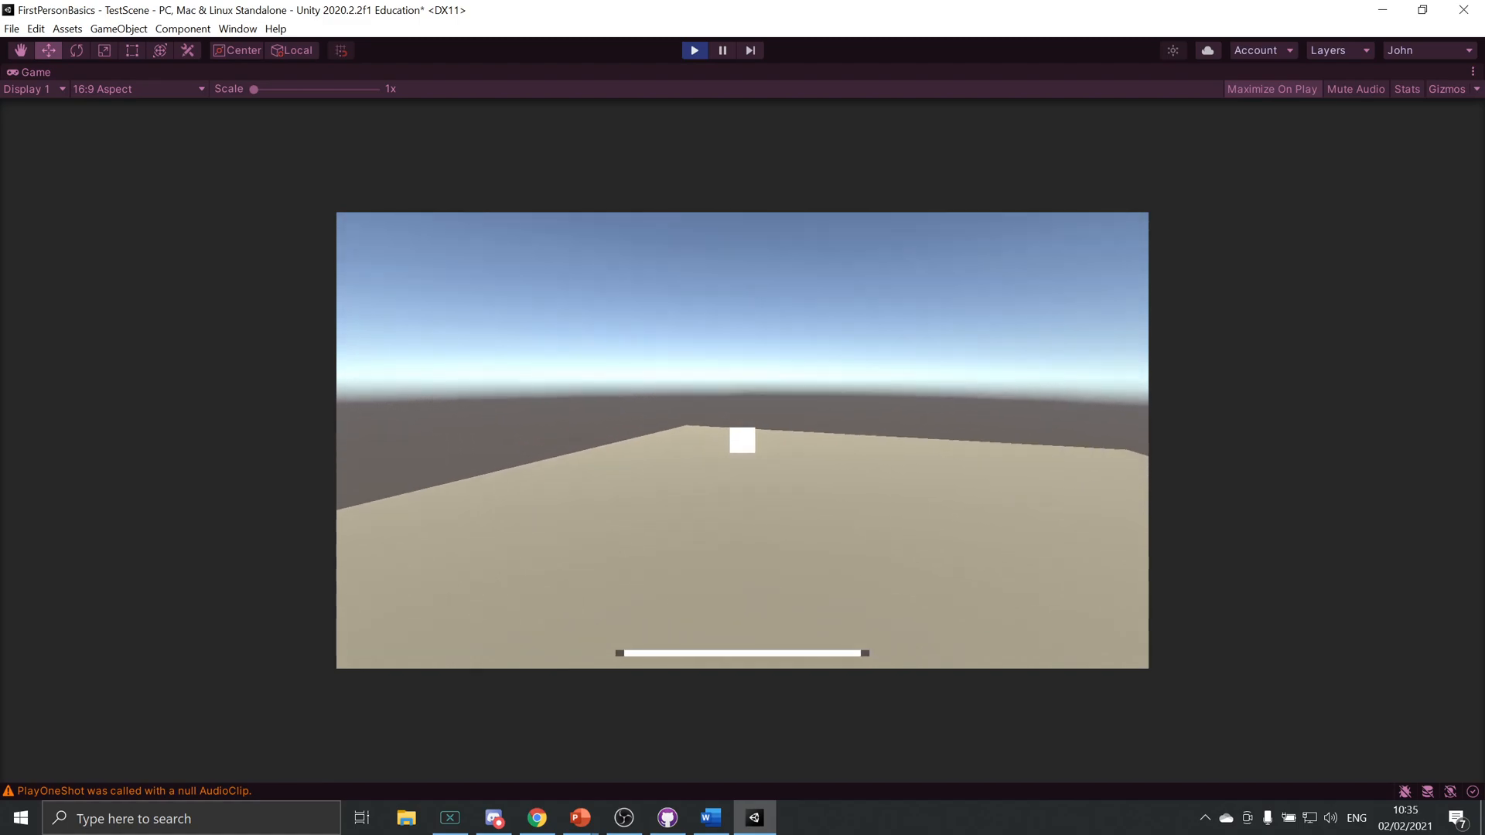
pyautogui.press('w')
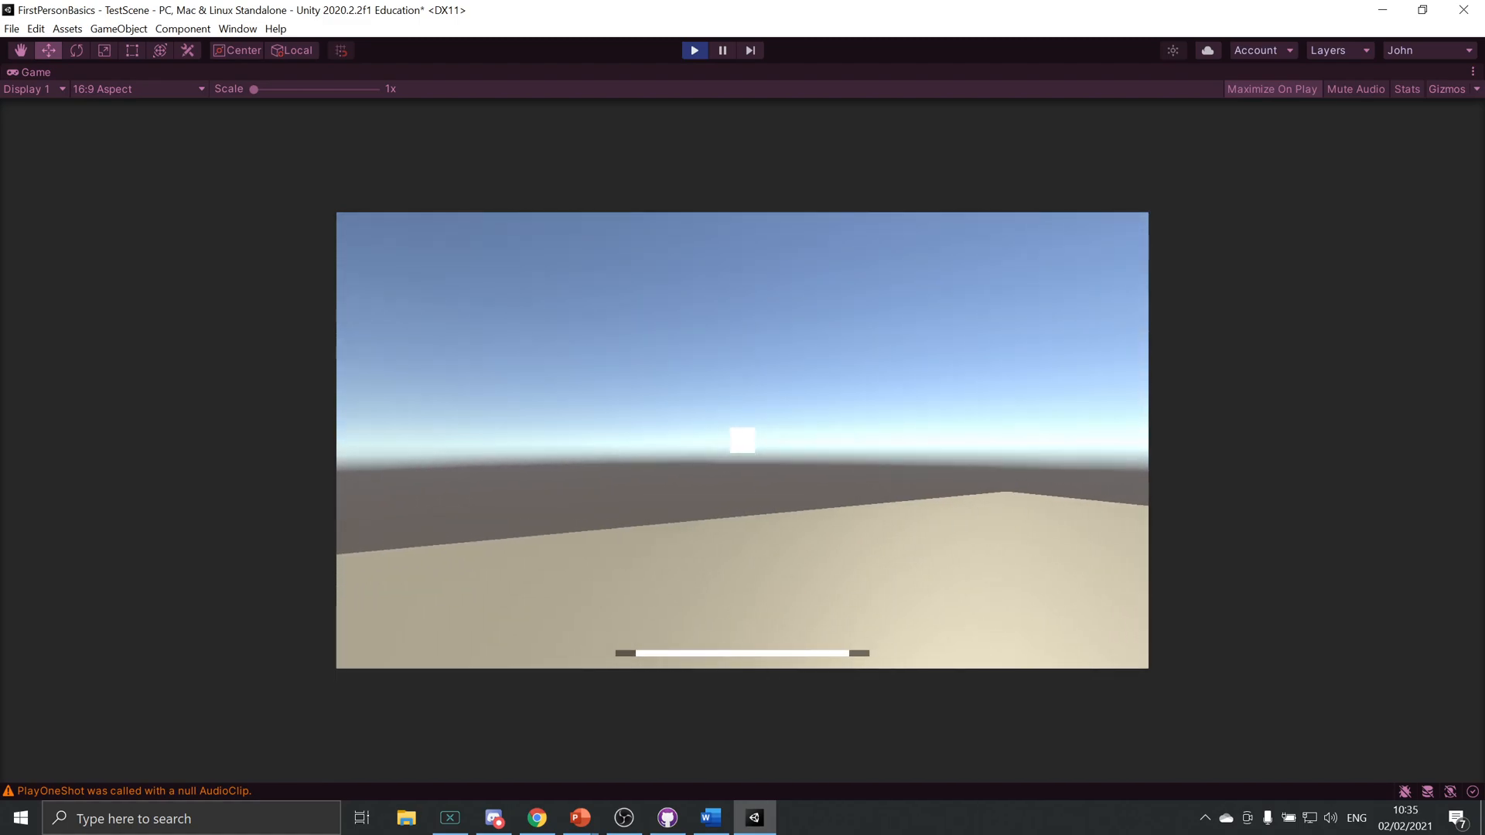
pyautogui.press('space')
pyautogui.press('w')
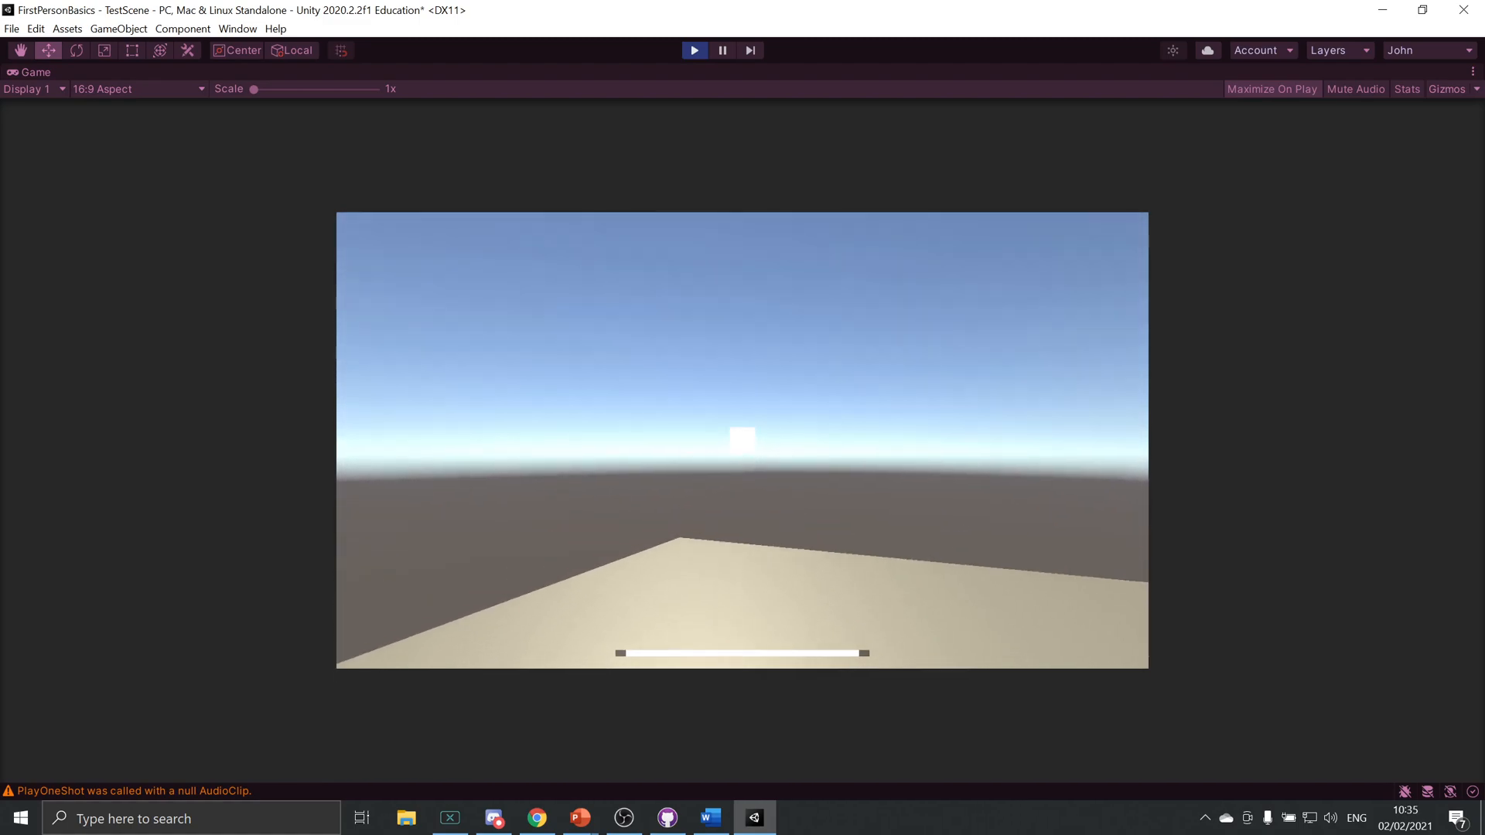
pyautogui.press('space')
pyautogui.press('Escape')
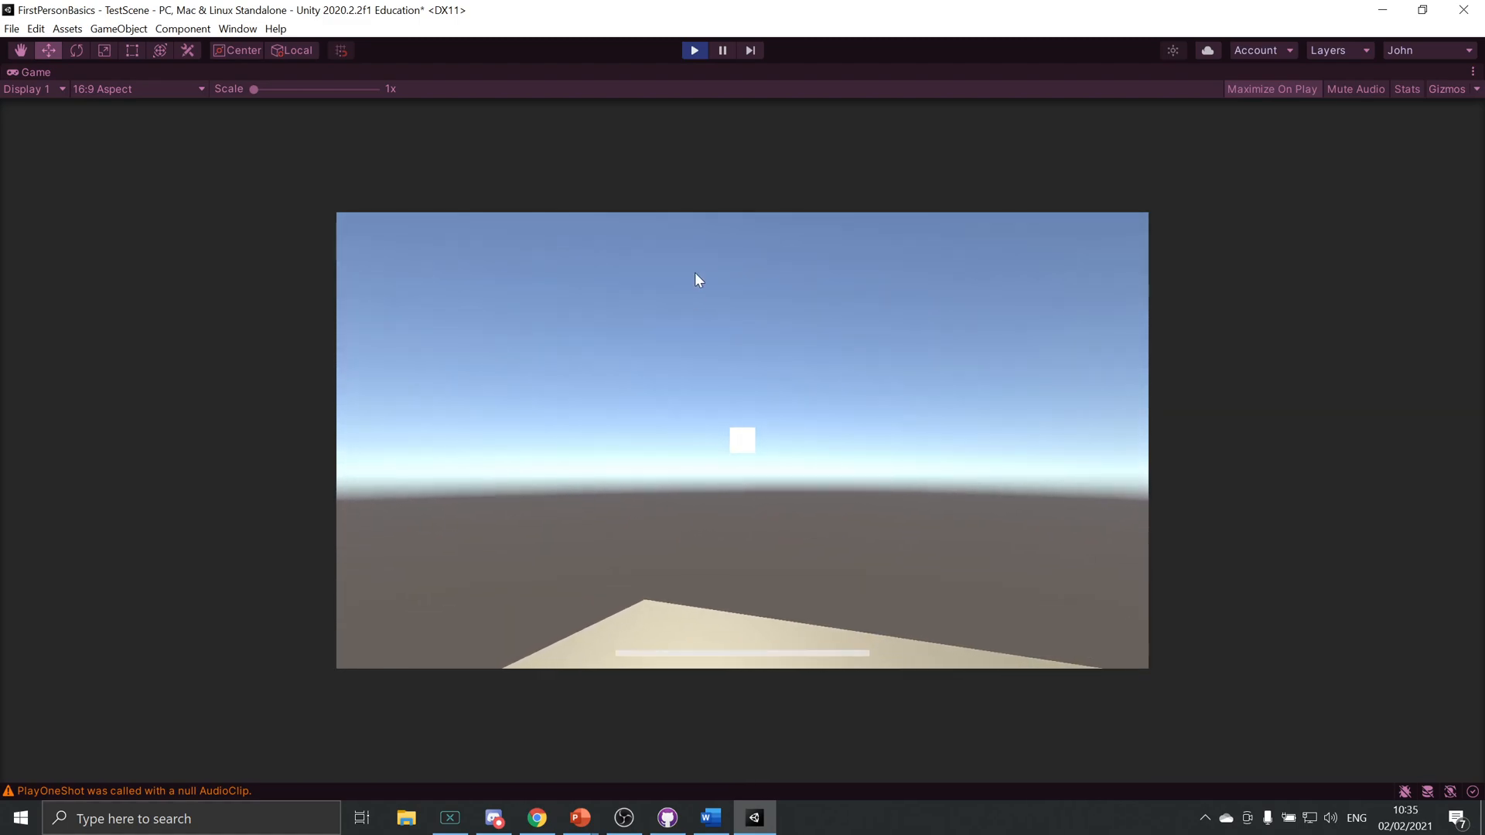
pyautogui.click(693, 51)
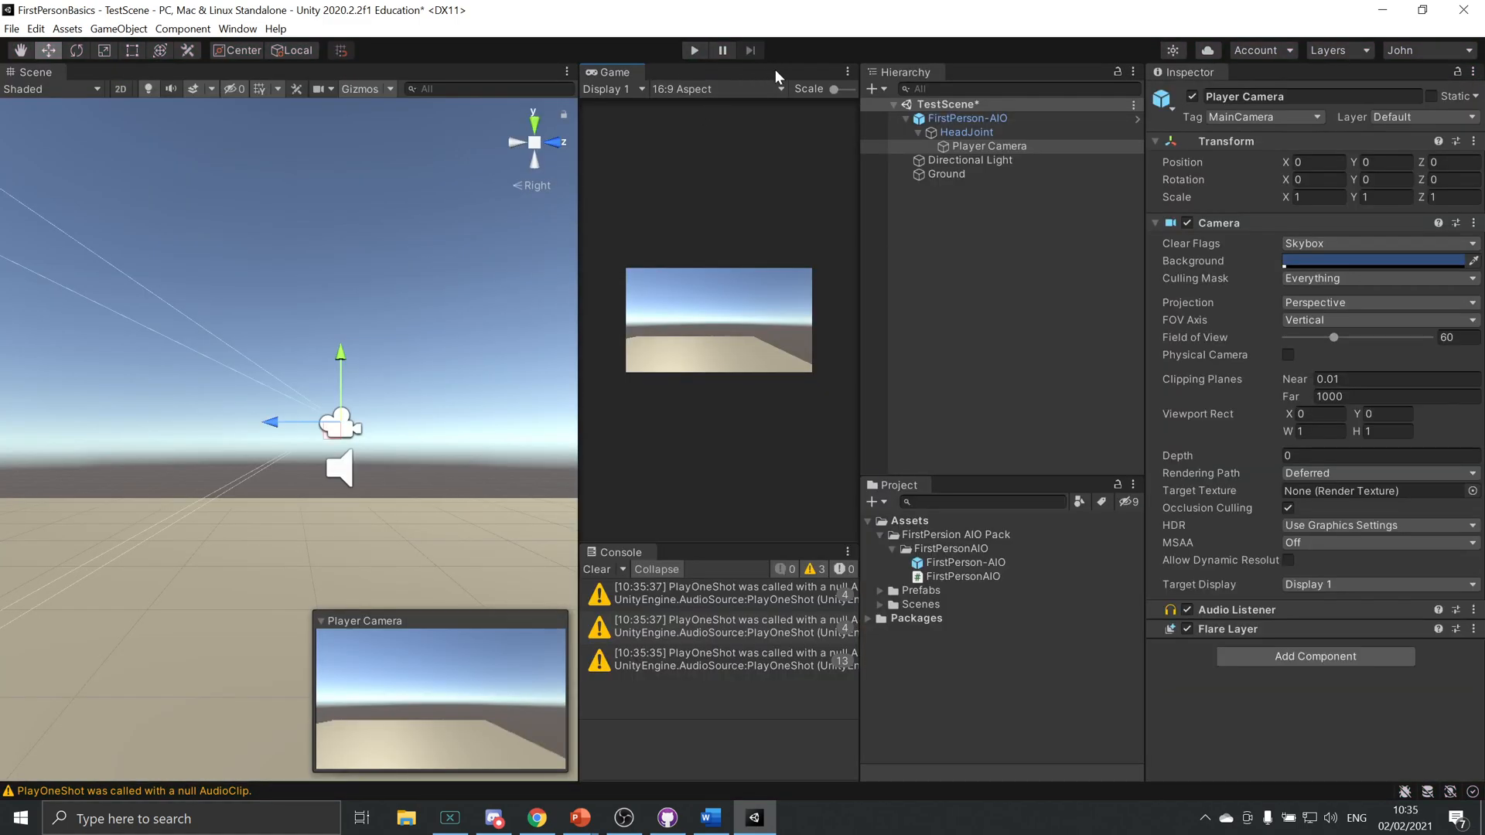
# Widen the Game view to turn off Maximize On Play, and return the view to a narrower width.
pyautogui.moveTo(580, 77); pyautogui.dragTo(461, 81)
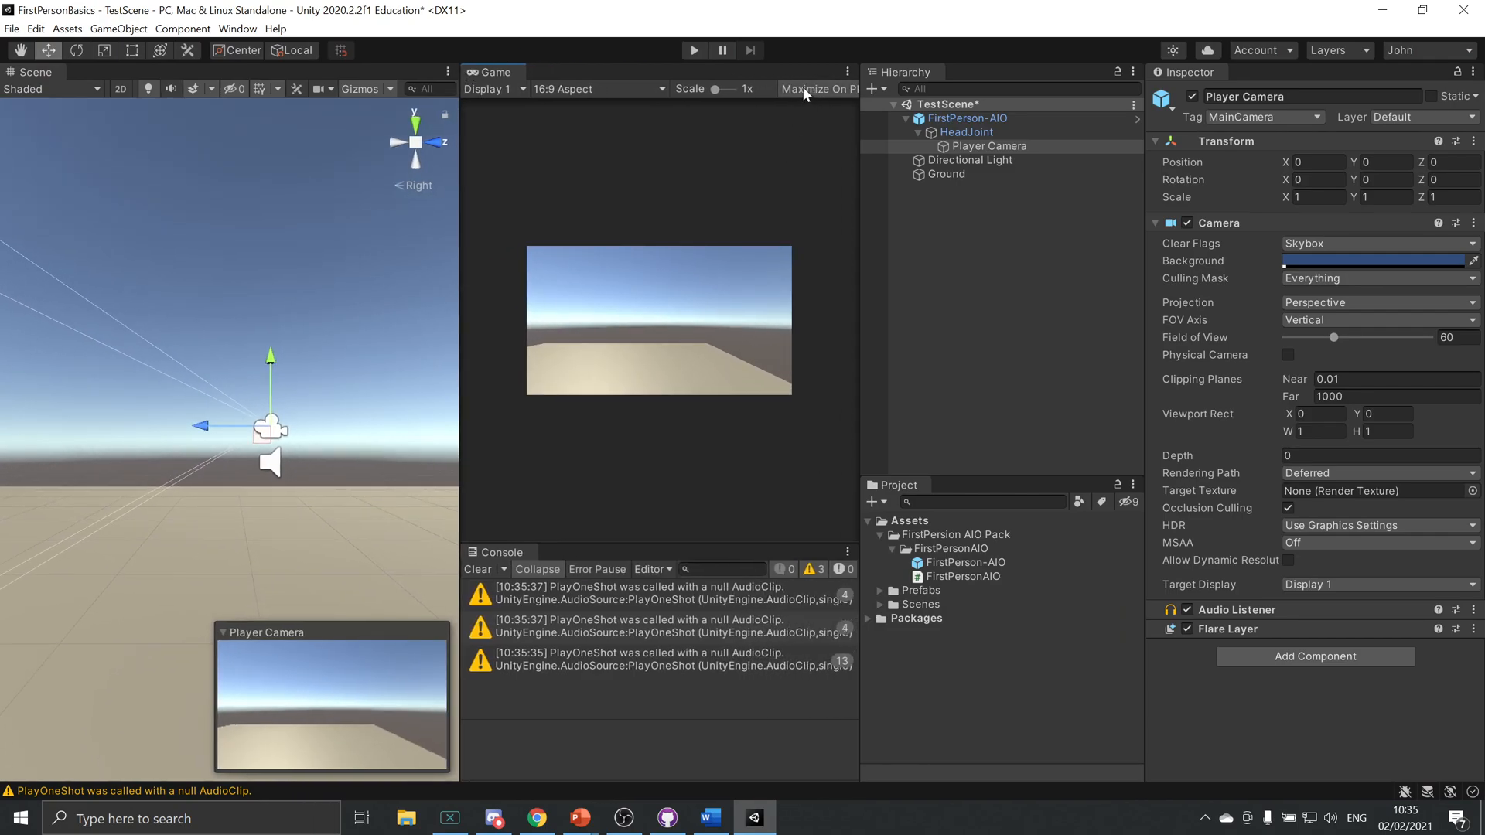
pyautogui.moveTo(462, 140); pyautogui.dragTo(622, 148)
# Play the scene, maximize the Game view manually during the test, restore the normal layout and stop playing.
pyautogui.click(694, 51)
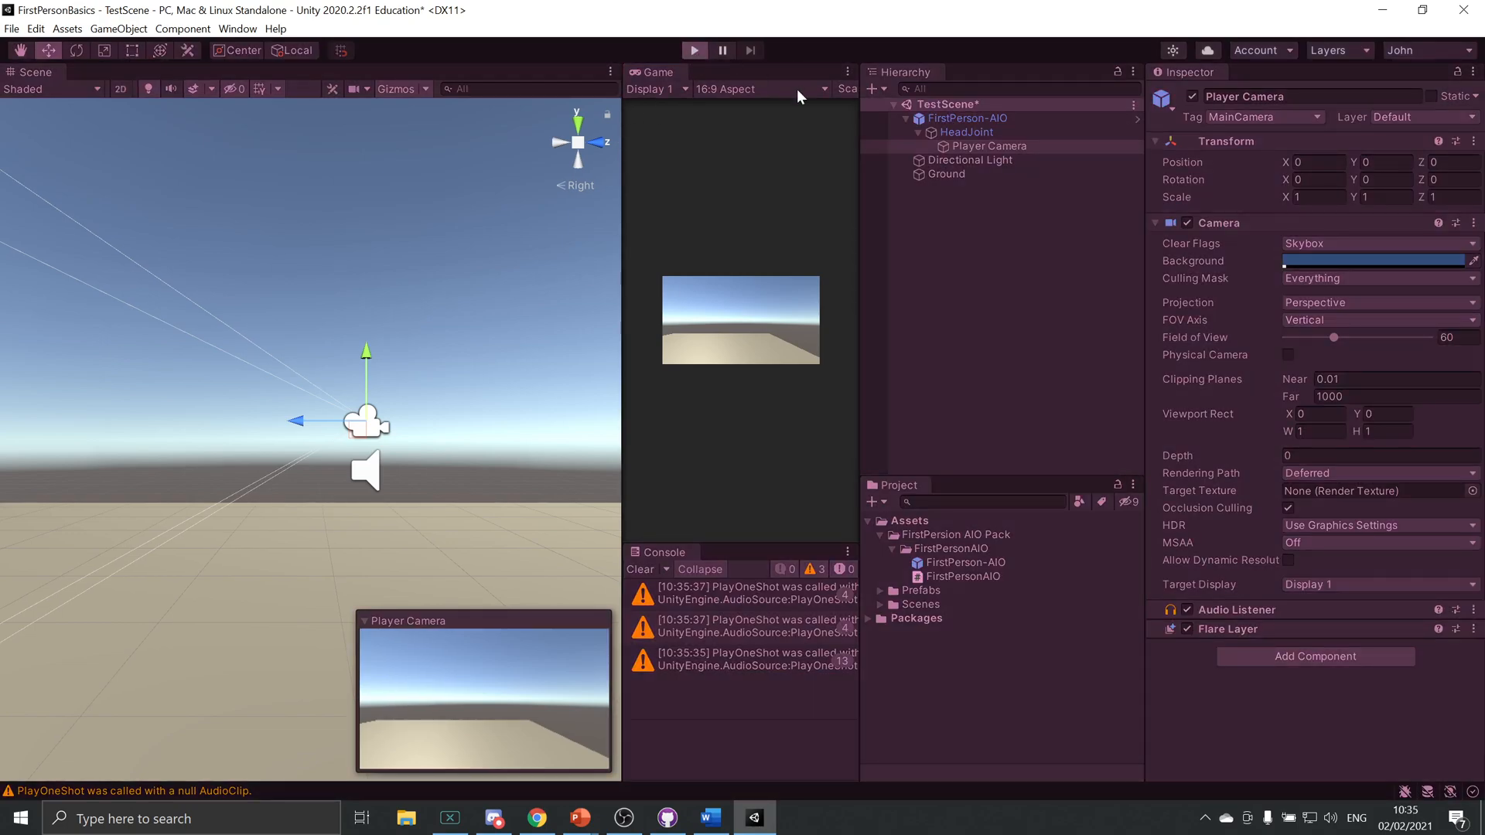
pyautogui.click(848, 72)
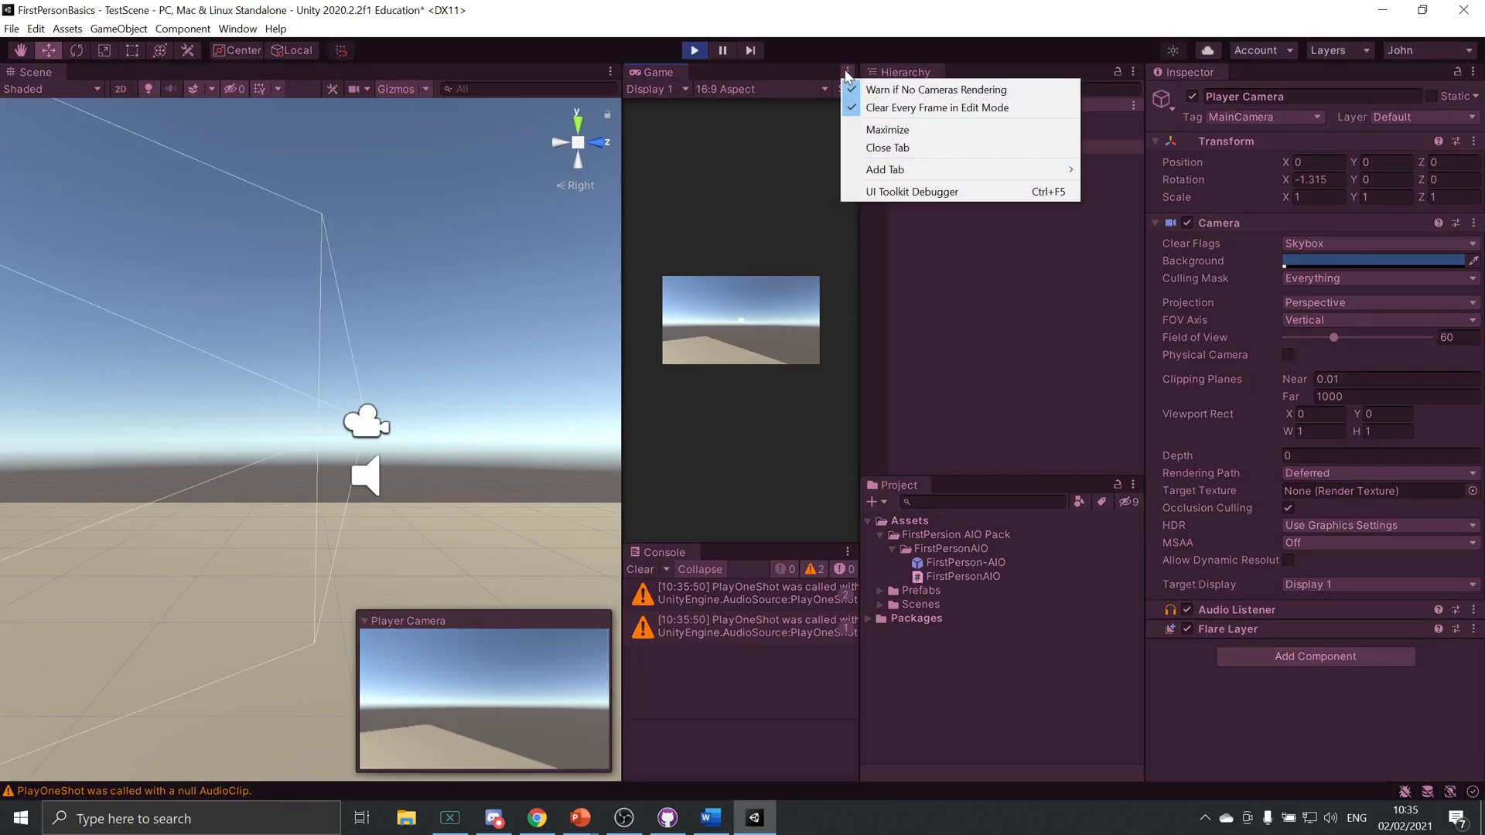
pyautogui.click(898, 130)
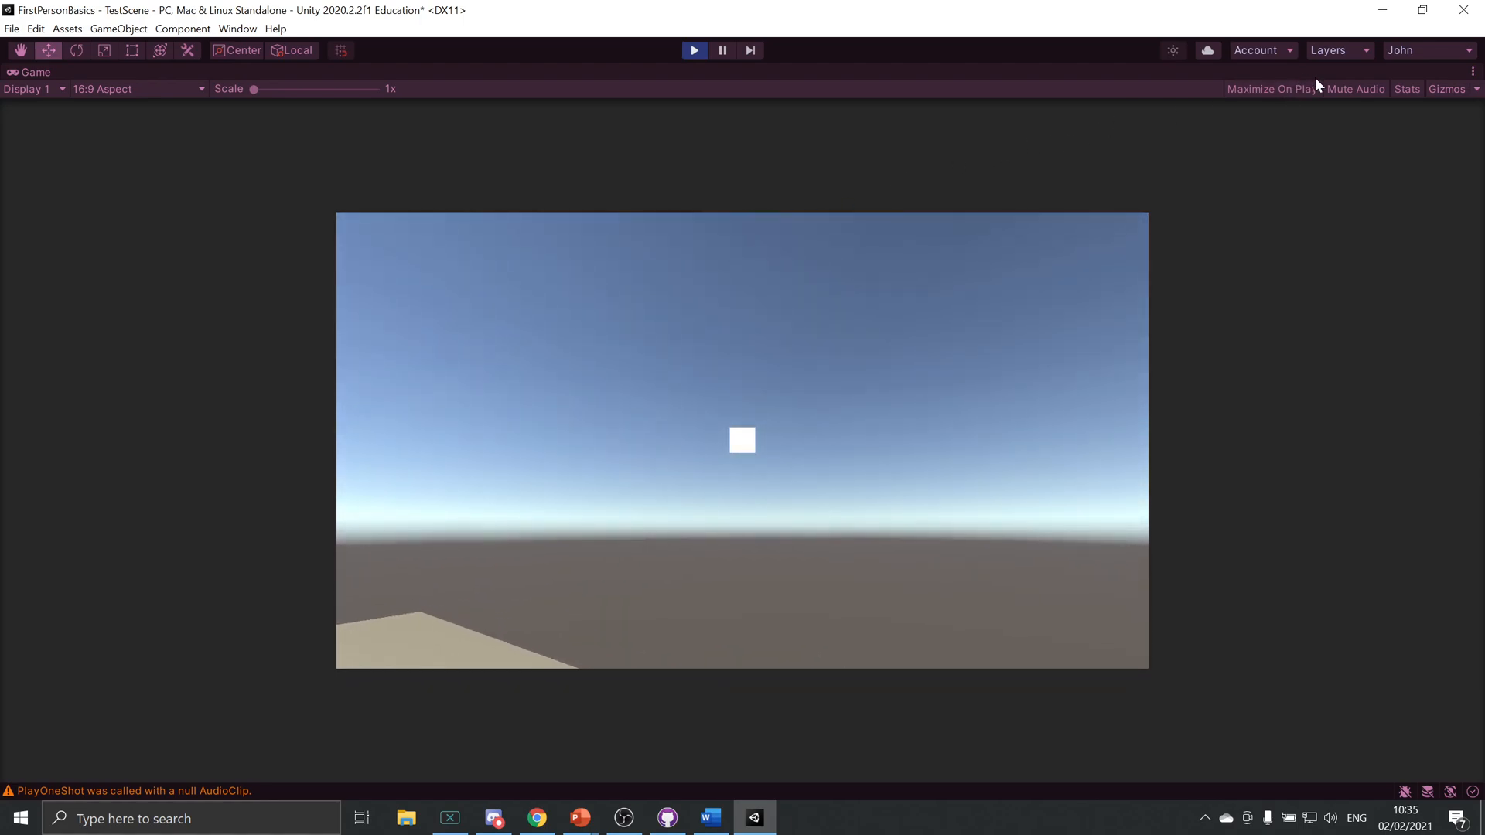
pyautogui.click(1472, 72)
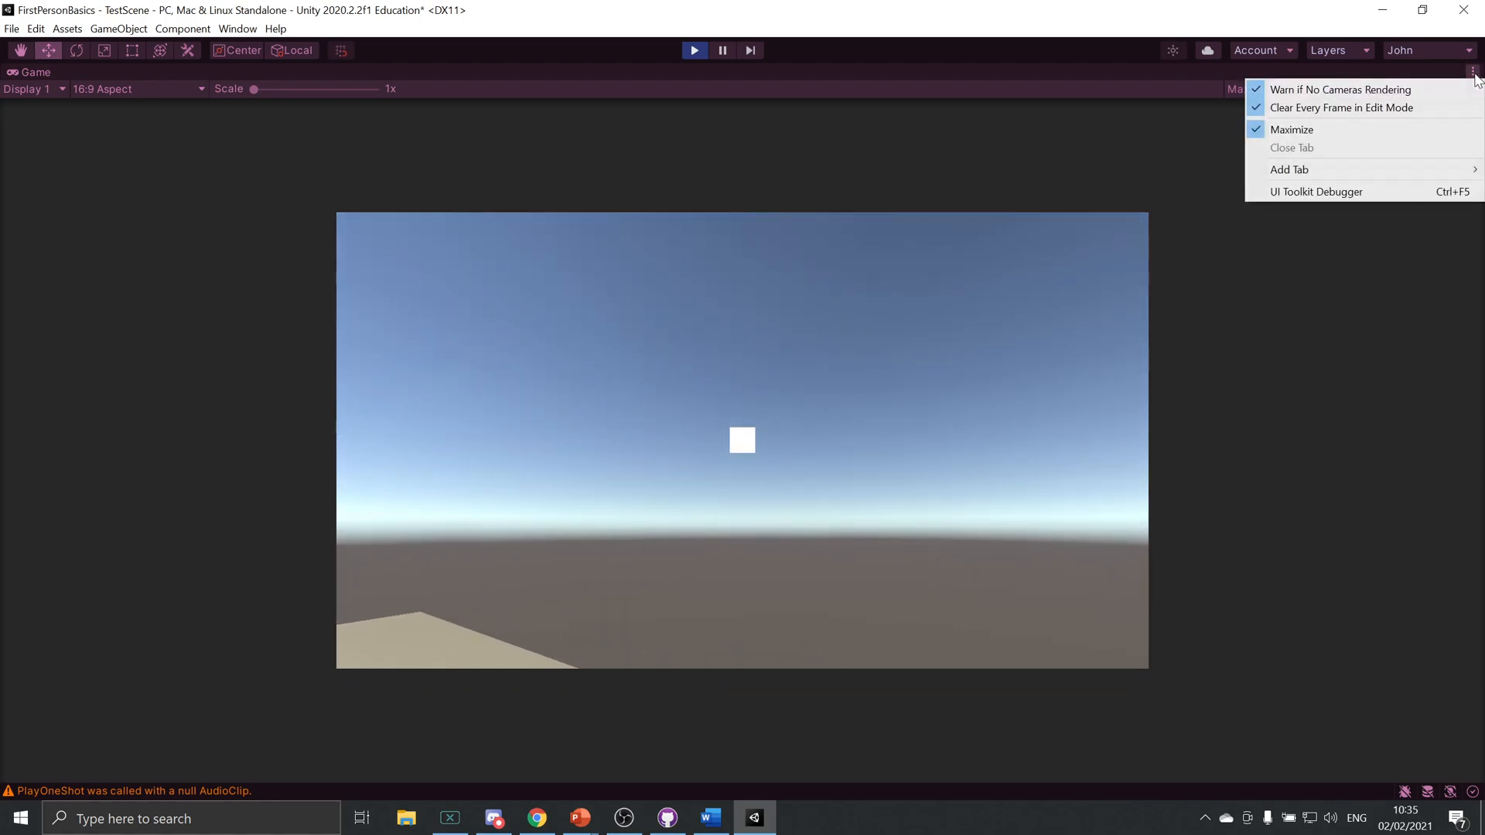
pyautogui.click(1346, 128)
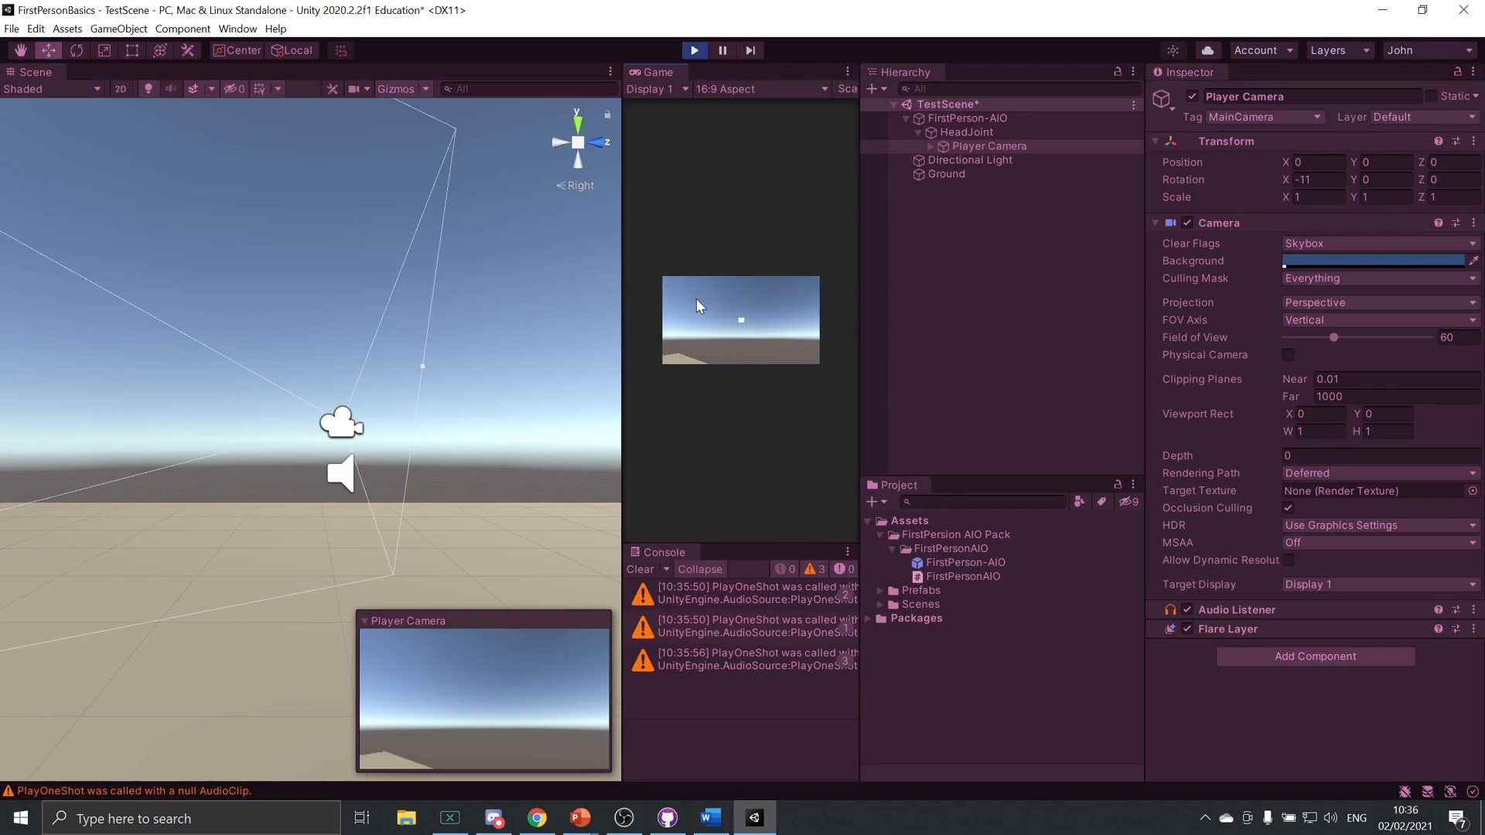
pyautogui.click(696, 51)
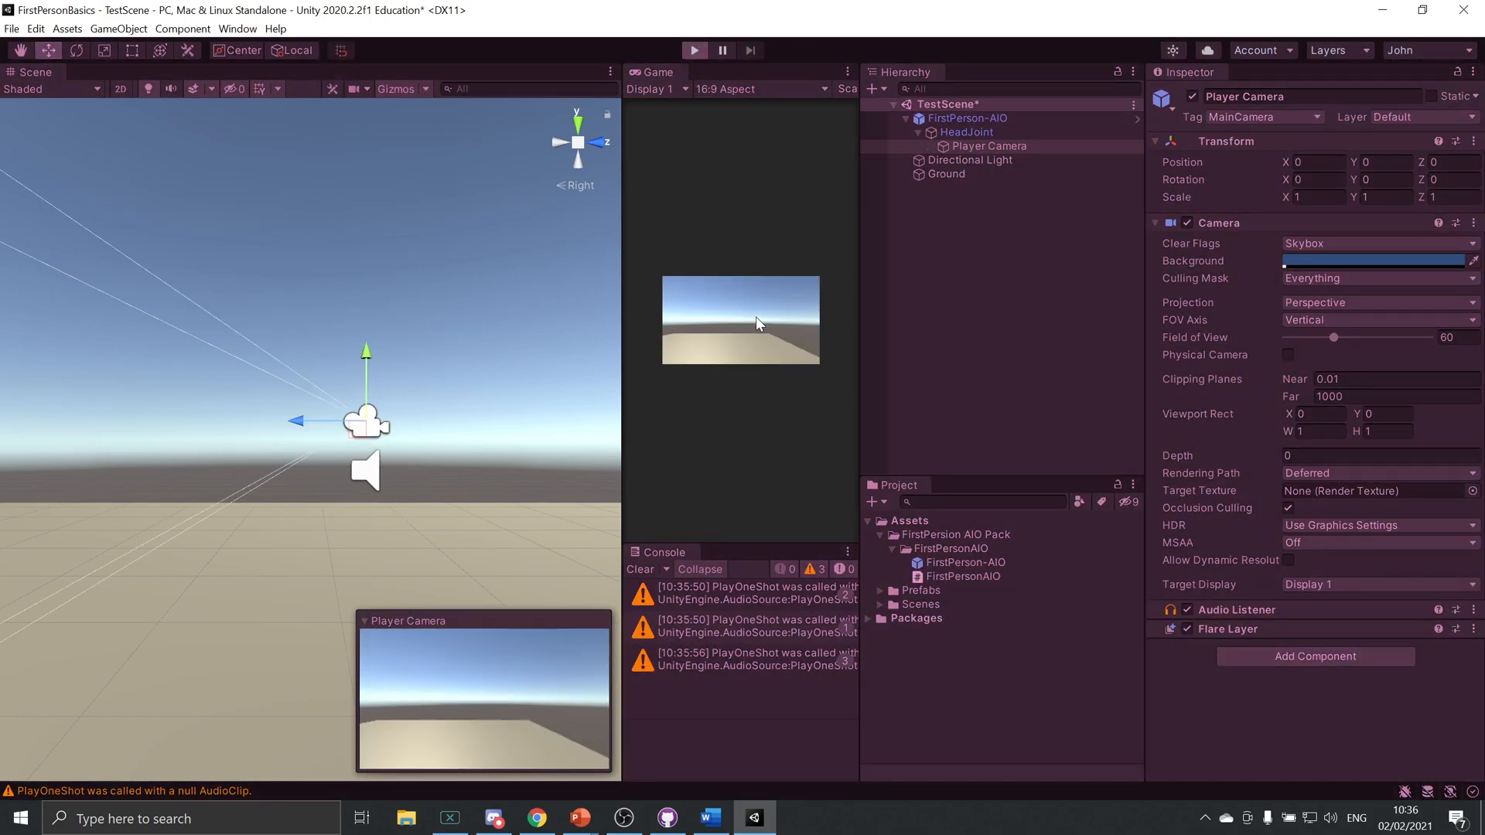
# Play the scene in the small Game view, test looking around and walking, slightly widen the view and stop the test.
pyautogui.hotkey('ctrl', 'p')
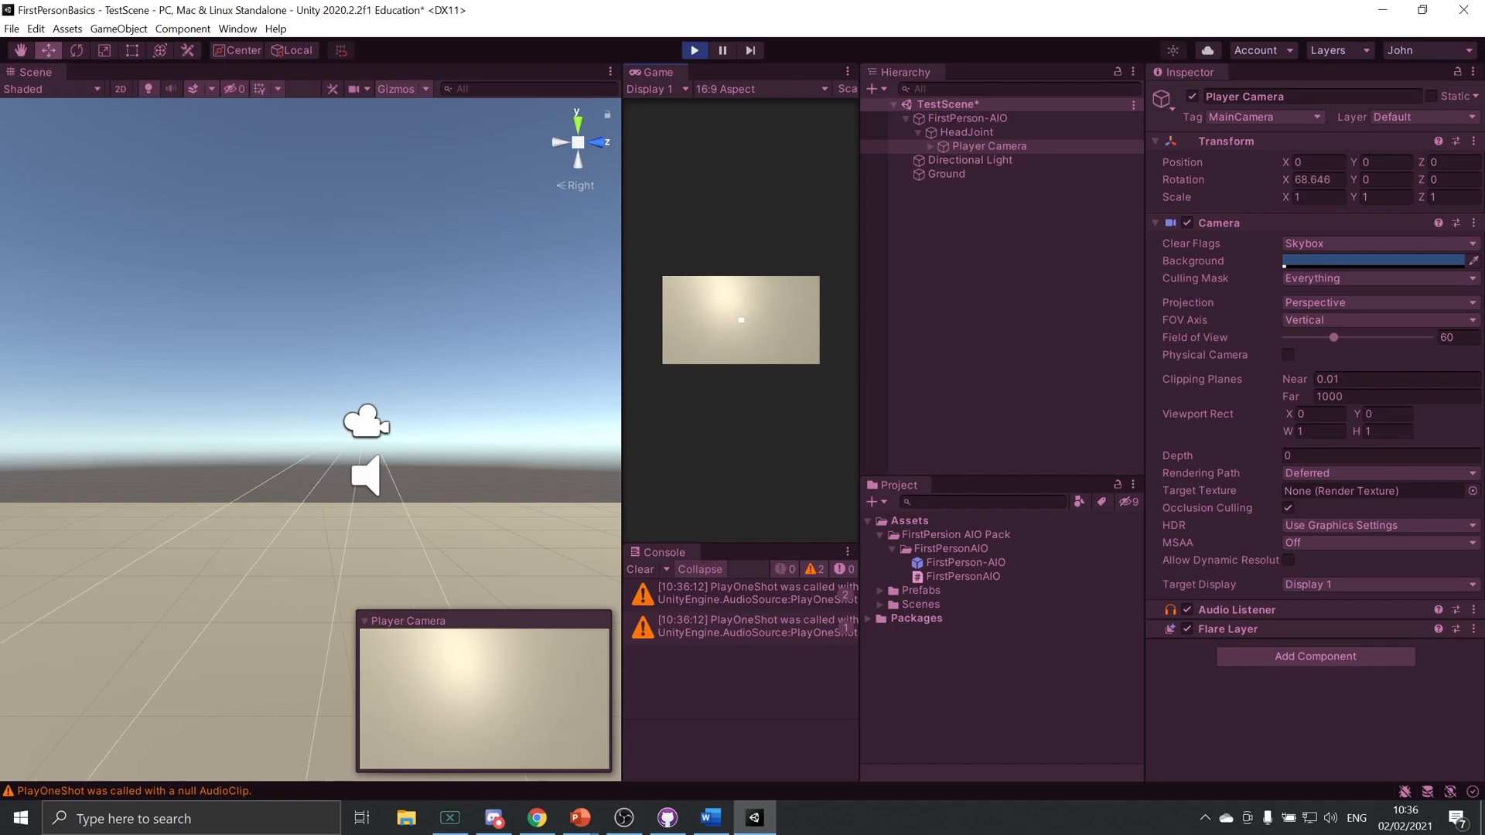
pyautogui.press('w')
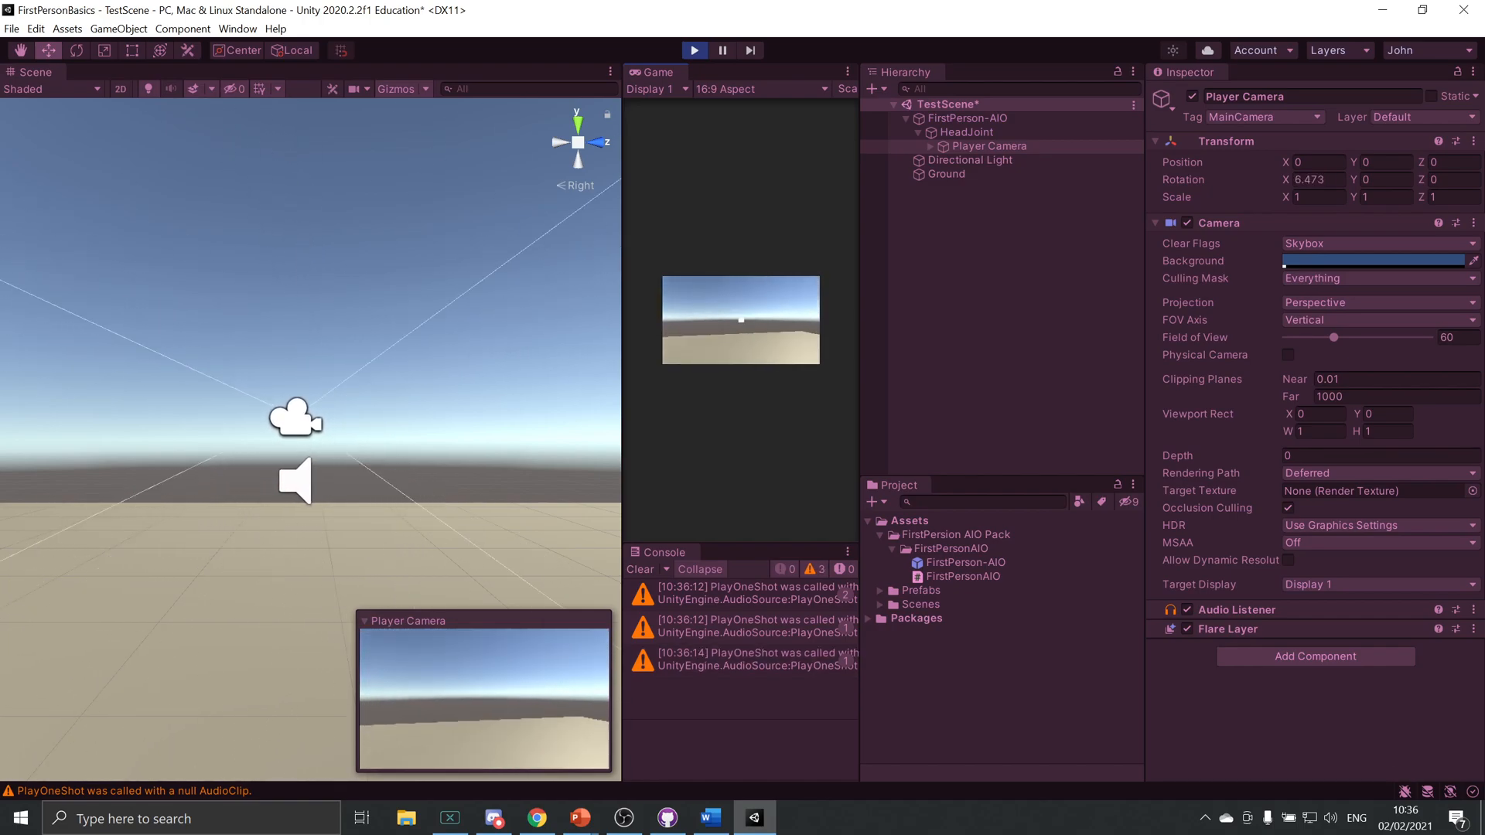
pyautogui.press('Escape')
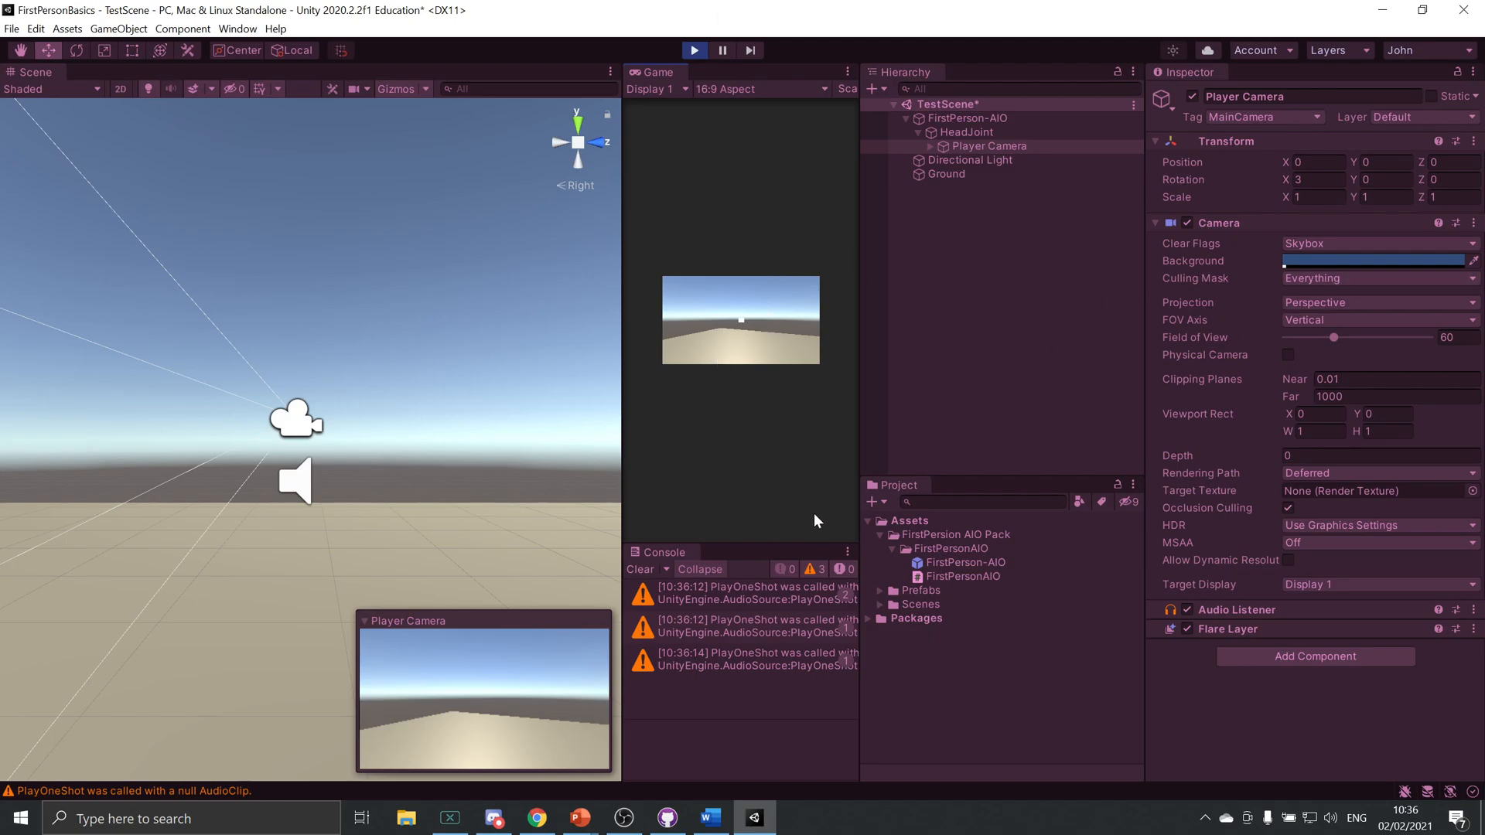
pyautogui.click(654, 89)
pyautogui.click(791, 265)
pyautogui.moveTo(622, 275); pyautogui.dragTo(581, 274)
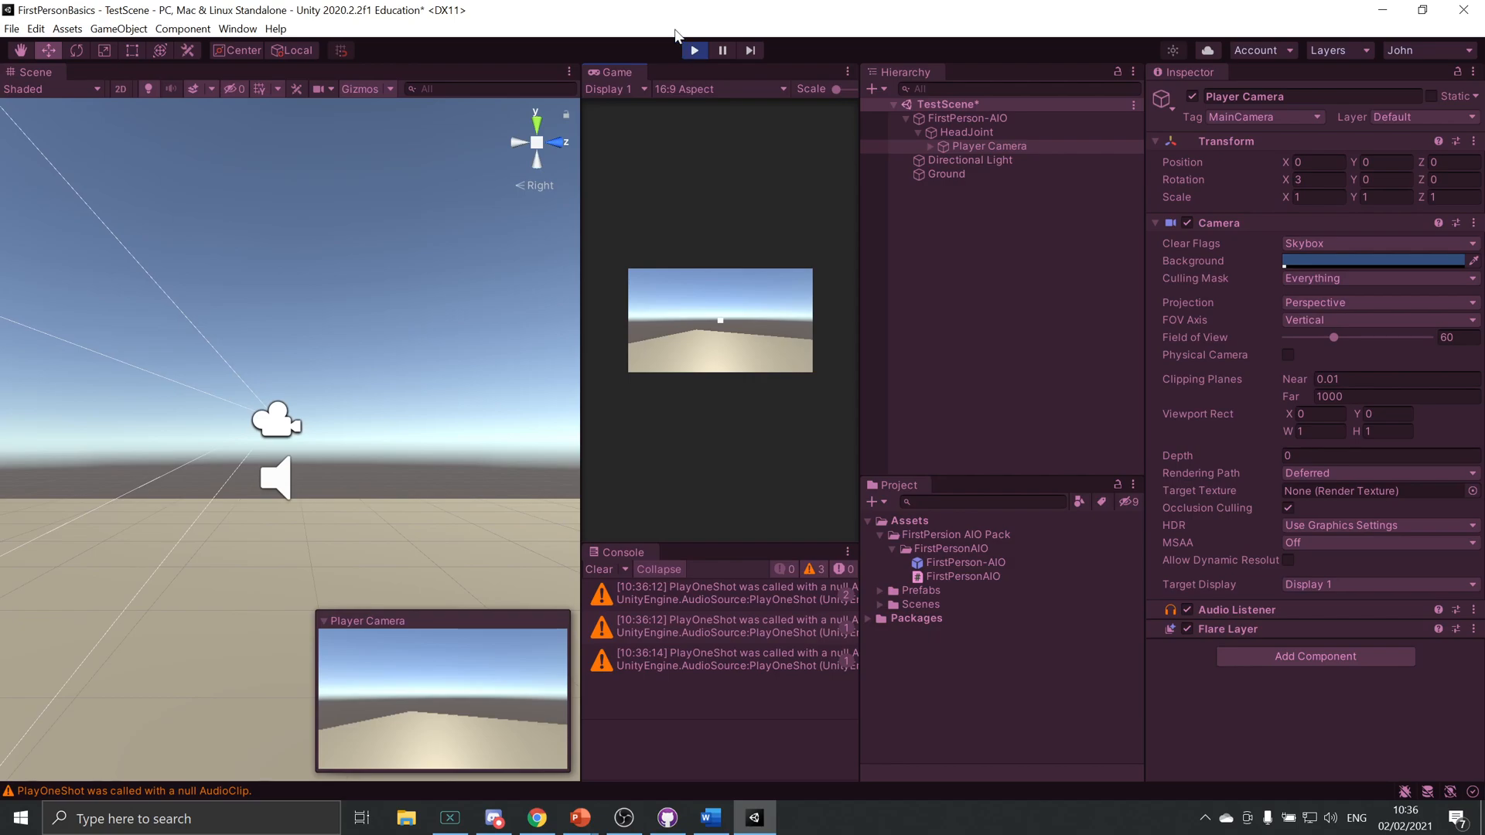
pyautogui.click(696, 51)
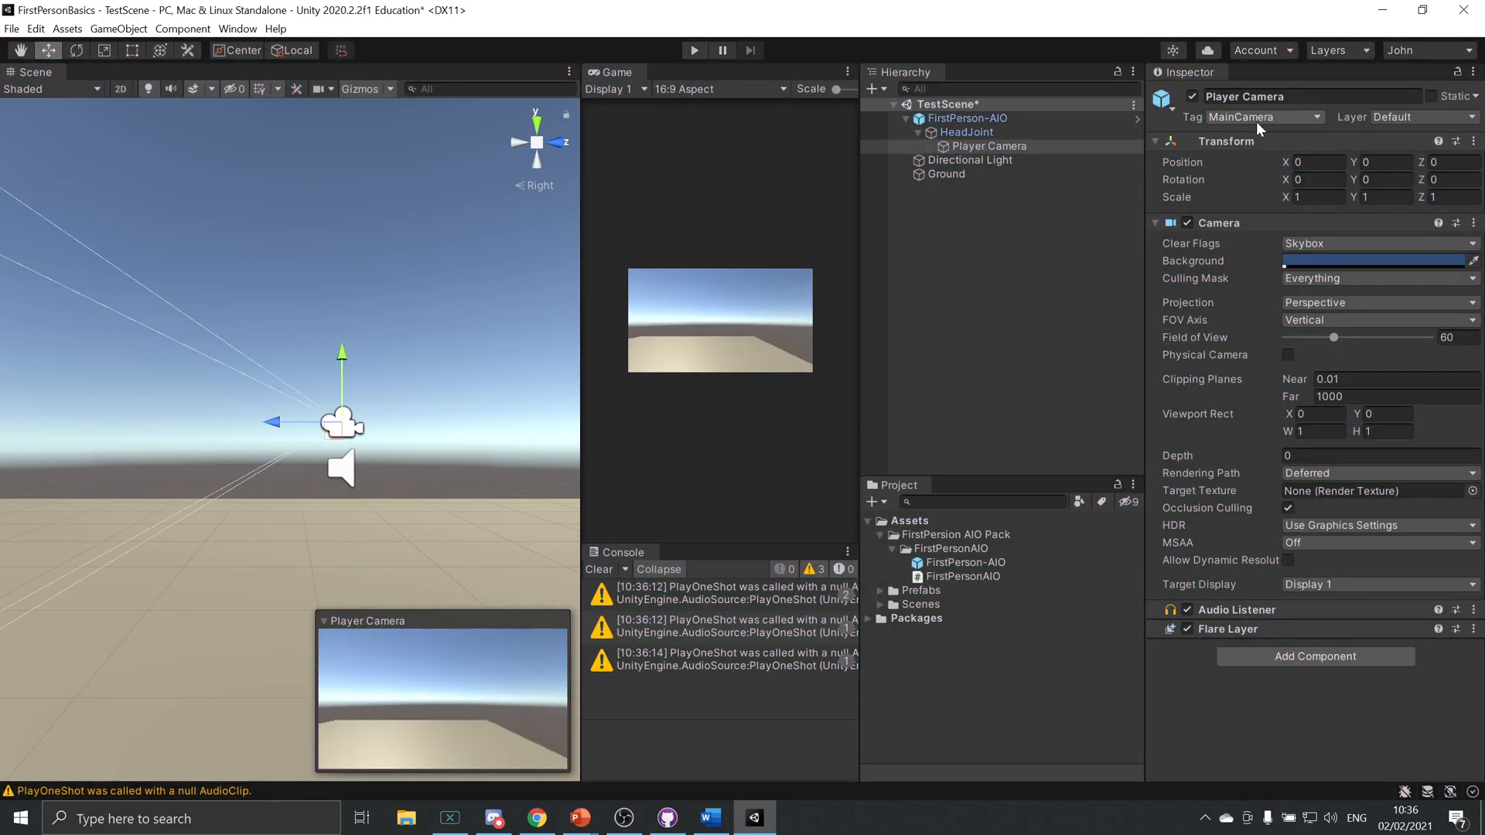